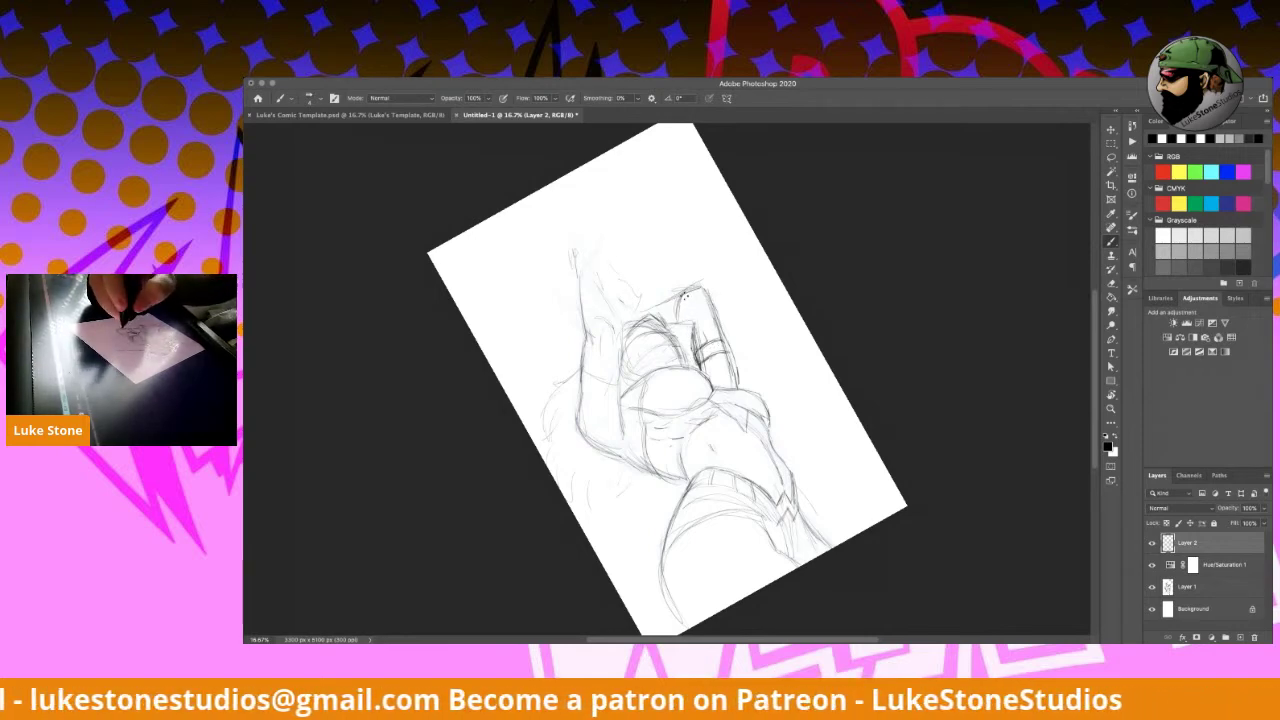
Step: Refine the bent arm's elbow and forearm contours and add a short stroke on the face
{"action": "left_click_drag", "start_coordinate": [684, 293], "coordinate": [678, 313]}
{"action": "mouse_move", "coordinate": [681, 294]}
{"action": "left_mouse_down"}
{"action": "mouse_move", "coordinate": [642, 314]}
{"action": "mouse_move", "coordinate": [664, 339]}
{"action": "mouse_move", "coordinate": [644, 332]}
{"action": "mouse_move", "coordinate": [678, 358]}
{"action": "left_mouse_up"}
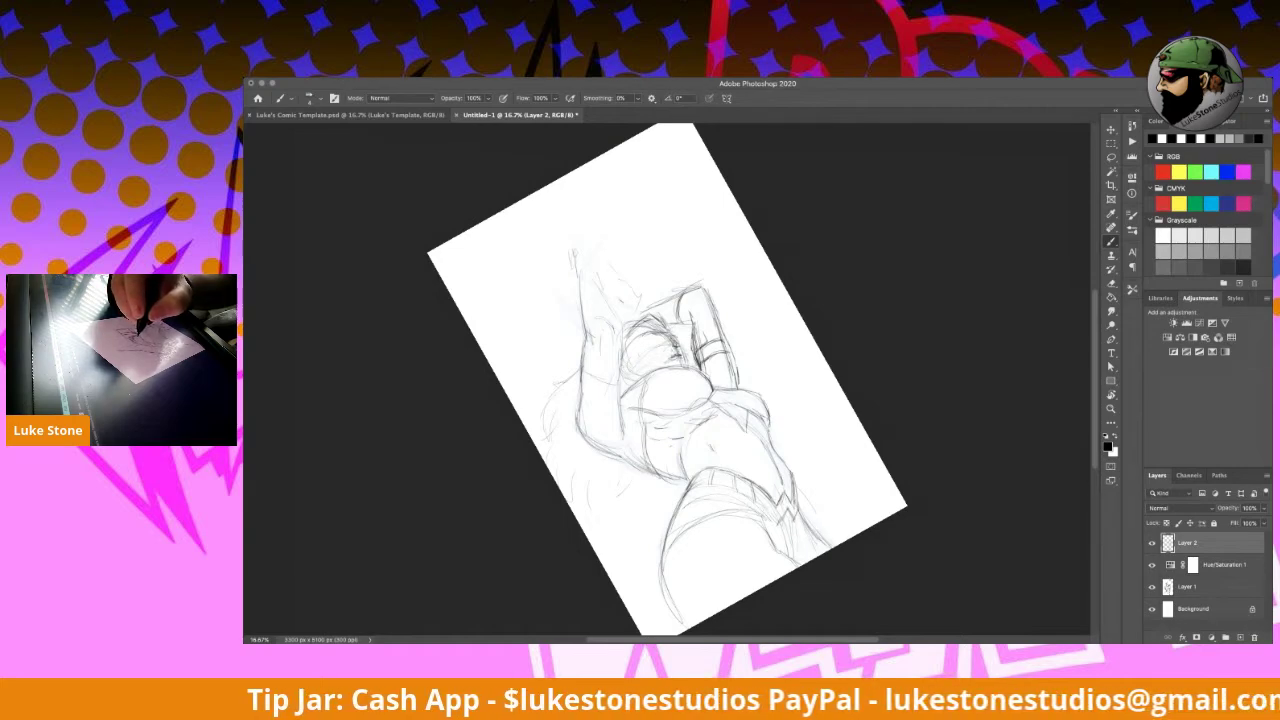
{"action": "left_click_drag", "start_coordinate": [648, 338], "coordinate": [656, 342]}
Step: Sketch the figure's eye, facial features and hairline strokes inside the head shape
{"action": "key", "text": "r"}
{"action": "left_click_drag", "start_coordinate": [906, 437], "coordinate": [785, 188]}
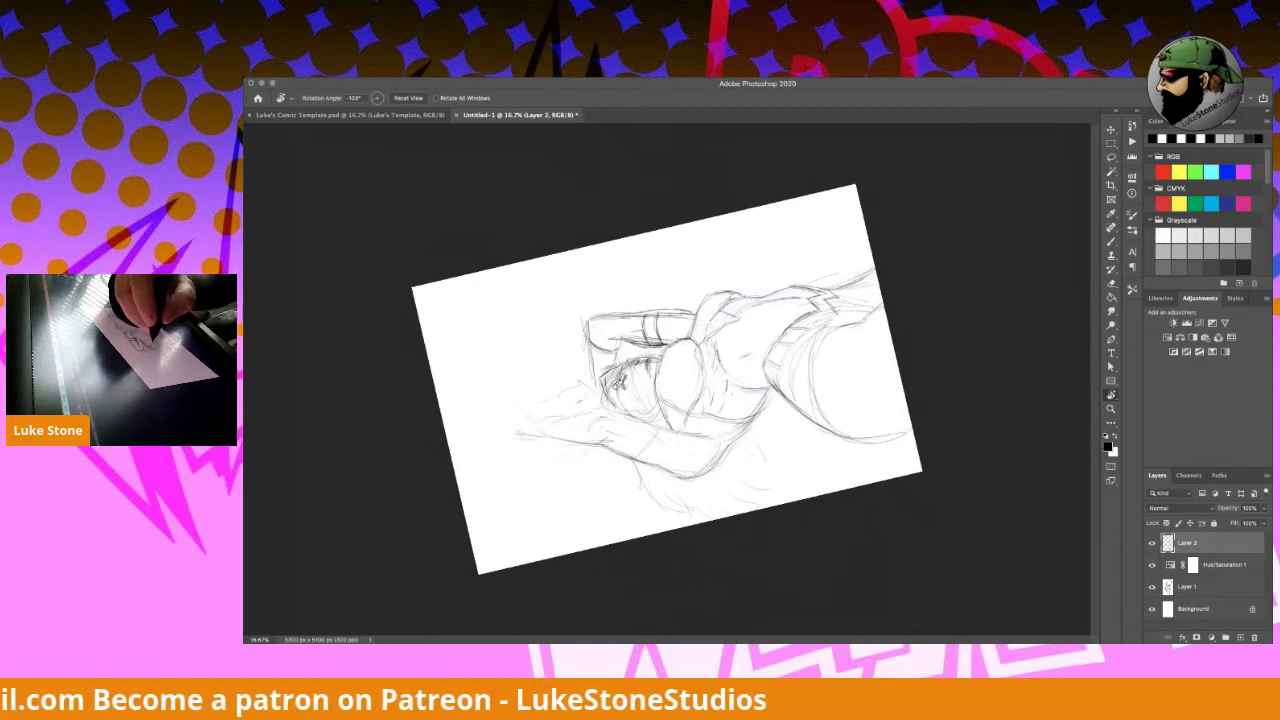
{"action": "key", "text": "b"}
{"action": "mouse_move", "coordinate": [643, 418]}
{"action": "left_mouse_down"}
{"action": "mouse_move", "coordinate": [652, 404]}
{"action": "mouse_move", "coordinate": [632, 360]}
{"action": "mouse_move", "coordinate": [654, 362]}
{"action": "mouse_move", "coordinate": [622, 394]}
{"action": "left_mouse_up"}
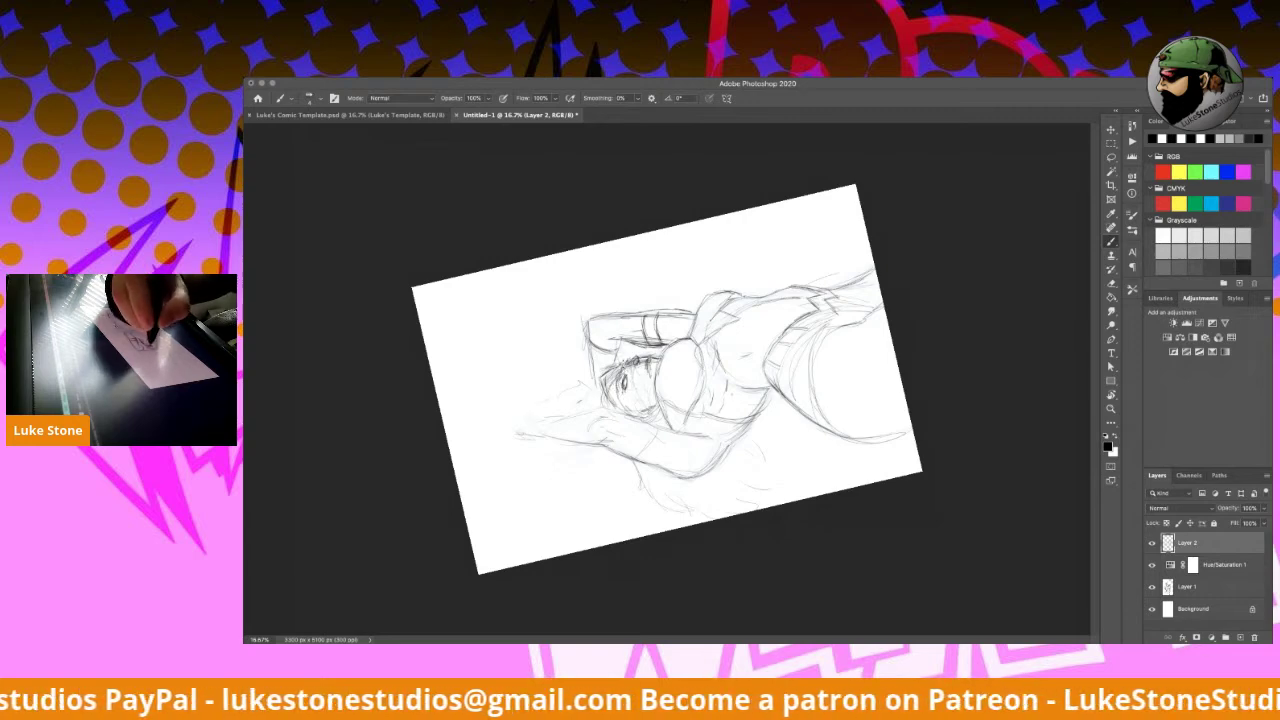
{"action": "mouse_move", "coordinate": [602, 376]}
{"action": "left_mouse_down"}
{"action": "mouse_move", "coordinate": [602, 392]}
{"action": "mouse_move", "coordinate": [602, 380]}
{"action": "left_mouse_up"}
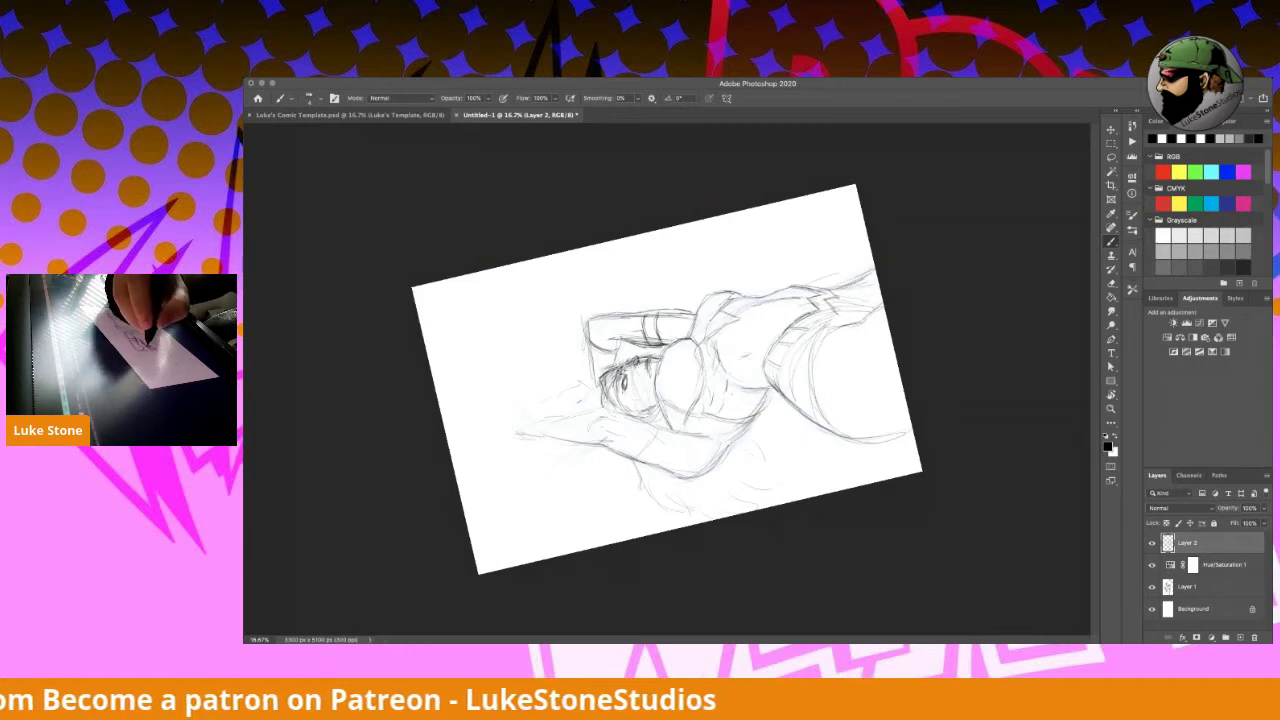
{"action": "mouse_move", "coordinate": [636, 380]}
{"action": "left_mouse_down"}
{"action": "mouse_move", "coordinate": [624, 408]}
{"action": "mouse_move", "coordinate": [648, 404]}
{"action": "mouse_move", "coordinate": [658, 376]}
{"action": "mouse_move", "coordinate": [652, 416]}
{"action": "left_mouse_up"}
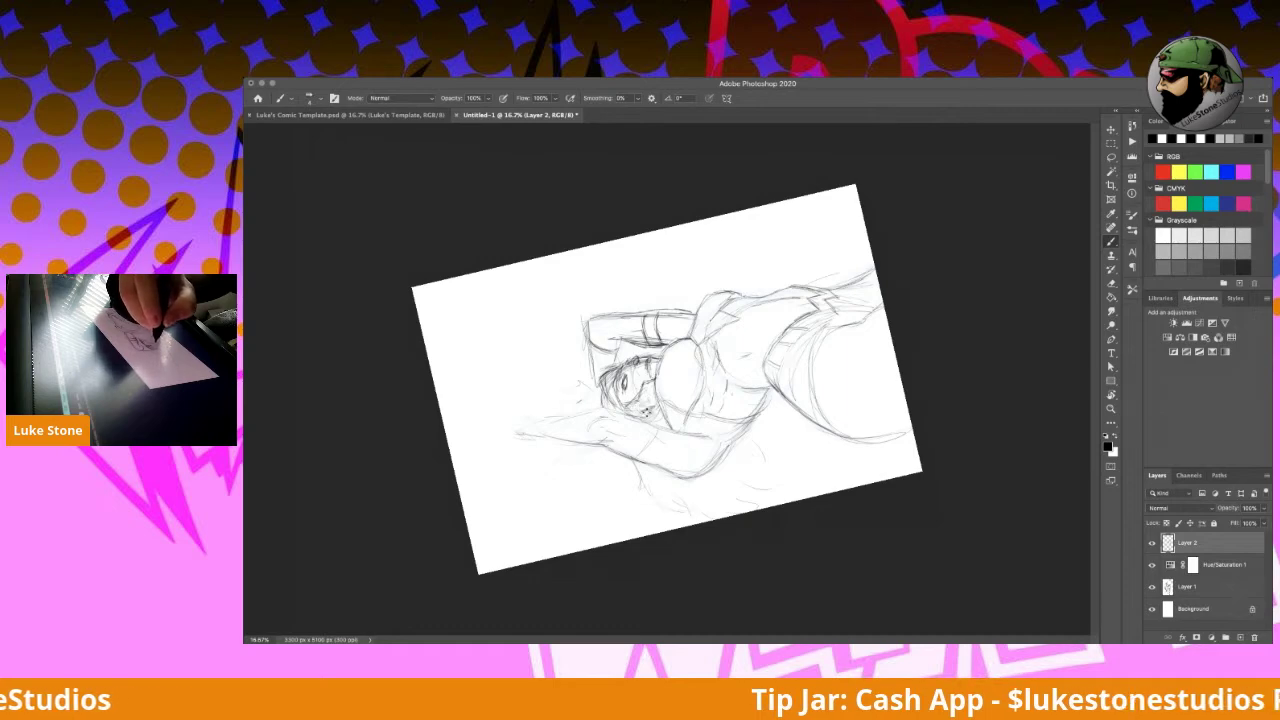
Step: Sketch the raised forearm's contours and a long, nearly straight line running across the page from the raised hand
{"action": "key", "text": "r"}
{"action": "left_click_drag", "start_coordinate": [808, 303], "coordinate": [650, 335]}
{"action": "key", "text": "b"}
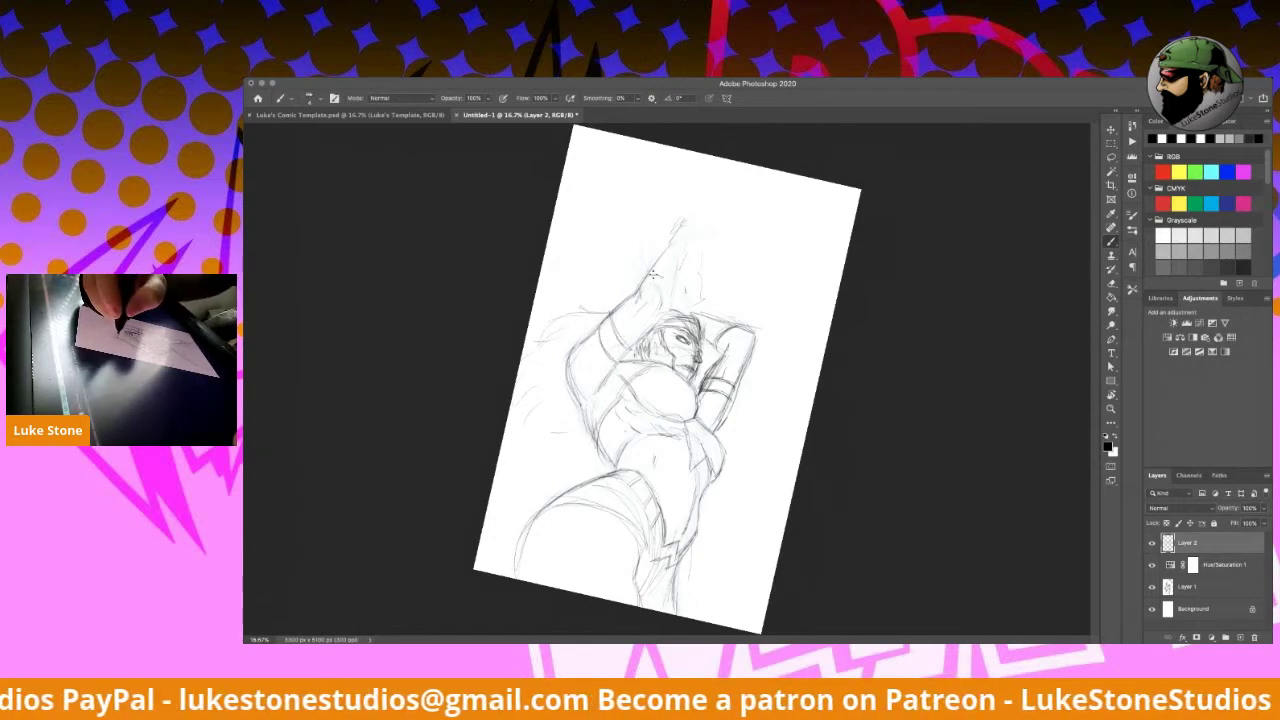
{"action": "mouse_move", "coordinate": [655, 277]}
{"action": "left_mouse_down"}
{"action": "mouse_move", "coordinate": [665, 281]}
{"action": "mouse_move", "coordinate": [652, 263]}
{"action": "mouse_move", "coordinate": [676, 241]}
{"action": "mouse_move", "coordinate": [677, 288]}
{"action": "mouse_move", "coordinate": [690, 242]}
{"action": "left_mouse_up"}
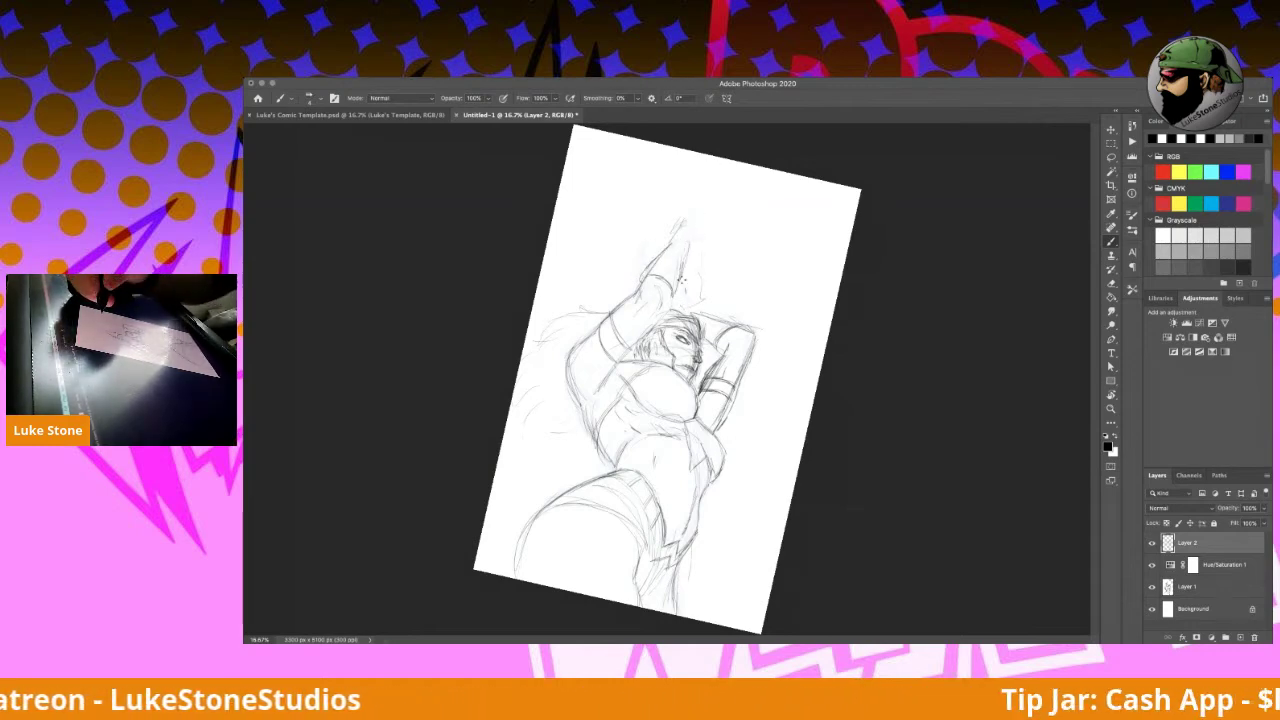
{"action": "left_click_drag", "start_coordinate": [670, 229], "coordinate": [814, 252]}
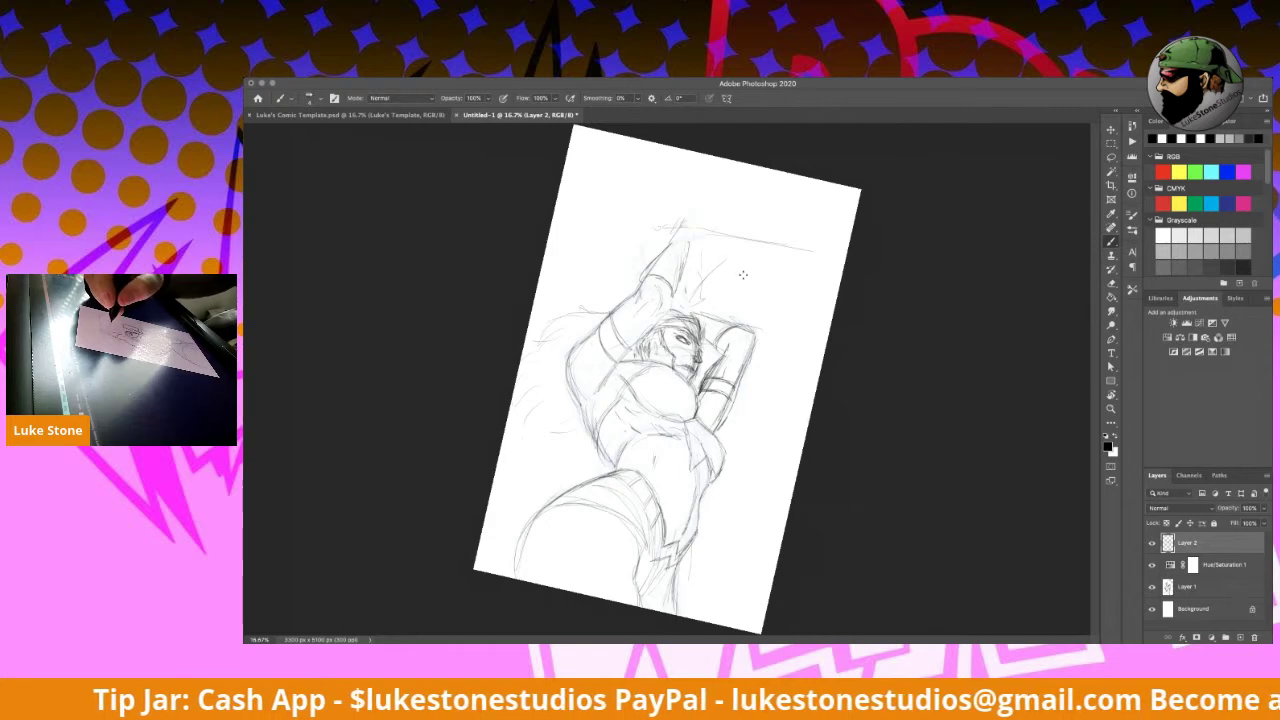
Step: Sketch a curved outline around the bent arm and loose curved strokes outside the thigh
{"action": "left_click_drag", "start_coordinate": [764, 321], "coordinate": [745, 400]}
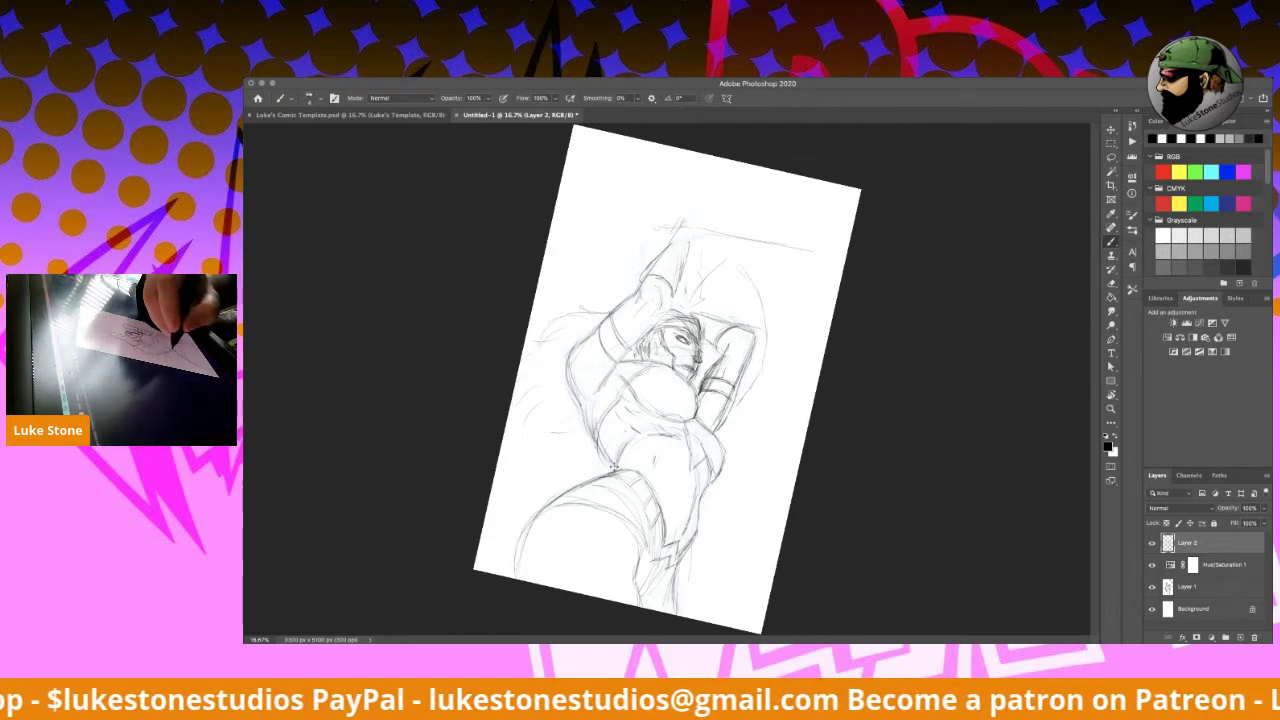
{"action": "mouse_move", "coordinate": [601, 470]}
{"action": "left_mouse_down"}
{"action": "mouse_move", "coordinate": [530, 486]}
{"action": "mouse_move", "coordinate": [516, 510]}
{"action": "left_mouse_up"}
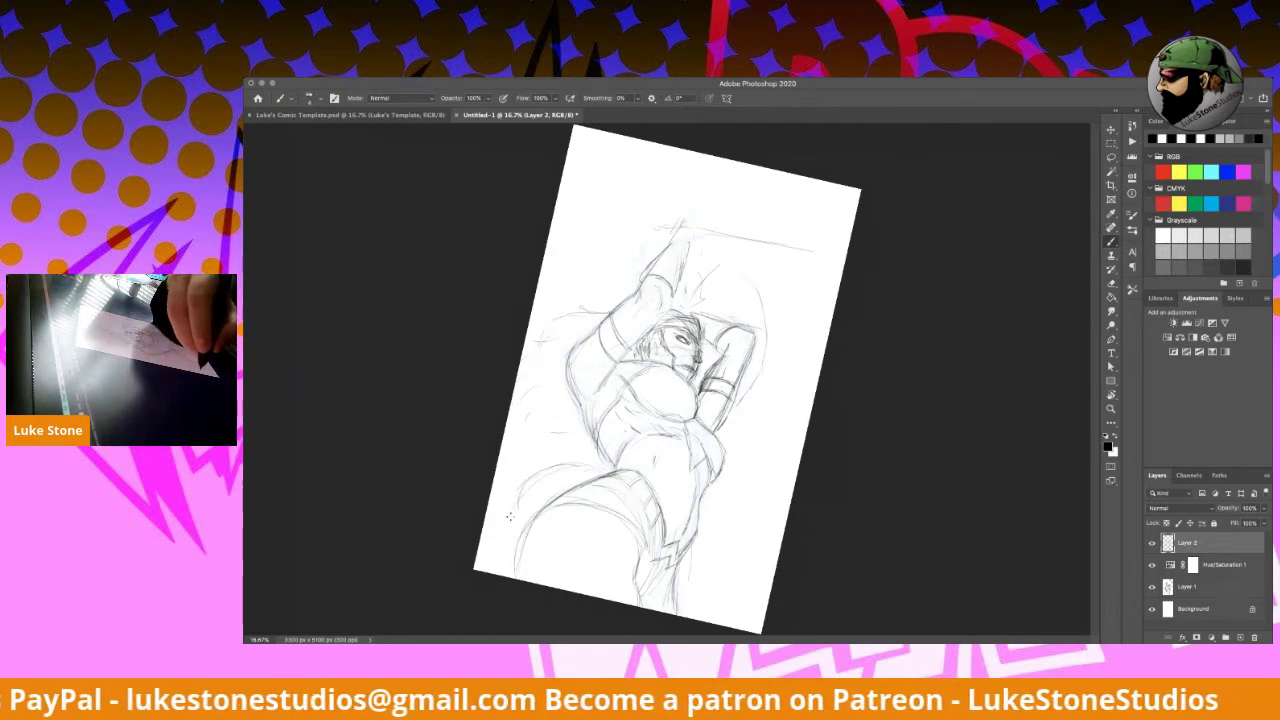
{"action": "mouse_move", "coordinate": [576, 474]}
{"action": "left_mouse_down"}
{"action": "mouse_move", "coordinate": [518, 526]}
{"action": "mouse_move", "coordinate": [514, 488]}
{"action": "mouse_move", "coordinate": [505, 570]}
{"action": "left_mouse_up"}
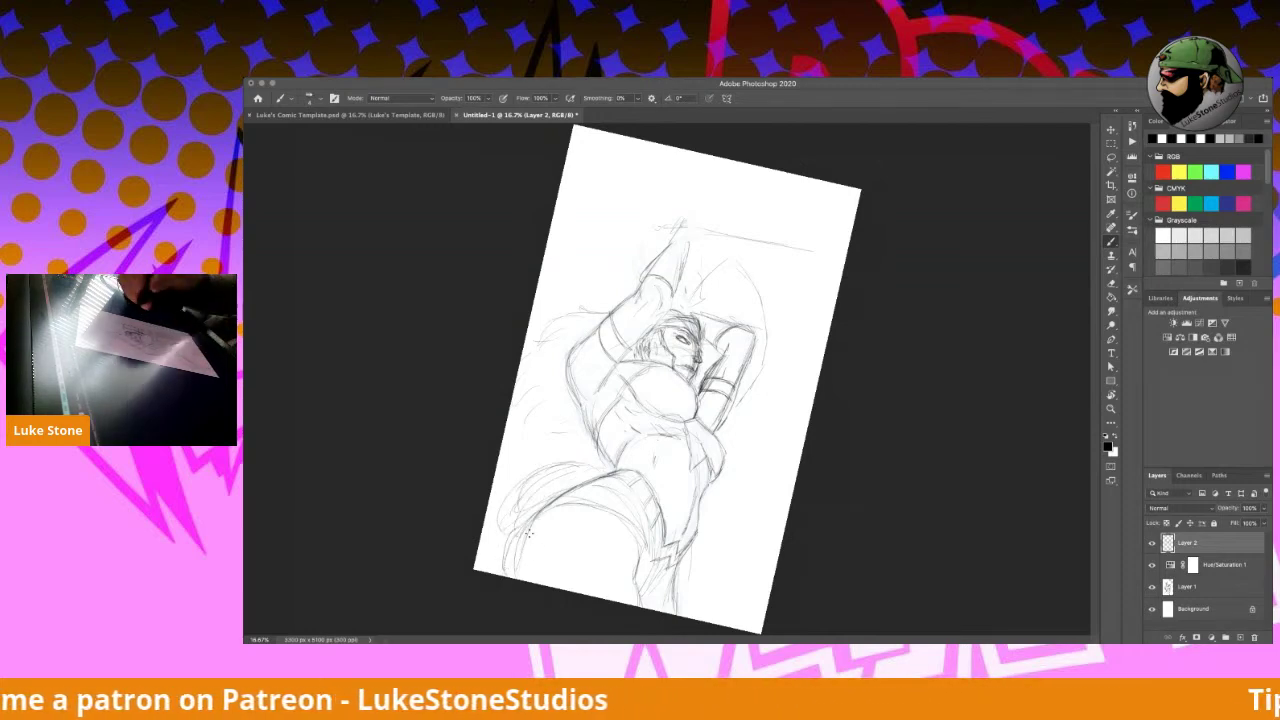
{"action": "left_click_drag", "start_coordinate": [528, 528], "coordinate": [518, 568]}
Step: Sketch detail strokes on the thigh and hip, and shaggy strokes behind the raised arm
{"action": "key", "text": "r"}
{"action": "mouse_move", "coordinate": [846, 503]}
{"action": "left_mouse_down"}
{"action": "mouse_move", "coordinate": [852, 451]}
{"action": "mouse_move", "coordinate": [829, 357]}
{"action": "left_mouse_up"}
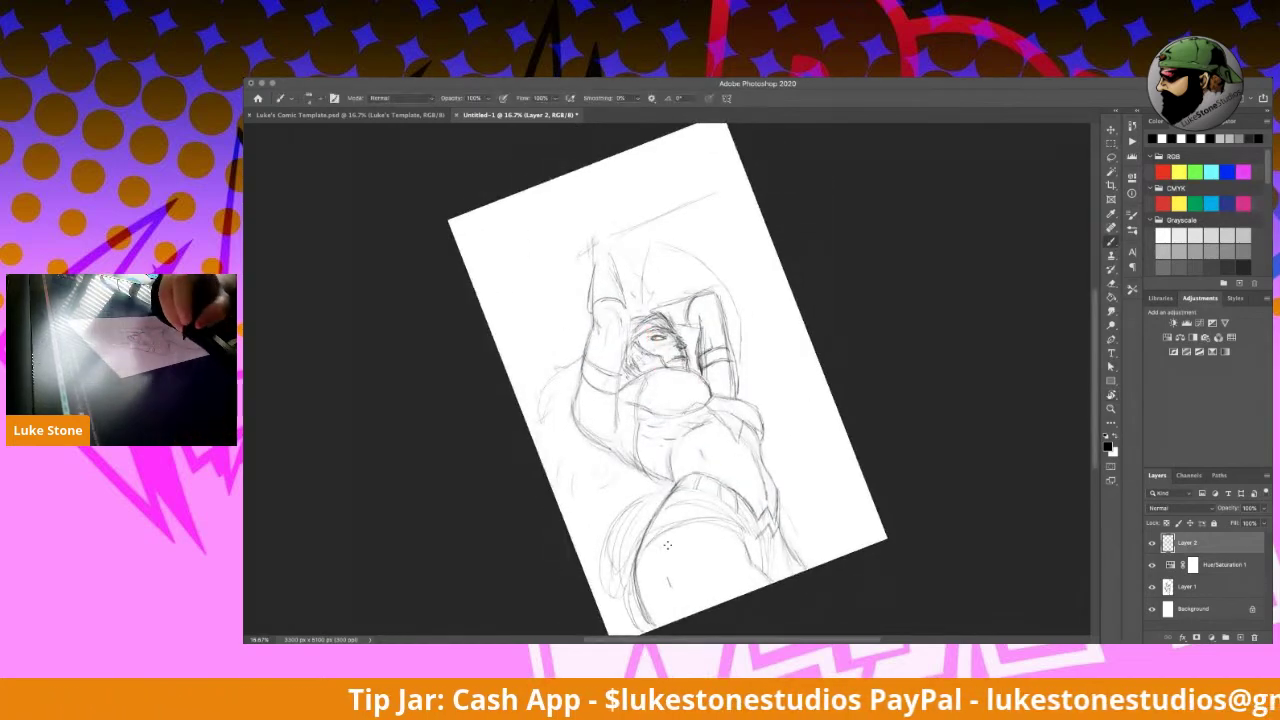
{"action": "mouse_move", "coordinate": [643, 554]}
{"action": "left_mouse_down"}
{"action": "mouse_move", "coordinate": [673, 527]}
{"action": "mouse_move", "coordinate": [747, 545]}
{"action": "mouse_move", "coordinate": [775, 573]}
{"action": "left_mouse_up"}
{"action": "left_click_drag", "start_coordinate": [780, 528], "coordinate": [770, 580]}
{"action": "left_click_drag", "start_coordinate": [782, 540], "coordinate": [777, 570]}
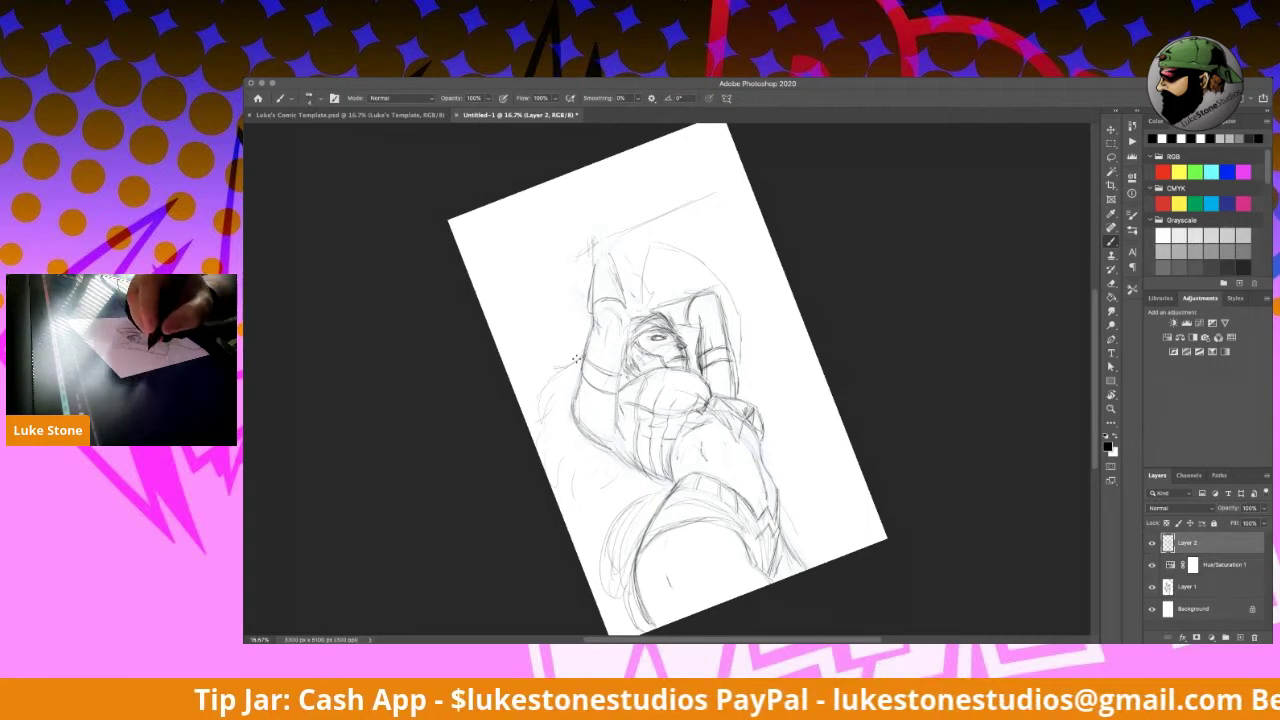
{"action": "mouse_move", "coordinate": [553, 378]}
{"action": "left_mouse_down"}
{"action": "mouse_move", "coordinate": [540, 407]}
{"action": "mouse_move", "coordinate": [555, 391]}
{"action": "mouse_move", "coordinate": [544, 412]}
{"action": "mouse_move", "coordinate": [561, 403]}
{"action": "mouse_move", "coordinate": [563, 484]}
{"action": "left_mouse_up"}
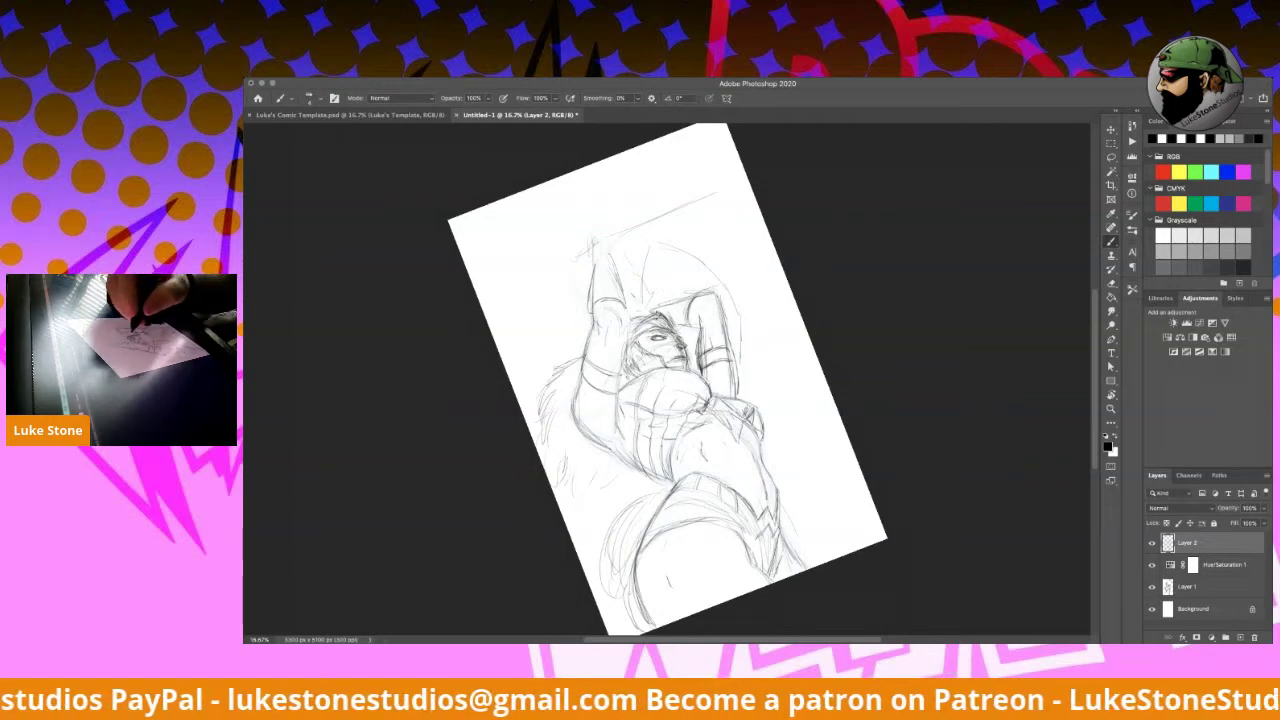
Step: Rework the face sketch with darker strokes for the brow, nose and mouth
{"action": "key", "text": "r"}
{"action": "left_click_drag", "start_coordinate": [920, 463], "coordinate": [770, 205]}
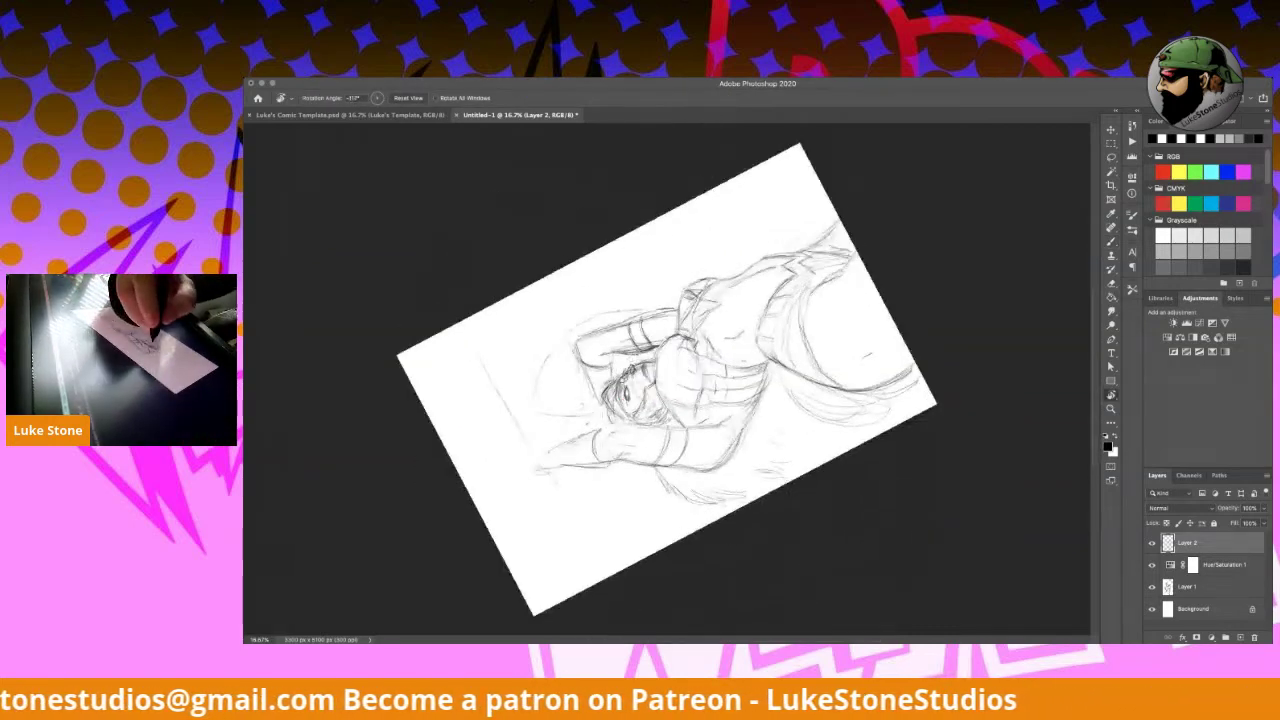
{"action": "key", "text": "b"}
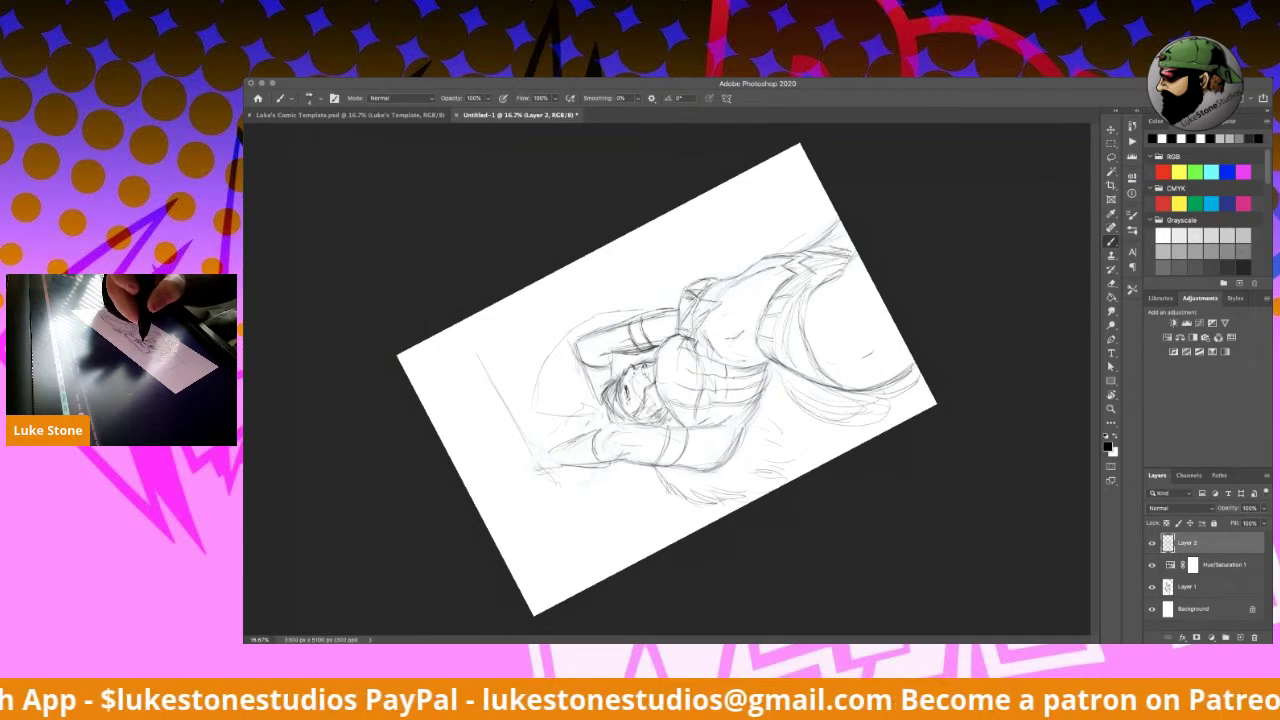
{"action": "key", "text": "r"}
{"action": "mouse_move", "coordinate": [590, 398]}
{"action": "left_mouse_down"}
{"action": "mouse_move", "coordinate": [600, 335]}
{"action": "mouse_move", "coordinate": [633, 307]}
{"action": "left_mouse_up"}
{"action": "left_click_drag", "start_coordinate": [662, 352], "coordinate": [668, 346]}
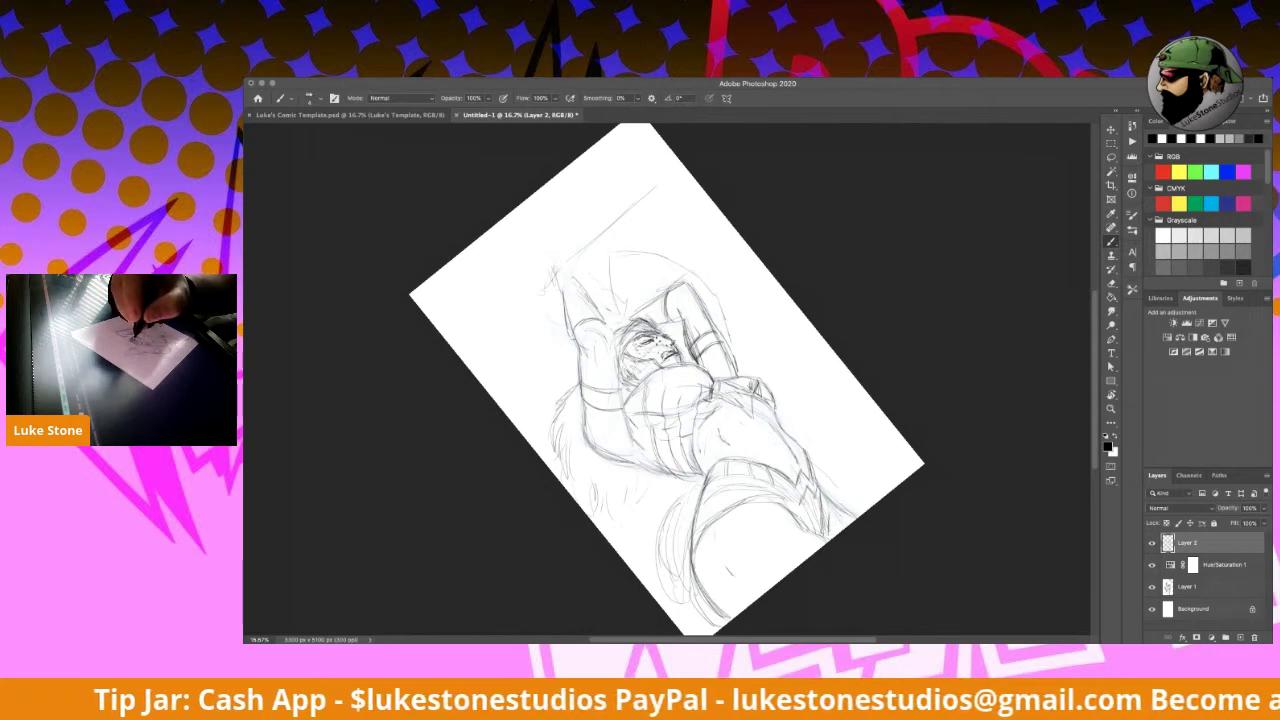
{"action": "left_click_drag", "start_coordinate": [664, 344], "coordinate": [676, 357]}
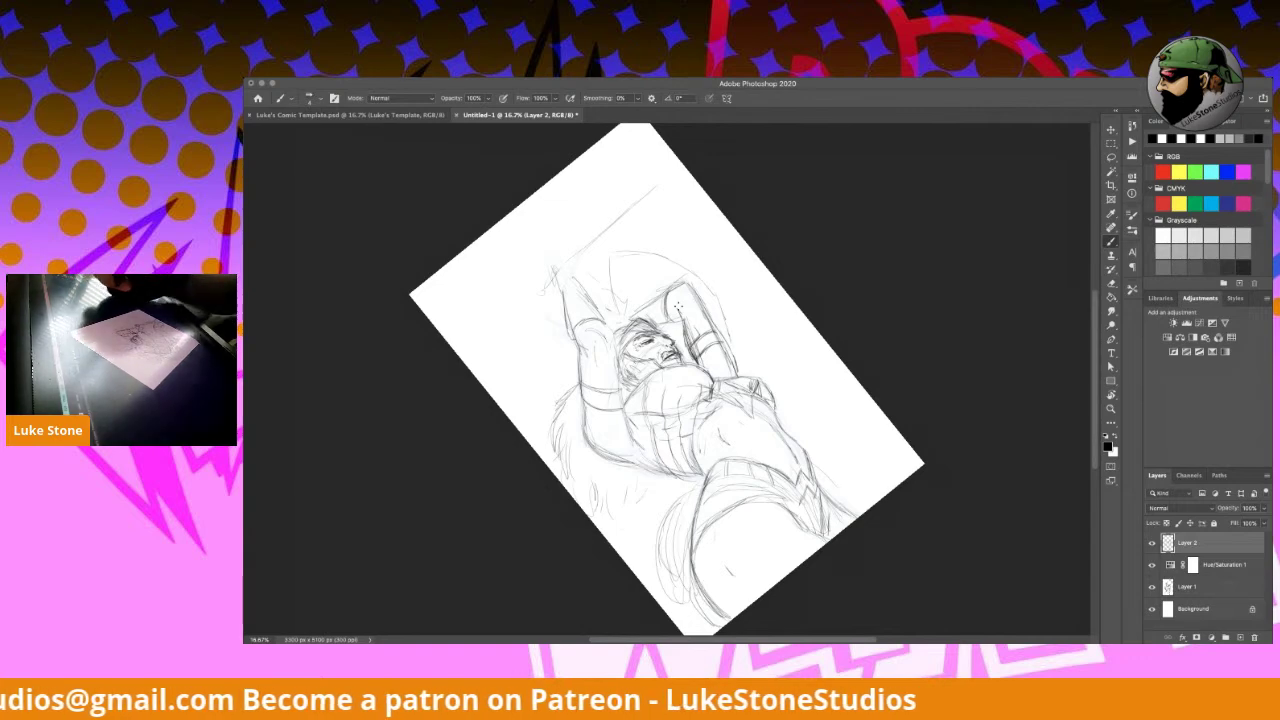
Step: Reinforce the contour near the bent arm's elbow with a short stroke
{"action": "key", "text": "r"}
{"action": "left_click_drag", "start_coordinate": [882, 416], "coordinate": [762, 244]}
{"action": "key", "text": "b"}
{"action": "left_click_drag", "start_coordinate": [588, 318], "coordinate": [605, 343]}
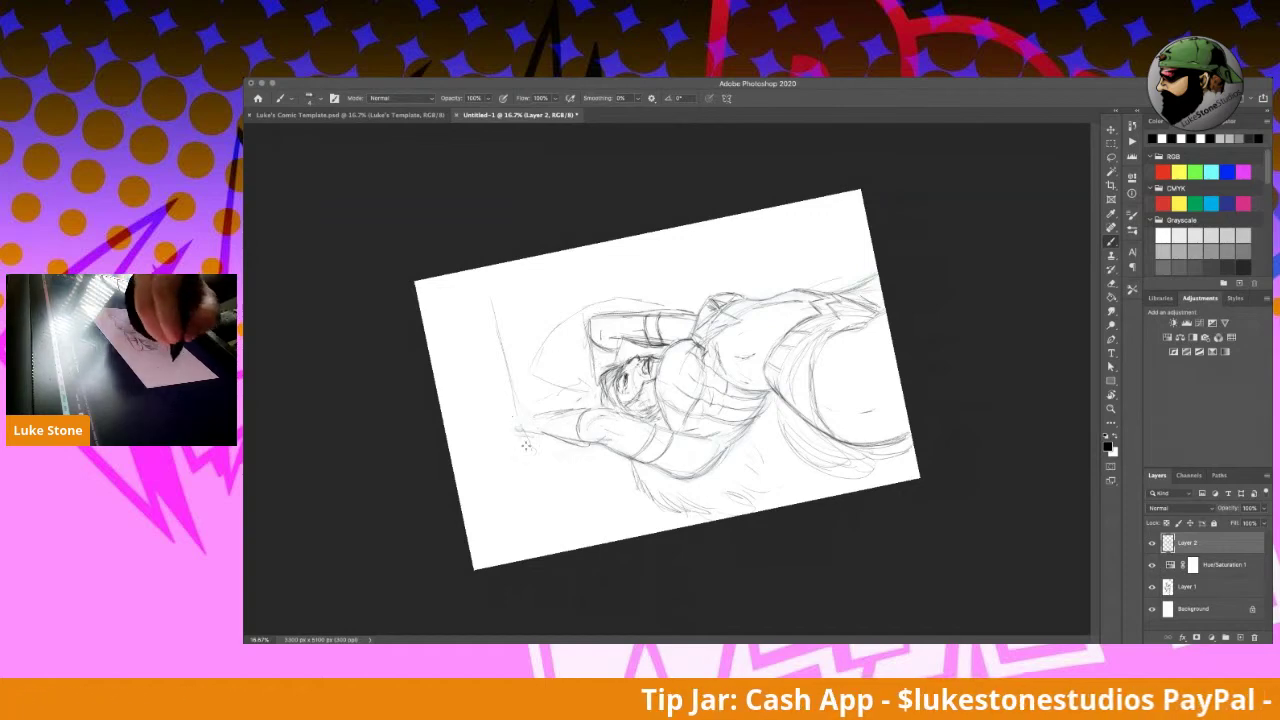
Step: Sketch a long weapon shaft passing through the raised fist and extending toward both sides of the page
{"action": "key", "text": "r"}
{"action": "mouse_move", "coordinate": [520, 425]}
{"action": "left_mouse_down"}
{"action": "mouse_move", "coordinate": [513, 377]}
{"action": "mouse_move", "coordinate": [630, 218]}
{"action": "mouse_move", "coordinate": [640, 244]}
{"action": "mouse_move", "coordinate": [634, 204]}
{"action": "mouse_move", "coordinate": [645, 248]}
{"action": "left_mouse_up"}
{"action": "key", "text": "b"}
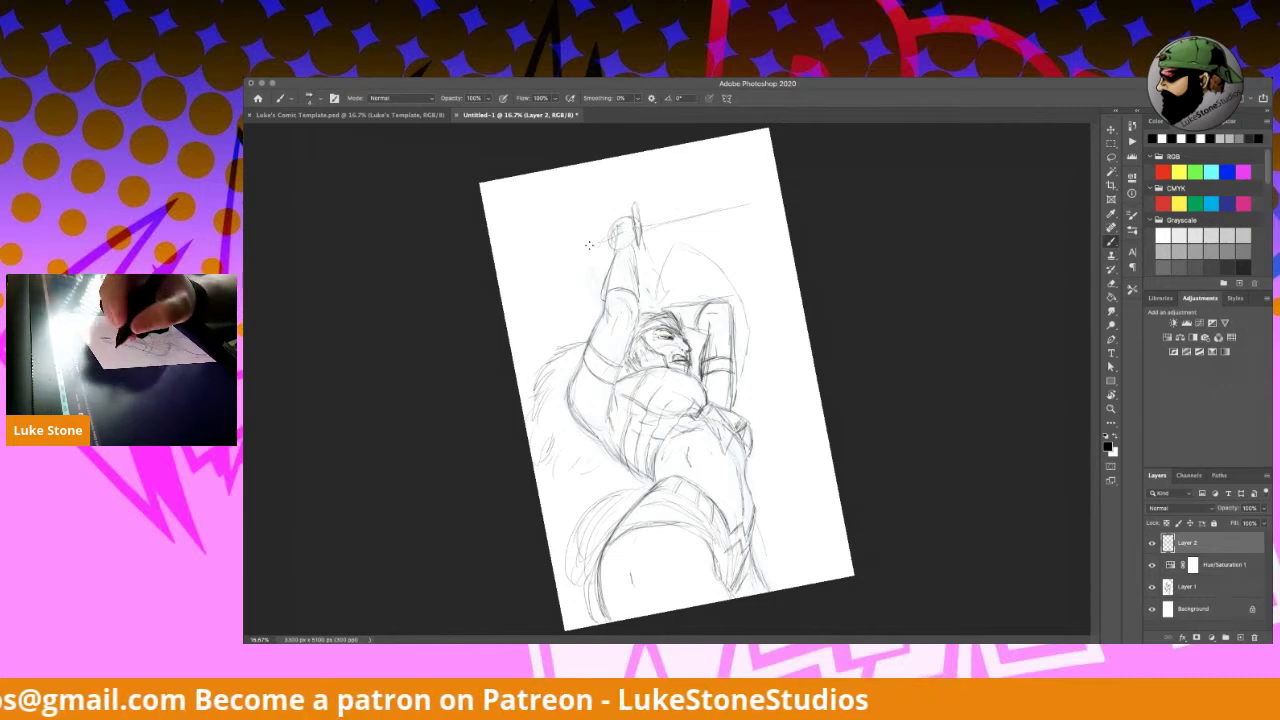
{"action": "left_click_drag", "start_coordinate": [655, 222], "coordinate": [530, 254]}
{"action": "left_click_drag", "start_coordinate": [598, 229], "coordinate": [524, 254]}
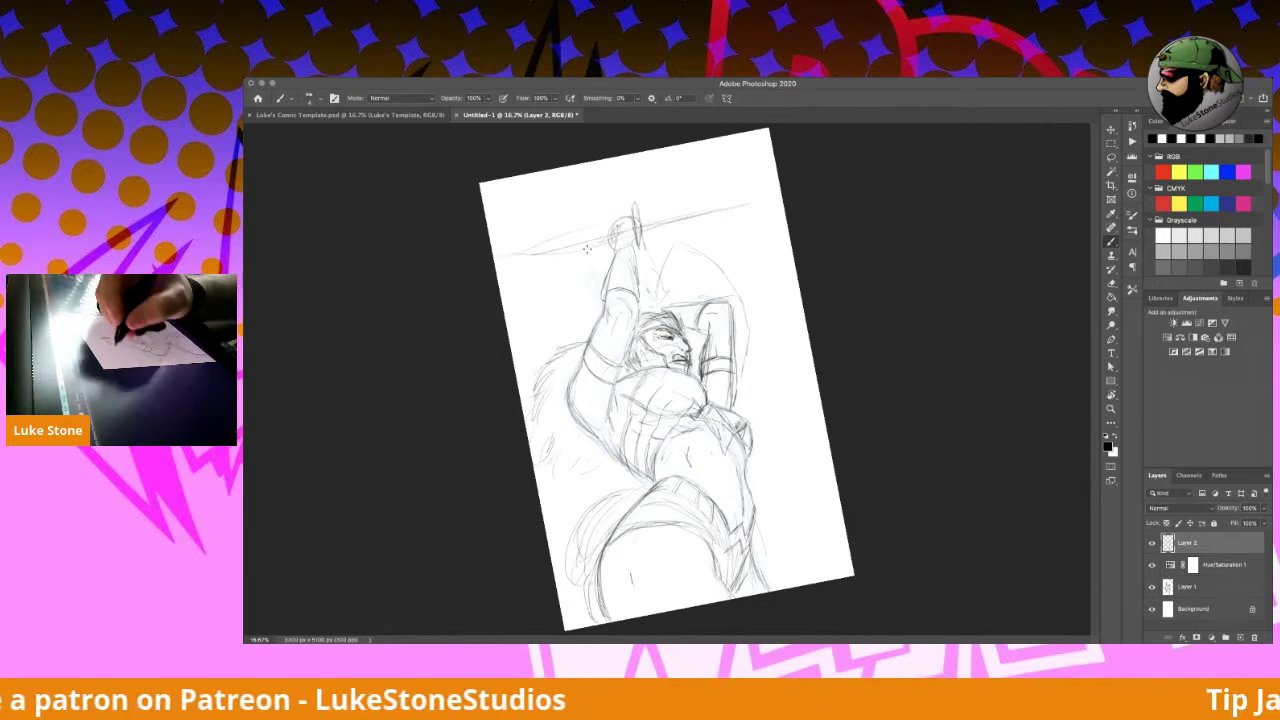
{"action": "left_click_drag", "start_coordinate": [646, 226], "coordinate": [748, 205]}
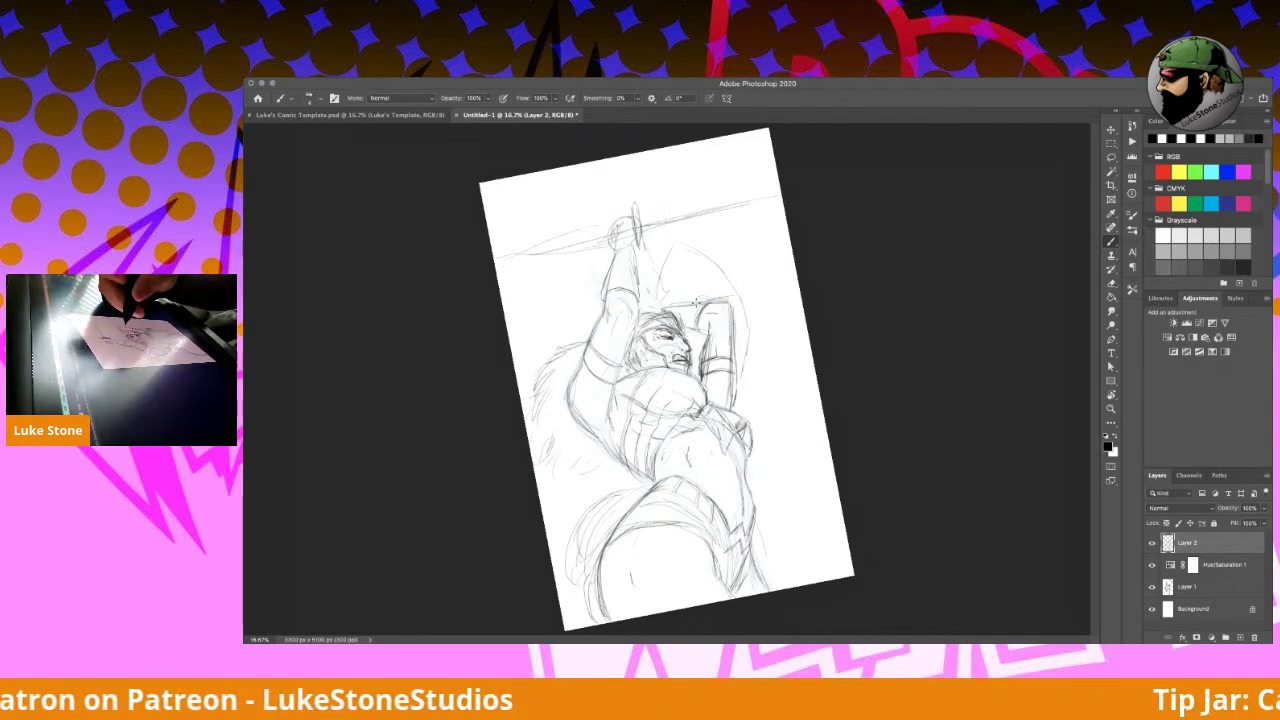
Step: Undo the latest strokes on the face to clear its features
{"action": "key", "text": "r"}
{"action": "mouse_move", "coordinate": [799, 380]}
{"action": "left_mouse_down"}
{"action": "mouse_move", "coordinate": [814, 294]}
{"action": "mouse_move", "coordinate": [694, 262]}
{"action": "left_mouse_up"}
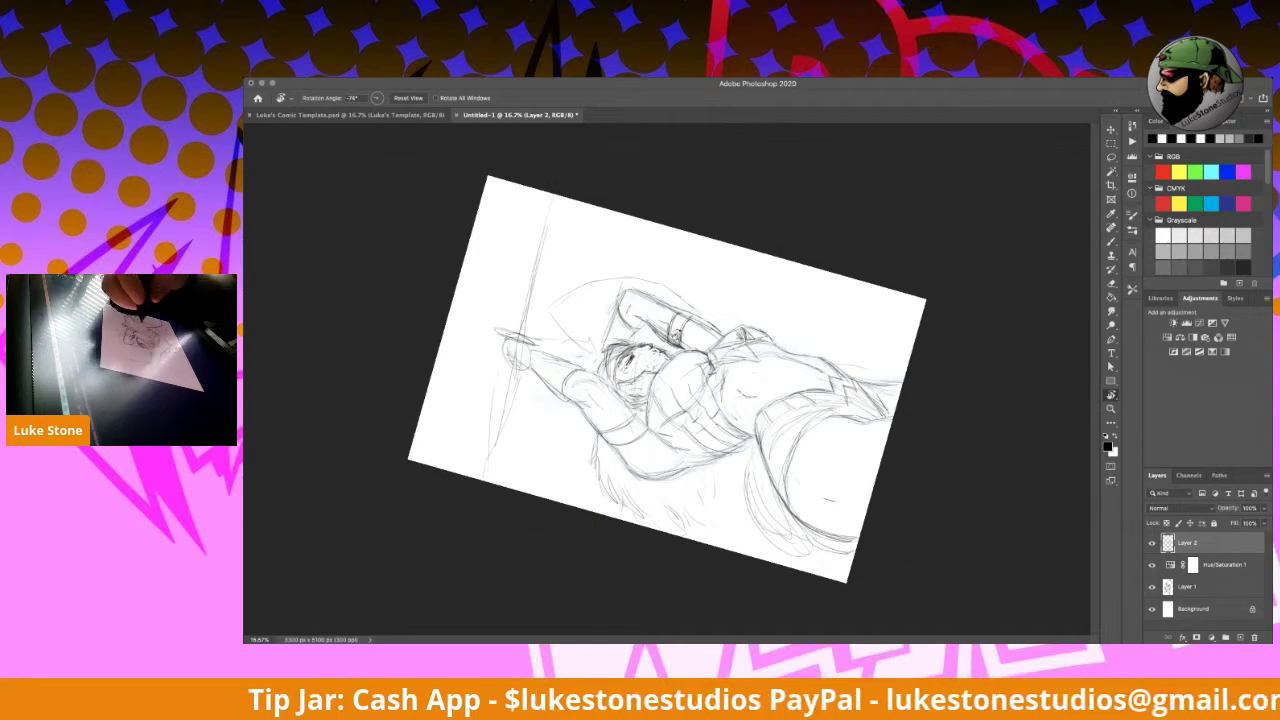
{"action": "scroll", "coordinate": [670, 350], "scroll_direction": "up", "scroll_amount": 5}
{"action": "key", "text": "super+z"}
{"action": "key", "text": "super+z"}
{"action": "key", "text": "super+z"}
{"action": "key", "text": "super+z"}
{"action": "key", "text": "super+z"}
{"action": "key", "text": "super+z"}
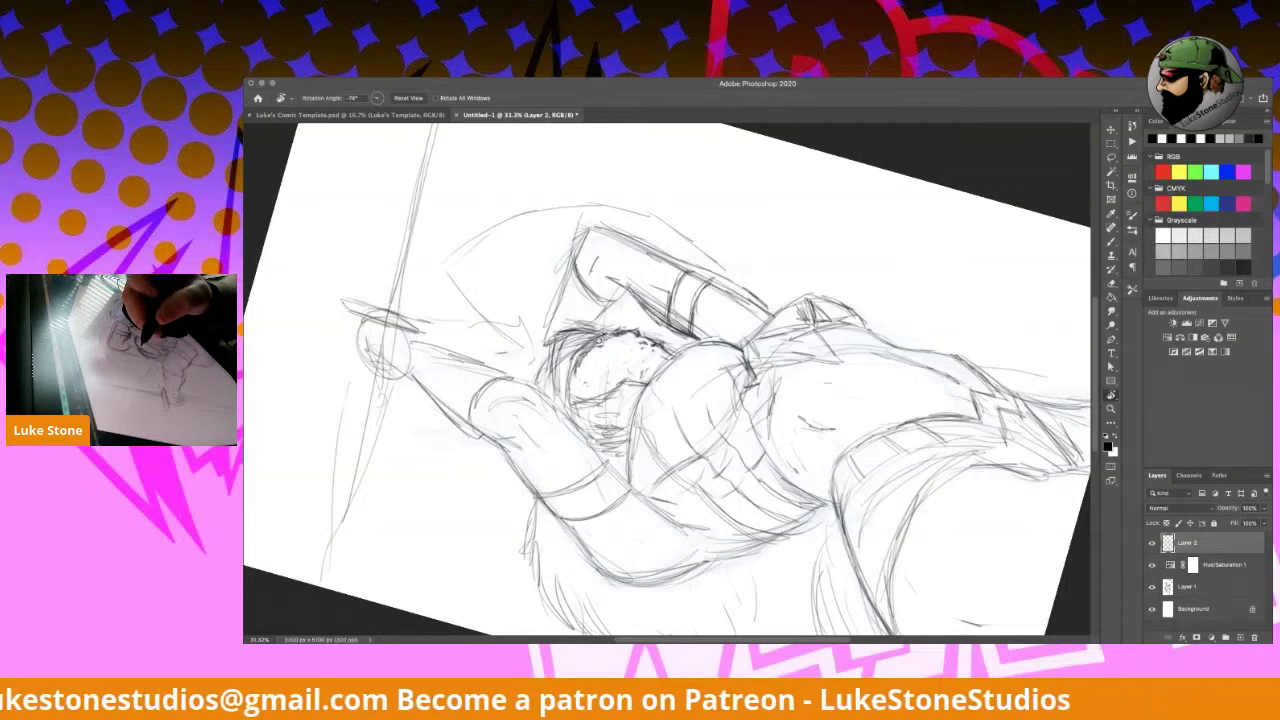
Step: Darken the hair strokes along the head and sketch curved guidelines across the cleared face
{"action": "key", "text": "b"}
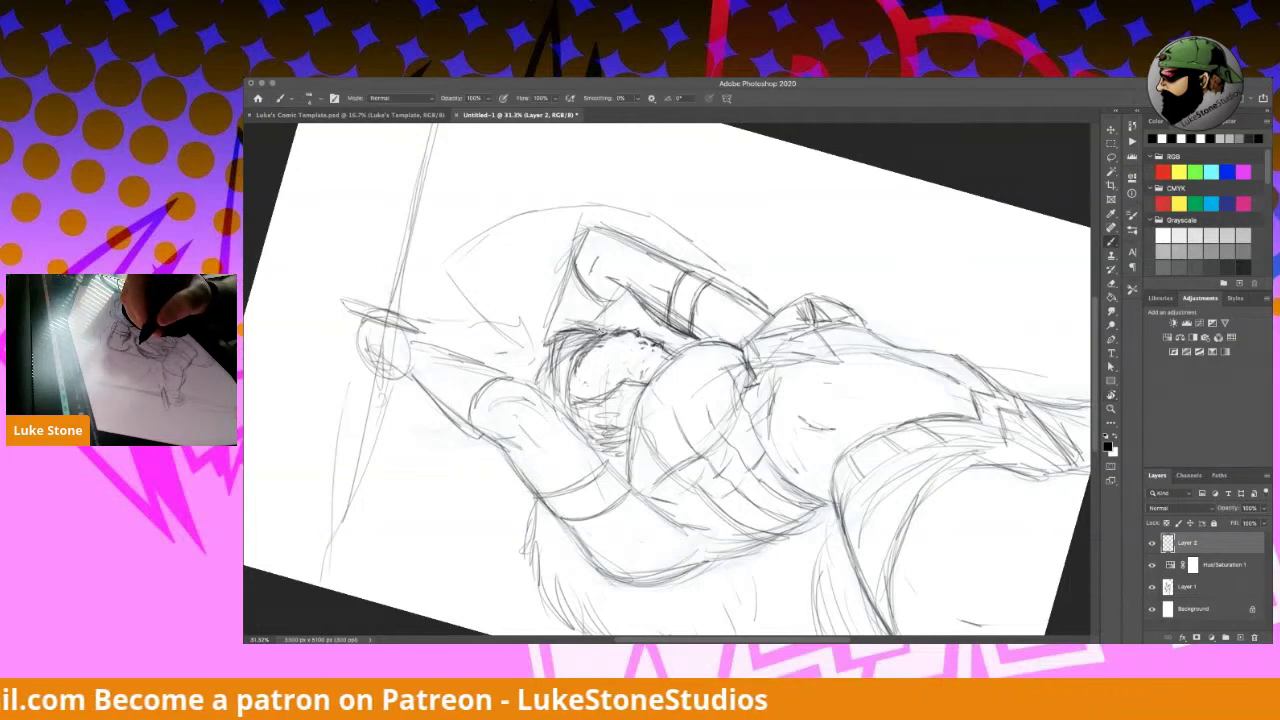
{"action": "mouse_move", "coordinate": [590, 346]}
{"action": "left_mouse_down"}
{"action": "mouse_move", "coordinate": [571, 371]}
{"action": "mouse_move", "coordinate": [563, 345]}
{"action": "mouse_move", "coordinate": [536, 381]}
{"action": "left_mouse_up"}
{"action": "left_click_drag", "start_coordinate": [598, 338], "coordinate": [572, 382]}
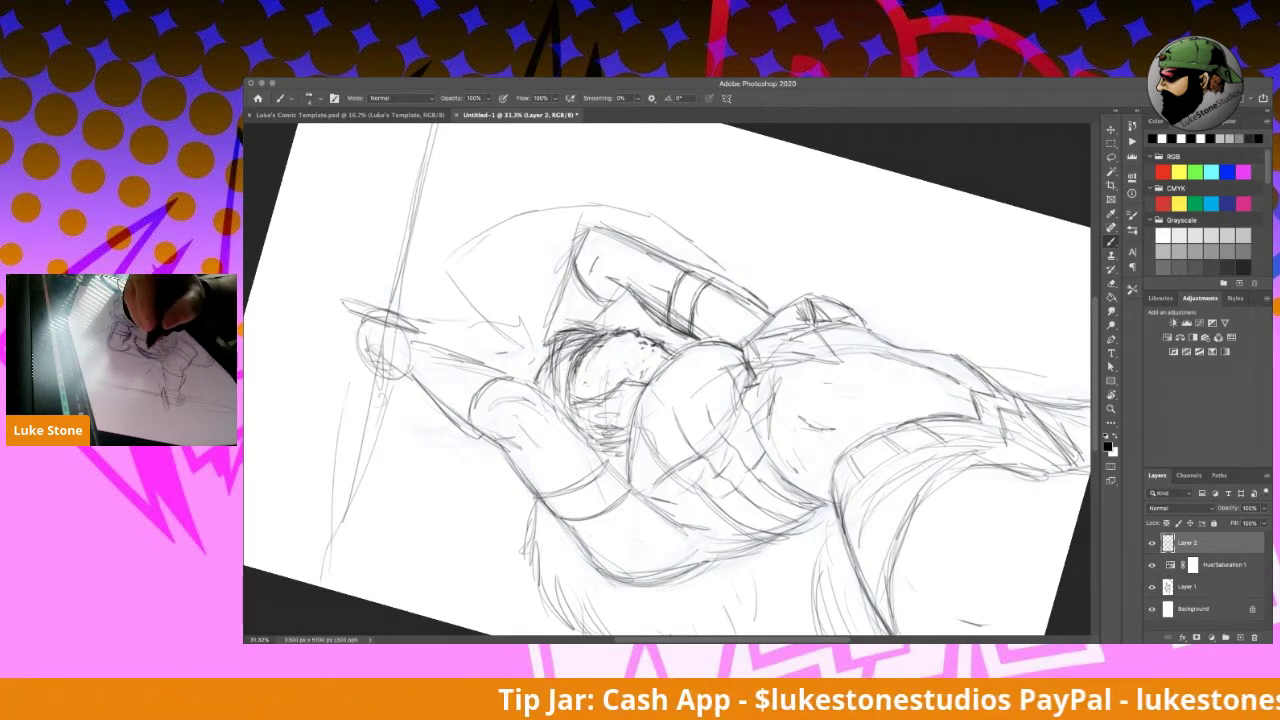
{"action": "mouse_move", "coordinate": [612, 334]}
{"action": "left_mouse_down"}
{"action": "mouse_move", "coordinate": [668, 358]}
{"action": "mouse_move", "coordinate": [568, 338]}
{"action": "mouse_move", "coordinate": [680, 368]}
{"action": "mouse_move", "coordinate": [630, 362]}
{"action": "mouse_move", "coordinate": [608, 382]}
{"action": "mouse_move", "coordinate": [602, 416]}
{"action": "left_mouse_up"}
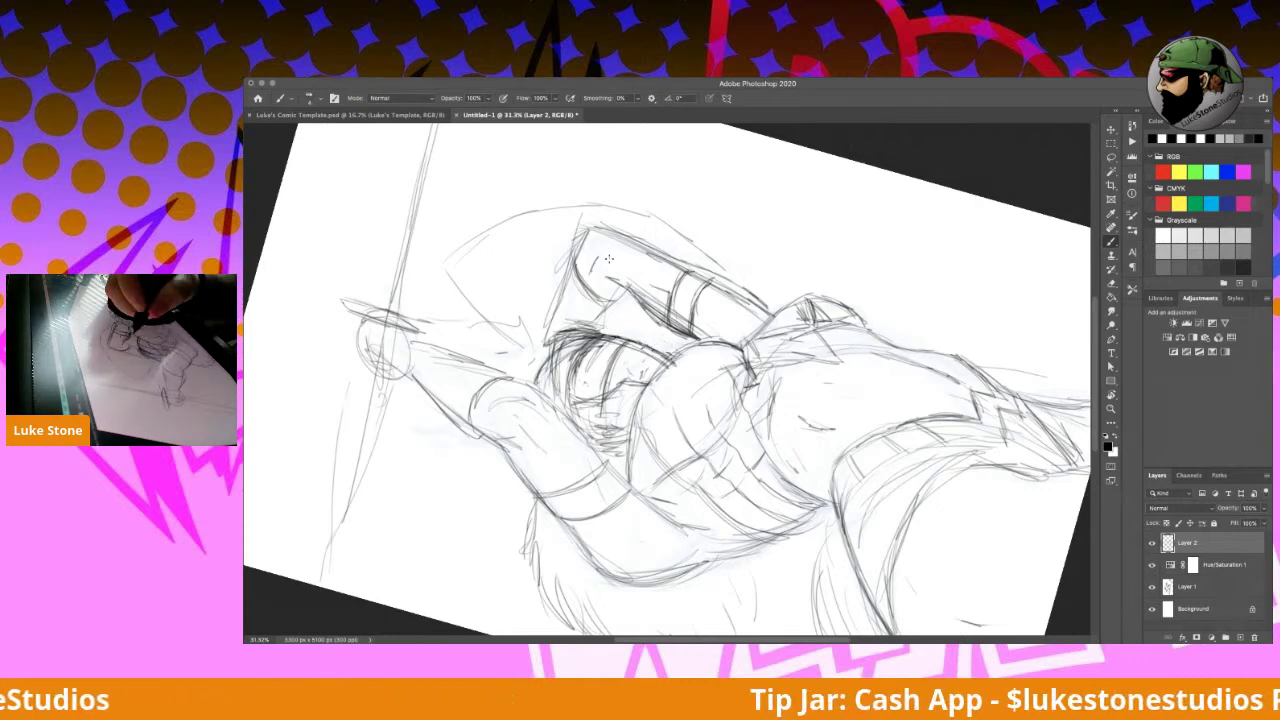
Step: Build up the head with curved construction lines down the face and hair strokes across its top
{"action": "key", "text": "r"}
{"action": "mouse_move", "coordinate": [590, 330]}
{"action": "left_mouse_down"}
{"action": "mouse_move", "coordinate": [697, 293]}
{"action": "mouse_move", "coordinate": [688, 374]}
{"action": "left_mouse_up"}
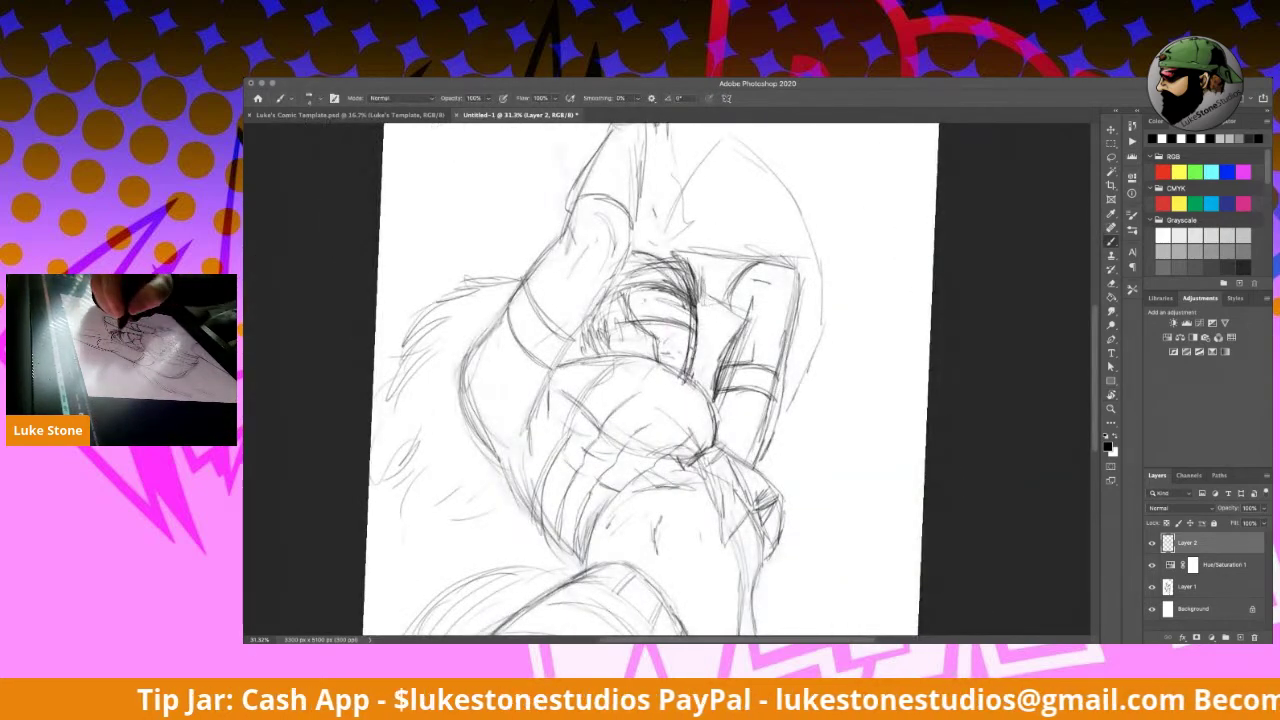
{"action": "left_click_drag", "start_coordinate": [686, 308], "coordinate": [684, 374]}
{"action": "mouse_move", "coordinate": [626, 318]}
{"action": "left_mouse_down"}
{"action": "mouse_move", "coordinate": [606, 341]}
{"action": "mouse_move", "coordinate": [605, 311]}
{"action": "mouse_move", "coordinate": [599, 337]}
{"action": "mouse_move", "coordinate": [692, 329]}
{"action": "mouse_move", "coordinate": [640, 324]}
{"action": "mouse_move", "coordinate": [678, 354]}
{"action": "mouse_move", "coordinate": [630, 354]}
{"action": "left_mouse_up"}
{"action": "mouse_move", "coordinate": [632, 286]}
{"action": "left_mouse_down"}
{"action": "mouse_move", "coordinate": [624, 318]}
{"action": "mouse_move", "coordinate": [645, 345]}
{"action": "mouse_move", "coordinate": [634, 358]}
{"action": "left_mouse_up"}
{"action": "mouse_move", "coordinate": [636, 292]}
{"action": "left_mouse_down"}
{"action": "mouse_move", "coordinate": [626, 306]}
{"action": "mouse_move", "coordinate": [640, 356]}
{"action": "left_mouse_up"}
{"action": "mouse_move", "coordinate": [672, 286]}
{"action": "left_mouse_down"}
{"action": "mouse_move", "coordinate": [658, 360]}
{"action": "mouse_move", "coordinate": [684, 370]}
{"action": "left_mouse_up"}
{"action": "left_click_drag", "start_coordinate": [684, 250], "coordinate": [660, 268]}
{"action": "mouse_move", "coordinate": [668, 244]}
{"action": "left_mouse_down"}
{"action": "mouse_move", "coordinate": [624, 258]}
{"action": "mouse_move", "coordinate": [650, 255]}
{"action": "left_mouse_up"}
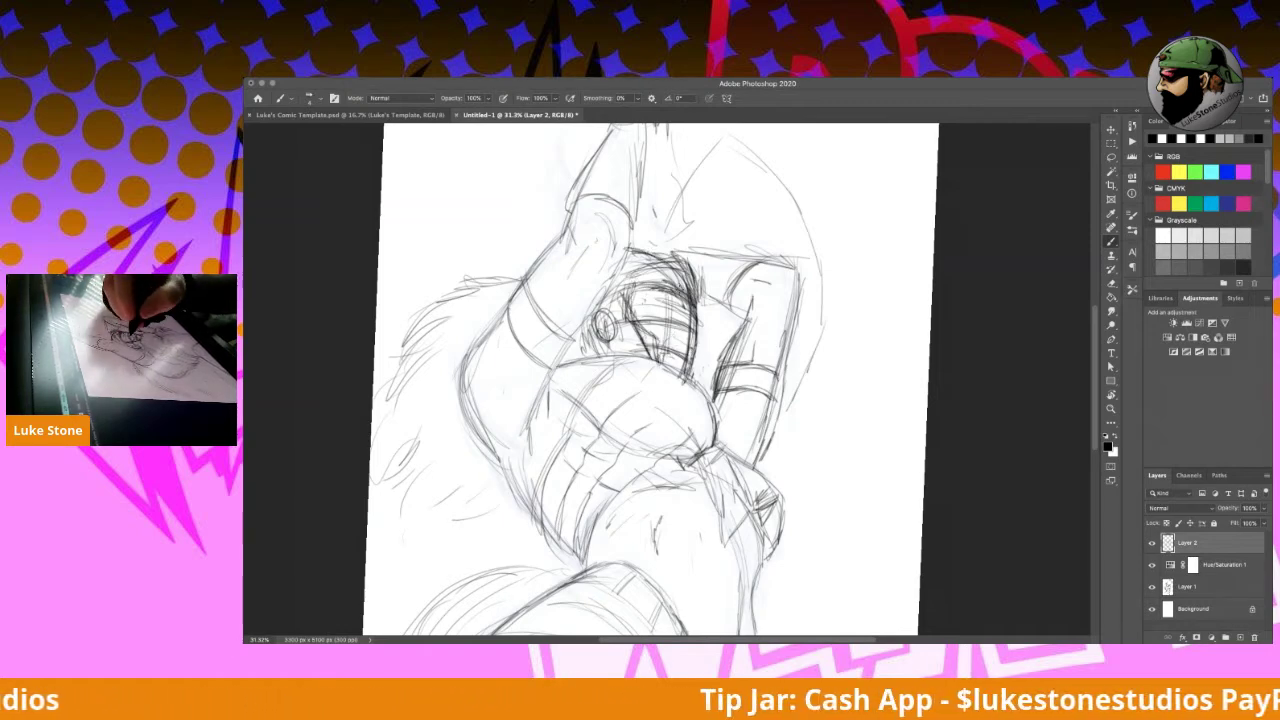
Step: Sketch the eye, nose and brow over the face guidelines and darken the face contour and hairline
{"action": "left_click_drag", "start_coordinate": [664, 306], "coordinate": [674, 318]}
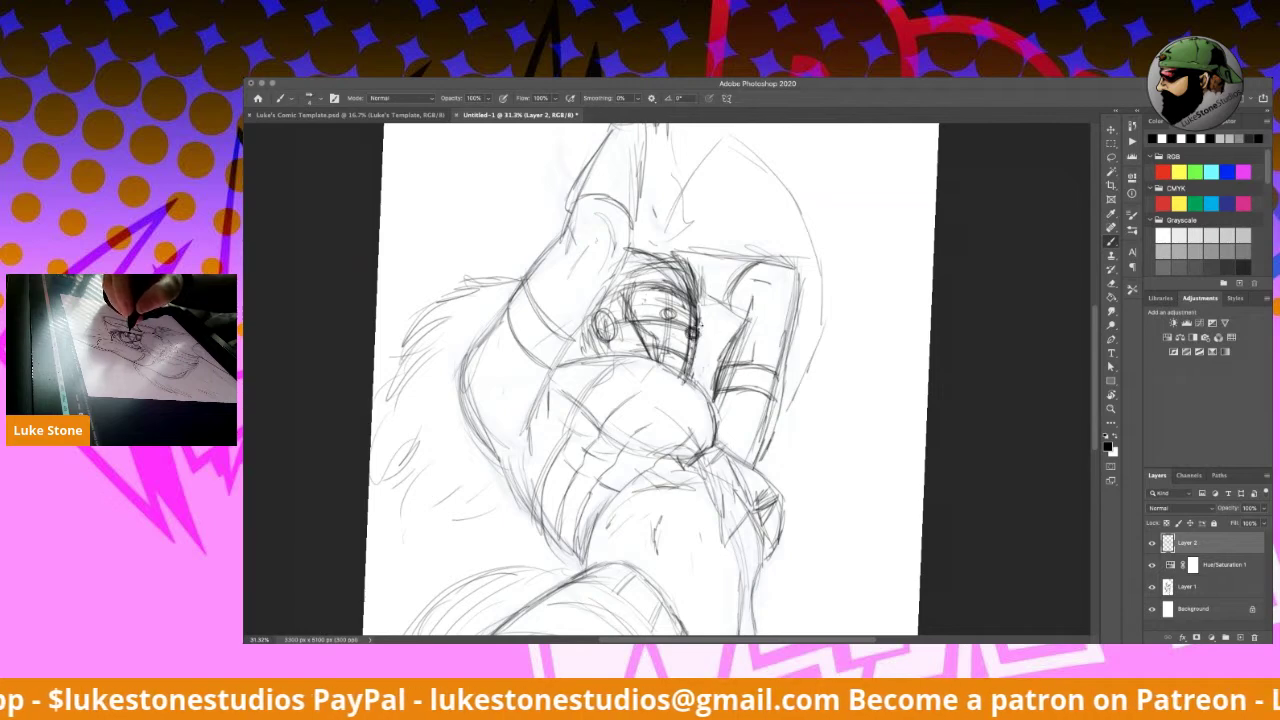
{"action": "left_click_drag", "start_coordinate": [692, 304], "coordinate": [692, 360]}
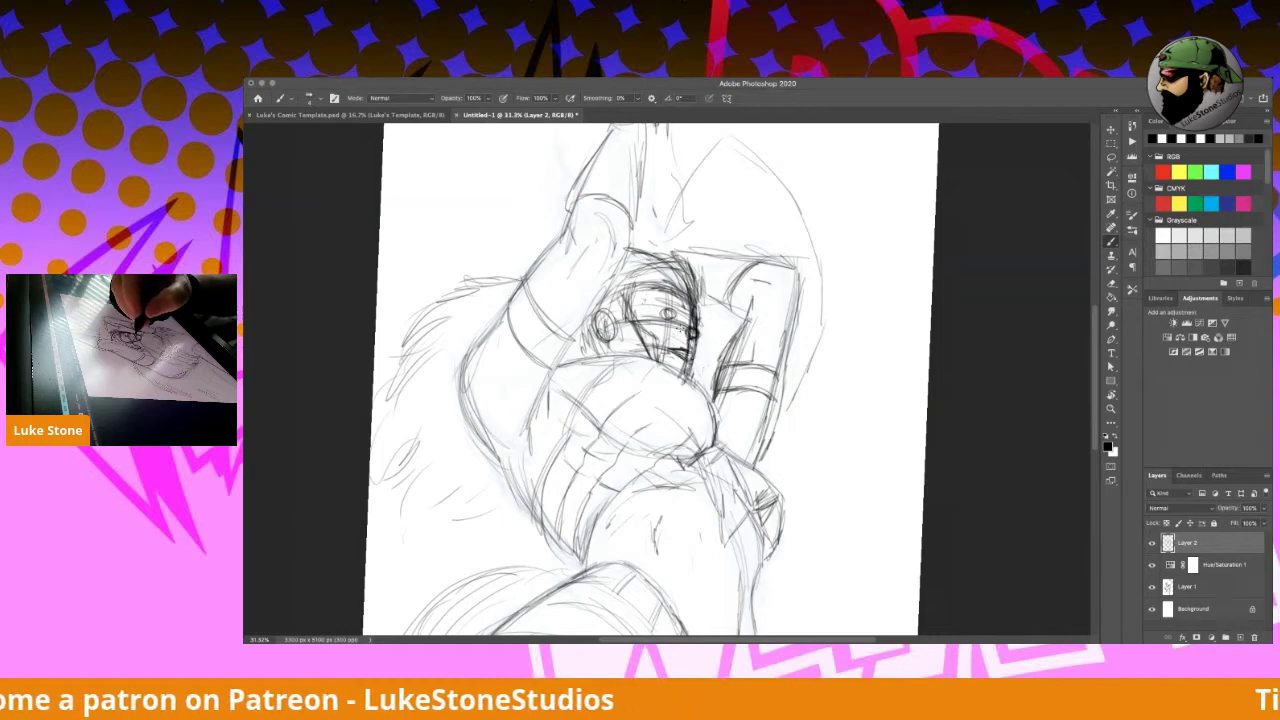
{"action": "mouse_move", "coordinate": [665, 310]}
{"action": "left_mouse_down"}
{"action": "mouse_move", "coordinate": [694, 343]}
{"action": "mouse_move", "coordinate": [668, 348]}
{"action": "mouse_move", "coordinate": [612, 306]}
{"action": "left_mouse_up"}
{"action": "mouse_move", "coordinate": [612, 352]}
{"action": "left_mouse_down"}
{"action": "mouse_move", "coordinate": [614, 291]}
{"action": "mouse_move", "coordinate": [666, 286]}
{"action": "mouse_move", "coordinate": [684, 302]}
{"action": "mouse_move", "coordinate": [650, 284]}
{"action": "mouse_move", "coordinate": [682, 303]}
{"action": "left_mouse_up"}
{"action": "mouse_move", "coordinate": [673, 295]}
{"action": "left_mouse_down"}
{"action": "mouse_move", "coordinate": [689, 311]}
{"action": "mouse_move", "coordinate": [694, 253]}
{"action": "mouse_move", "coordinate": [655, 258]}
{"action": "left_mouse_up"}
{"action": "mouse_move", "coordinate": [660, 264]}
{"action": "left_mouse_down"}
{"action": "mouse_move", "coordinate": [620, 280]}
{"action": "mouse_move", "coordinate": [660, 261]}
{"action": "left_mouse_up"}
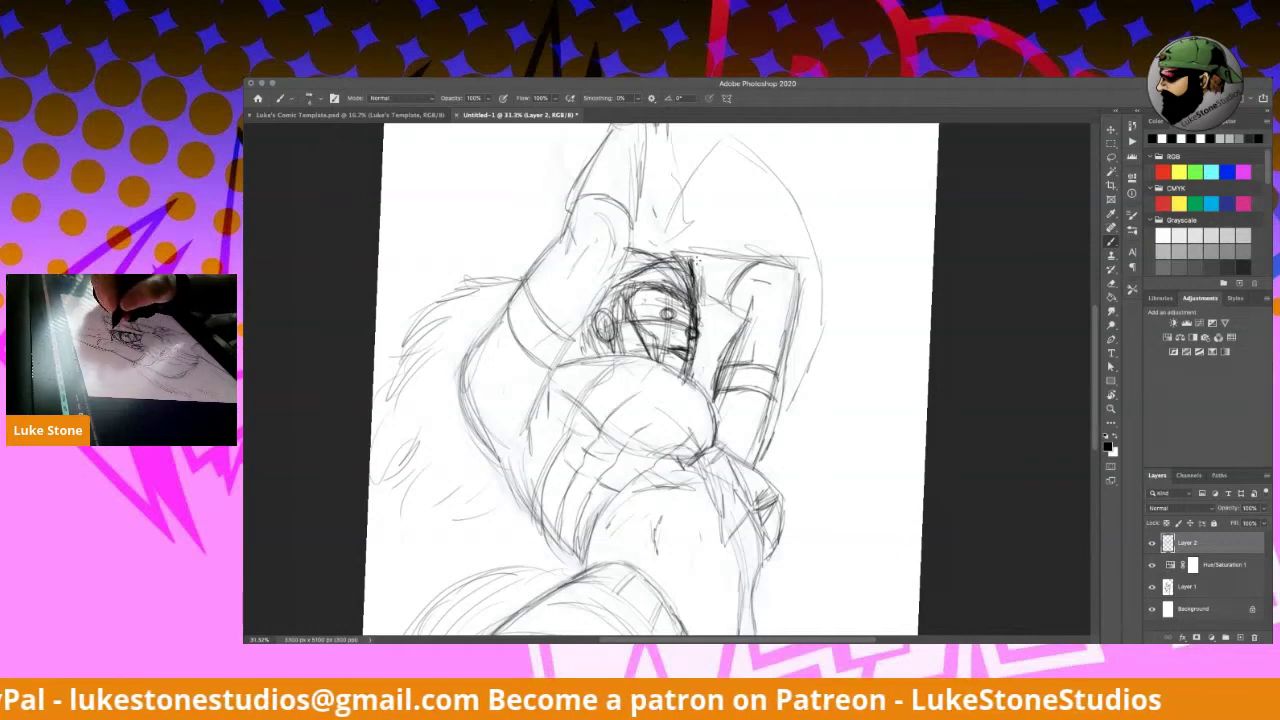
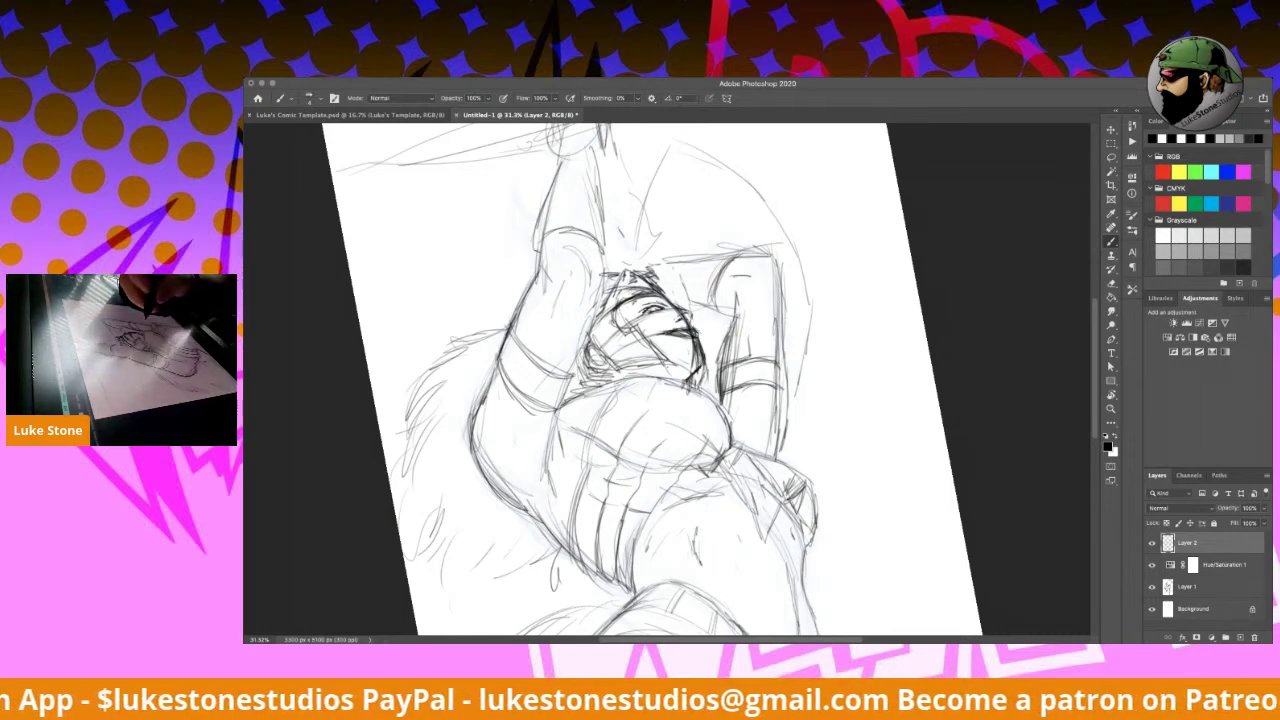
{"action": "left_click_drag", "start_coordinate": [765, 482], "coordinate": [829, 291]}
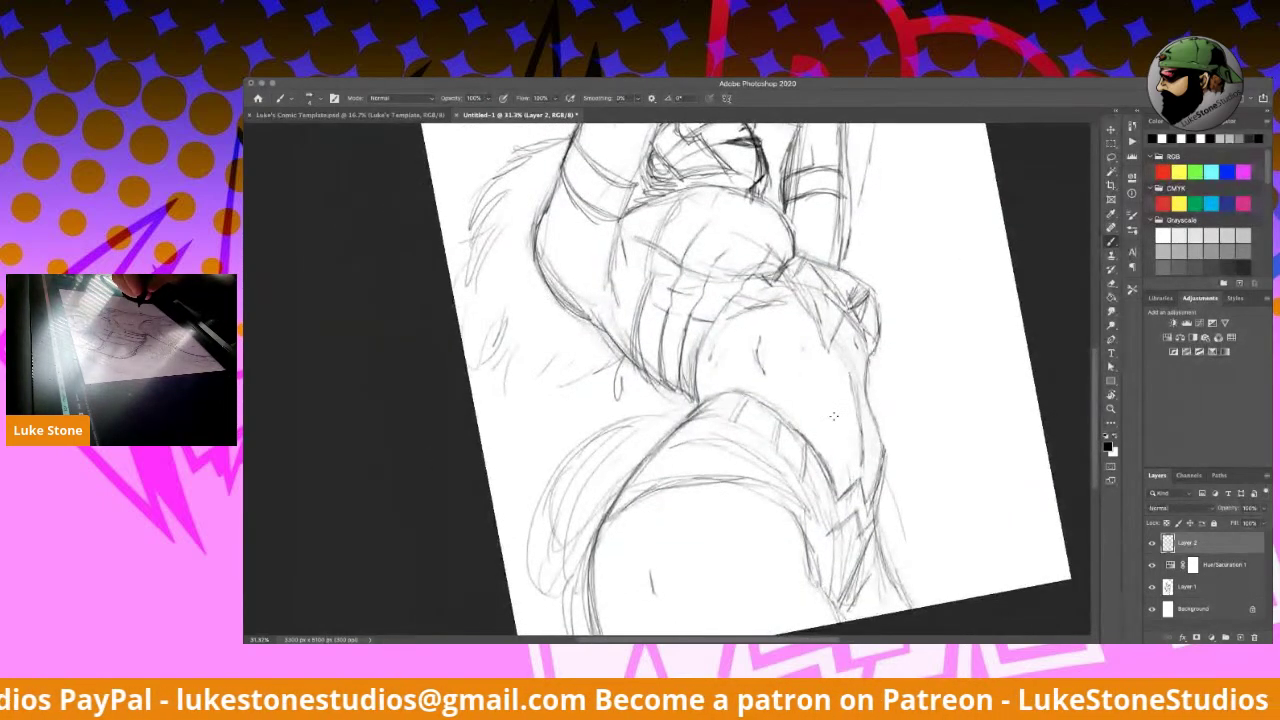
{"action": "scroll", "coordinate": [833, 416], "scroll_direction": "down", "scroll_amount": 4}
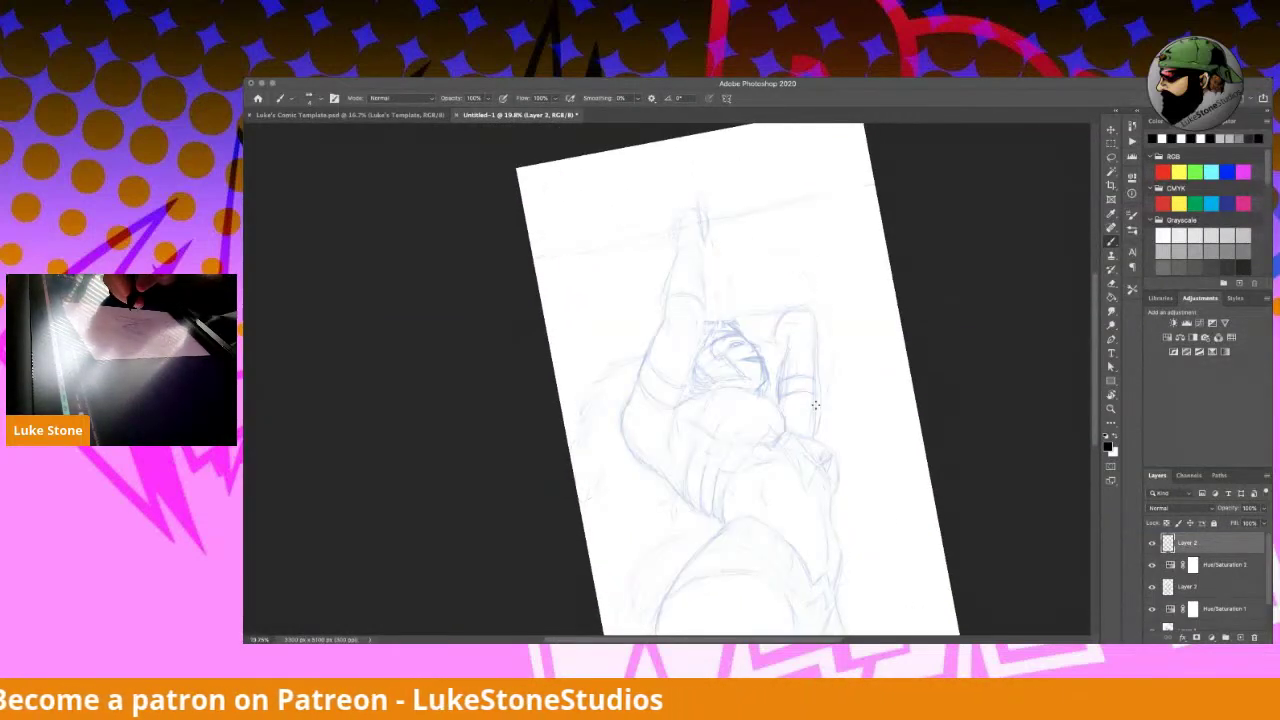
Step: On Layer 3, draw dark outlines of the raised fist and forearm over the blue rough, closing the gauntlet's edge at the elbow
{"action": "left_click_drag", "start_coordinate": [679, 223], "coordinate": [678, 241]}
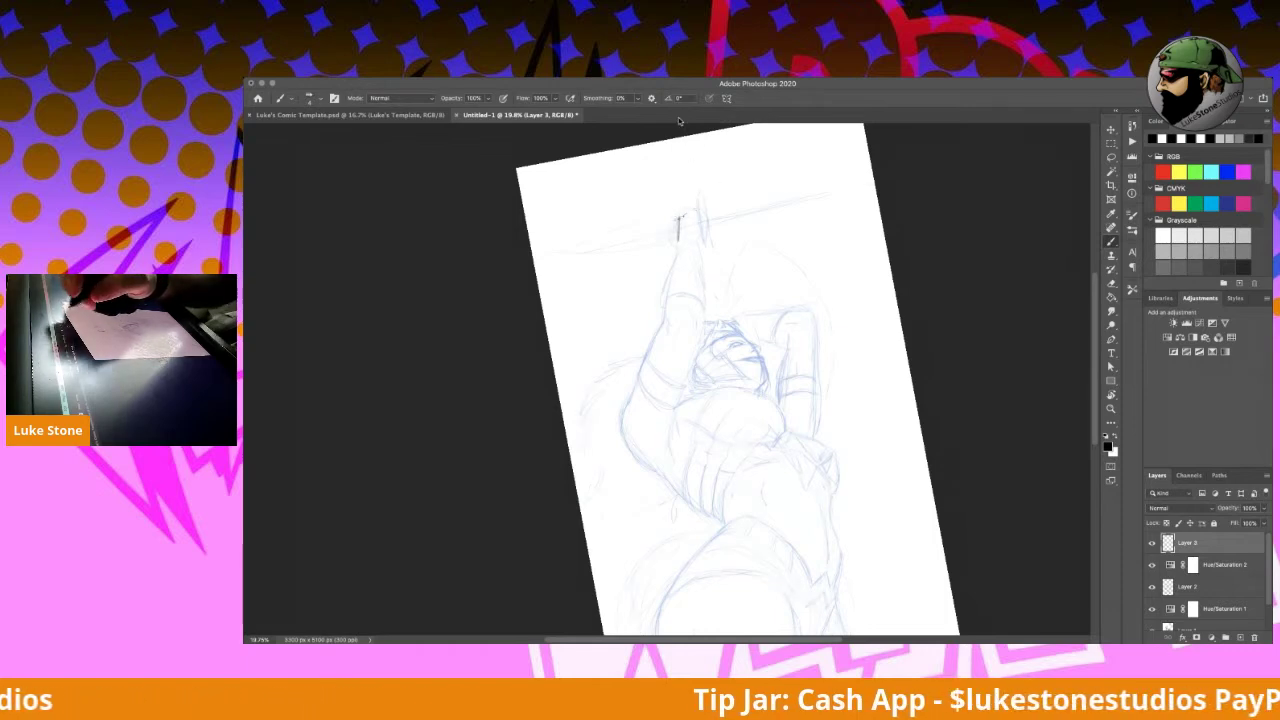
{"action": "left_click_drag", "start_coordinate": [702, 207], "coordinate": [706, 246]}
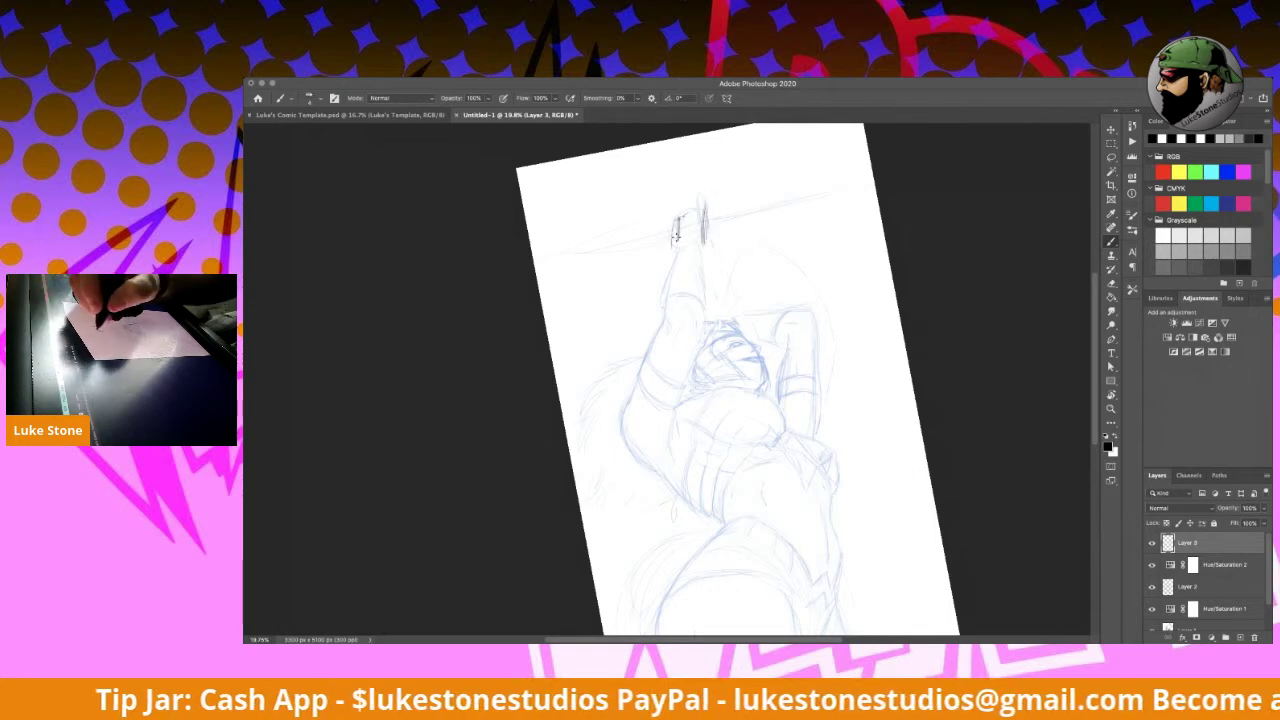
{"action": "mouse_move", "coordinate": [699, 249]}
{"action": "left_mouse_down"}
{"action": "mouse_move", "coordinate": [706, 305]}
{"action": "mouse_move", "coordinate": [667, 288]}
{"action": "mouse_move", "coordinate": [664, 308]}
{"action": "mouse_move", "coordinate": [677, 246]}
{"action": "left_mouse_up"}
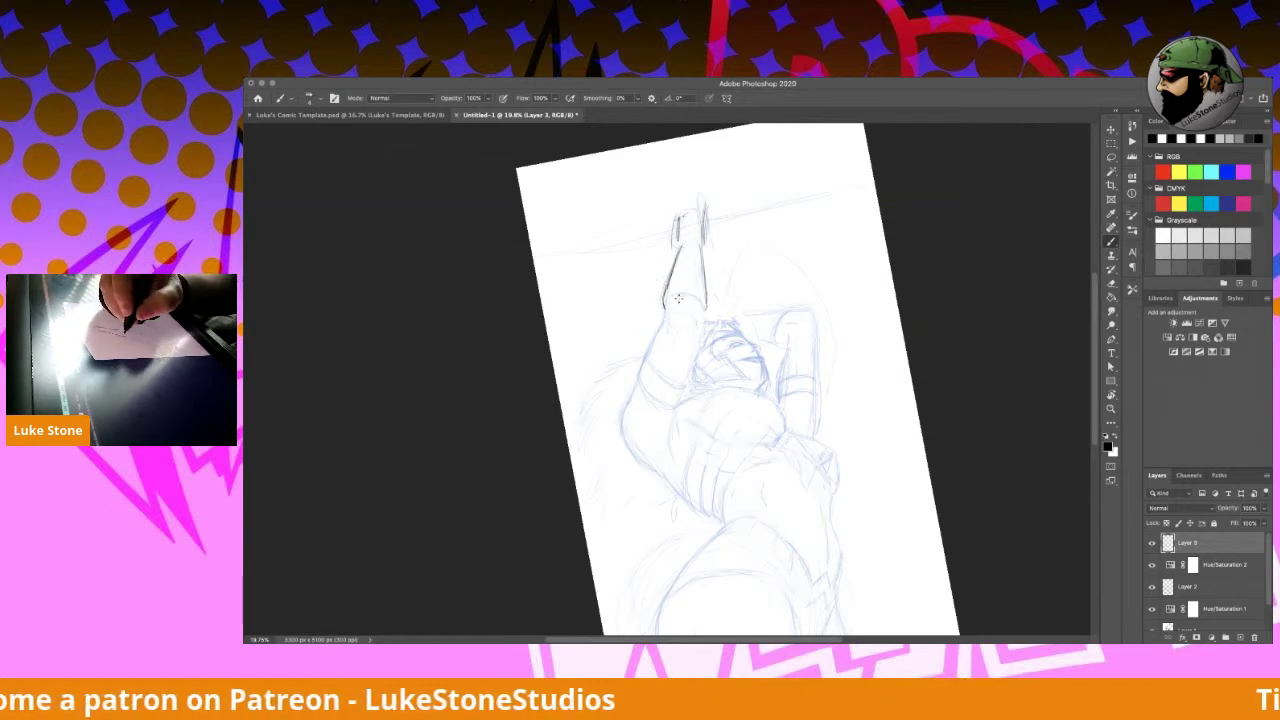
{"action": "left_click_drag", "start_coordinate": [670, 297], "coordinate": [692, 296]}
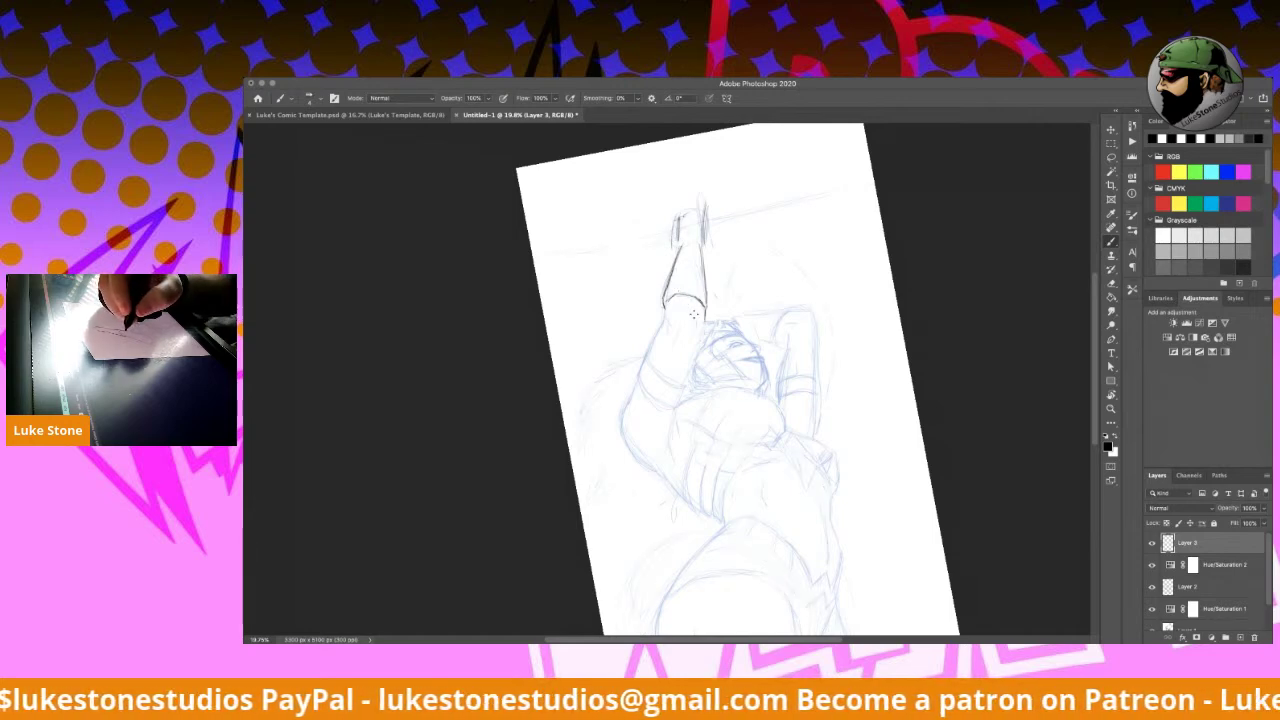
Step: Outline the raised upper arm with its armband, continuing the contour around the shoulder and down the side of the torso
{"action": "left_click_drag", "start_coordinate": [694, 332], "coordinate": [694, 336]}
{"action": "mouse_move", "coordinate": [706, 308]}
{"action": "left_mouse_down"}
{"action": "mouse_move", "coordinate": [685, 378]}
{"action": "mouse_move", "coordinate": [665, 315]}
{"action": "mouse_move", "coordinate": [625, 440]}
{"action": "left_mouse_up"}
{"action": "left_click_drag", "start_coordinate": [630, 406], "coordinate": [623, 420]}
{"action": "mouse_move", "coordinate": [644, 370]}
{"action": "left_mouse_down"}
{"action": "mouse_move", "coordinate": [638, 394]}
{"action": "mouse_move", "coordinate": [670, 408]}
{"action": "left_mouse_up"}
{"action": "left_click_drag", "start_coordinate": [646, 362], "coordinate": [690, 384]}
{"action": "mouse_move", "coordinate": [704, 336]}
{"action": "left_mouse_down"}
{"action": "mouse_move", "coordinate": [672, 436]}
{"action": "mouse_move", "coordinate": [685, 497]}
{"action": "left_mouse_up"}
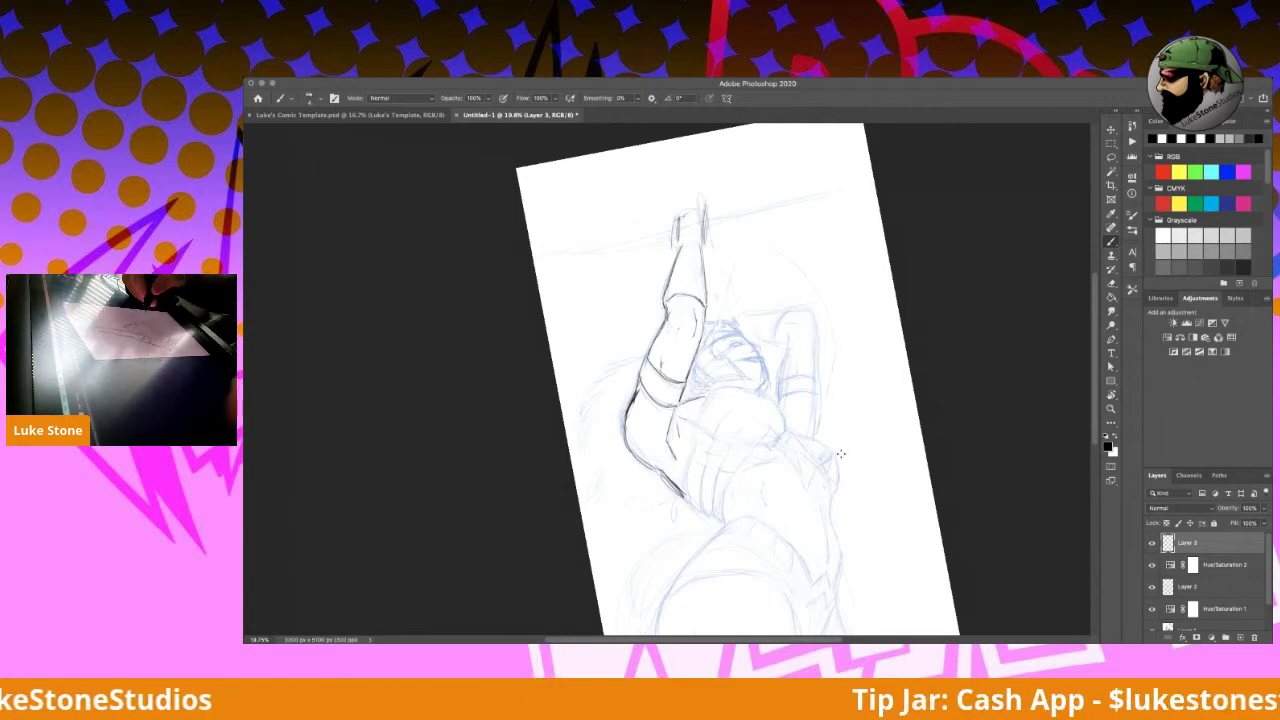
Step: Draw the dark contours of the chest, far side of the torso and abdomen over the blue sketch
{"action": "key", "text": "r"}
{"action": "mouse_move", "coordinate": [957, 503]}
{"action": "left_mouse_down"}
{"action": "mouse_move", "coordinate": [863, 277]}
{"action": "mouse_move", "coordinate": [795, 368]}
{"action": "left_mouse_up"}
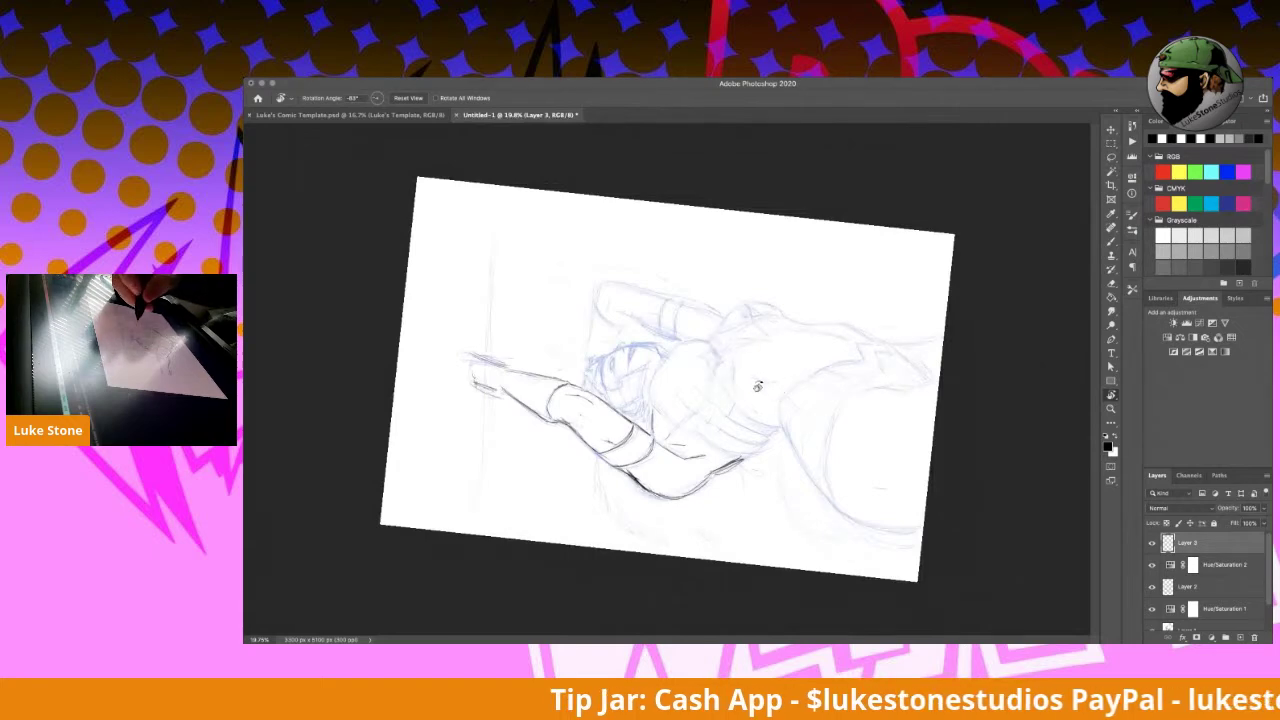
{"action": "scroll", "coordinate": [760, 400], "scroll_direction": "up", "scroll_amount": 3}
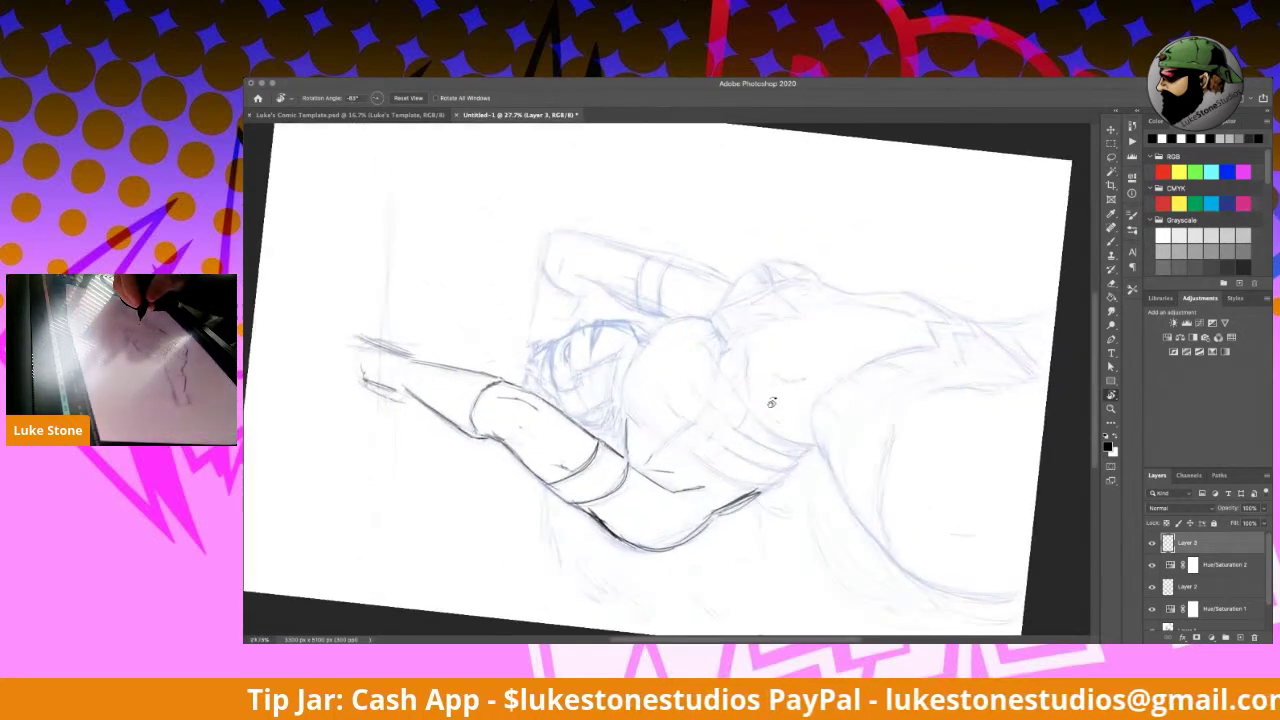
{"action": "key", "text": "b"}
{"action": "mouse_move", "coordinate": [623, 405]}
{"action": "left_mouse_down"}
{"action": "mouse_move", "coordinate": [632, 352]}
{"action": "mouse_move", "coordinate": [662, 322]}
{"action": "mouse_move", "coordinate": [740, 287]}
{"action": "mouse_move", "coordinate": [712, 308]}
{"action": "mouse_move", "coordinate": [752, 262]}
{"action": "mouse_move", "coordinate": [813, 271]}
{"action": "mouse_move", "coordinate": [735, 306]}
{"action": "mouse_move", "coordinate": [757, 308]}
{"action": "mouse_move", "coordinate": [744, 385]}
{"action": "left_mouse_up"}
{"action": "mouse_move", "coordinate": [752, 330]}
{"action": "left_mouse_down"}
{"action": "mouse_move", "coordinate": [851, 303]}
{"action": "mouse_move", "coordinate": [920, 325]}
{"action": "left_mouse_up"}
{"action": "mouse_move", "coordinate": [772, 380]}
{"action": "left_mouse_down"}
{"action": "mouse_move", "coordinate": [805, 372]}
{"action": "mouse_move", "coordinate": [742, 428]}
{"action": "left_mouse_up"}
{"action": "mouse_move", "coordinate": [727, 349]}
{"action": "left_mouse_down"}
{"action": "mouse_move", "coordinate": [710, 398]}
{"action": "mouse_move", "coordinate": [720, 382]}
{"action": "left_mouse_up"}
{"action": "left_click_drag", "start_coordinate": [718, 385], "coordinate": [690, 424]}
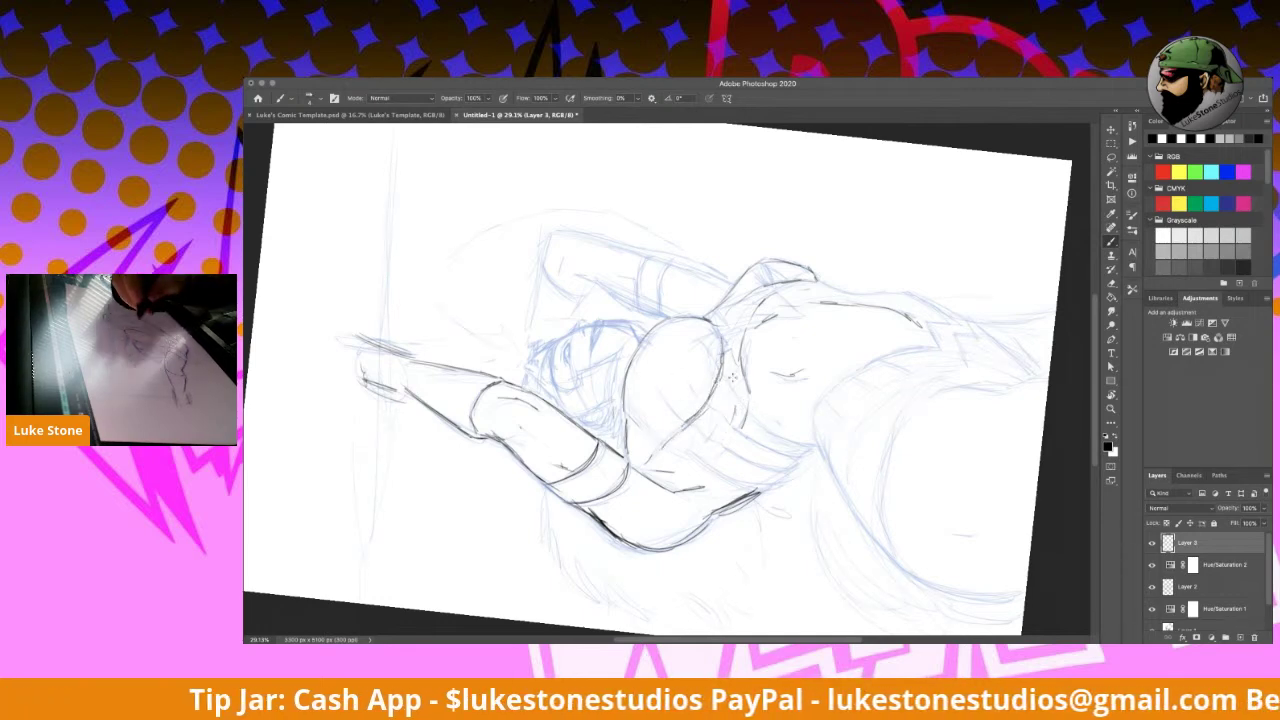
Step: Extend the near side of the torso down to the waist and add the navel and rib lines
{"action": "key", "text": "r"}
{"action": "mouse_move", "coordinate": [878, 282]}
{"action": "left_mouse_down"}
{"action": "mouse_move", "coordinate": [854, 551]}
{"action": "mouse_move", "coordinate": [796, 582]}
{"action": "left_mouse_up"}
{"action": "key", "text": "space"}
{"action": "left_click_drag", "start_coordinate": [886, 513], "coordinate": [865, 310]}
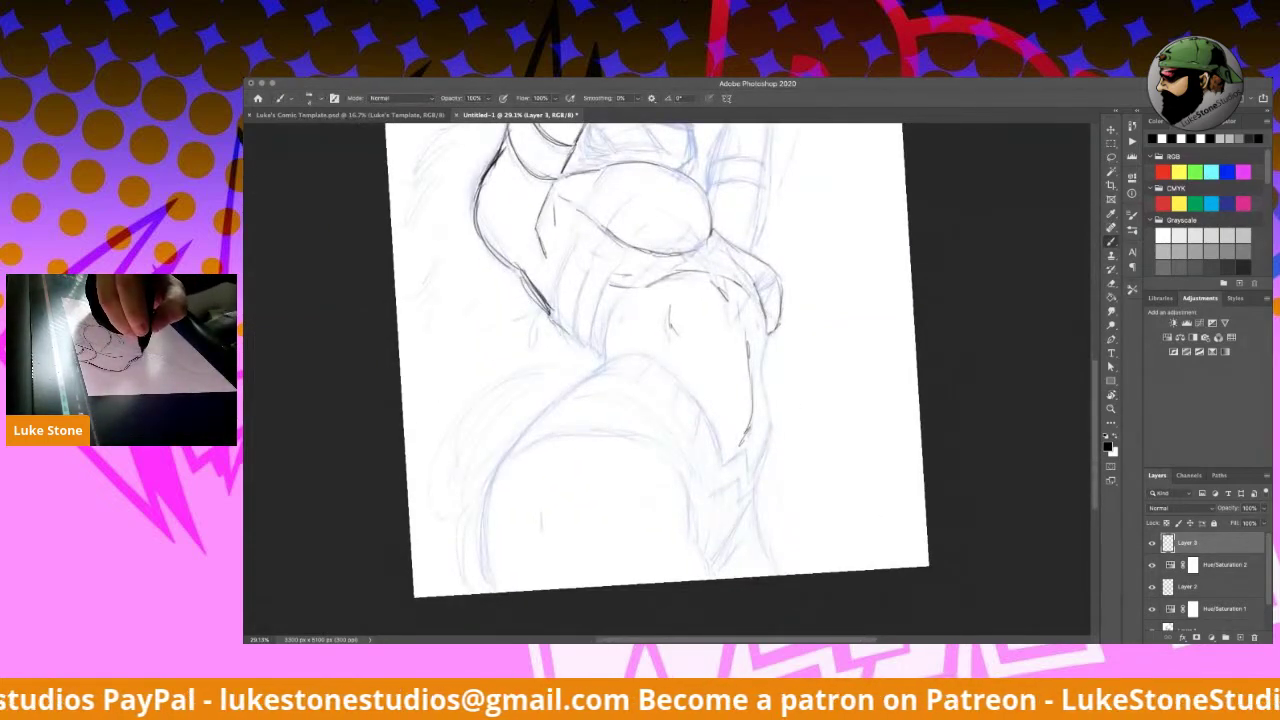
{"action": "mouse_move", "coordinate": [548, 312]}
{"action": "left_mouse_down"}
{"action": "mouse_move", "coordinate": [568, 338]}
{"action": "mouse_move", "coordinate": [572, 326]}
{"action": "mouse_move", "coordinate": [556, 322]}
{"action": "mouse_move", "coordinate": [570, 342]}
{"action": "mouse_move", "coordinate": [608, 354]}
{"action": "left_mouse_up"}
{"action": "left_click_drag", "start_coordinate": [654, 298], "coordinate": [660, 308]}
{"action": "key", "text": "r"}
{"action": "left_click_drag", "start_coordinate": [934, 458], "coordinate": [837, 207]}
{"action": "left_click_drag", "start_coordinate": [576, 328], "coordinate": [573, 333]}
Step: Outline the segmented belt across the hips, with its zigzag front point and the adjoining far hip contour
{"action": "key", "text": "b"}
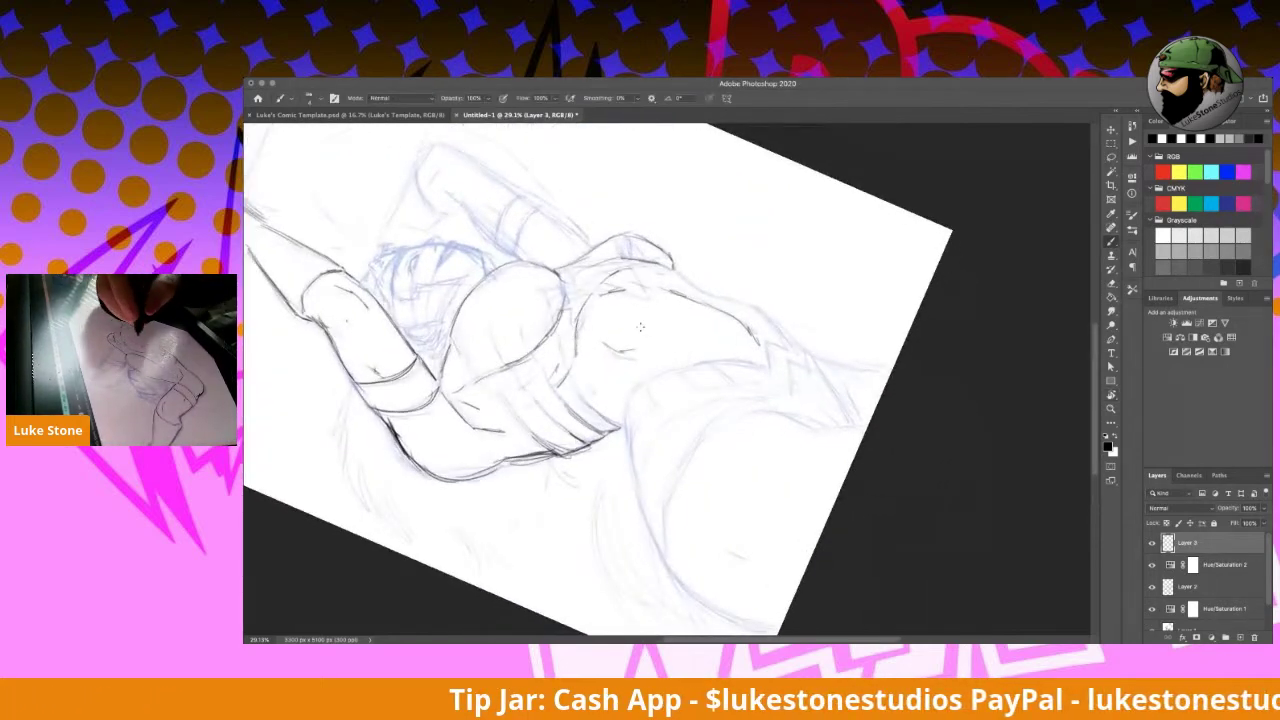
{"action": "mouse_move", "coordinate": [628, 392]}
{"action": "left_mouse_down"}
{"action": "mouse_move", "coordinate": [628, 453]}
{"action": "mouse_move", "coordinate": [643, 420]}
{"action": "mouse_move", "coordinate": [626, 398]}
{"action": "mouse_move", "coordinate": [626, 409]}
{"action": "mouse_move", "coordinate": [644, 384]}
{"action": "left_mouse_up"}
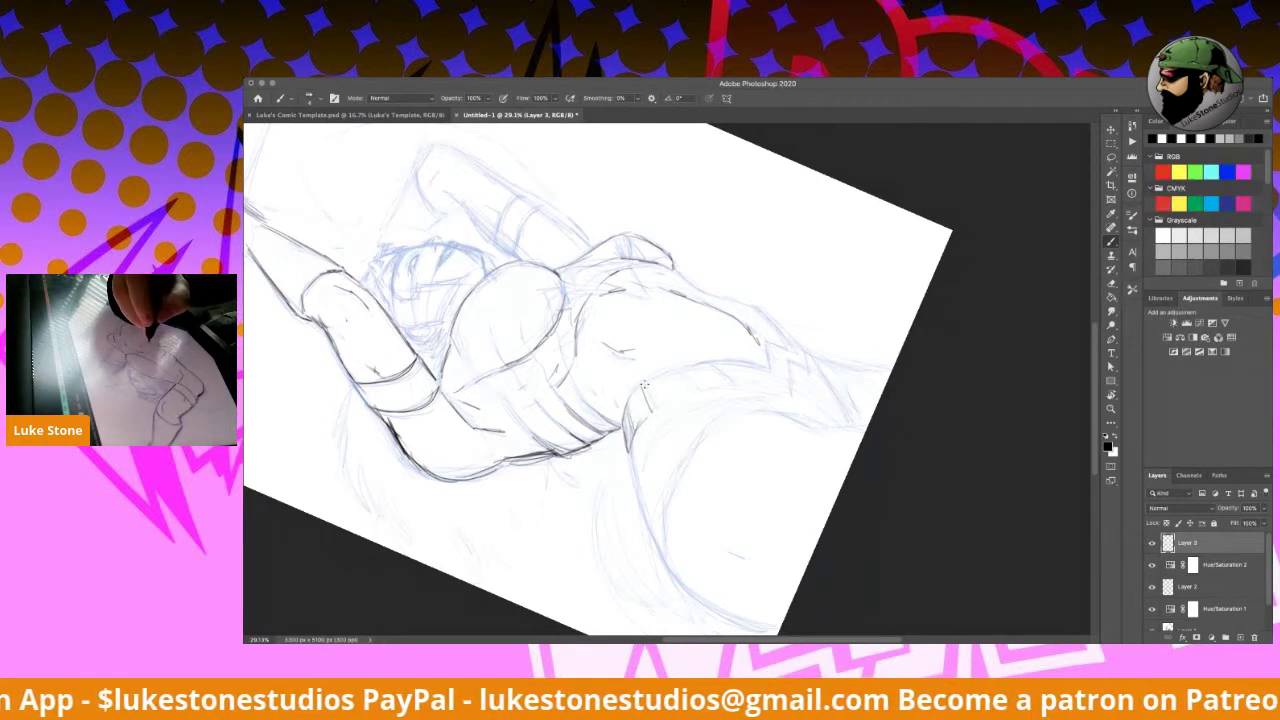
{"action": "key", "text": "r"}
{"action": "left_click_drag", "start_coordinate": [854, 289], "coordinate": [714, 574]}
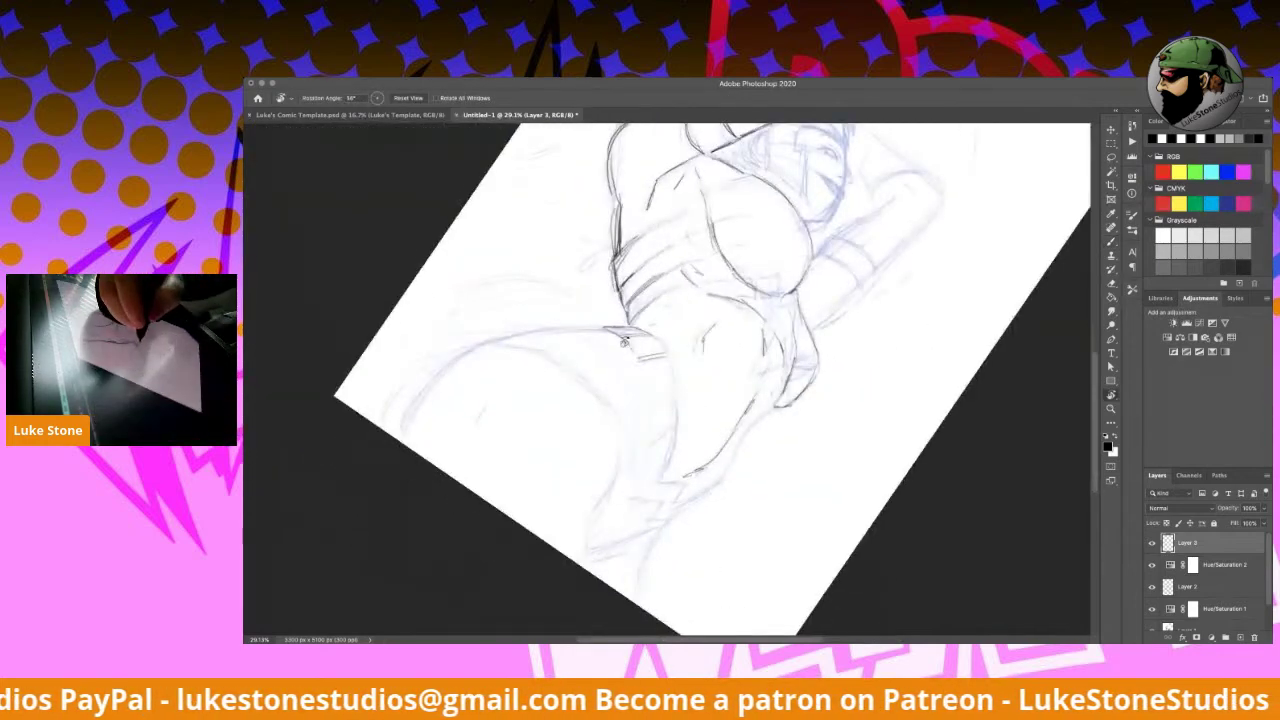
{"action": "key", "text": "b"}
{"action": "mouse_move", "coordinate": [624, 337]}
{"action": "left_mouse_down"}
{"action": "mouse_move", "coordinate": [652, 404]}
{"action": "mouse_move", "coordinate": [631, 500]}
{"action": "left_mouse_up"}
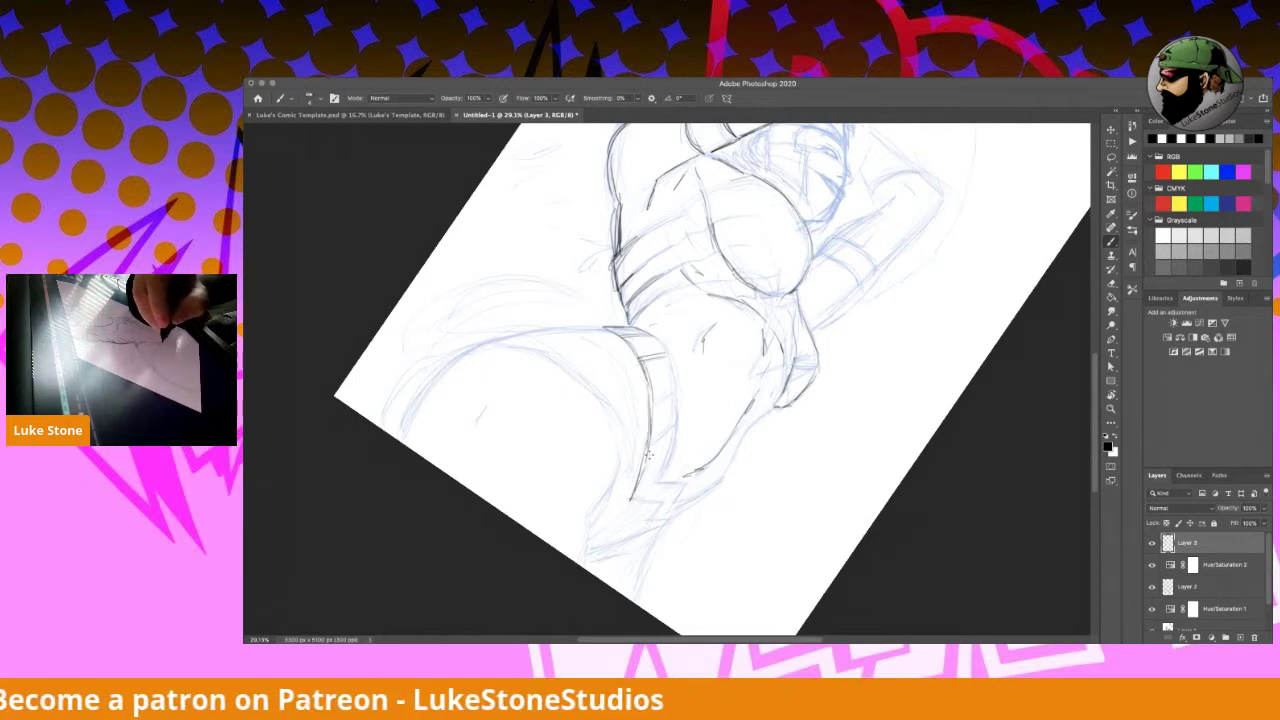
{"action": "mouse_move", "coordinate": [651, 339]}
{"action": "left_mouse_down"}
{"action": "mouse_move", "coordinate": [675, 397]}
{"action": "mouse_move", "coordinate": [666, 476]}
{"action": "left_mouse_up"}
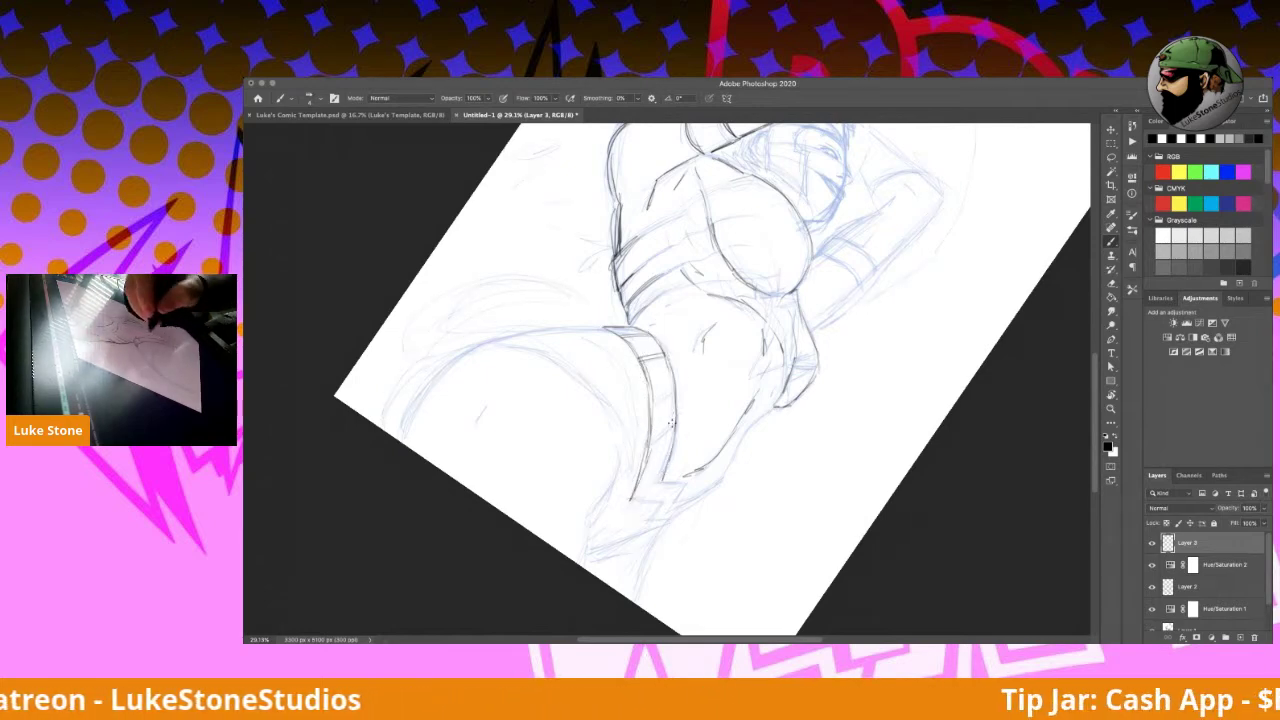
{"action": "mouse_move", "coordinate": [648, 398]}
{"action": "left_mouse_down"}
{"action": "mouse_move", "coordinate": [658, 436]}
{"action": "mouse_move", "coordinate": [676, 429]}
{"action": "mouse_move", "coordinate": [663, 483]}
{"action": "mouse_move", "coordinate": [683, 484]}
{"action": "mouse_move", "coordinate": [667, 501]}
{"action": "mouse_move", "coordinate": [637, 492]}
{"action": "mouse_move", "coordinate": [662, 499]}
{"action": "mouse_move", "coordinate": [652, 521]}
{"action": "mouse_move", "coordinate": [710, 492]}
{"action": "mouse_move", "coordinate": [658, 524]}
{"action": "left_mouse_up"}
{"action": "mouse_move", "coordinate": [716, 484]}
{"action": "left_mouse_down"}
{"action": "mouse_move", "coordinate": [778, 406]}
{"action": "mouse_move", "coordinate": [722, 476]}
{"action": "mouse_move", "coordinate": [735, 450]}
{"action": "left_mouse_up"}
Step: Draw the thigh and hip contours below the belt and the pointed cloth hanging between the legs
{"action": "key", "text": "r"}
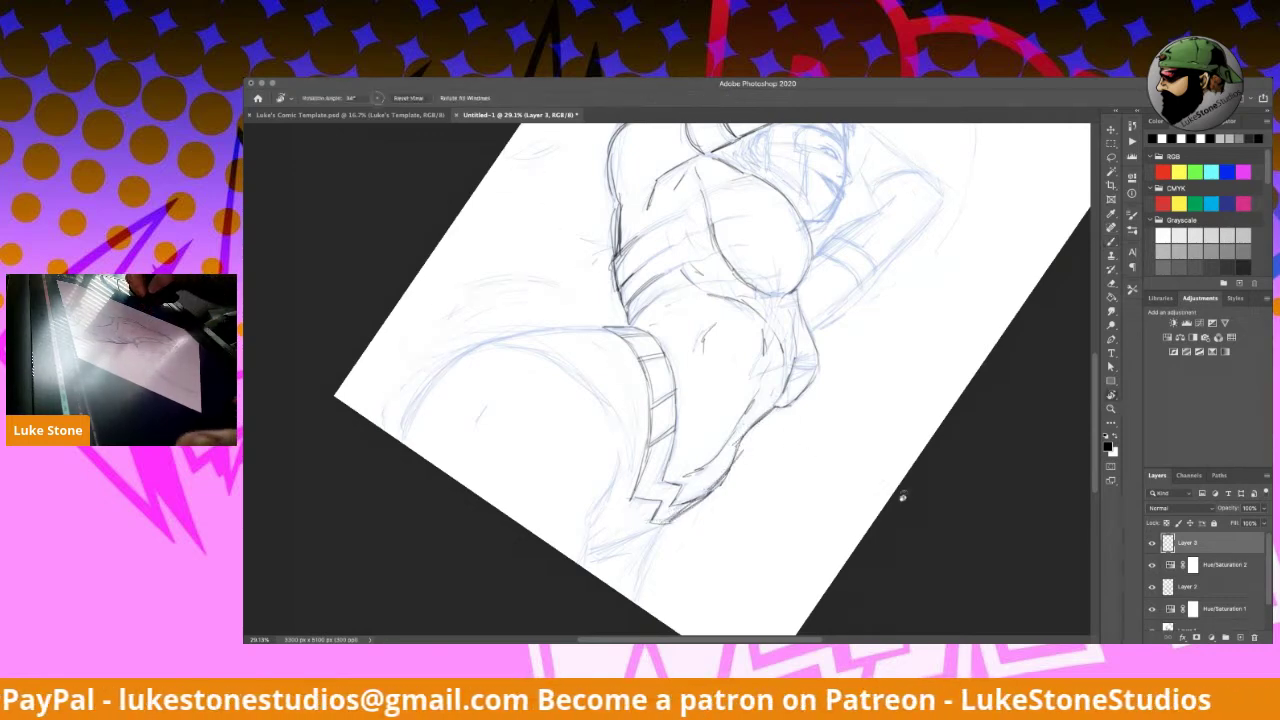
{"action": "left_click_drag", "start_coordinate": [903, 497], "coordinate": [866, 246]}
{"action": "mouse_move", "coordinate": [792, 469]}
{"action": "left_mouse_down"}
{"action": "mouse_move", "coordinate": [806, 504]}
{"action": "mouse_move", "coordinate": [770, 532]}
{"action": "mouse_move", "coordinate": [782, 506]}
{"action": "mouse_move", "coordinate": [806, 532]}
{"action": "left_mouse_up"}
{"action": "left_click_drag", "start_coordinate": [697, 425], "coordinate": [746, 532]}
{"action": "mouse_move", "coordinate": [758, 458]}
{"action": "left_mouse_down"}
{"action": "mouse_move", "coordinate": [771, 508]}
{"action": "mouse_move", "coordinate": [785, 472]}
{"action": "mouse_move", "coordinate": [811, 536]}
{"action": "mouse_move", "coordinate": [793, 467]}
{"action": "mouse_move", "coordinate": [838, 526]}
{"action": "left_mouse_up"}
{"action": "mouse_move", "coordinate": [630, 398]}
{"action": "left_mouse_down"}
{"action": "mouse_move", "coordinate": [634, 434]}
{"action": "mouse_move", "coordinate": [660, 442]}
{"action": "mouse_move", "coordinate": [546, 472]}
{"action": "left_mouse_up"}
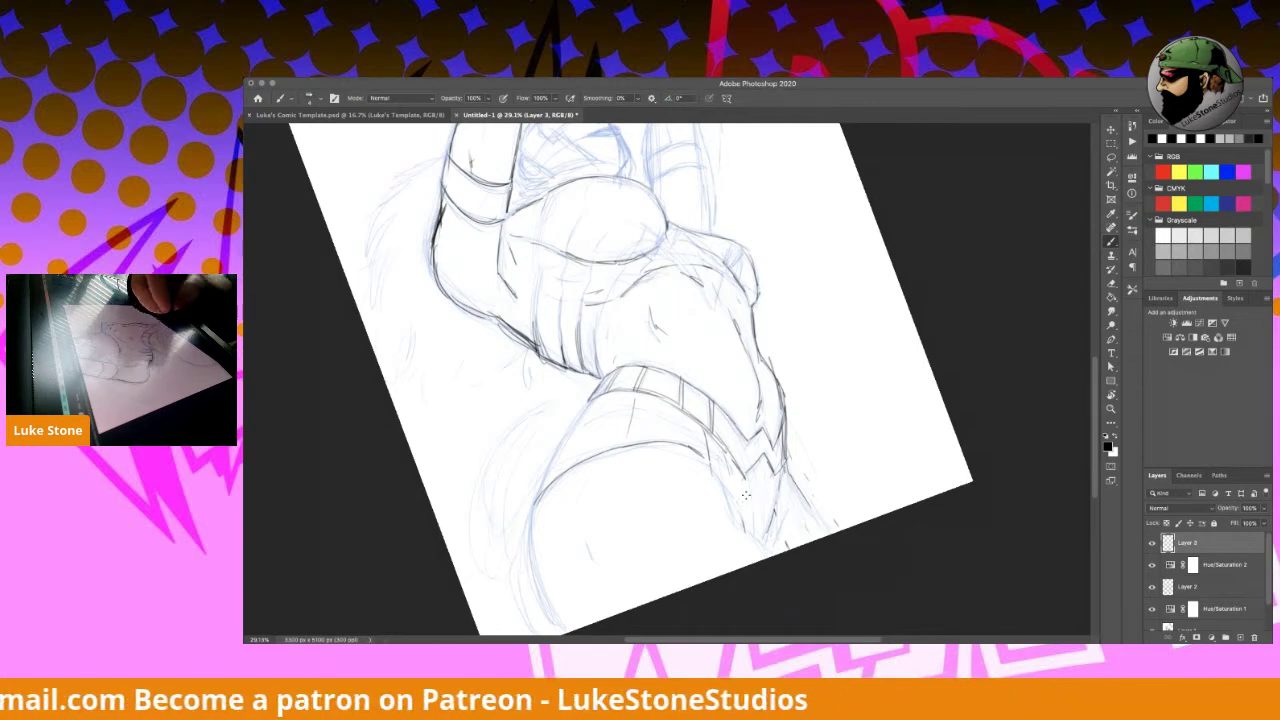
{"action": "left_click_drag", "start_coordinate": [723, 485], "coordinate": [767, 551]}
{"action": "left_click_drag", "start_coordinate": [787, 484], "coordinate": [777, 552]}
{"action": "left_click_drag", "start_coordinate": [787, 468], "coordinate": [830, 530]}
Step: Sketch the long feather-like drape hanging from the near hip, with inner strand lines and a small ring at the belt
{"action": "mouse_move", "coordinate": [588, 405]}
{"action": "left_mouse_down"}
{"action": "mouse_move", "coordinate": [535, 512]}
{"action": "mouse_move", "coordinate": [547, 604]}
{"action": "left_mouse_up"}
{"action": "mouse_move", "coordinate": [603, 382]}
{"action": "left_mouse_down"}
{"action": "mouse_move", "coordinate": [564, 447]}
{"action": "mouse_move", "coordinate": [561, 401]}
{"action": "mouse_move", "coordinate": [490, 472]}
{"action": "mouse_move", "coordinate": [470, 550]}
{"action": "left_mouse_up"}
{"action": "mouse_move", "coordinate": [532, 420]}
{"action": "left_mouse_down"}
{"action": "mouse_move", "coordinate": [480, 516]}
{"action": "mouse_move", "coordinate": [490, 530]}
{"action": "left_mouse_up"}
{"action": "left_click_drag", "start_coordinate": [538, 470], "coordinate": [490, 546]}
{"action": "left_click_drag", "start_coordinate": [550, 442], "coordinate": [486, 546]}
{"action": "mouse_move", "coordinate": [550, 474]}
{"action": "left_mouse_down"}
{"action": "mouse_move", "coordinate": [503, 549]}
{"action": "mouse_move", "coordinate": [508, 604]}
{"action": "left_mouse_up"}
{"action": "left_click_drag", "start_coordinate": [526, 512], "coordinate": [518, 610]}
{"action": "mouse_move", "coordinate": [598, 390]}
{"action": "left_mouse_down"}
{"action": "mouse_move", "coordinate": [574, 430]}
{"action": "mouse_move", "coordinate": [588, 400]}
{"action": "left_mouse_up"}
Step: Add curved costume seam lines across the ribs and chest and short detail strokes on the far side of the torso
{"action": "left_click_drag", "start_coordinate": [608, 300], "coordinate": [590, 364]}
{"action": "left_click_drag", "start_coordinate": [610, 290], "coordinate": [594, 362]}
{"action": "mouse_move", "coordinate": [599, 184]}
{"action": "left_mouse_down"}
{"action": "mouse_move", "coordinate": [564, 256]}
{"action": "mouse_move", "coordinate": [557, 350]}
{"action": "left_mouse_up"}
{"action": "mouse_move", "coordinate": [556, 188]}
{"action": "left_mouse_down"}
{"action": "mouse_move", "coordinate": [536, 252]}
{"action": "mouse_move", "coordinate": [535, 340]}
{"action": "left_mouse_up"}
{"action": "left_click_drag", "start_coordinate": [592, 268], "coordinate": [652, 192]}
{"action": "mouse_move", "coordinate": [602, 239]}
{"action": "left_mouse_down"}
{"action": "mouse_move", "coordinate": [650, 193]}
{"action": "mouse_move", "coordinate": [657, 234]}
{"action": "left_mouse_up"}
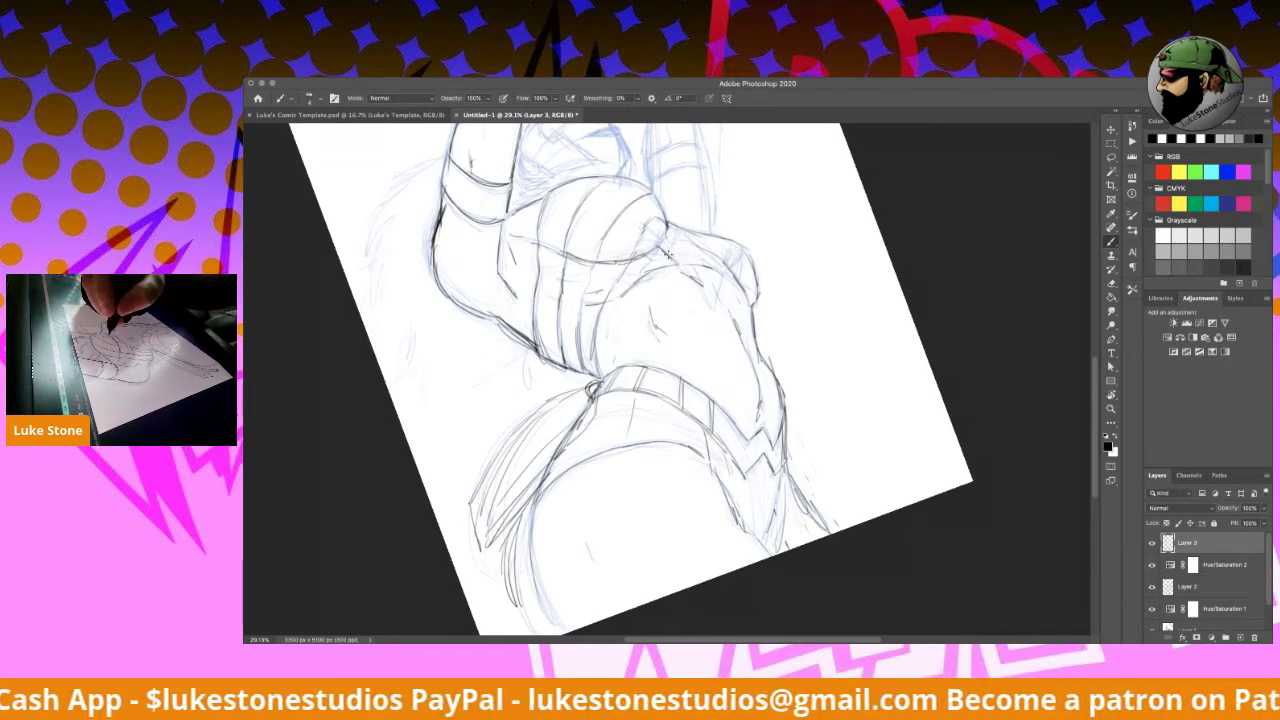
{"action": "mouse_move", "coordinate": [697, 275]}
{"action": "left_mouse_down"}
{"action": "mouse_move", "coordinate": [725, 303]}
{"action": "mouse_move", "coordinate": [733, 290]}
{"action": "left_mouse_up"}
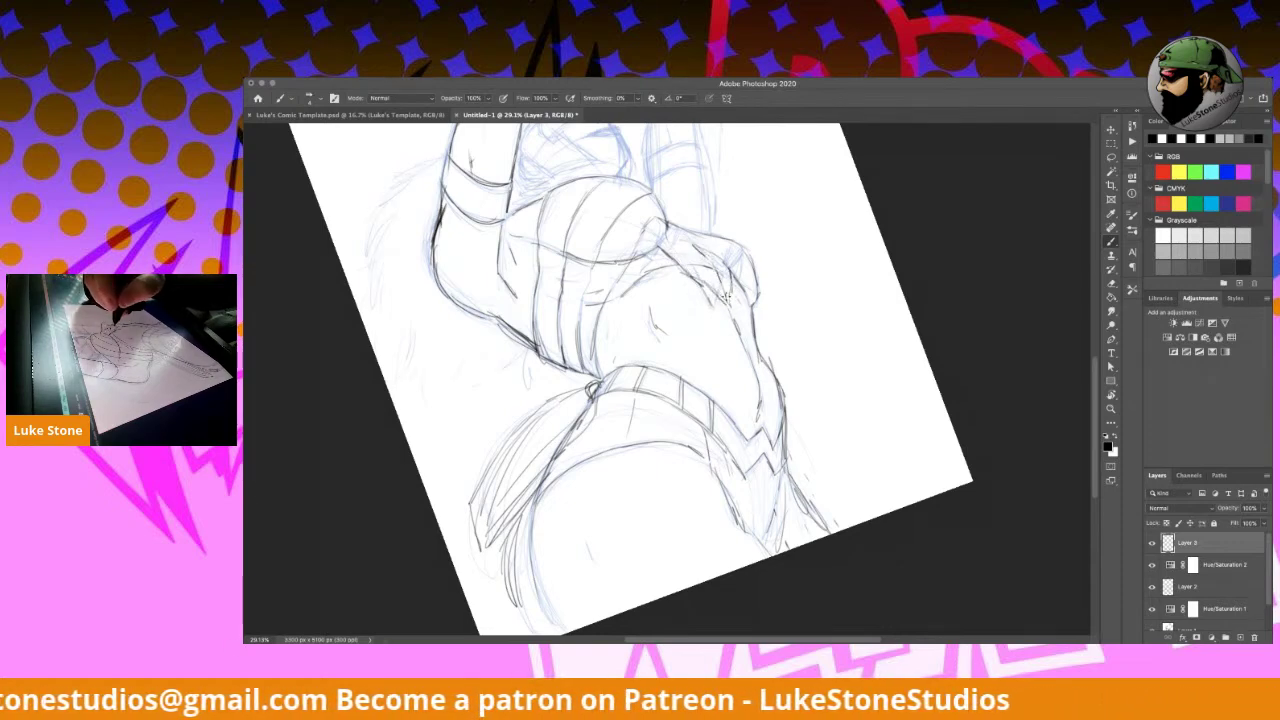
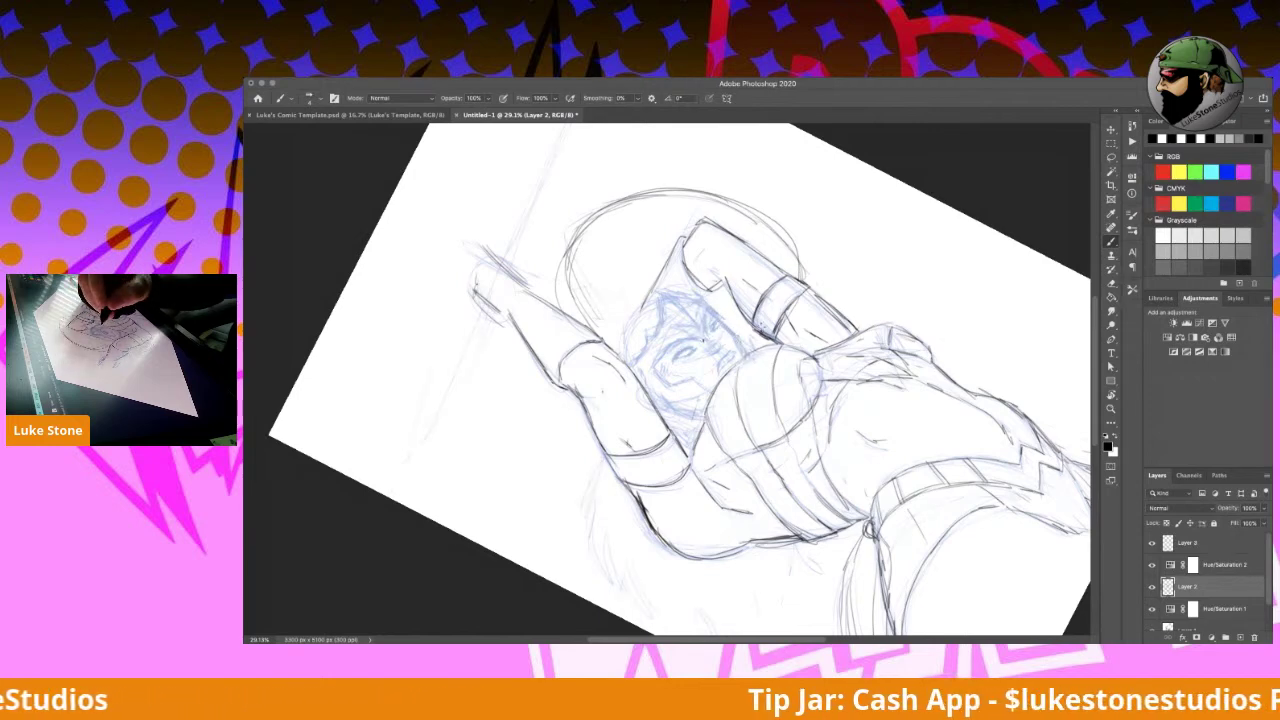
Step: On Layer 2, refine the rough eye area and add hair strokes behind the raised arm and below the torso
{"action": "left_click_drag", "start_coordinate": [675, 357], "coordinate": [684, 353]}
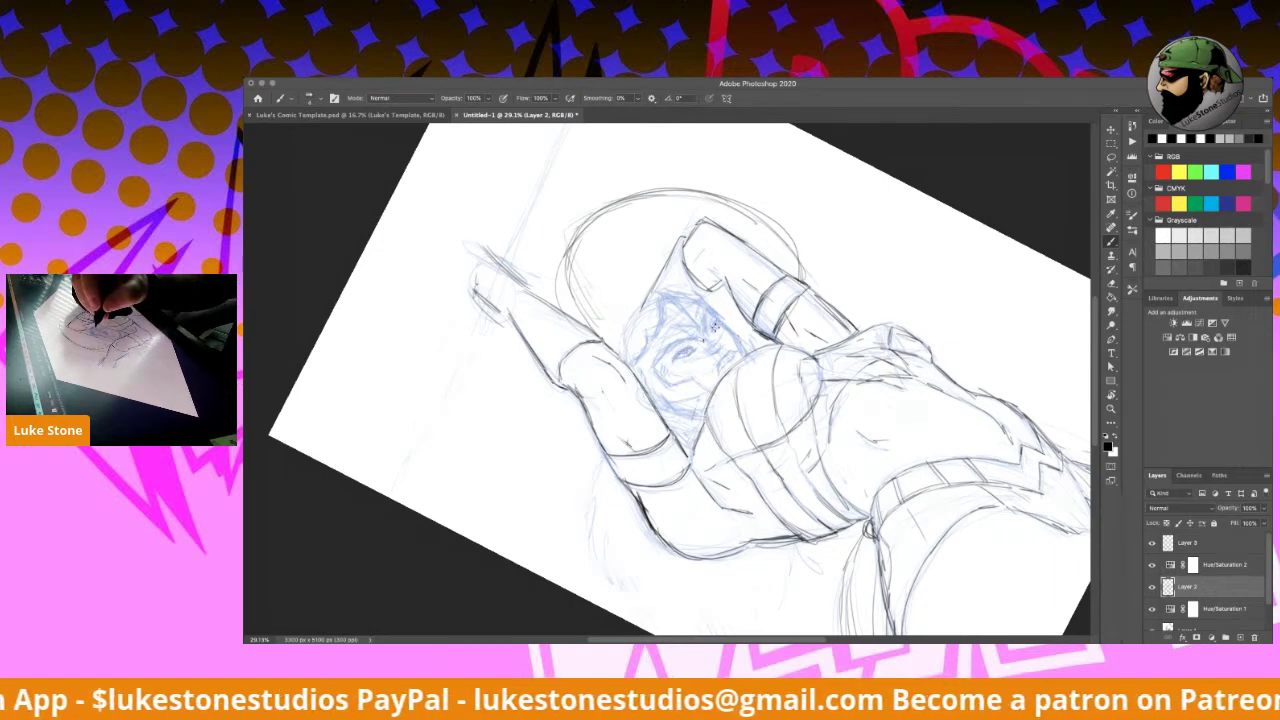
{"action": "left_click_drag", "start_coordinate": [698, 343], "coordinate": [682, 357]}
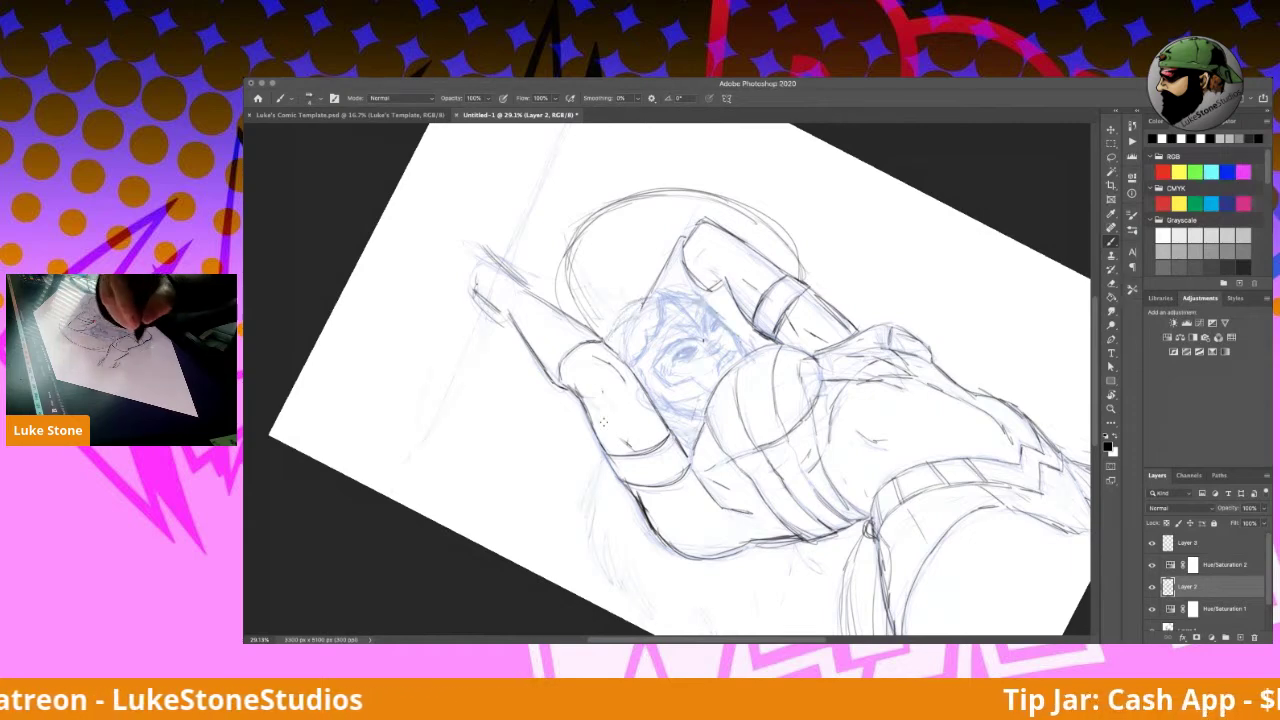
{"action": "mouse_move", "coordinate": [584, 463]}
{"action": "left_mouse_down"}
{"action": "mouse_move", "coordinate": [589, 535]}
{"action": "mouse_move", "coordinate": [647, 610]}
{"action": "left_mouse_up"}
{"action": "left_click_drag", "start_coordinate": [746, 580], "coordinate": [750, 615]}
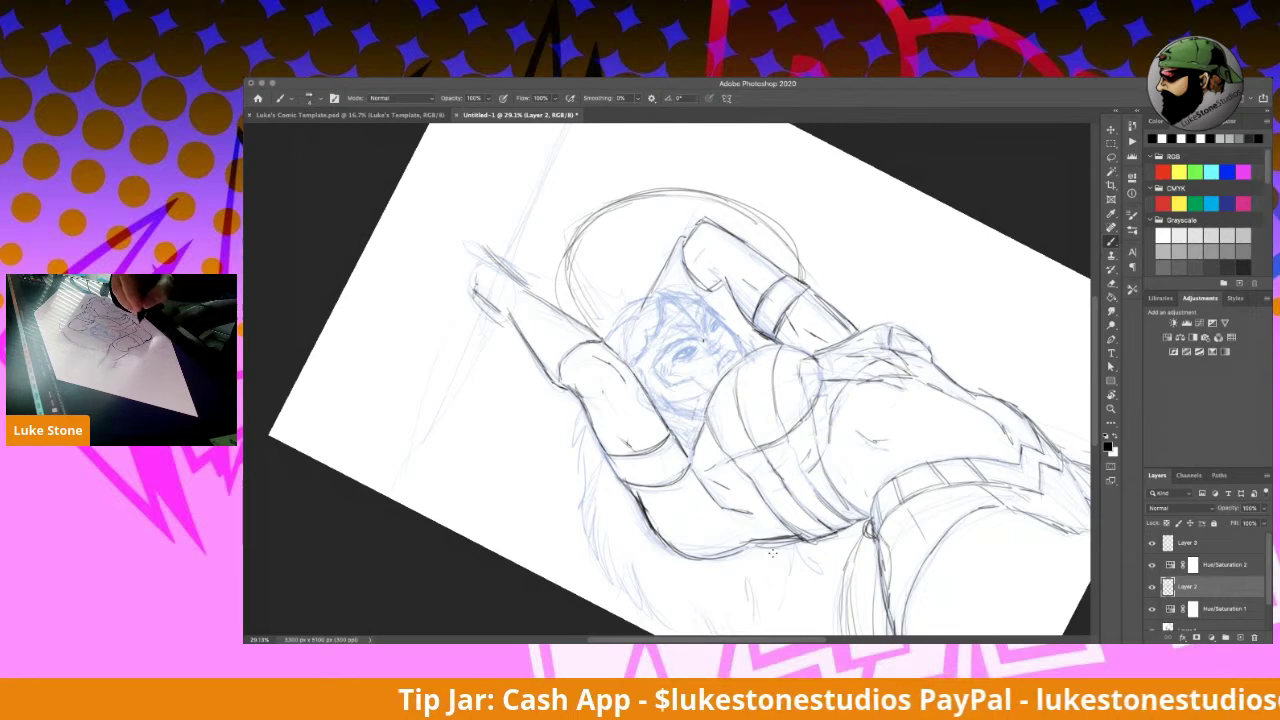
{"action": "left_click_drag", "start_coordinate": [792, 560], "coordinate": [780, 588]}
Step: Switch to Layer 3 and draw the far eye, nose and lips in dark lines over the rough face
{"action": "left_click", "coordinate": [1225, 542]}
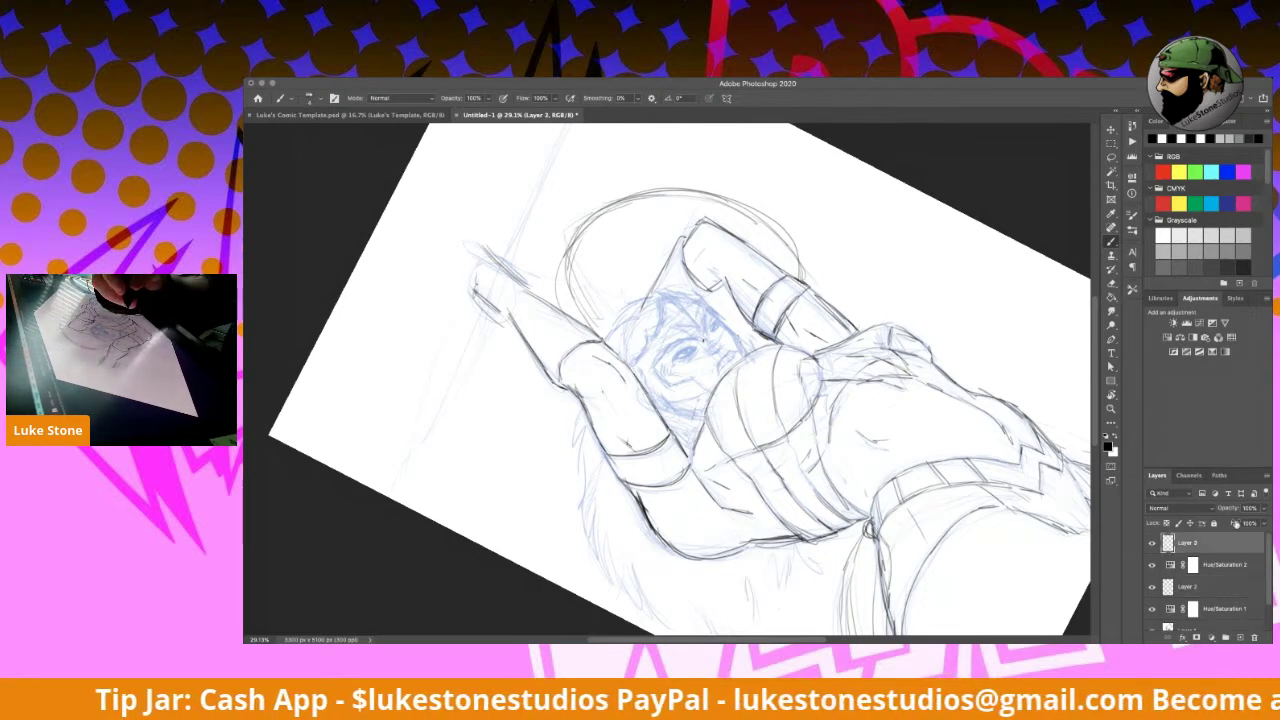
{"action": "key", "text": "r"}
{"action": "left_click_drag", "start_coordinate": [808, 342], "coordinate": [828, 450]}
{"action": "key", "text": "b"}
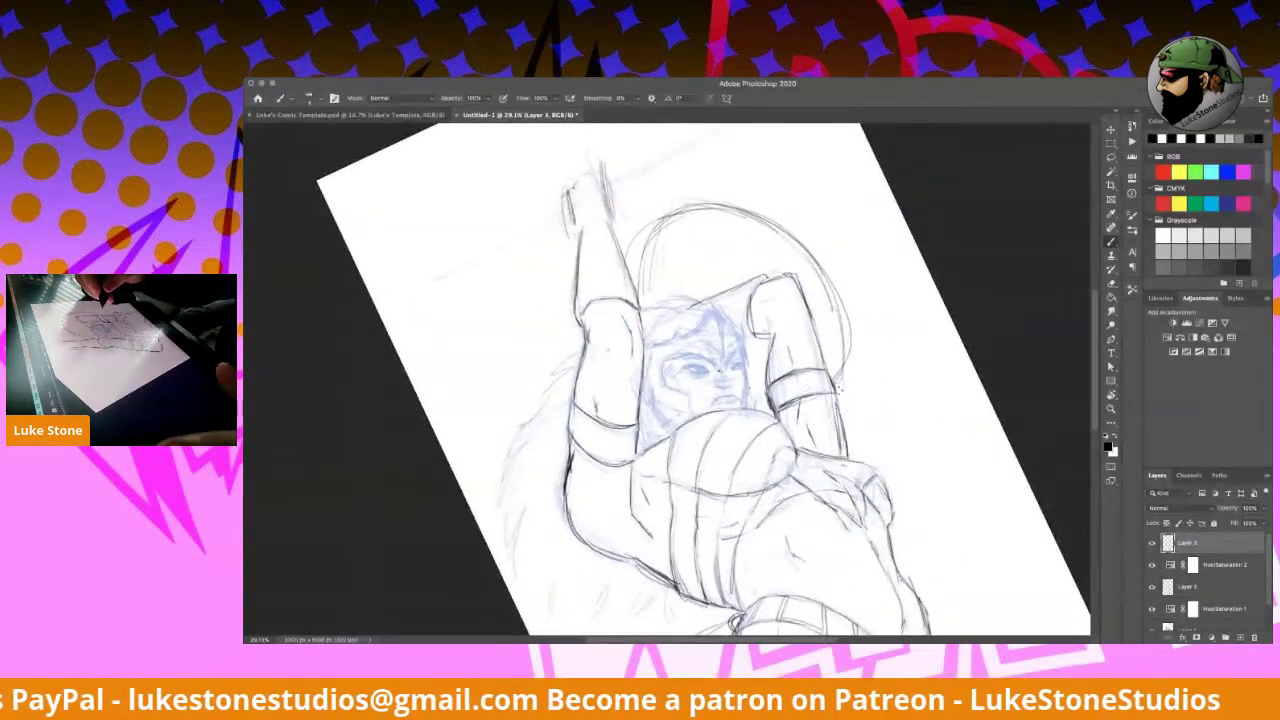
{"action": "key", "text": "r"}
{"action": "left_click_drag", "start_coordinate": [902, 465], "coordinate": [686, 306]}
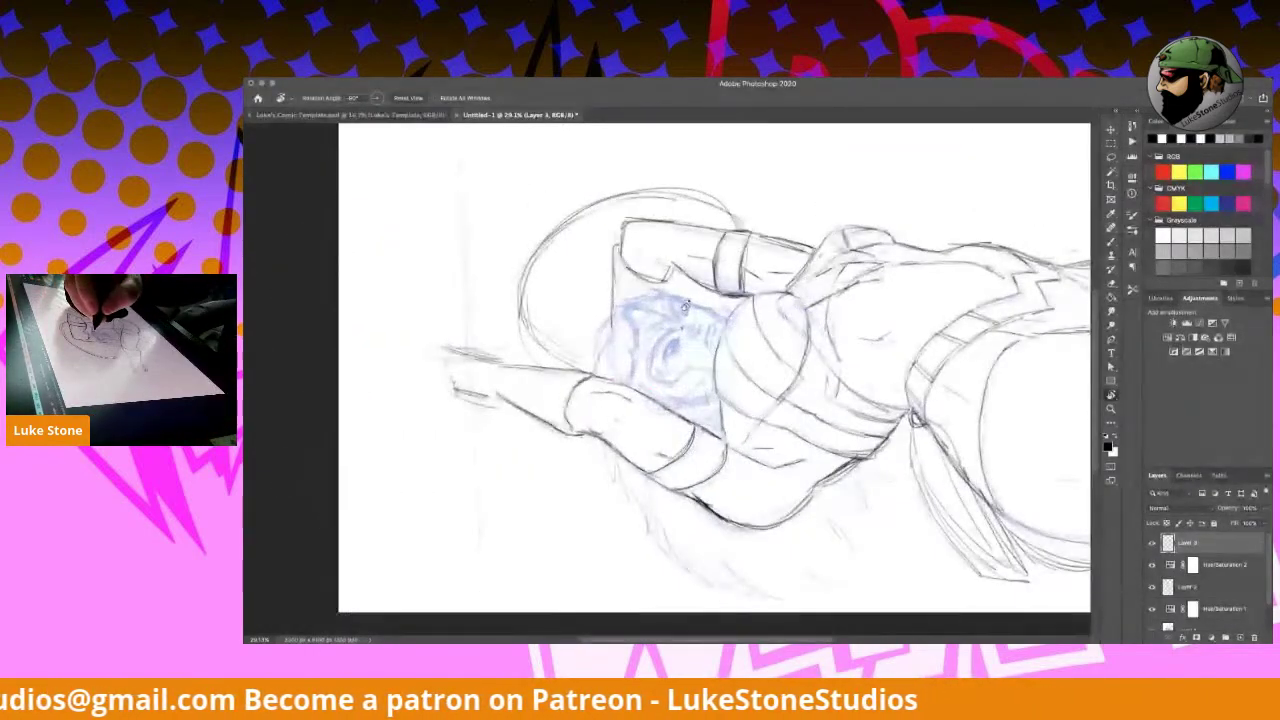
{"action": "key", "text": "b"}
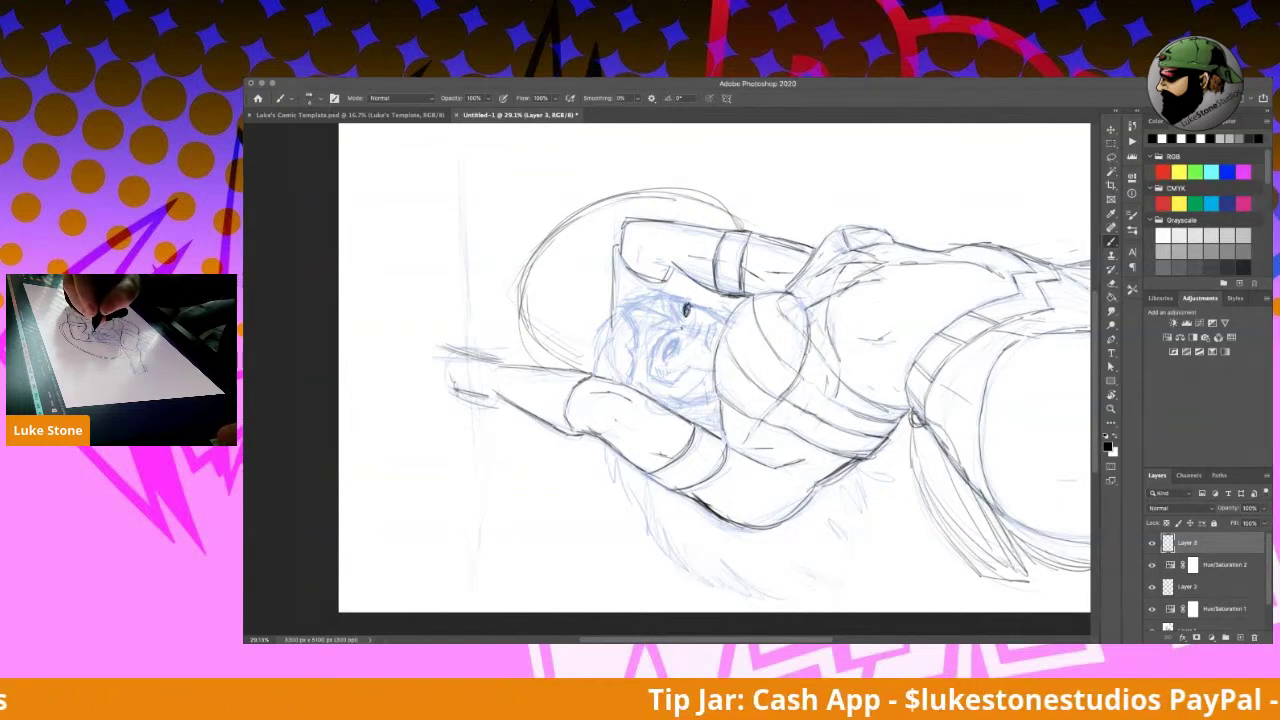
{"action": "left_click_drag", "start_coordinate": [686, 311], "coordinate": [688, 302]}
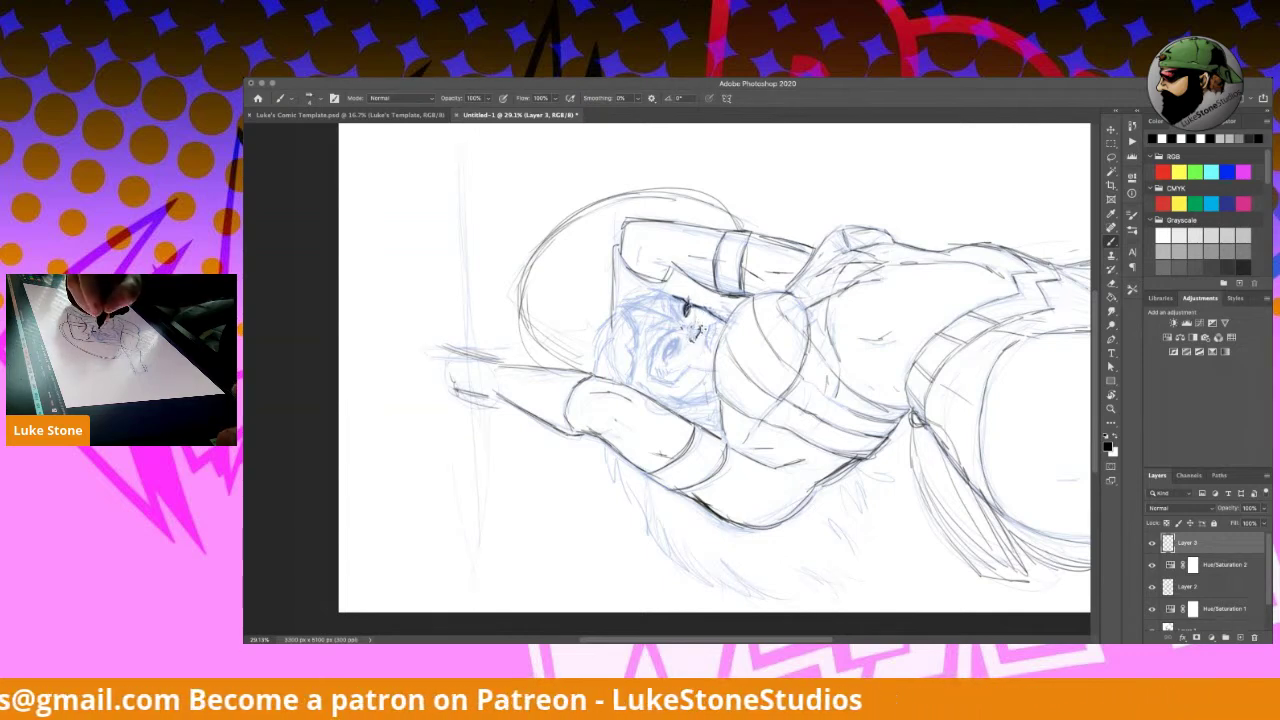
{"action": "left_click_drag", "start_coordinate": [705, 328], "coordinate": [705, 342]}
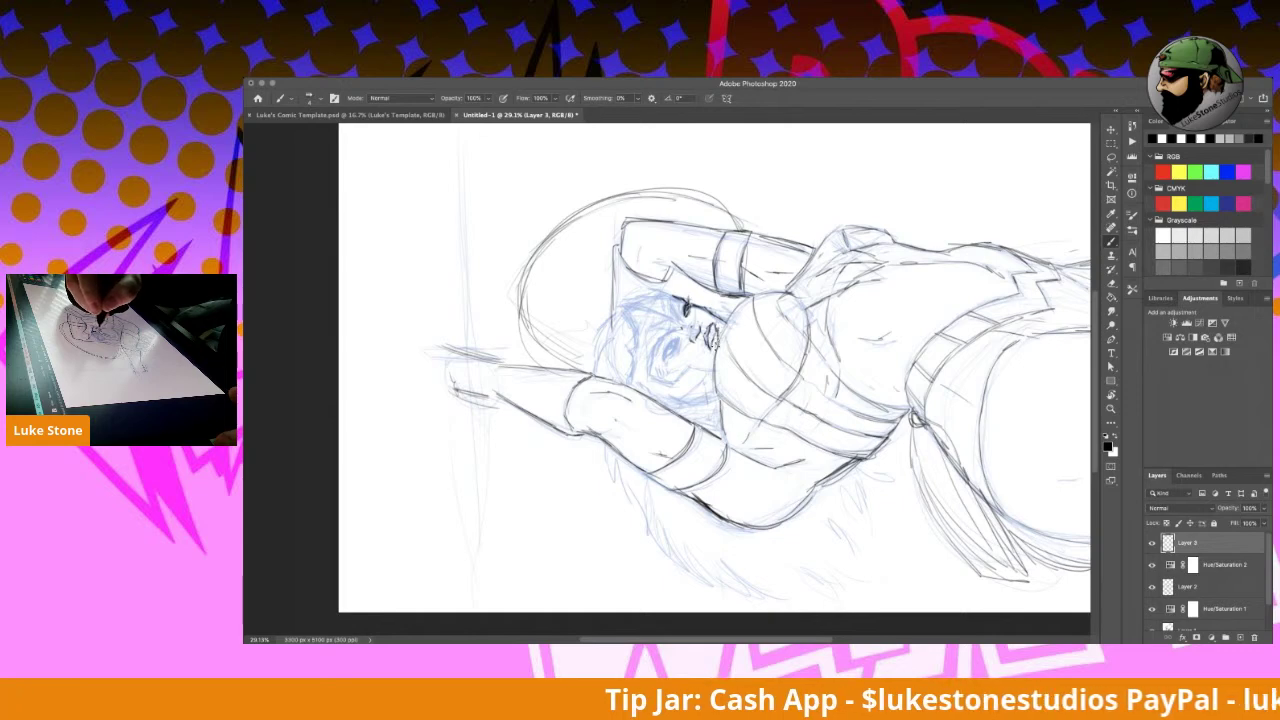
Step: Draw the far contour of the face and the near eye in dark lines
{"action": "key", "text": "r"}
{"action": "left_click_drag", "start_coordinate": [710, 310], "coordinate": [849, 567]}
{"action": "key", "text": "b"}
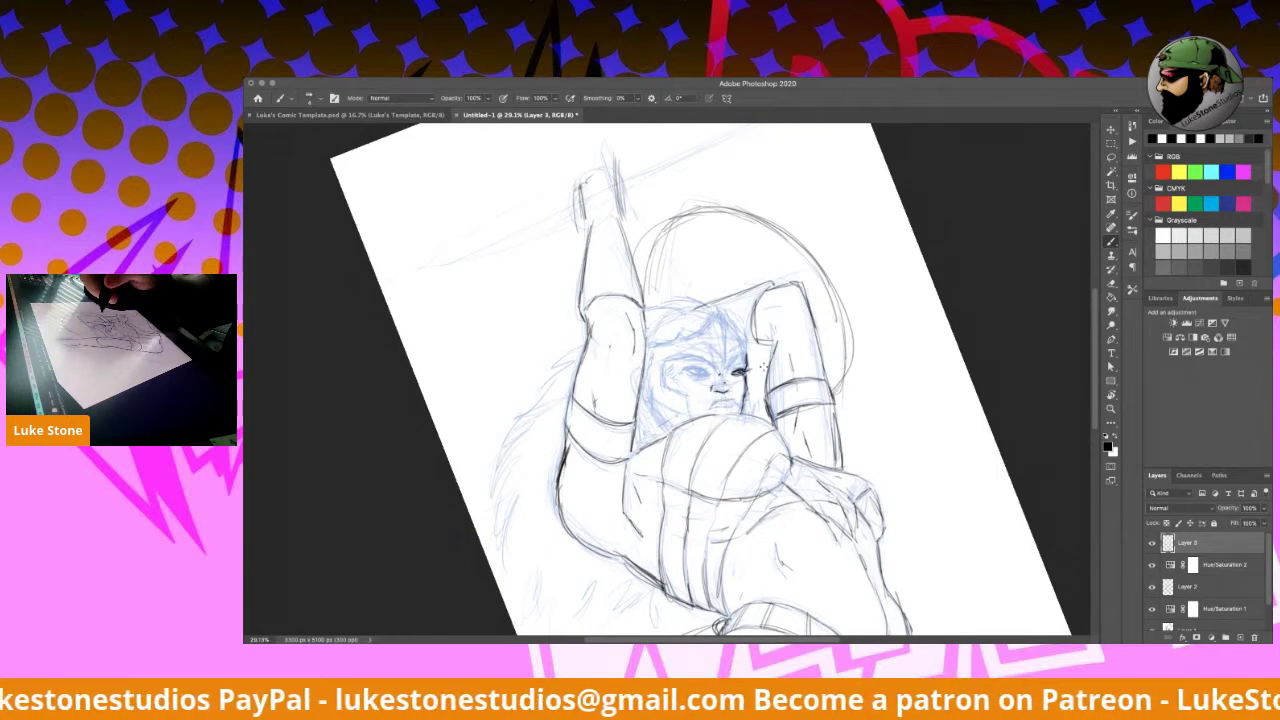
{"action": "key", "text": "r"}
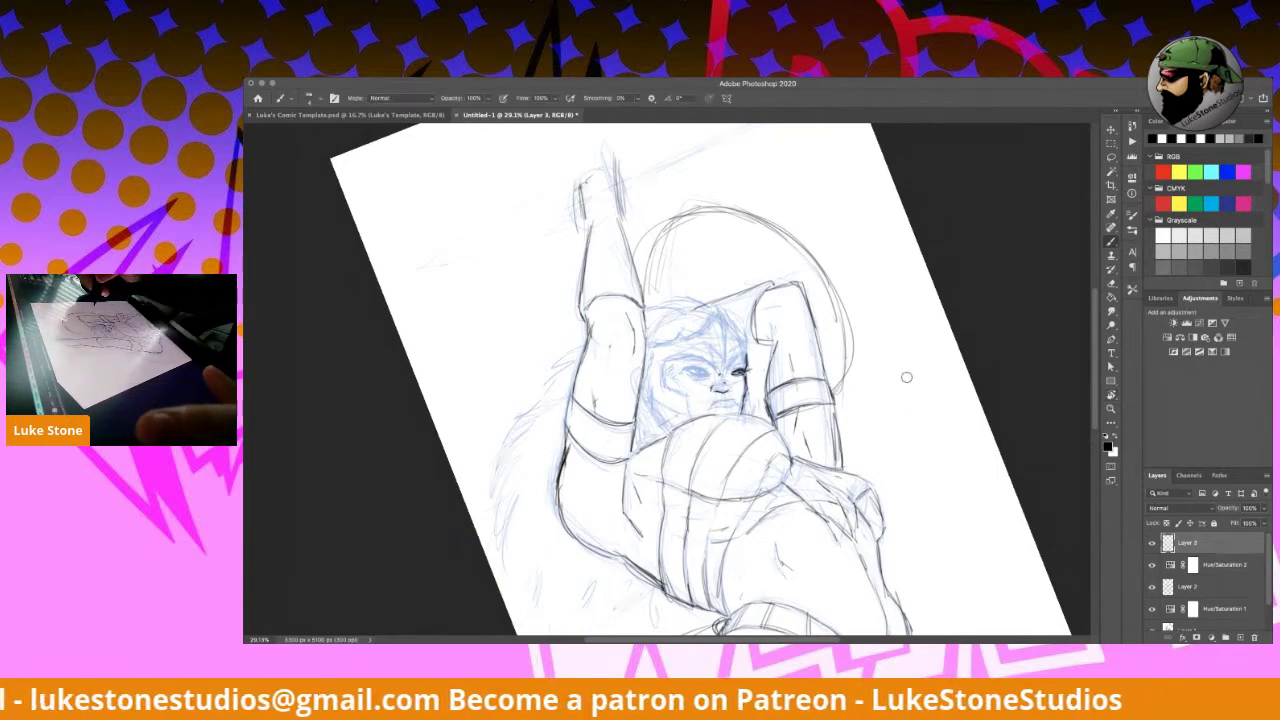
{"action": "left_click_drag", "start_coordinate": [900, 423], "coordinate": [876, 261]}
{"action": "key", "text": "b"}
{"action": "mouse_move", "coordinate": [752, 344]}
{"action": "left_mouse_down"}
{"action": "mouse_move", "coordinate": [713, 382]}
{"action": "mouse_move", "coordinate": [709, 428]}
{"action": "left_mouse_up"}
{"action": "left_click_drag", "start_coordinate": [676, 355], "coordinate": [686, 349]}
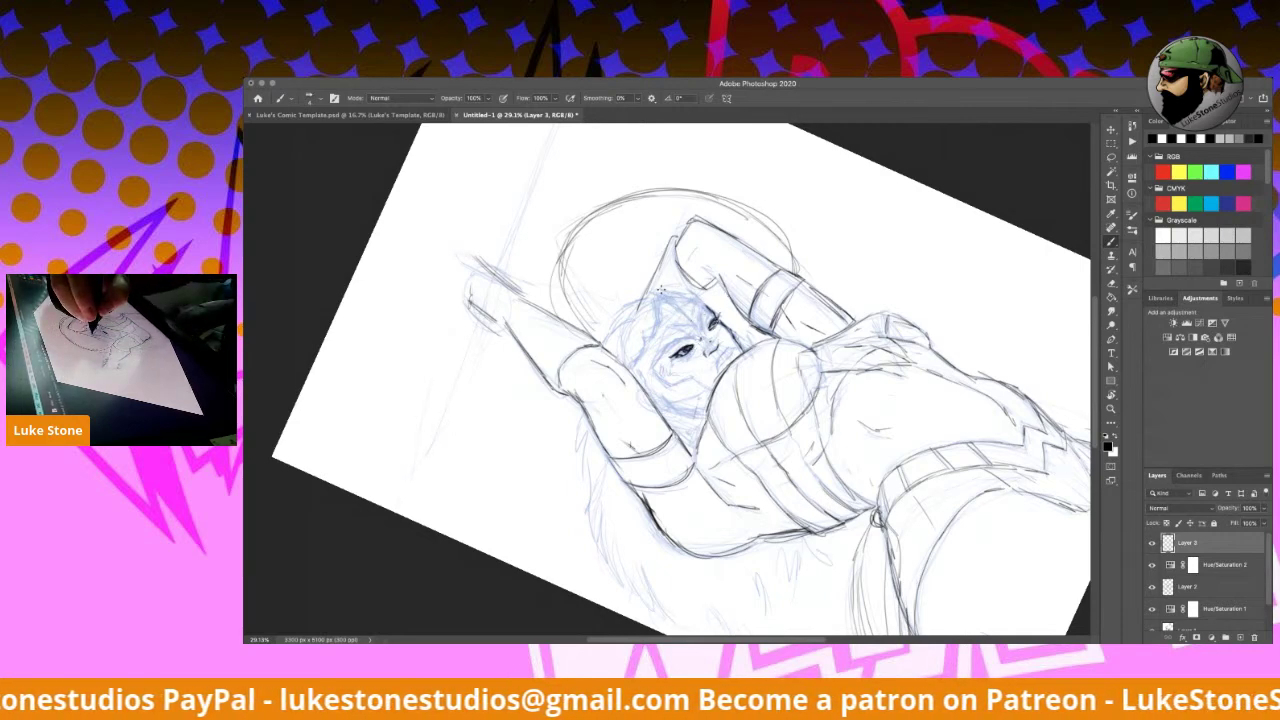
Step: Outline the pointed headpiece and mask around the face, then shade its details and darken the nose and lips
{"action": "mouse_move", "coordinate": [657, 287]}
{"action": "left_mouse_down"}
{"action": "mouse_move", "coordinate": [703, 336]}
{"action": "mouse_move", "coordinate": [710, 307]}
{"action": "mouse_move", "coordinate": [703, 291]}
{"action": "mouse_move", "coordinate": [706, 346]}
{"action": "mouse_move", "coordinate": [703, 334]}
{"action": "mouse_move", "coordinate": [662, 339]}
{"action": "mouse_move", "coordinate": [655, 371]}
{"action": "mouse_move", "coordinate": [669, 386]}
{"action": "mouse_move", "coordinate": [712, 378]}
{"action": "mouse_move", "coordinate": [676, 388]}
{"action": "mouse_move", "coordinate": [702, 373]}
{"action": "mouse_move", "coordinate": [685, 373]}
{"action": "mouse_move", "coordinate": [698, 359]}
{"action": "mouse_move", "coordinate": [675, 387]}
{"action": "mouse_move", "coordinate": [633, 352]}
{"action": "mouse_move", "coordinate": [628, 361]}
{"action": "mouse_move", "coordinate": [650, 336]}
{"action": "mouse_move", "coordinate": [653, 288]}
{"action": "mouse_move", "coordinate": [660, 352]}
{"action": "left_mouse_up"}
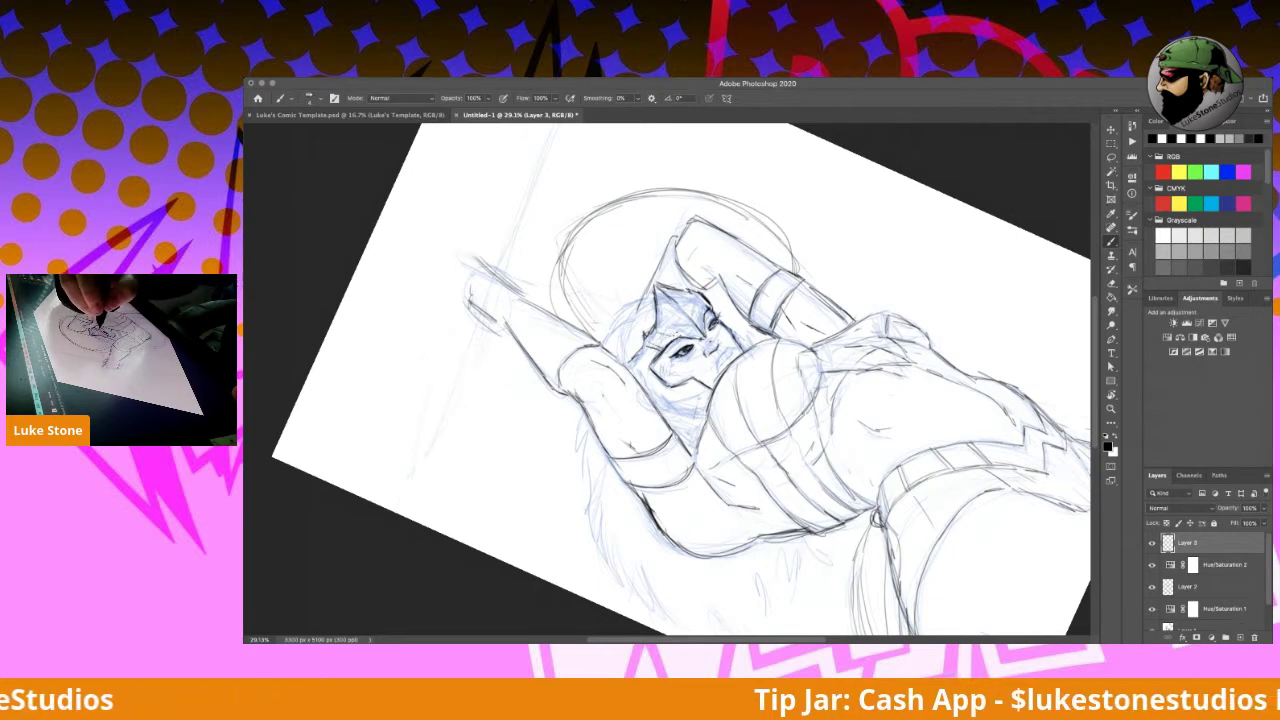
{"action": "mouse_move", "coordinate": [680, 304]}
{"action": "left_mouse_down"}
{"action": "mouse_move", "coordinate": [678, 324]}
{"action": "mouse_move", "coordinate": [679, 301]}
{"action": "mouse_move", "coordinate": [690, 308]}
{"action": "mouse_move", "coordinate": [666, 318]}
{"action": "mouse_move", "coordinate": [682, 332]}
{"action": "mouse_move", "coordinate": [713, 315]}
{"action": "mouse_move", "coordinate": [692, 340]}
{"action": "left_mouse_up"}
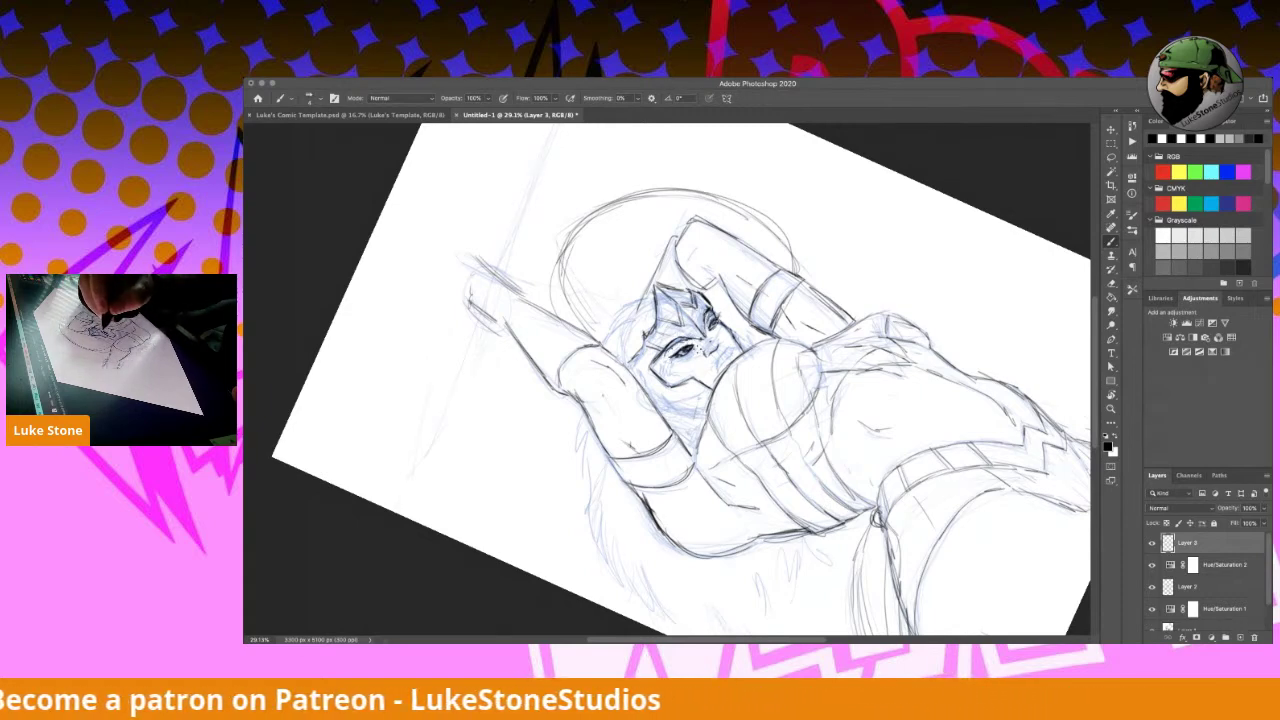
{"action": "left_click_drag", "start_coordinate": [717, 350], "coordinate": [719, 335]}
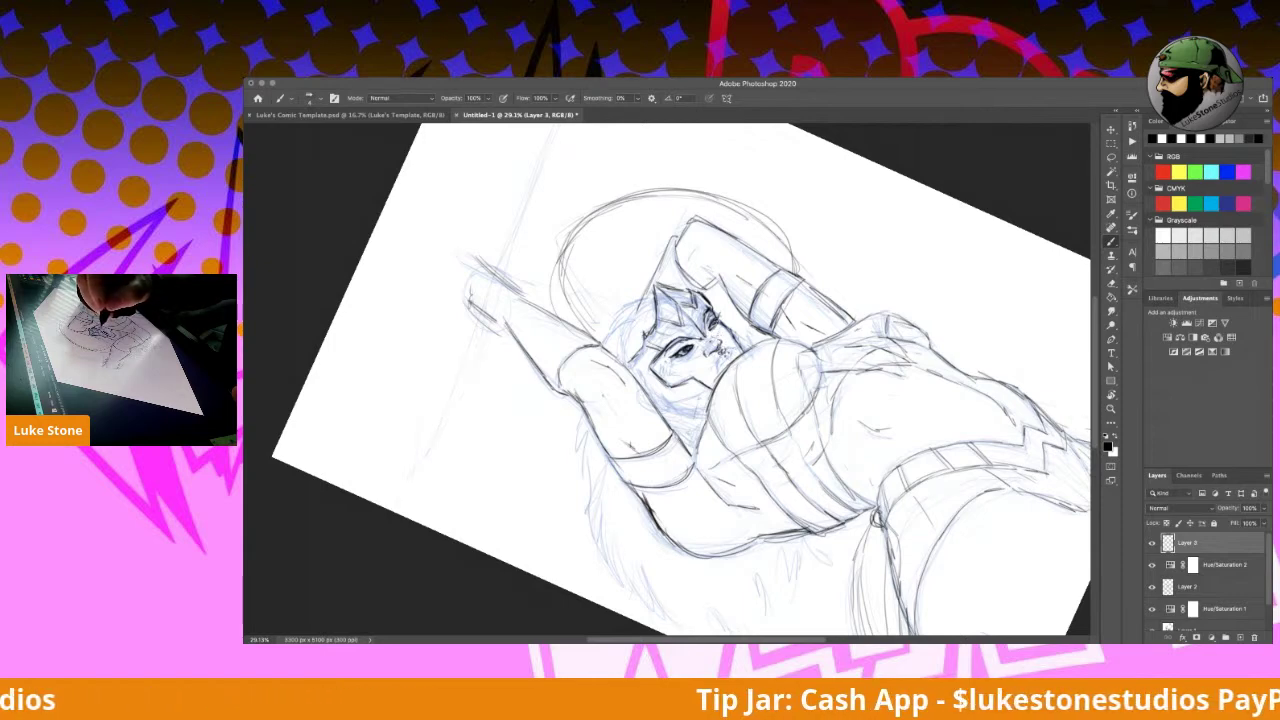
{"action": "mouse_move", "coordinate": [724, 351]}
{"action": "left_mouse_down"}
{"action": "mouse_move", "coordinate": [734, 355]}
{"action": "mouse_move", "coordinate": [720, 369]}
{"action": "left_mouse_up"}
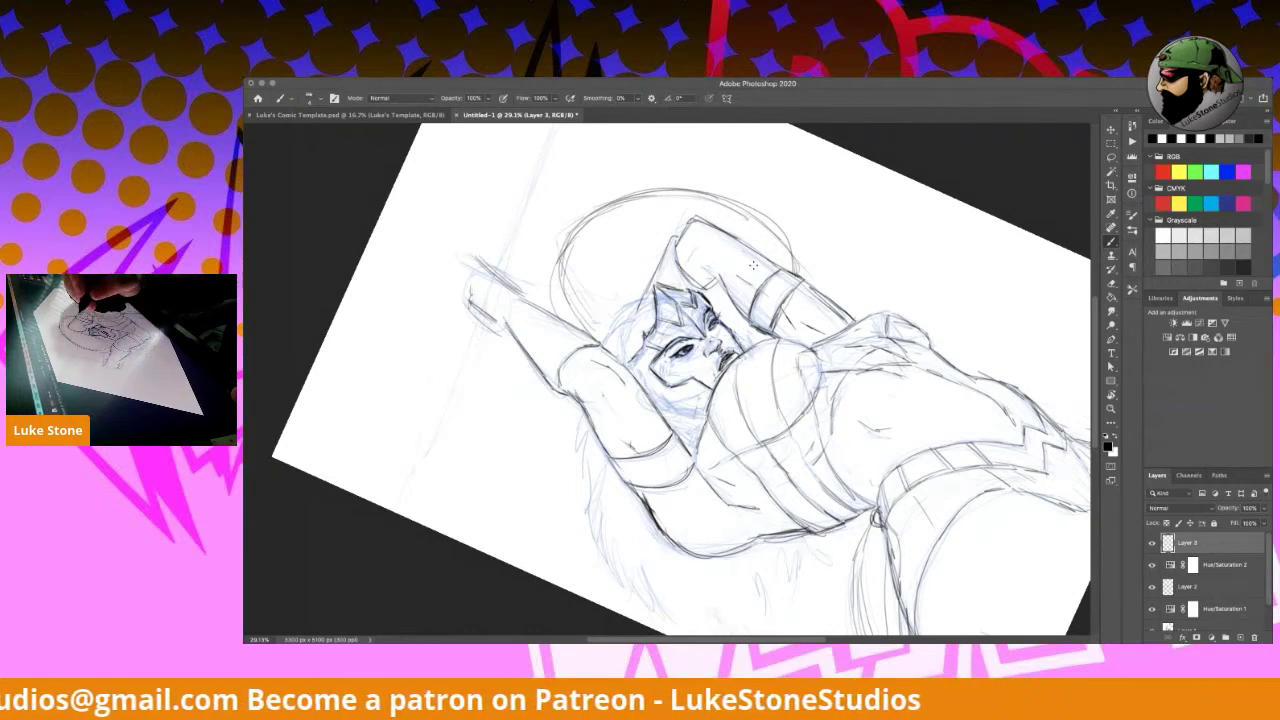
Step: Add dark hair strokes beside the jaw, over the crown of the head and along the mane behind the near arm
{"action": "mouse_move", "coordinate": [670, 412]}
{"action": "left_mouse_down"}
{"action": "mouse_move", "coordinate": [688, 450]}
{"action": "mouse_move", "coordinate": [701, 426]}
{"action": "mouse_move", "coordinate": [672, 406]}
{"action": "mouse_move", "coordinate": [692, 414]}
{"action": "mouse_move", "coordinate": [684, 396]}
{"action": "mouse_move", "coordinate": [700, 412]}
{"action": "left_mouse_up"}
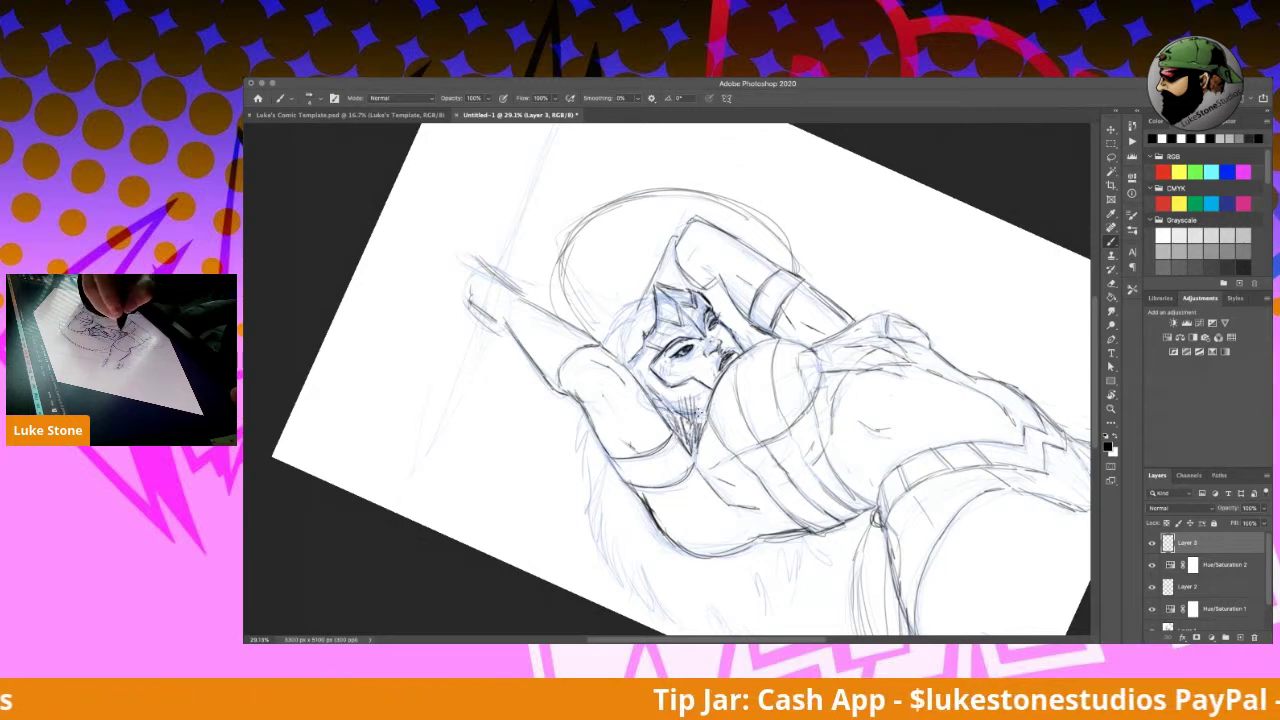
{"action": "key", "text": "r"}
{"action": "left_click_drag", "start_coordinate": [819, 278], "coordinate": [852, 333]}
{"action": "key", "text": "b"}
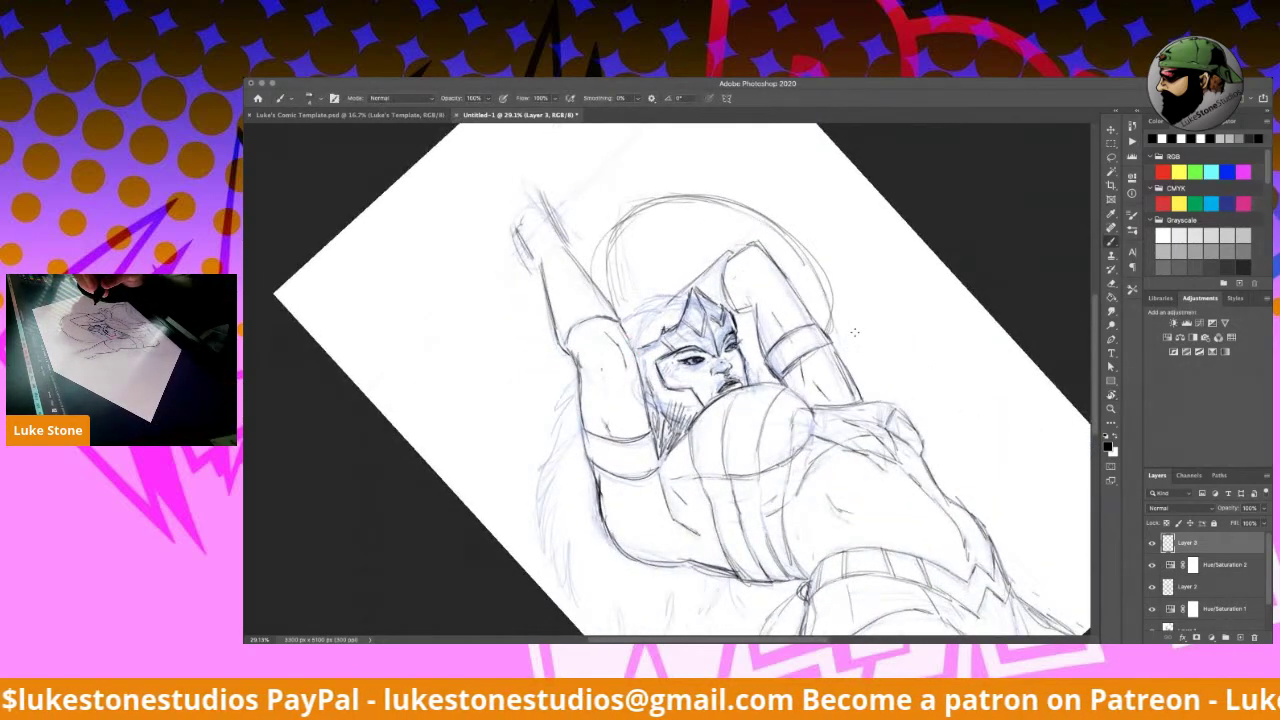
{"action": "mouse_move", "coordinate": [680, 290]}
{"action": "left_mouse_down"}
{"action": "mouse_move", "coordinate": [620, 320]}
{"action": "mouse_move", "coordinate": [634, 326]}
{"action": "left_mouse_up"}
{"action": "mouse_move", "coordinate": [580, 363]}
{"action": "left_mouse_down"}
{"action": "mouse_move", "coordinate": [556, 393]}
{"action": "mouse_move", "coordinate": [535, 484]}
{"action": "mouse_move", "coordinate": [566, 582]}
{"action": "mouse_move", "coordinate": [620, 370]}
{"action": "left_mouse_up"}
{"action": "mouse_move", "coordinate": [665, 470]}
{"action": "left_mouse_down"}
{"action": "mouse_move", "coordinate": [707, 464]}
{"action": "mouse_move", "coordinate": [717, 437]}
{"action": "mouse_move", "coordinate": [717, 460]}
{"action": "mouse_move", "coordinate": [793, 409]}
{"action": "mouse_move", "coordinate": [790, 424]}
{"action": "mouse_move", "coordinate": [814, 378]}
{"action": "left_mouse_up"}
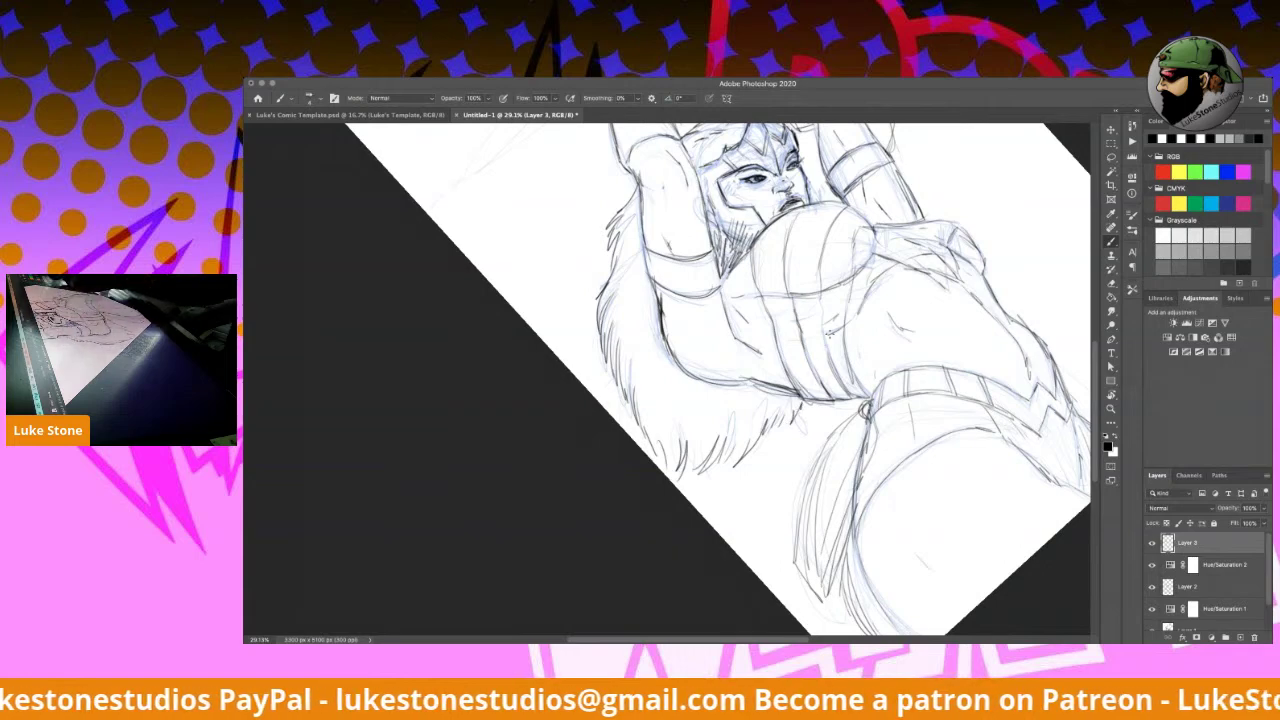
{"action": "mouse_move", "coordinate": [830, 334]}
{"action": "left_mouse_down"}
{"action": "mouse_move", "coordinate": [798, 521]}
{"action": "mouse_move", "coordinate": [686, 316]}
{"action": "left_mouse_up"}
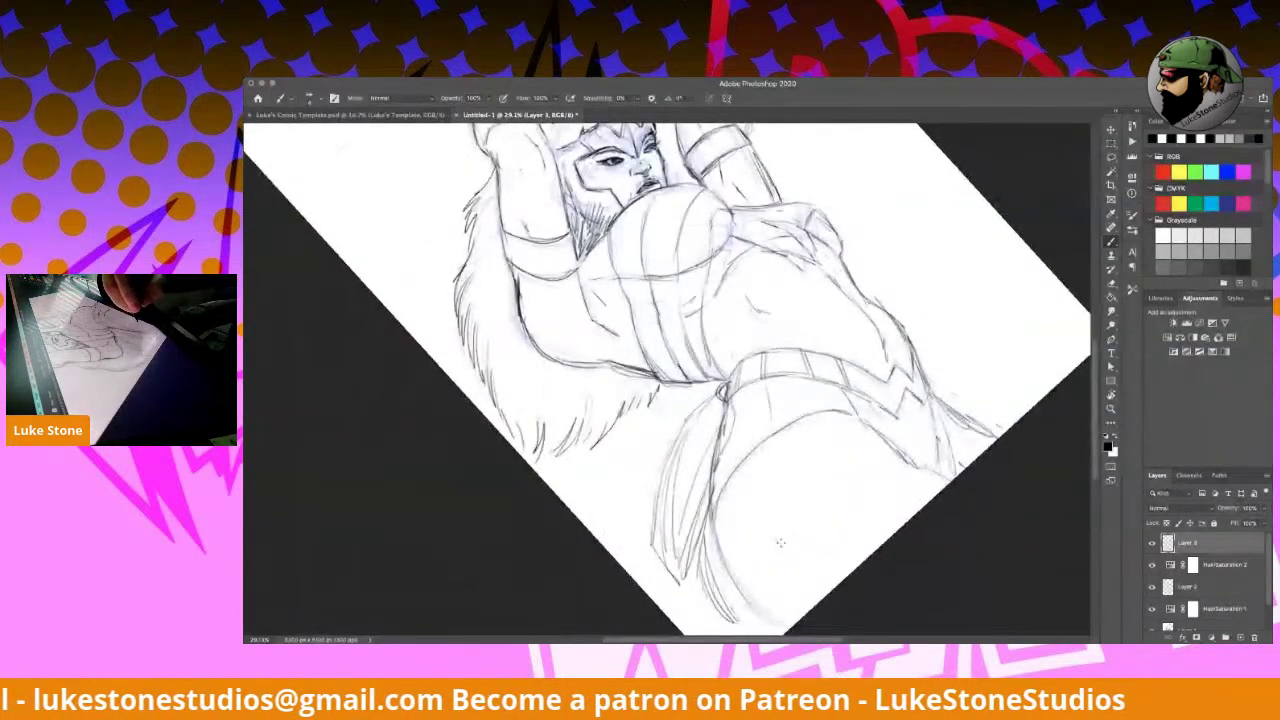
Step: Define the round shape behind the head with a darker outline and fill its edges with short hatching strokes
{"action": "mouse_move", "coordinate": [915, 315]}
{"action": "left_mouse_down"}
{"action": "mouse_move", "coordinate": [940, 425]}
{"action": "mouse_move", "coordinate": [1003, 467]}
{"action": "left_mouse_up"}
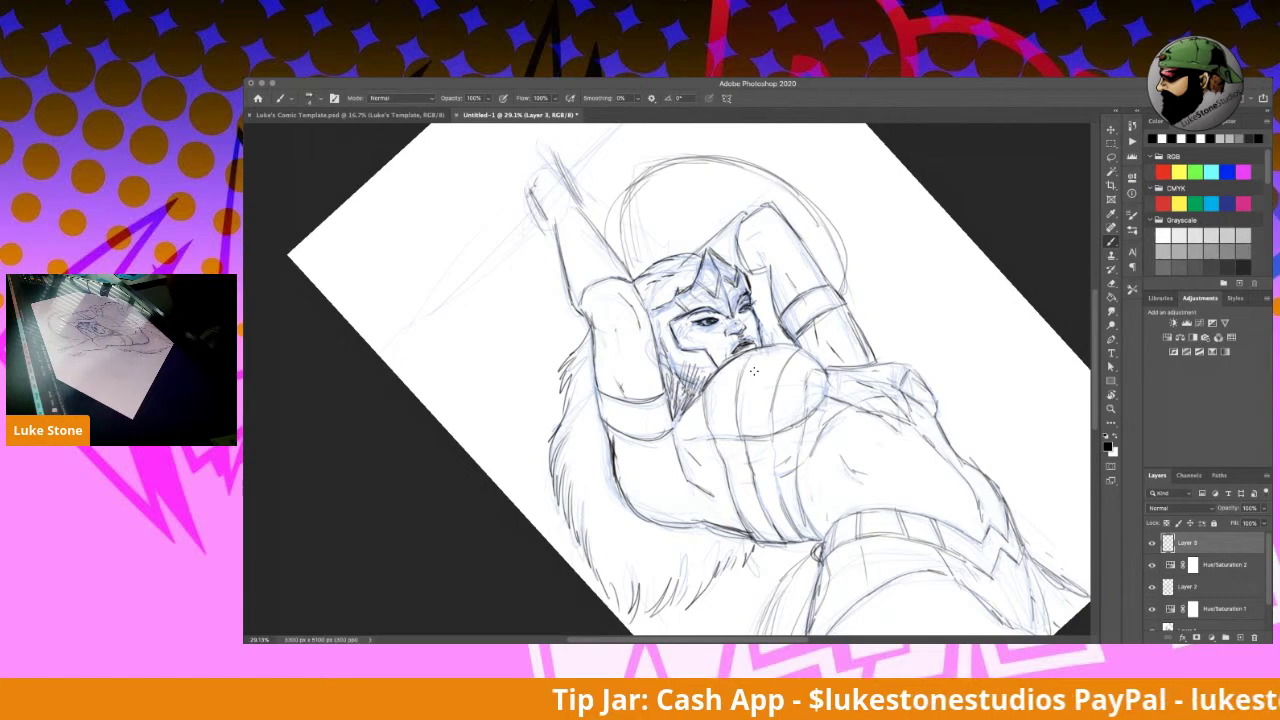
{"action": "mouse_move", "coordinate": [617, 211]}
{"action": "left_mouse_down"}
{"action": "mouse_move", "coordinate": [638, 270]}
{"action": "mouse_move", "coordinate": [684, 162]}
{"action": "mouse_move", "coordinate": [828, 240]}
{"action": "mouse_move", "coordinate": [844, 302]}
{"action": "left_mouse_up"}
{"action": "mouse_move", "coordinate": [753, 284]}
{"action": "left_mouse_down"}
{"action": "mouse_move", "coordinate": [769, 342]}
{"action": "mouse_move", "coordinate": [787, 343]}
{"action": "left_mouse_up"}
{"action": "left_click_drag", "start_coordinate": [781, 199], "coordinate": [803, 237]}
{"action": "left_click_drag", "start_coordinate": [796, 200], "coordinate": [820, 262]}
{"action": "left_click_drag", "start_coordinate": [813, 216], "coordinate": [838, 292]}
{"action": "left_click_drag", "start_coordinate": [648, 222], "coordinate": [656, 260]}
{"action": "left_click_drag", "start_coordinate": [664, 208], "coordinate": [672, 248]}
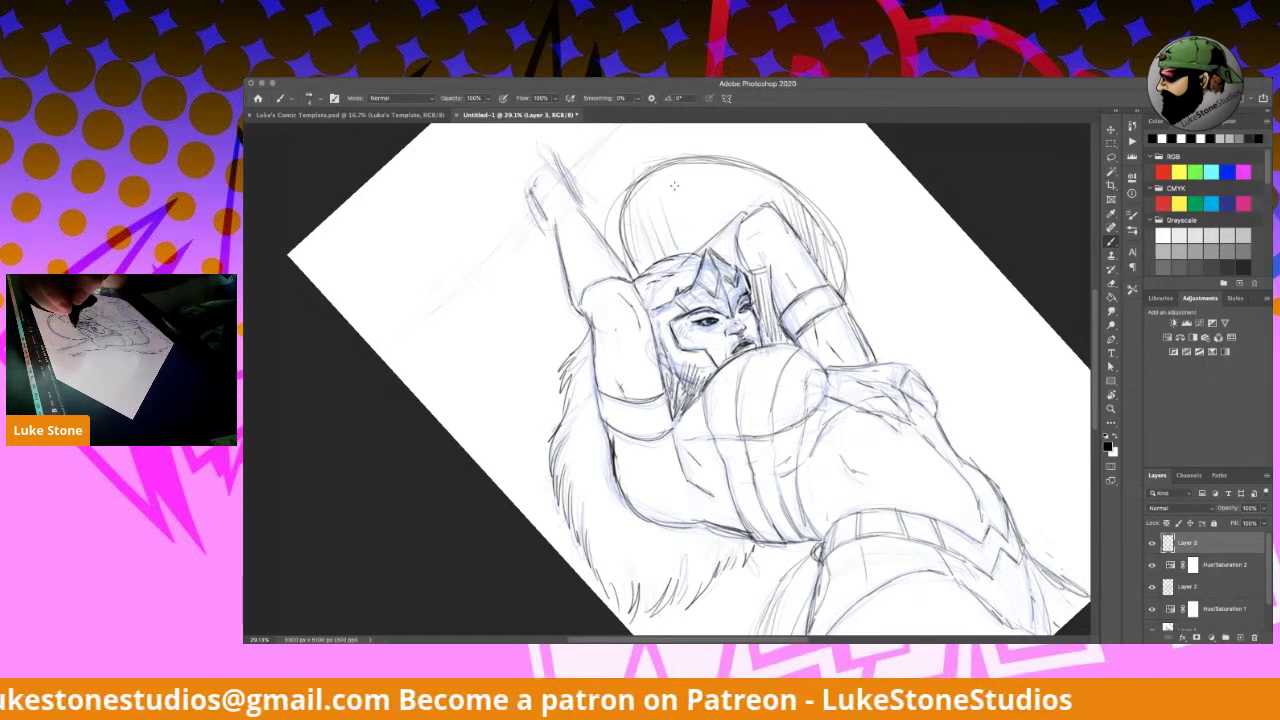
{"action": "left_click_drag", "start_coordinate": [680, 184], "coordinate": [690, 240]}
{"action": "left_click_drag", "start_coordinate": [698, 188], "coordinate": [710, 226]}
Step: Draw the clenched fist and its fingers at the end of the raised near arm, joining it to the wrist
{"action": "scroll", "coordinate": [797, 311], "scroll_direction": "up", "scroll_amount": 5}
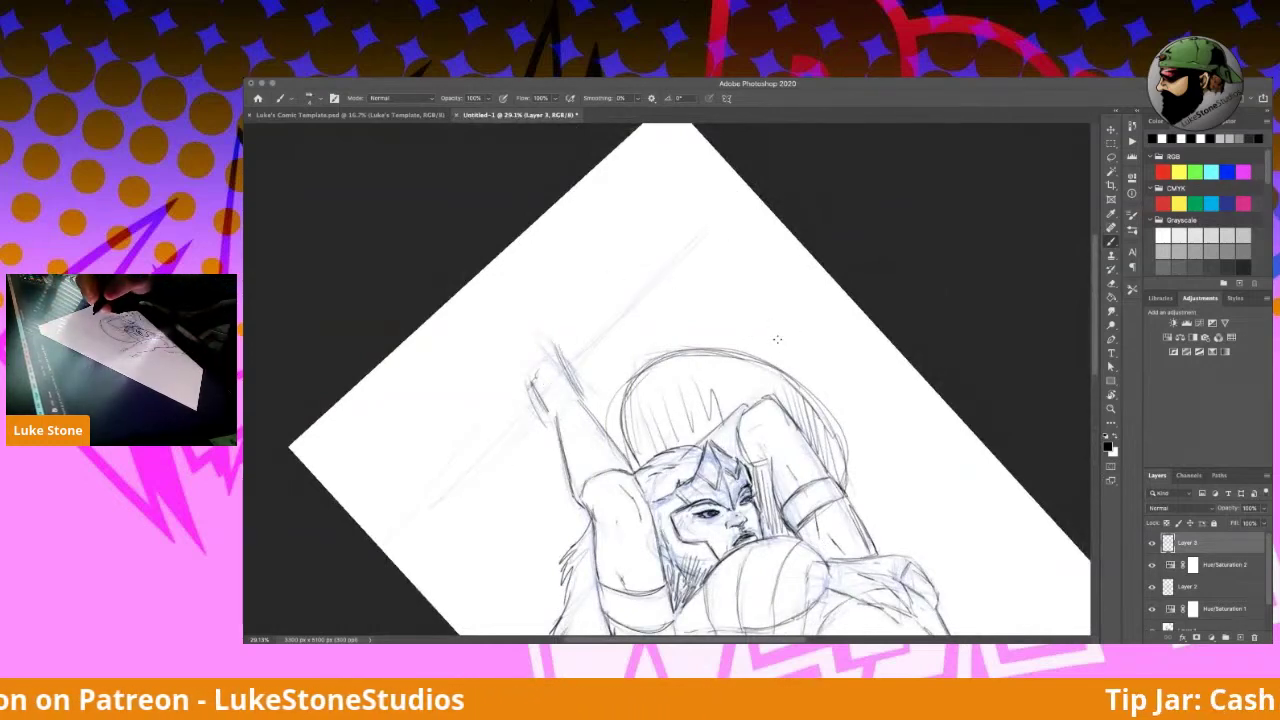
{"action": "key", "text": "r"}
{"action": "left_click_drag", "start_coordinate": [793, 275], "coordinate": [850, 355]}
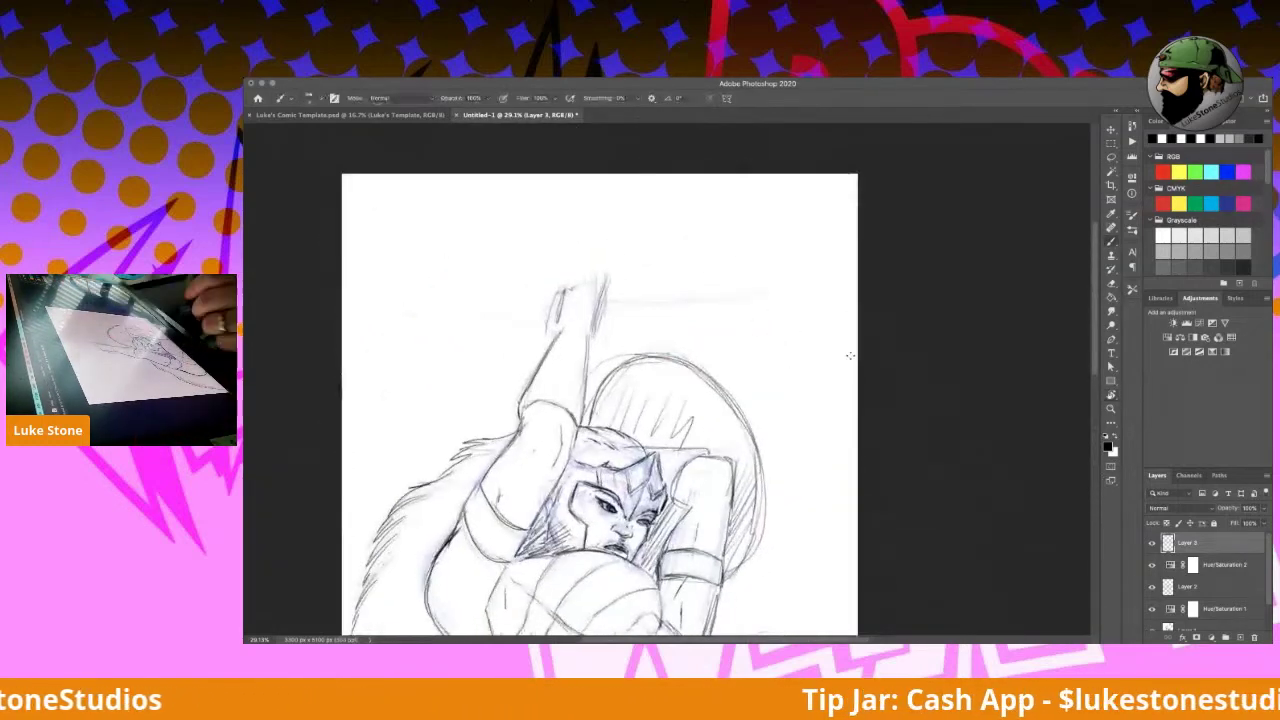
{"action": "key", "text": "space"}
{"action": "left_click_drag", "start_coordinate": [775, 504], "coordinate": [900, 351]}
{"action": "scroll", "coordinate": [776, 274], "scroll_direction": "up", "scroll_amount": 3}
{"action": "scroll", "coordinate": [776, 274], "scroll_direction": "left", "scroll_amount": 2}
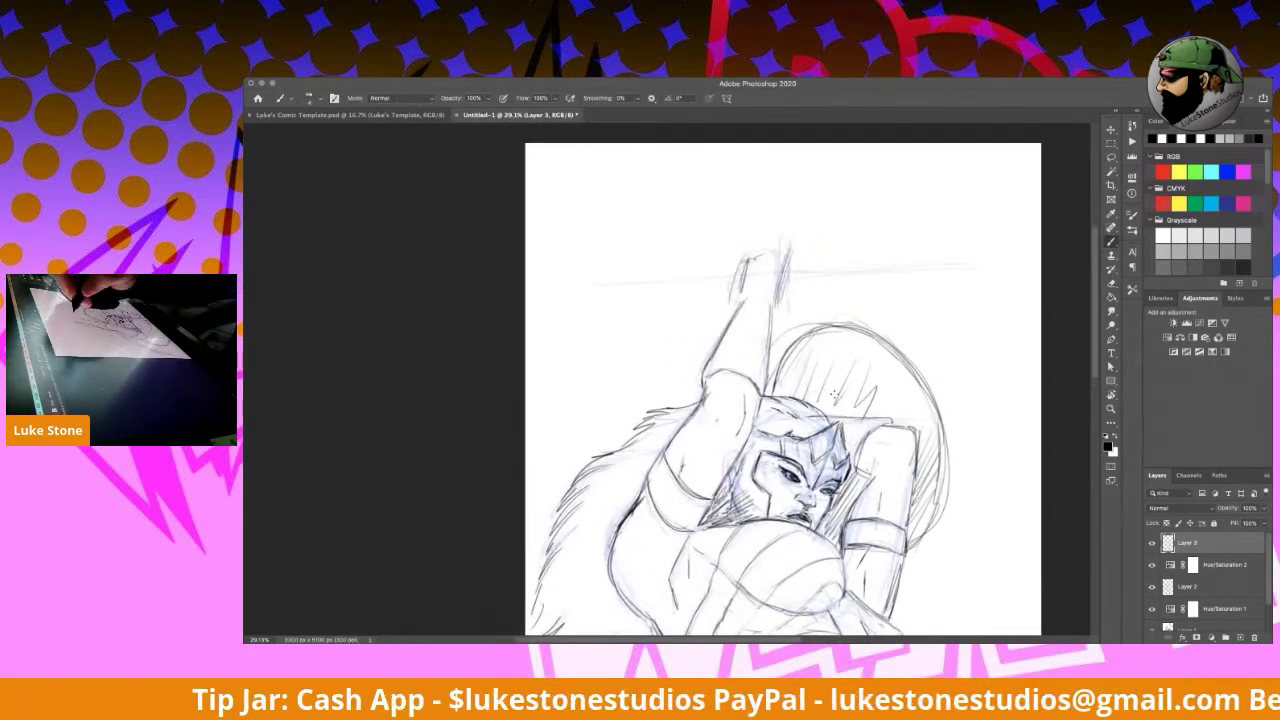
{"action": "left_click_drag", "start_coordinate": [779, 261], "coordinate": [790, 278]}
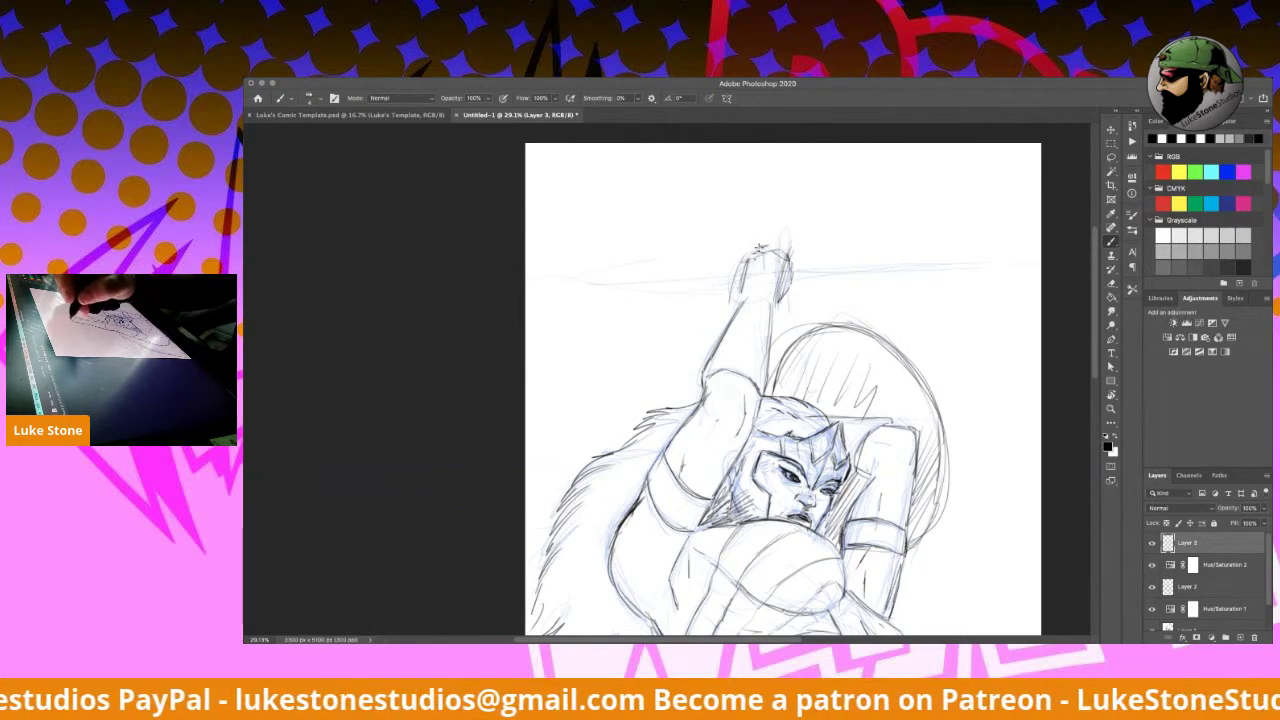
{"action": "left_click_drag", "start_coordinate": [770, 240], "coordinate": [727, 331]}
{"action": "mouse_move", "coordinate": [770, 249]}
{"action": "left_mouse_down"}
{"action": "mouse_move", "coordinate": [783, 296]}
{"action": "mouse_move", "coordinate": [786, 266]}
{"action": "mouse_move", "coordinate": [795, 272]}
{"action": "mouse_move", "coordinate": [771, 326]}
{"action": "left_mouse_up"}
{"action": "left_click_drag", "start_coordinate": [773, 316], "coordinate": [765, 340]}
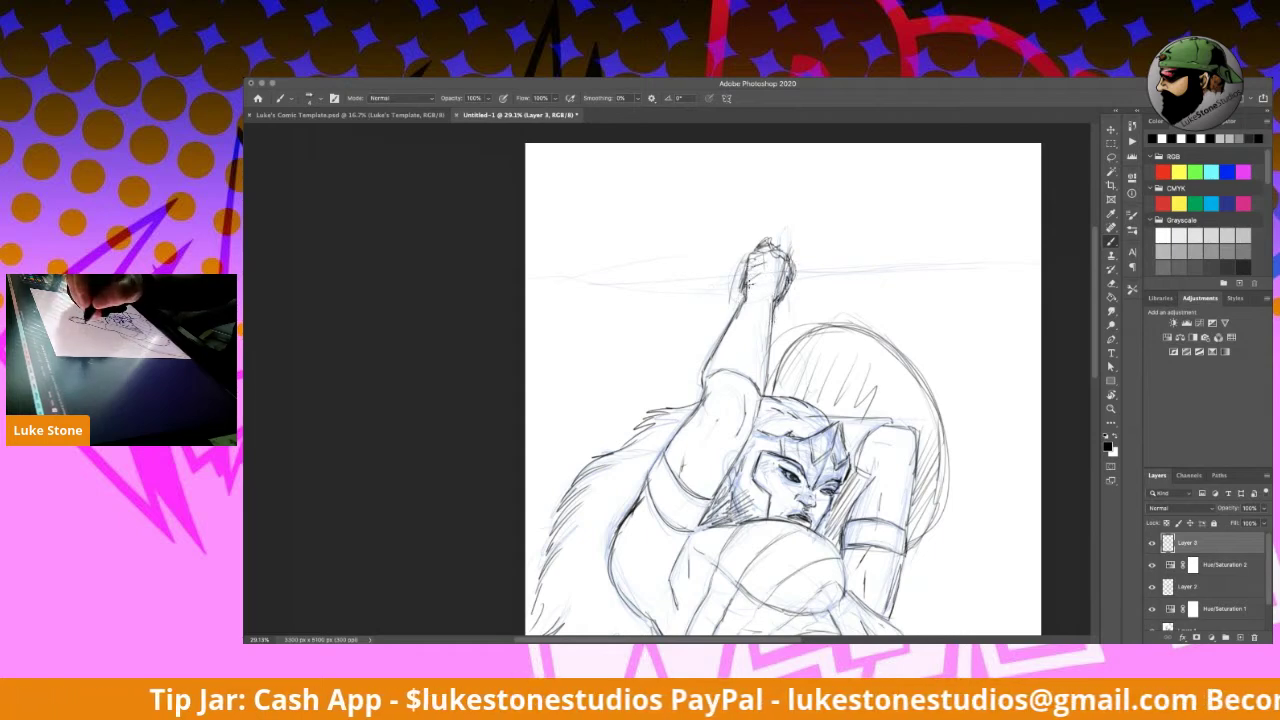
Step: Draw wrapped bands around the raised forearm and touch up the fist above them
{"action": "mouse_move", "coordinate": [750, 278]}
{"action": "left_mouse_down"}
{"action": "mouse_move", "coordinate": [738, 296]}
{"action": "mouse_move", "coordinate": [750, 302]}
{"action": "mouse_move", "coordinate": [716, 346]}
{"action": "left_mouse_up"}
{"action": "mouse_move", "coordinate": [753, 305]}
{"action": "left_mouse_down"}
{"action": "mouse_move", "coordinate": [770, 338]}
{"action": "mouse_move", "coordinate": [733, 346]}
{"action": "left_mouse_up"}
{"action": "mouse_move", "coordinate": [768, 300]}
{"action": "left_mouse_down"}
{"action": "mouse_move", "coordinate": [740, 342]}
{"action": "mouse_move", "coordinate": [768, 341]}
{"action": "mouse_move", "coordinate": [716, 348]}
{"action": "mouse_move", "coordinate": [757, 291]}
{"action": "left_mouse_up"}
{"action": "left_click_drag", "start_coordinate": [765, 246], "coordinate": [770, 273]}
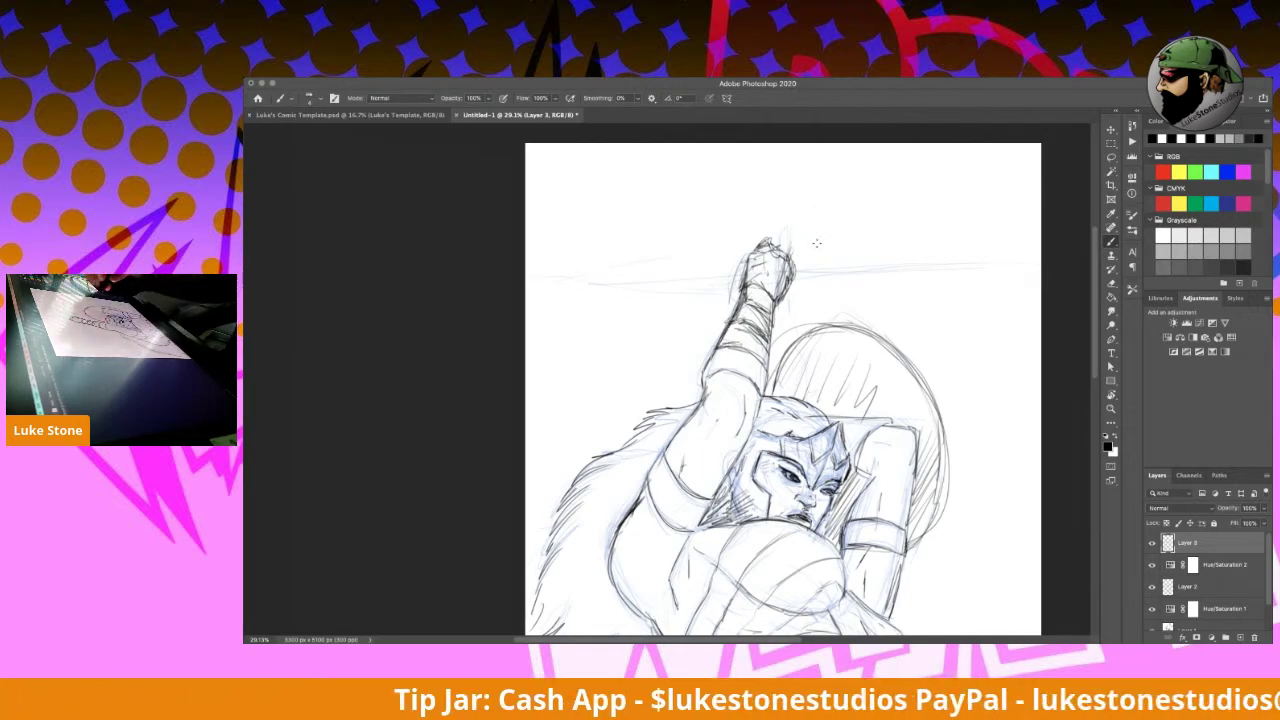
Step: Darken the contours of the near upper arm and the side of the torso
{"action": "left_click_drag", "start_coordinate": [944, 457], "coordinate": [899, 335]}
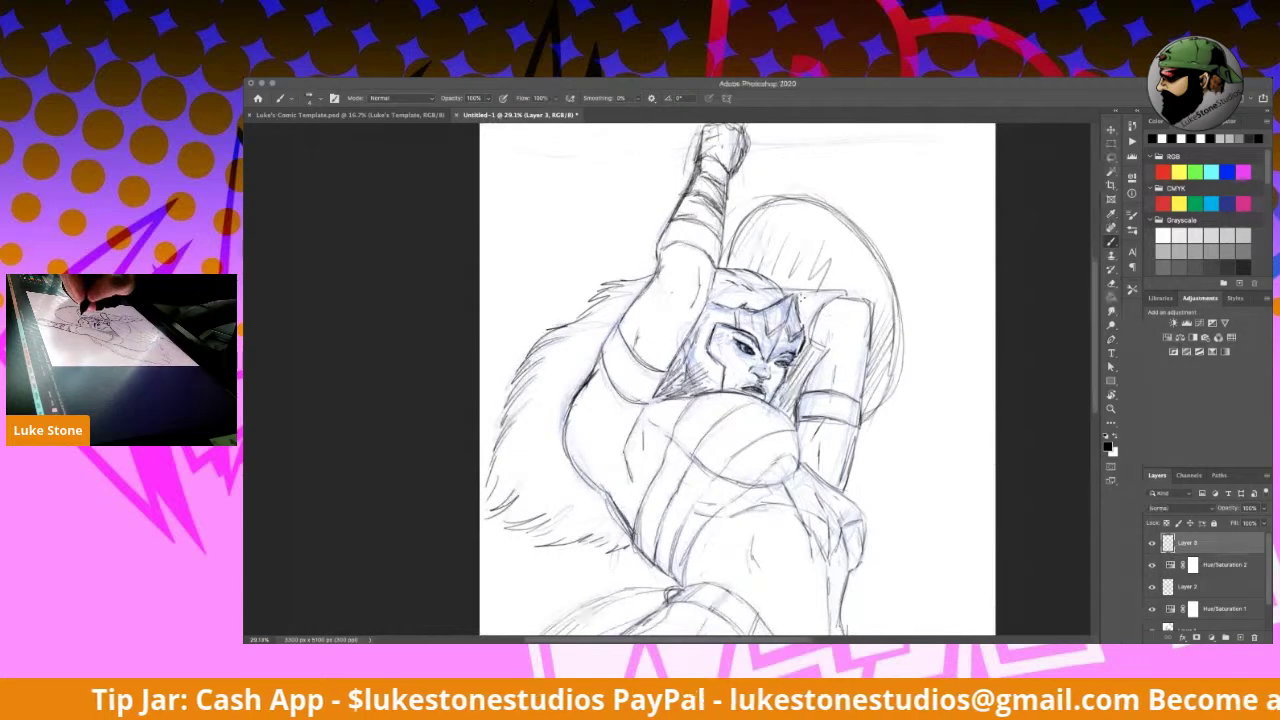
{"action": "mouse_move", "coordinate": [622, 343]}
{"action": "left_mouse_down"}
{"action": "mouse_move", "coordinate": [606, 368]}
{"action": "mouse_move", "coordinate": [622, 349]}
{"action": "mouse_move", "coordinate": [614, 392]}
{"action": "left_mouse_up"}
{"action": "mouse_move", "coordinate": [644, 396]}
{"action": "left_mouse_down"}
{"action": "mouse_move", "coordinate": [655, 402]}
{"action": "mouse_move", "coordinate": [632, 474]}
{"action": "left_mouse_up"}
{"action": "mouse_move", "coordinate": [580, 404]}
{"action": "left_mouse_down"}
{"action": "mouse_move", "coordinate": [568, 446]}
{"action": "mouse_move", "coordinate": [580, 462]}
{"action": "left_mouse_up"}
Step: Strengthen the waist and hip contours and the outline of the cloth hanging from the near hip
{"action": "left_click_drag", "start_coordinate": [973, 491], "coordinate": [895, 282]}
{"action": "mouse_move", "coordinate": [768, 366]}
{"action": "left_mouse_down"}
{"action": "mouse_move", "coordinate": [768, 474]}
{"action": "mouse_move", "coordinate": [746, 536]}
{"action": "mouse_move", "coordinate": [756, 600]}
{"action": "left_mouse_up"}
{"action": "mouse_move", "coordinate": [684, 514]}
{"action": "left_mouse_down"}
{"action": "mouse_move", "coordinate": [680, 556]}
{"action": "mouse_move", "coordinate": [698, 604]}
{"action": "left_mouse_up"}
{"action": "left_click_drag", "start_coordinate": [498, 470], "coordinate": [476, 560]}
{"action": "left_click_drag", "start_coordinate": [480, 508], "coordinate": [474, 604]}
{"action": "left_click_drag", "start_coordinate": [502, 464], "coordinate": [472, 576]}
{"action": "left_click_drag", "start_coordinate": [598, 398], "coordinate": [533, 442]}
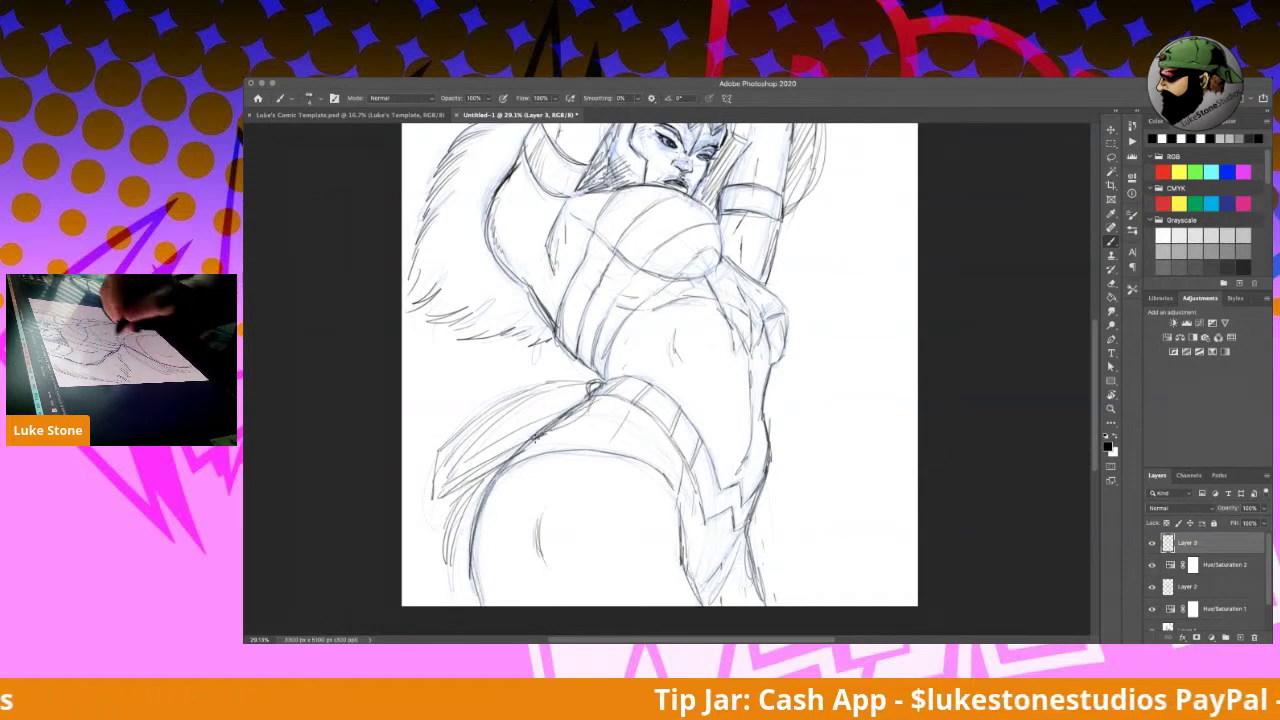
Step: Darken the curved belt edge, add a contour stroke on the abdomen and hatch the torso beside the costume bands
{"action": "mouse_move", "coordinate": [611, 378]}
{"action": "left_mouse_down"}
{"action": "mouse_move", "coordinate": [593, 393]}
{"action": "mouse_move", "coordinate": [625, 400]}
{"action": "mouse_move", "coordinate": [678, 446]}
{"action": "mouse_move", "coordinate": [710, 516]}
{"action": "left_mouse_up"}
{"action": "left_click_drag", "start_coordinate": [686, 460], "coordinate": [710, 518]}
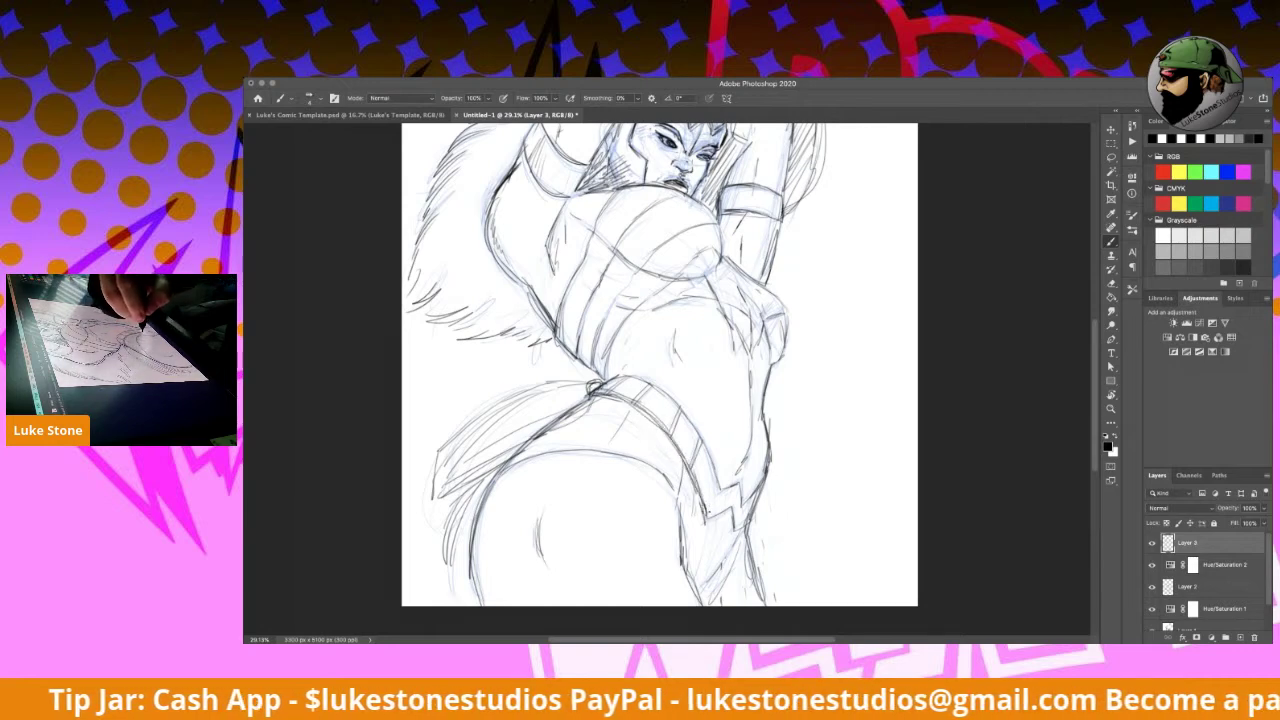
{"action": "left_click_drag", "start_coordinate": [699, 405], "coordinate": [698, 381]}
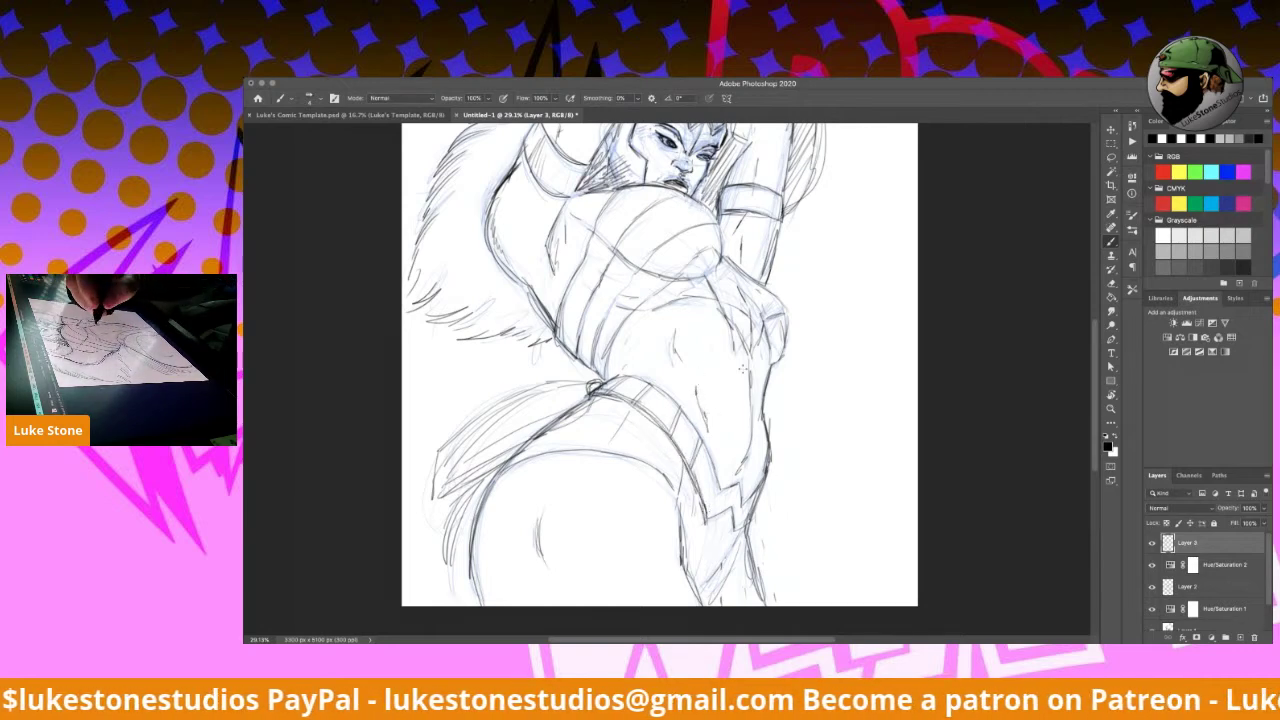
{"action": "left_click_drag", "start_coordinate": [624, 330], "coordinate": [612, 354]}
{"action": "left_click_drag", "start_coordinate": [628, 331], "coordinate": [619, 355]}
{"action": "left_click_drag", "start_coordinate": [632, 338], "coordinate": [625, 359]}
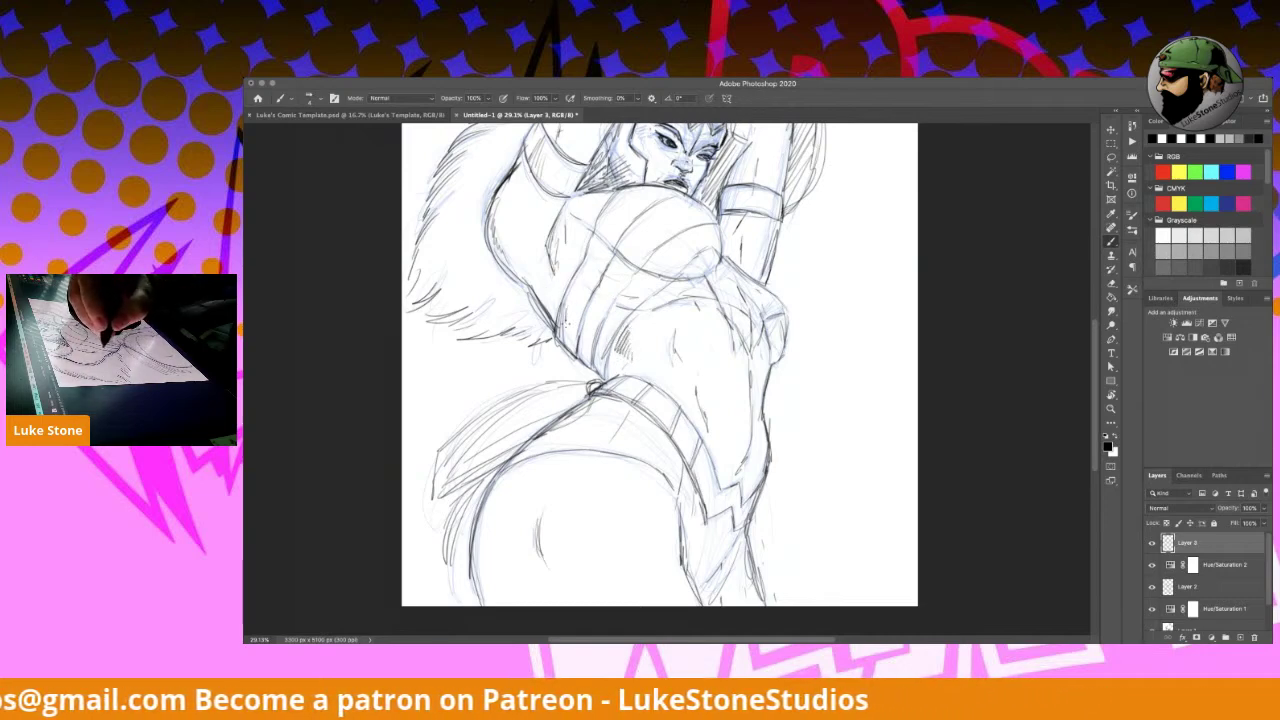
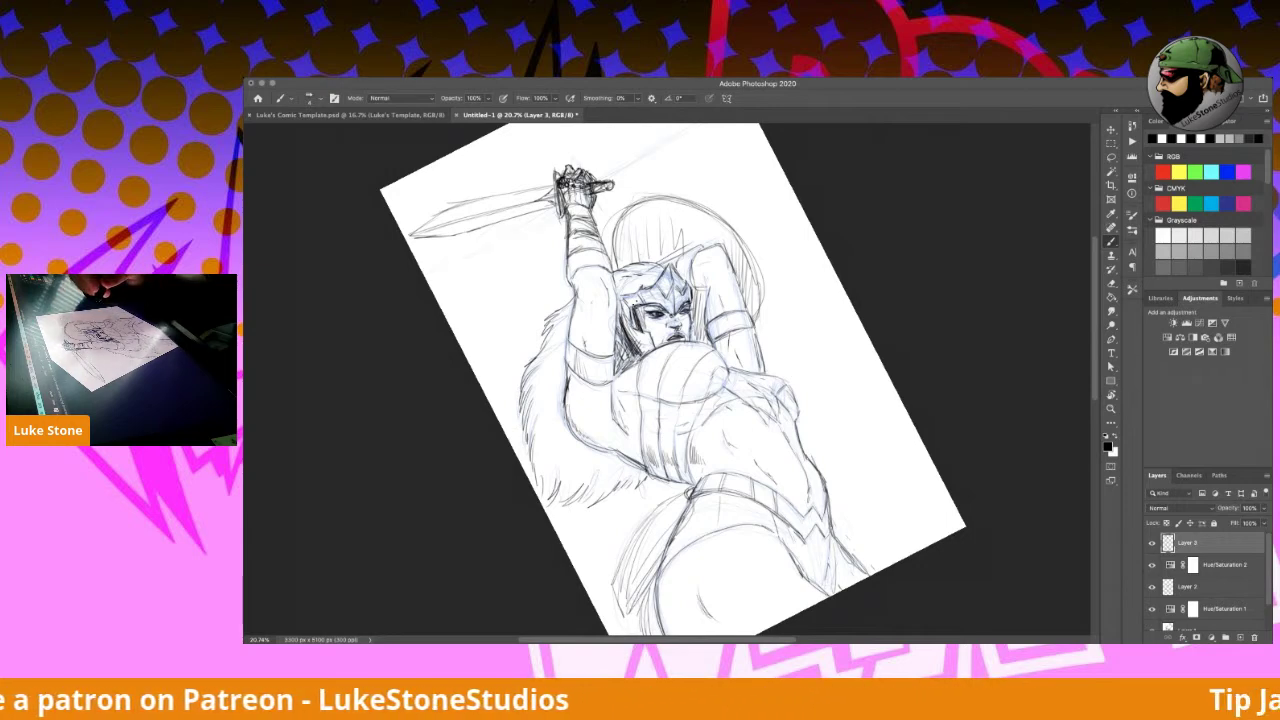
Step: Thicken the curved bands across the chest costume and darken the lines on the far side of the chest
{"action": "left_click_drag", "start_coordinate": [645, 357], "coordinate": [646, 474]}
{"action": "mouse_move", "coordinate": [682, 342]}
{"action": "left_mouse_down"}
{"action": "mouse_move", "coordinate": [660, 384]}
{"action": "mouse_move", "coordinate": [658, 438]}
{"action": "left_mouse_up"}
{"action": "mouse_move", "coordinate": [709, 352]}
{"action": "left_mouse_down"}
{"action": "mouse_move", "coordinate": [681, 405]}
{"action": "mouse_move", "coordinate": [682, 389]}
{"action": "mouse_move", "coordinate": [681, 484]}
{"action": "left_mouse_up"}
{"action": "left_click_drag", "start_coordinate": [716, 370], "coordinate": [692, 458]}
{"action": "left_click_drag", "start_coordinate": [704, 402], "coordinate": [684, 476]}
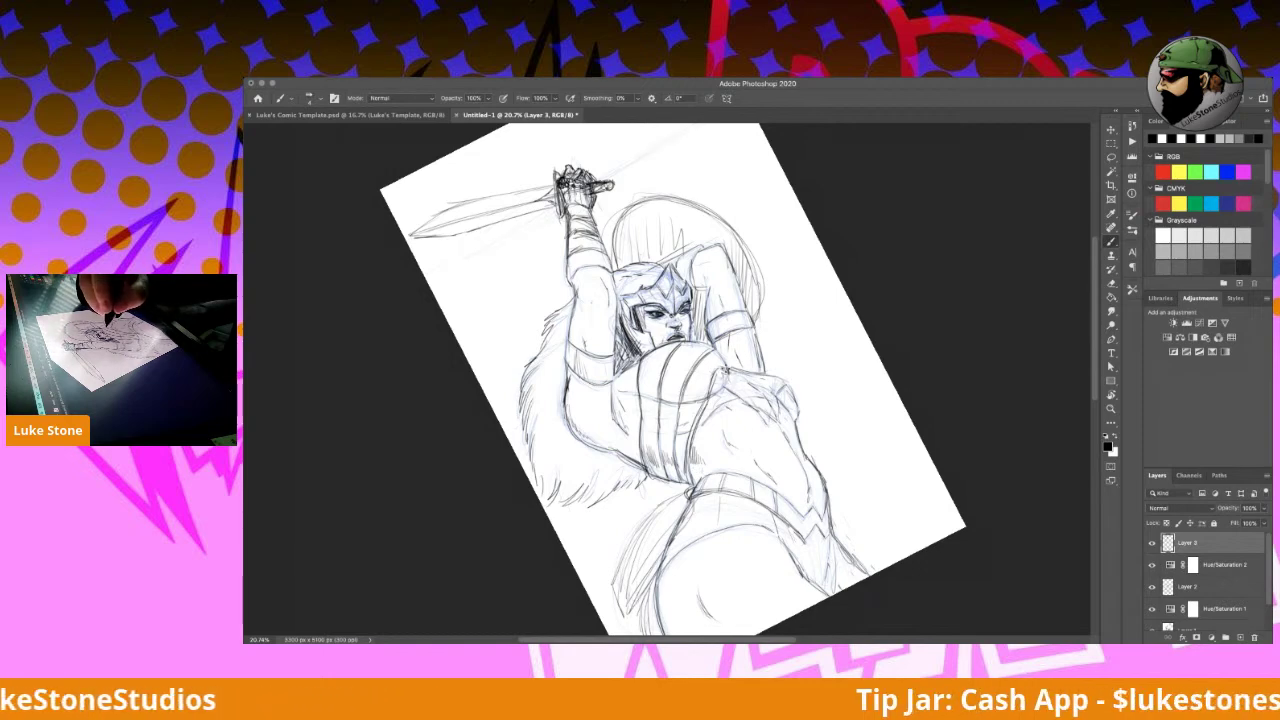
{"action": "mouse_move", "coordinate": [736, 384]}
{"action": "left_mouse_down"}
{"action": "mouse_move", "coordinate": [775, 420]}
{"action": "mouse_move", "coordinate": [768, 393]}
{"action": "mouse_move", "coordinate": [785, 390]}
{"action": "mouse_move", "coordinate": [804, 462]}
{"action": "left_mouse_up"}
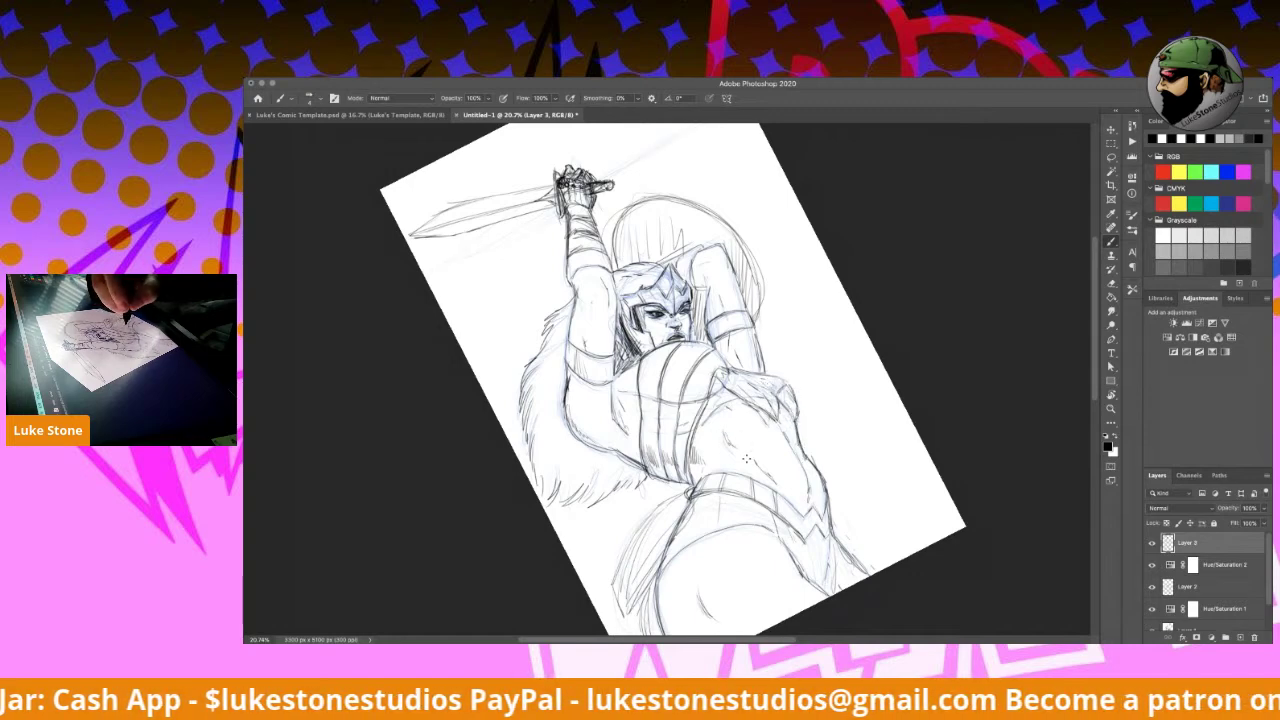
{"action": "mouse_move", "coordinate": [694, 466]}
{"action": "left_mouse_down"}
{"action": "mouse_move", "coordinate": [712, 478]}
{"action": "mouse_move", "coordinate": [706, 490]}
{"action": "left_mouse_up"}
Step: Darken the outline and folds of the cloth hanging from the near hip with long curved strokes
{"action": "mouse_move", "coordinate": [694, 506]}
{"action": "left_mouse_down"}
{"action": "mouse_move", "coordinate": [679, 550]}
{"action": "mouse_move", "coordinate": [657, 545]}
{"action": "mouse_move", "coordinate": [633, 592]}
{"action": "mouse_move", "coordinate": [647, 528]}
{"action": "mouse_move", "coordinate": [684, 494]}
{"action": "mouse_move", "coordinate": [631, 548]}
{"action": "mouse_move", "coordinate": [624, 598]}
{"action": "left_mouse_up"}
{"action": "left_click_drag", "start_coordinate": [676, 532], "coordinate": [630, 596]}
{"action": "left_click_drag", "start_coordinate": [650, 520], "coordinate": [624, 612]}
{"action": "left_click_drag", "start_coordinate": [636, 568], "coordinate": [622, 606]}
{"action": "mouse_move", "coordinate": [658, 522]}
{"action": "left_mouse_down"}
{"action": "mouse_move", "coordinate": [640, 551]}
{"action": "mouse_move", "coordinate": [650, 543]}
{"action": "mouse_move", "coordinate": [642, 624]}
{"action": "left_mouse_up"}
Step: Add loose strokes beneath the sword blade and dark hair strokes between the face and the far arm
{"action": "left_click_drag", "start_coordinate": [787, 578], "coordinate": [766, 465]}
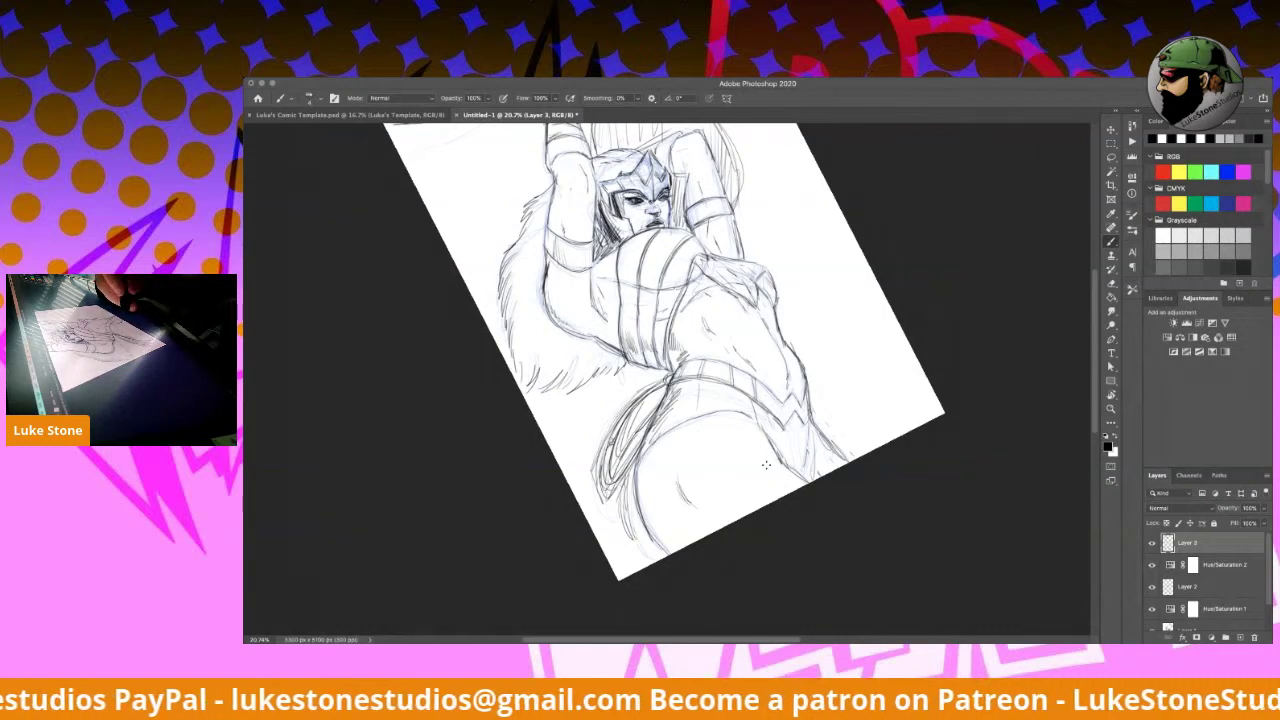
{"action": "mouse_move", "coordinate": [877, 290]}
{"action": "left_mouse_down"}
{"action": "mouse_move", "coordinate": [873, 412]}
{"action": "mouse_move", "coordinate": [860, 421]}
{"action": "left_mouse_up"}
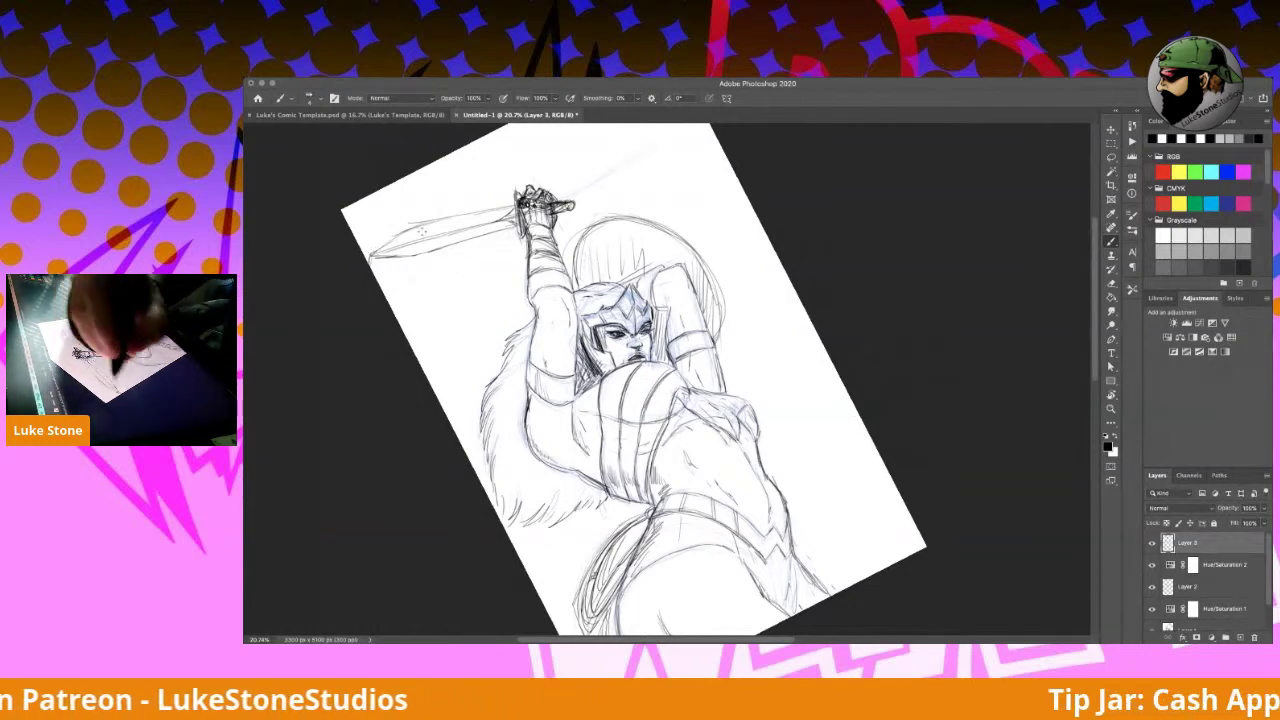
{"action": "mouse_move", "coordinate": [374, 256]}
{"action": "left_mouse_down"}
{"action": "mouse_move", "coordinate": [420, 250]}
{"action": "mouse_move", "coordinate": [405, 288]}
{"action": "mouse_move", "coordinate": [410, 270]}
{"action": "mouse_move", "coordinate": [426, 312]}
{"action": "left_mouse_up"}
{"action": "left_click_drag", "start_coordinate": [471, 249], "coordinate": [474, 295]}
{"action": "left_click_drag", "start_coordinate": [570, 264], "coordinate": [594, 220]}
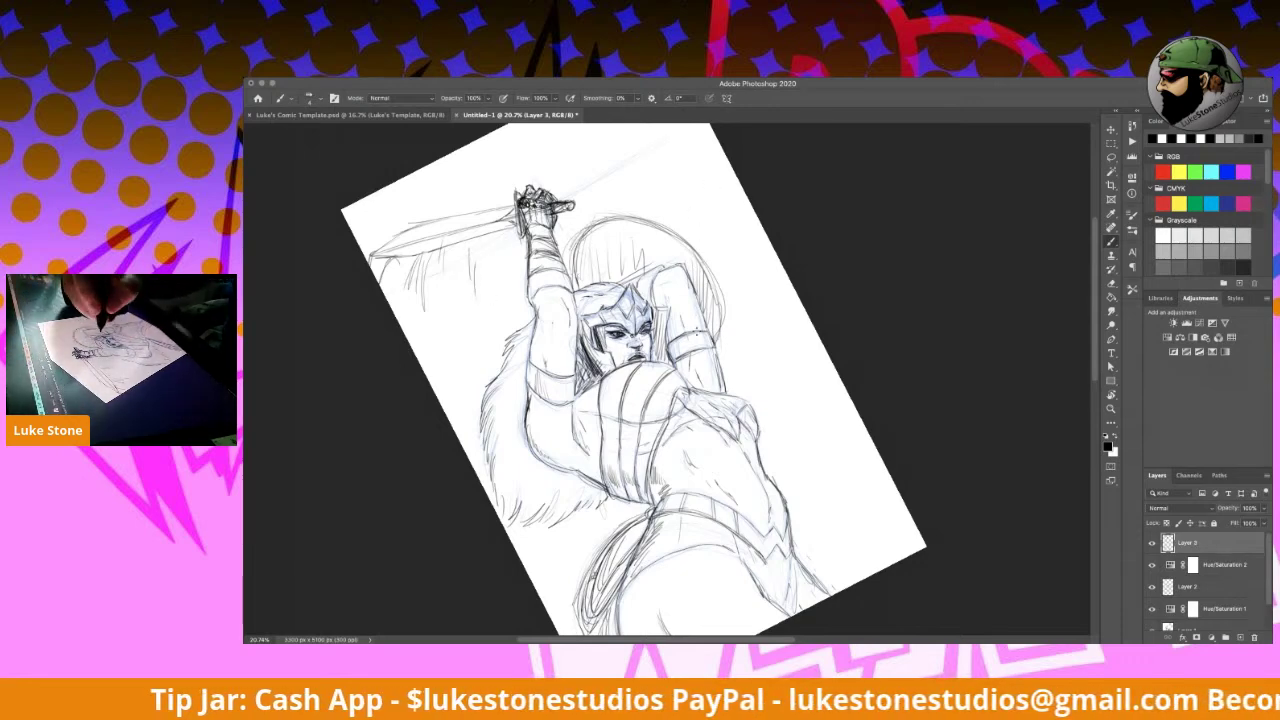
{"action": "left_click_drag", "start_coordinate": [660, 326], "coordinate": [651, 364]}
{"action": "left_click_drag", "start_coordinate": [660, 318], "coordinate": [661, 358]}
{"action": "left_click_drag", "start_coordinate": [664, 316], "coordinate": [674, 360]}
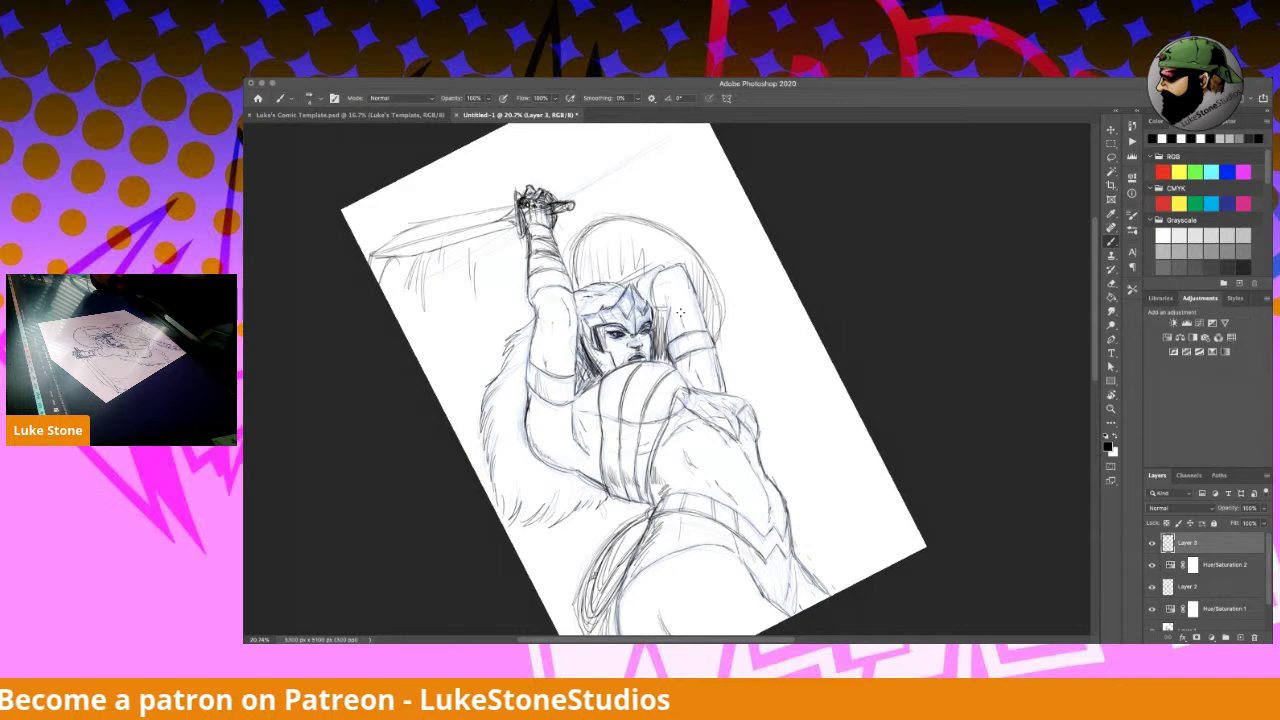
Step: Fade the finished sketch to light blue beneath a new layer and draw the first dark contours of the raised forearm
{"action": "key", "text": "F2"}
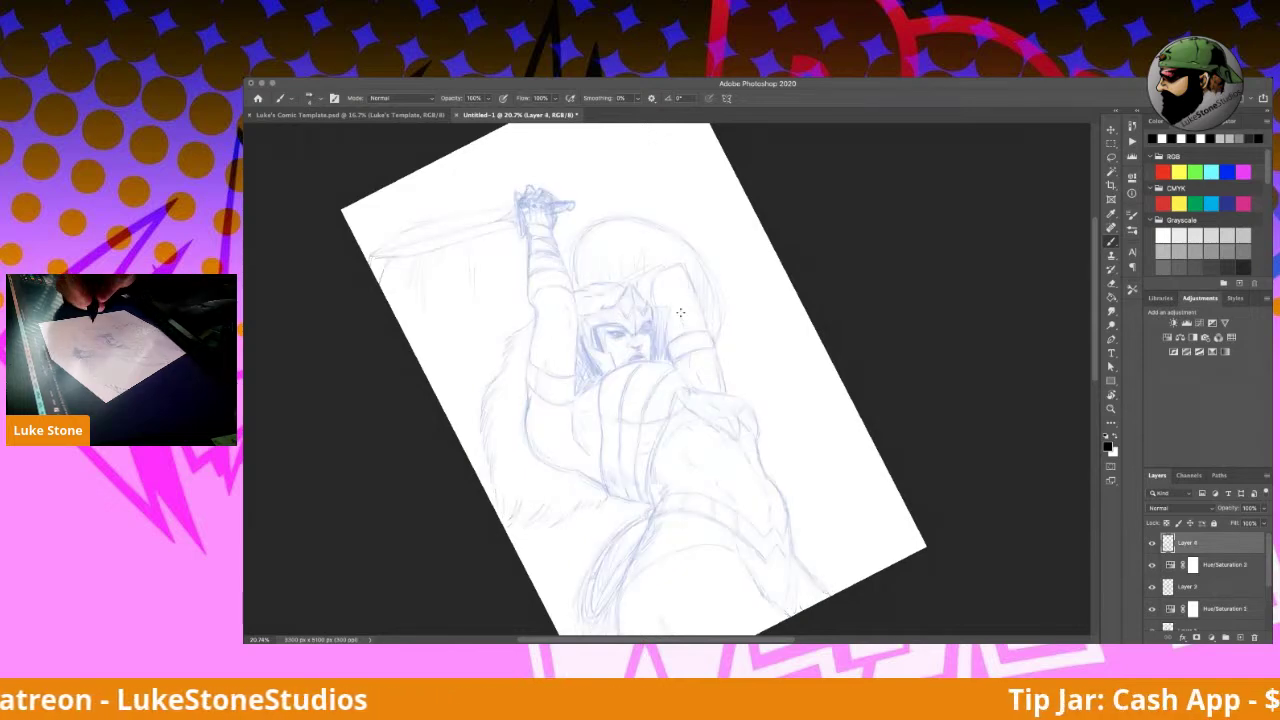
{"action": "left_click_drag", "start_coordinate": [675, 255], "coordinate": [811, 306]}
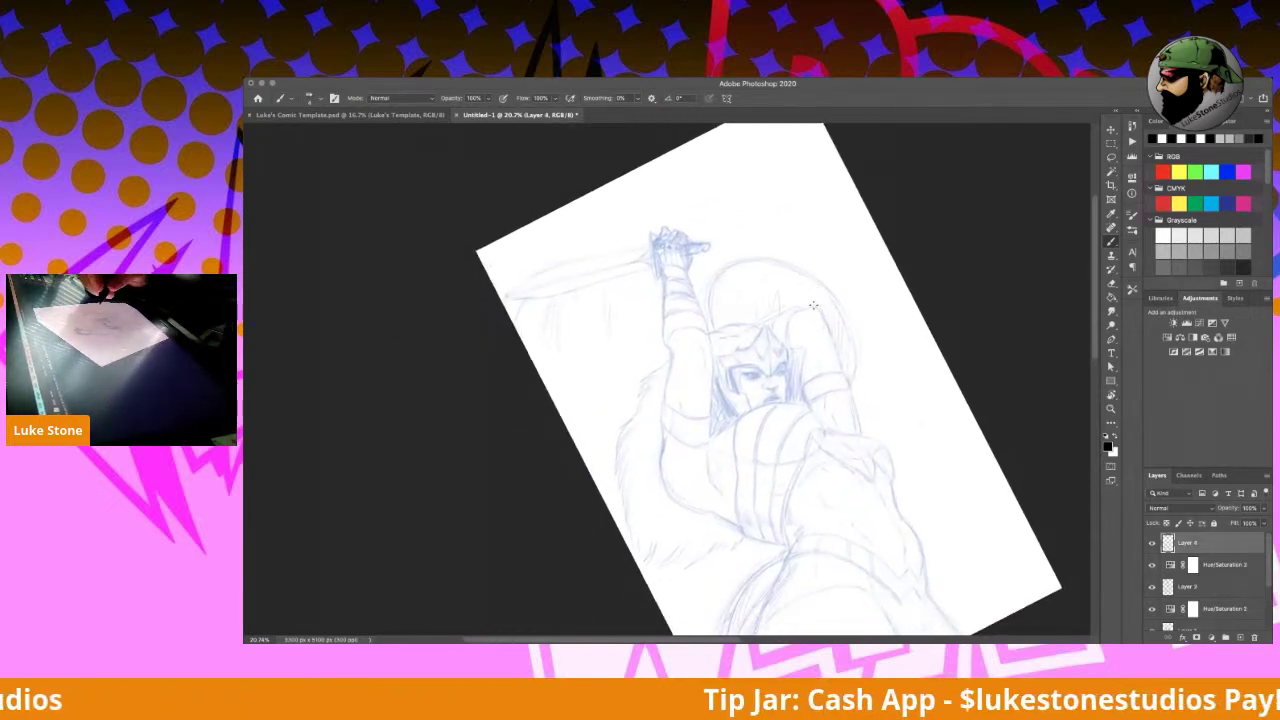
{"action": "scroll", "coordinate": [813, 305], "scroll_direction": "up", "scroll_amount": 2}
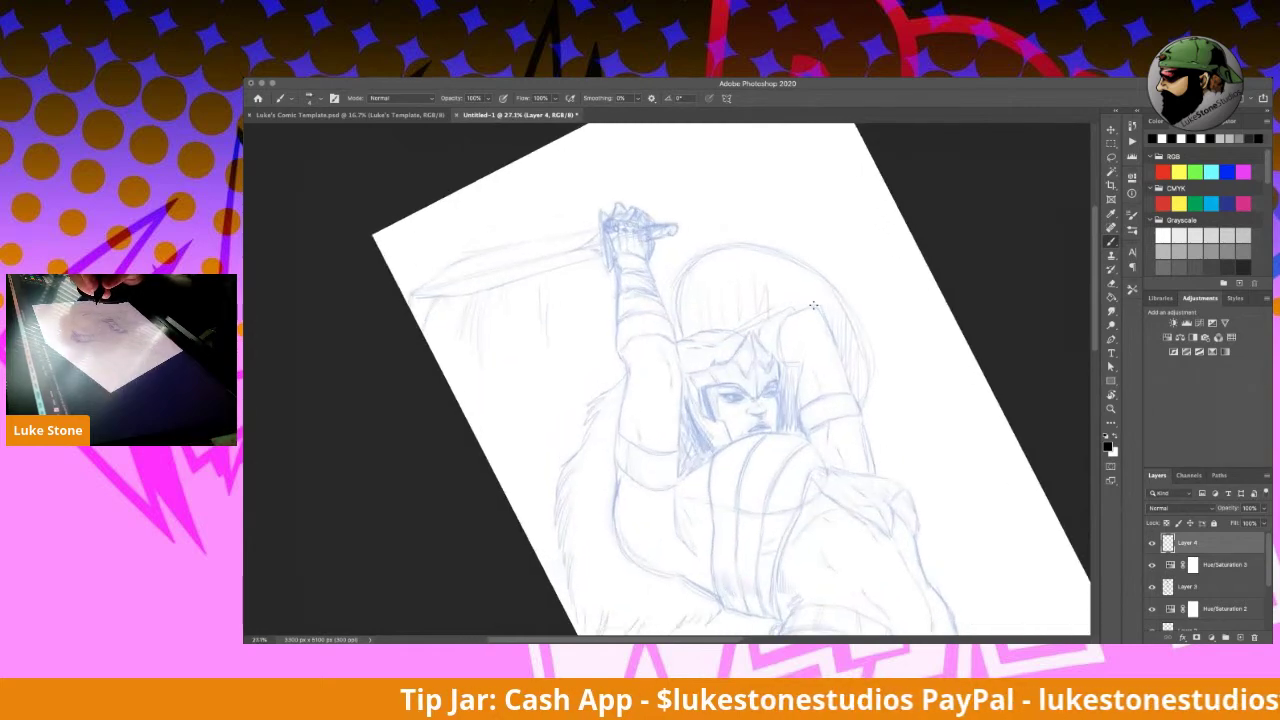
{"action": "scroll", "coordinate": [813, 305], "scroll_direction": "up", "scroll_amount": 1}
{"action": "left_click_drag", "start_coordinate": [749, 383], "coordinate": [870, 437]}
{"action": "mouse_move", "coordinate": [706, 293]}
{"action": "left_mouse_down"}
{"action": "mouse_move", "coordinate": [708, 314]}
{"action": "mouse_move", "coordinate": [738, 294]}
{"action": "mouse_move", "coordinate": [750, 330]}
{"action": "mouse_move", "coordinate": [706, 328]}
{"action": "mouse_move", "coordinate": [704, 405]}
{"action": "left_mouse_up"}
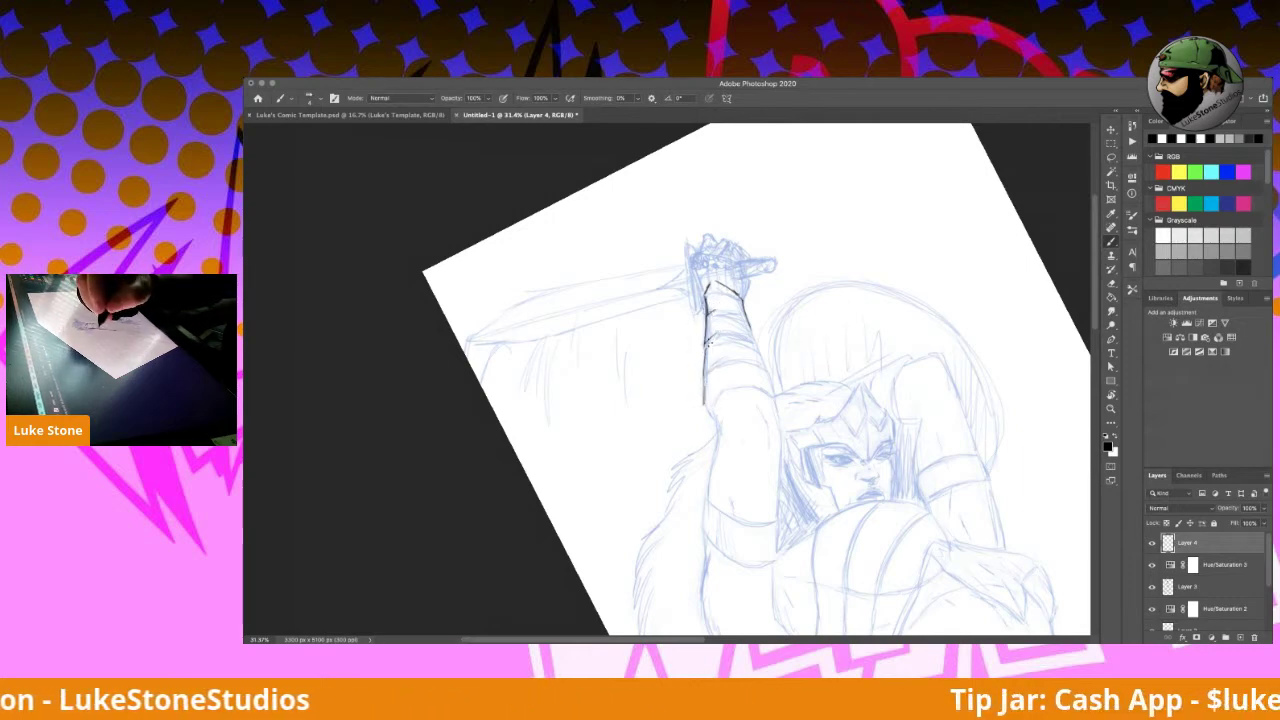
Step: Draw the forearm wraps and the cuff near the elbow in clean dark lines over the blue sketch
{"action": "key", "text": "r"}
{"action": "mouse_move", "coordinate": [748, 296]}
{"action": "left_mouse_down"}
{"action": "mouse_move", "coordinate": [731, 404]}
{"action": "mouse_move", "coordinate": [742, 440]}
{"action": "left_mouse_up"}
{"action": "key", "text": "b"}
{"action": "mouse_move", "coordinate": [750, 388]}
{"action": "left_mouse_down"}
{"action": "mouse_move", "coordinate": [760, 413]}
{"action": "mouse_move", "coordinate": [720, 462]}
{"action": "left_mouse_up"}
{"action": "mouse_move", "coordinate": [712, 416]}
{"action": "left_mouse_down"}
{"action": "mouse_move", "coordinate": [722, 460]}
{"action": "mouse_move", "coordinate": [716, 440]}
{"action": "mouse_move", "coordinate": [656, 436]}
{"action": "mouse_move", "coordinate": [672, 432]}
{"action": "left_mouse_up"}
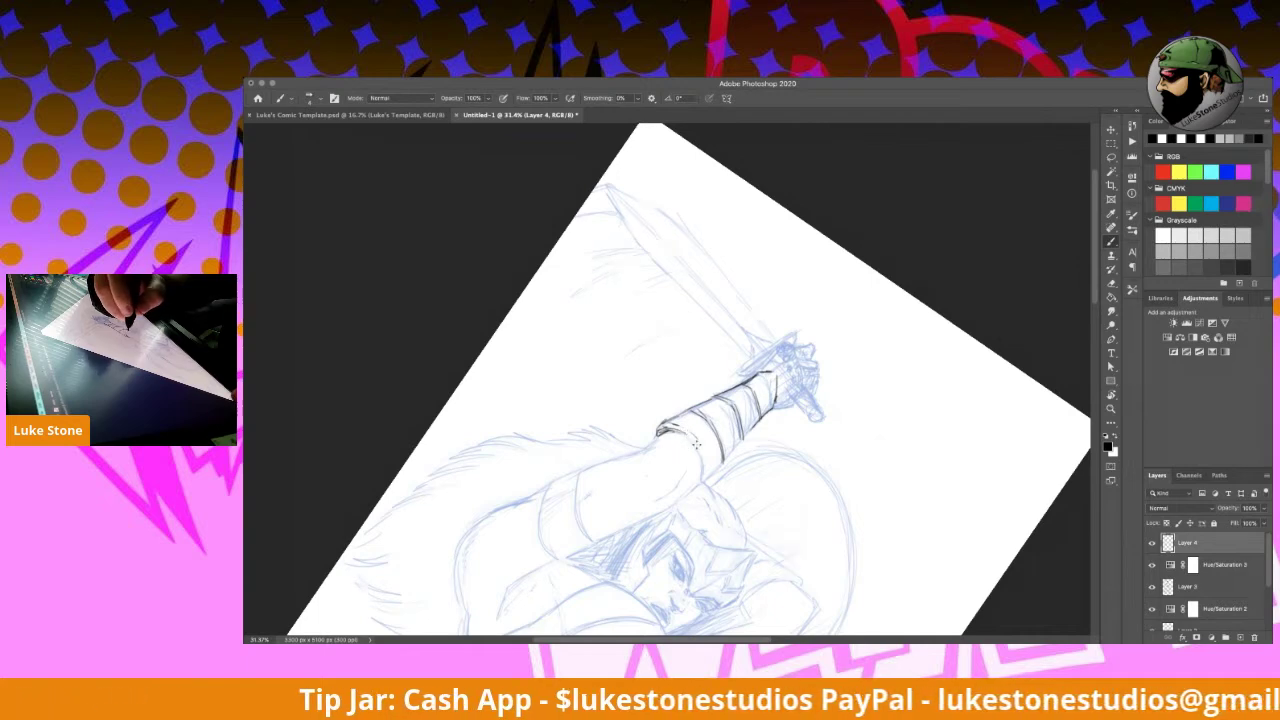
{"action": "left_click_drag", "start_coordinate": [696, 449], "coordinate": [701, 481]}
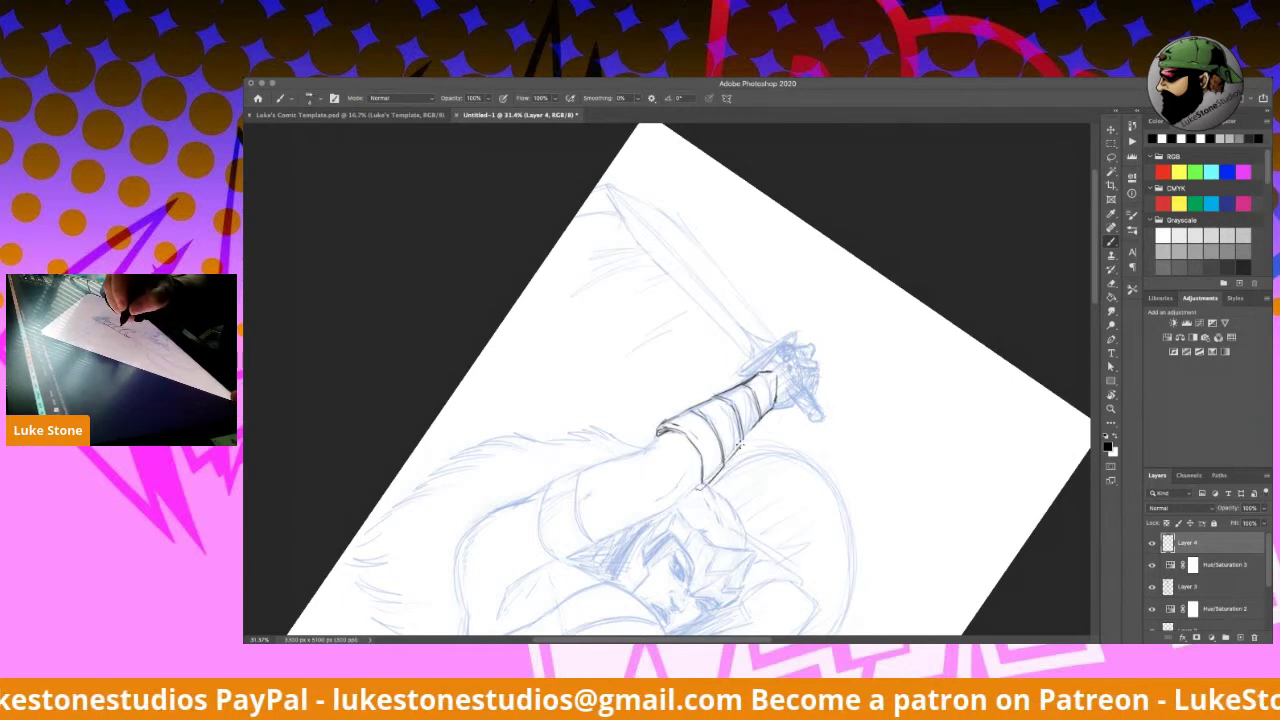
{"action": "left_click_drag", "start_coordinate": [760, 424], "coordinate": [745, 440]}
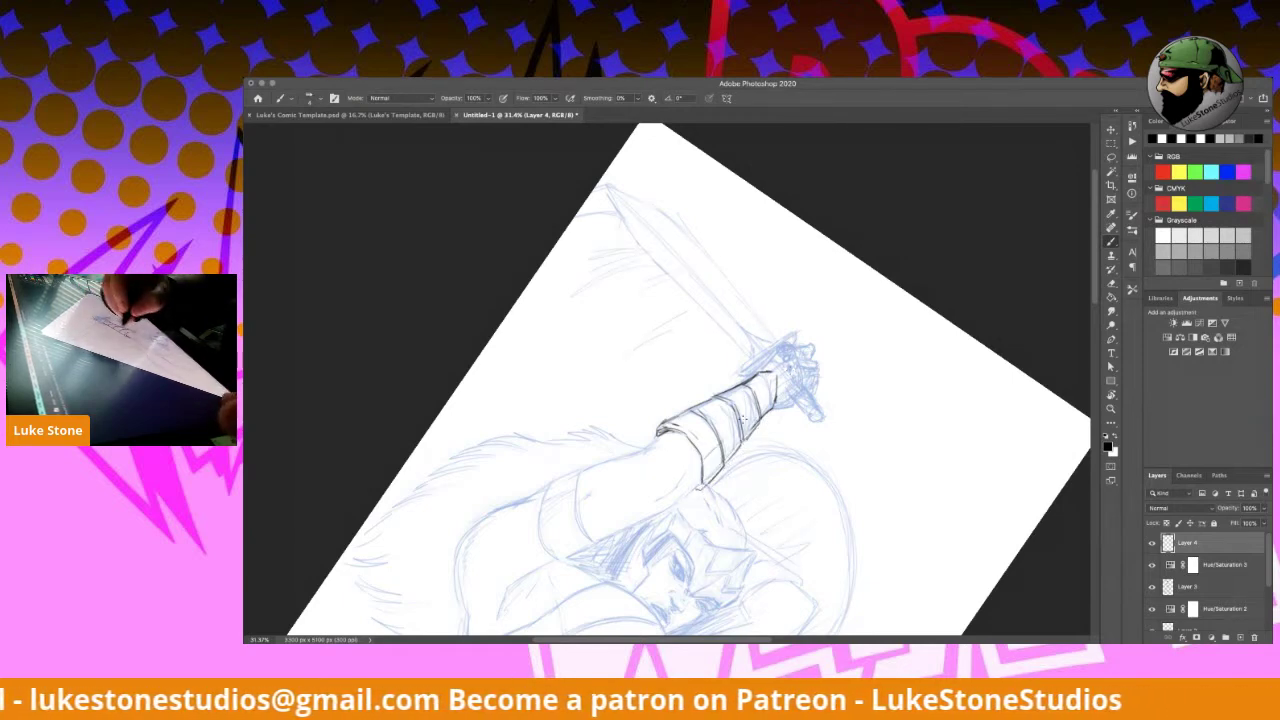
Step: Outline the back of the raised sword hand above the wrist wraps and the first finger in dark lines
{"action": "left_click_drag", "start_coordinate": [762, 371], "coordinate": [791, 347]}
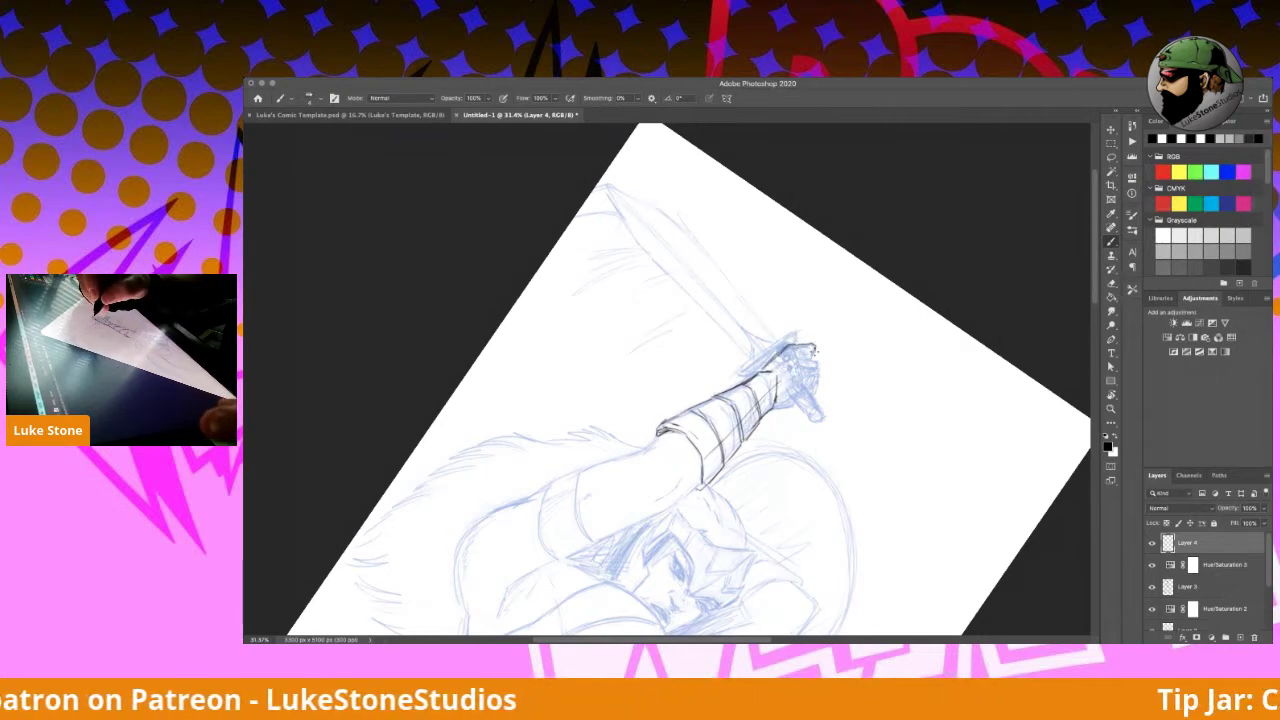
{"action": "key", "text": "r"}
{"action": "left_click_drag", "start_coordinate": [960, 455], "coordinate": [822, 268]}
{"action": "key", "text": "b"}
{"action": "left_click_drag", "start_coordinate": [754, 304], "coordinate": [782, 424]}
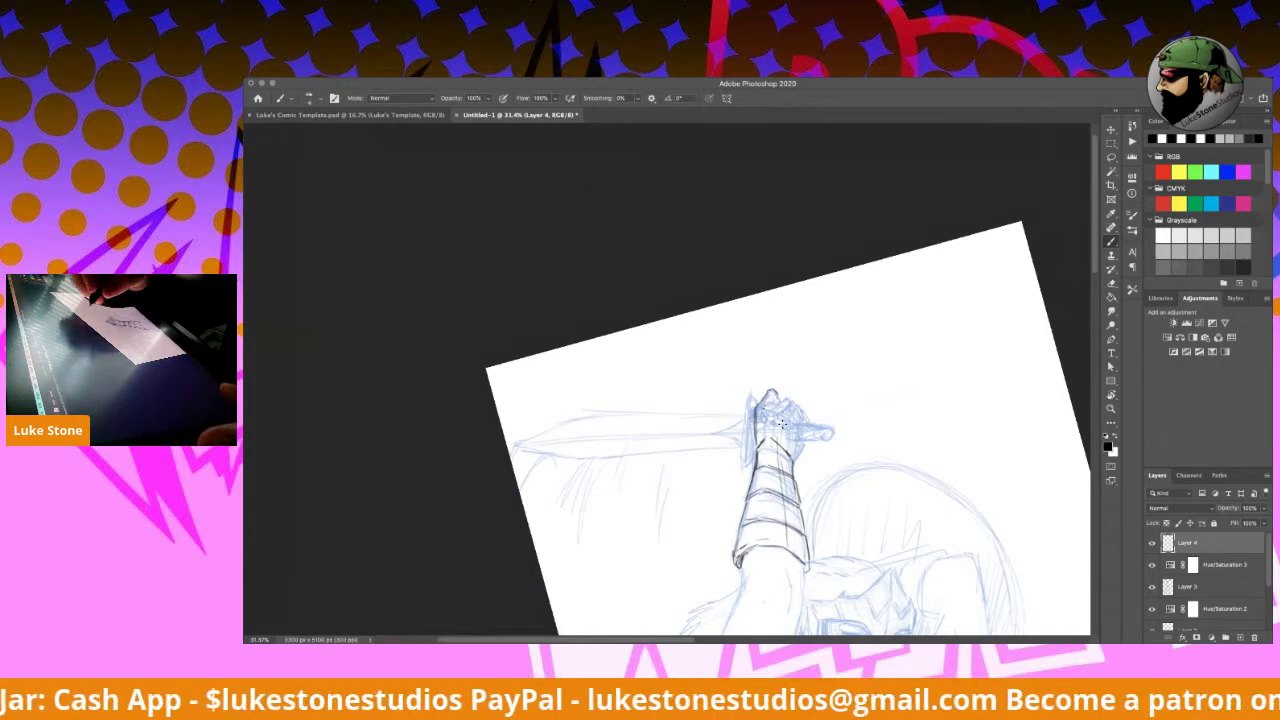
Step: Draw the remaining fingers gripping the sword handle and the rounded pommel in dark lines
{"action": "mouse_move", "coordinate": [768, 404]}
{"action": "left_mouse_down"}
{"action": "mouse_move", "coordinate": [771, 390]}
{"action": "mouse_move", "coordinate": [762, 408]}
{"action": "left_mouse_up"}
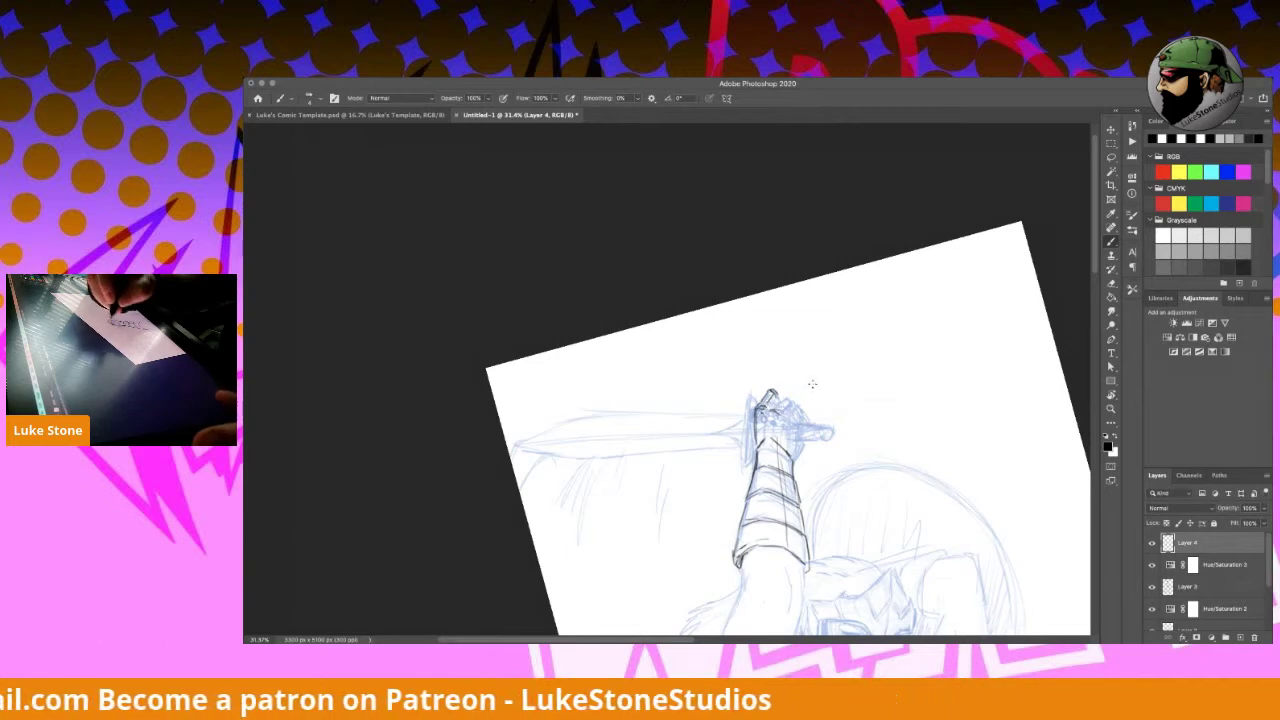
{"action": "left_click_drag", "start_coordinate": [807, 405], "coordinate": [795, 458]}
{"action": "left_click_drag", "start_coordinate": [760, 417], "coordinate": [766, 436]}
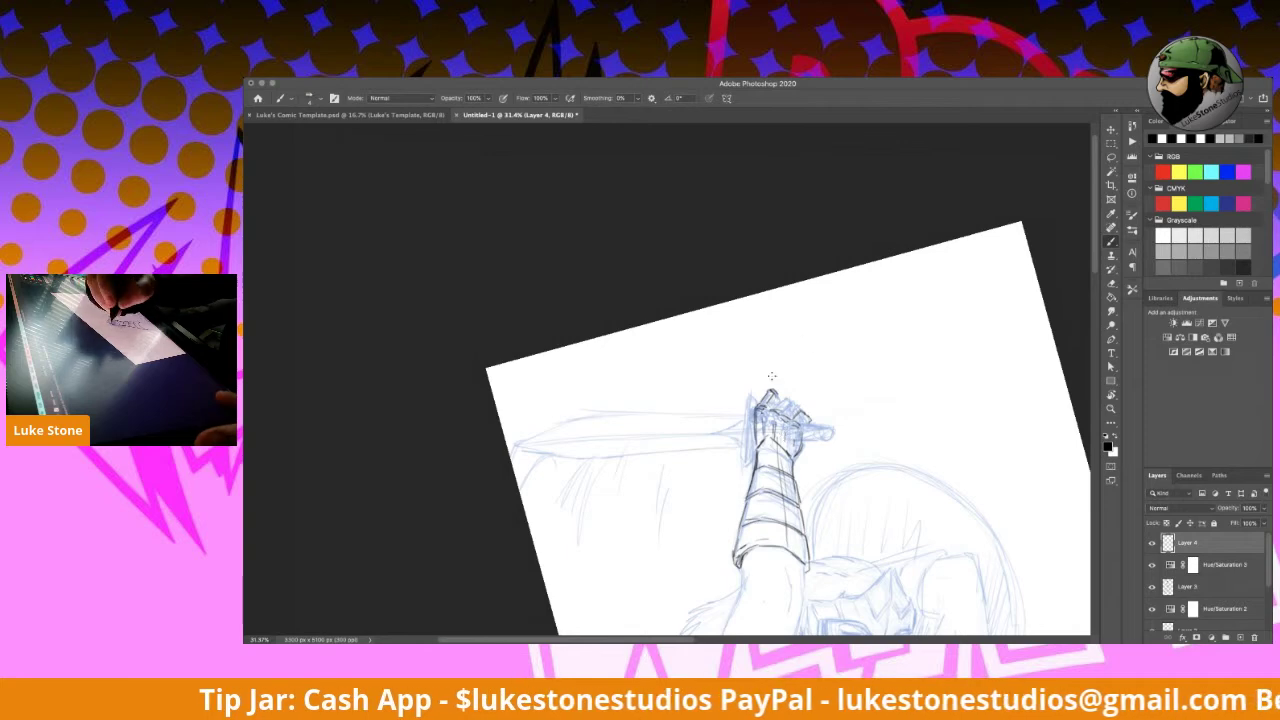
{"action": "mouse_move", "coordinate": [773, 410]}
{"action": "left_mouse_down"}
{"action": "mouse_move", "coordinate": [788, 399]}
{"action": "mouse_move", "coordinate": [801, 410]}
{"action": "mouse_move", "coordinate": [776, 425]}
{"action": "mouse_move", "coordinate": [791, 430]}
{"action": "mouse_move", "coordinate": [758, 436]}
{"action": "mouse_move", "coordinate": [798, 427]}
{"action": "mouse_move", "coordinate": [788, 451]}
{"action": "mouse_move", "coordinate": [816, 434]}
{"action": "mouse_move", "coordinate": [836, 442]}
{"action": "left_mouse_up"}
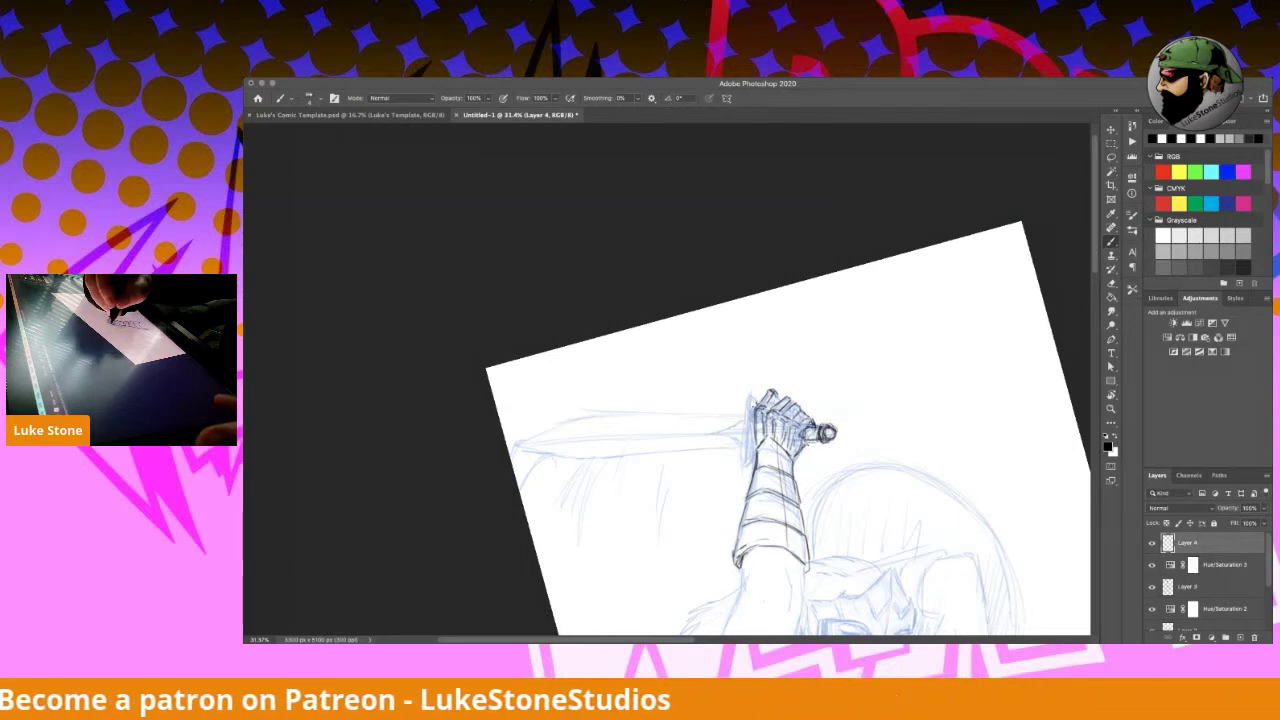
Step: Draw the sword's crossguard beside the fist and darken the lines between the fingers
{"action": "mouse_move", "coordinate": [752, 396]}
{"action": "left_mouse_down"}
{"action": "mouse_move", "coordinate": [746, 460]}
{"action": "mouse_move", "coordinate": [968, 471]}
{"action": "mouse_move", "coordinate": [907, 297]}
{"action": "mouse_move", "coordinate": [827, 182]}
{"action": "left_mouse_up"}
{"action": "key", "text": "r"}
{"action": "key", "text": "b"}
{"action": "left_click_drag", "start_coordinate": [838, 344], "coordinate": [857, 503]}
{"action": "left_click_drag", "start_coordinate": [747, 439], "coordinate": [756, 424]}
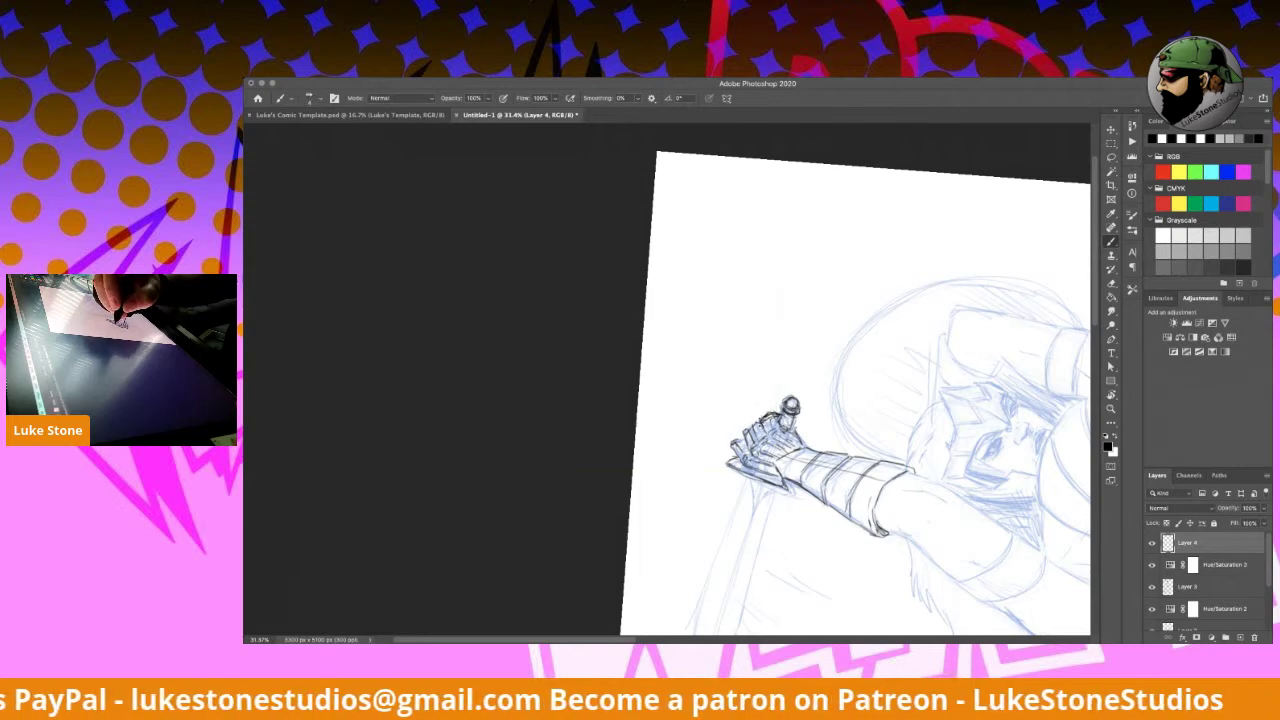
{"action": "left_click_drag", "start_coordinate": [770, 417], "coordinate": [778, 429]}
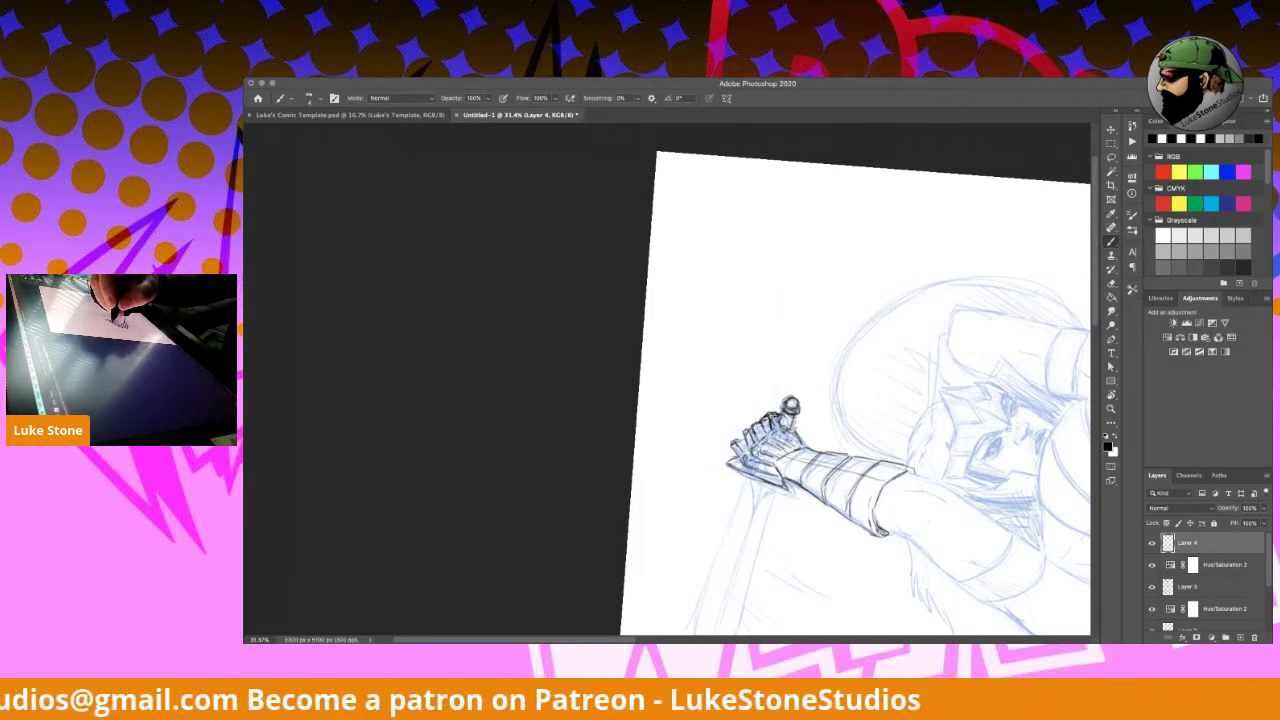
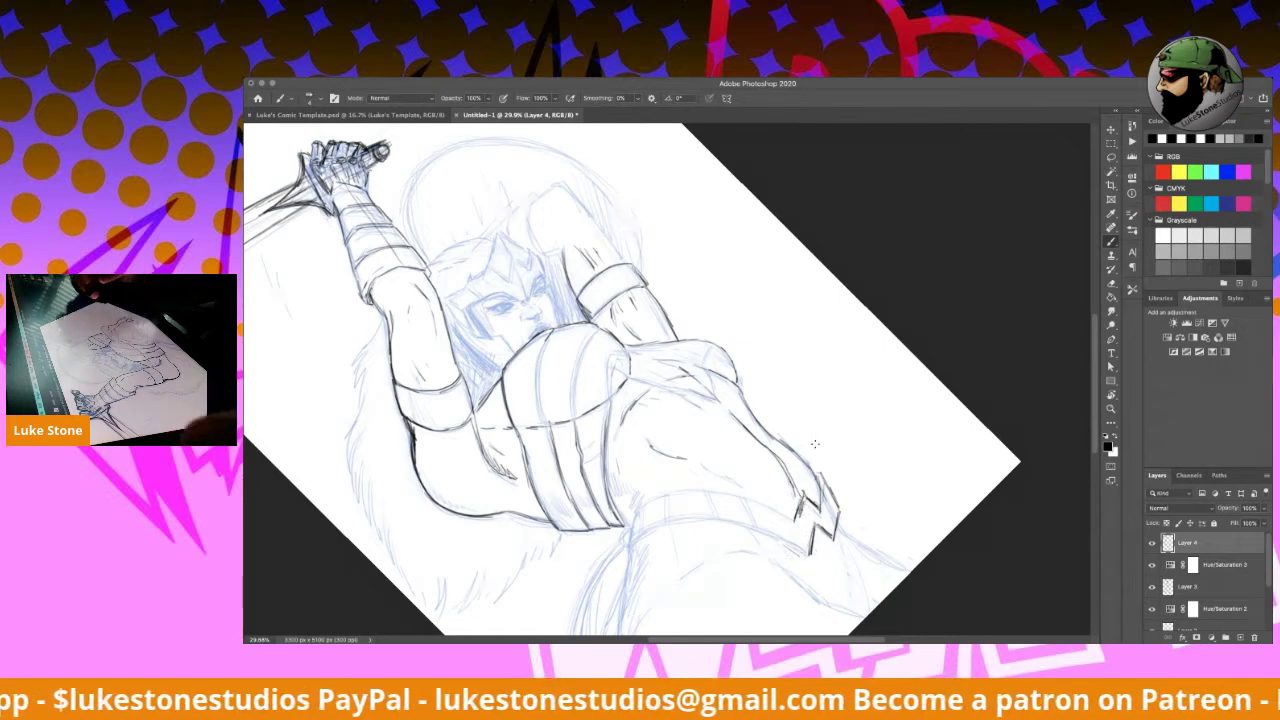
Step: Draw the curved bands running across the upper chest armour in clean dark lines
{"action": "key", "text": "r"}
{"action": "mouse_move", "coordinate": [837, 301]}
{"action": "left_mouse_down"}
{"action": "mouse_move", "coordinate": [870, 452]}
{"action": "mouse_move", "coordinate": [868, 425]}
{"action": "left_mouse_up"}
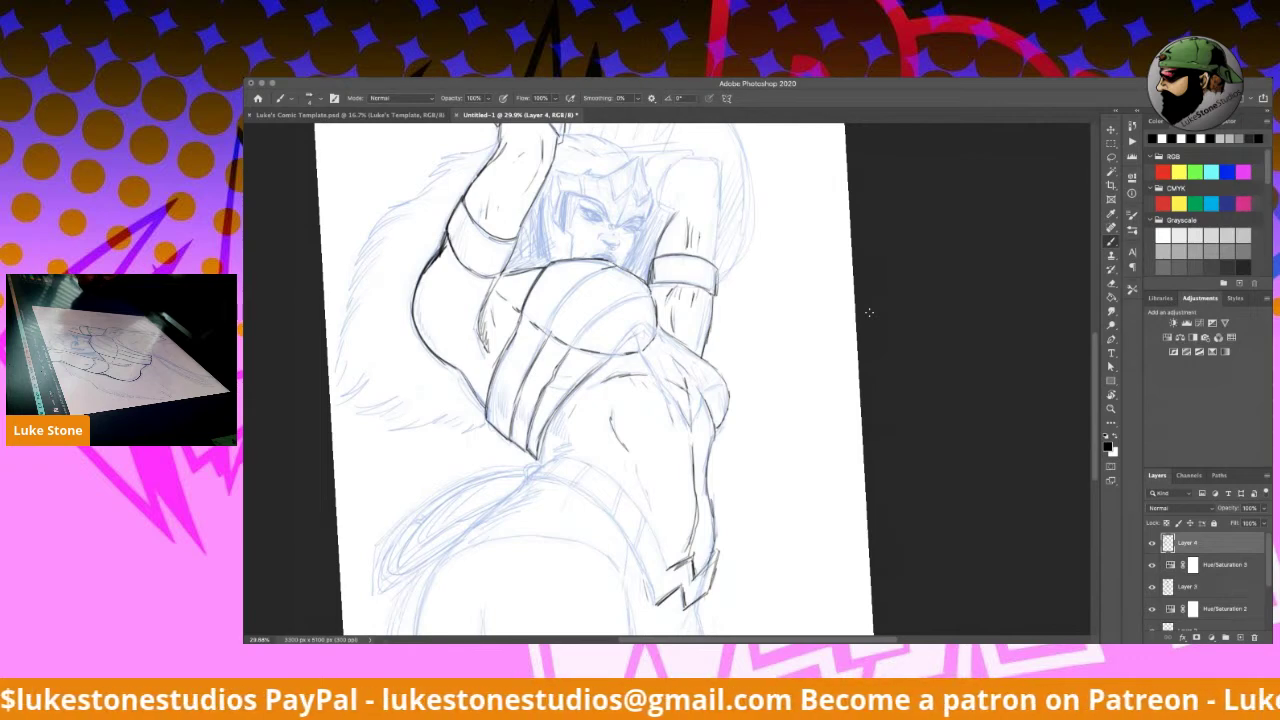
{"action": "left_click_drag", "start_coordinate": [657, 324], "coordinate": [650, 321]}
{"action": "mouse_move", "coordinate": [575, 345]}
{"action": "left_mouse_down"}
{"action": "mouse_move", "coordinate": [600, 315]}
{"action": "mouse_move", "coordinate": [649, 294]}
{"action": "left_mouse_up"}
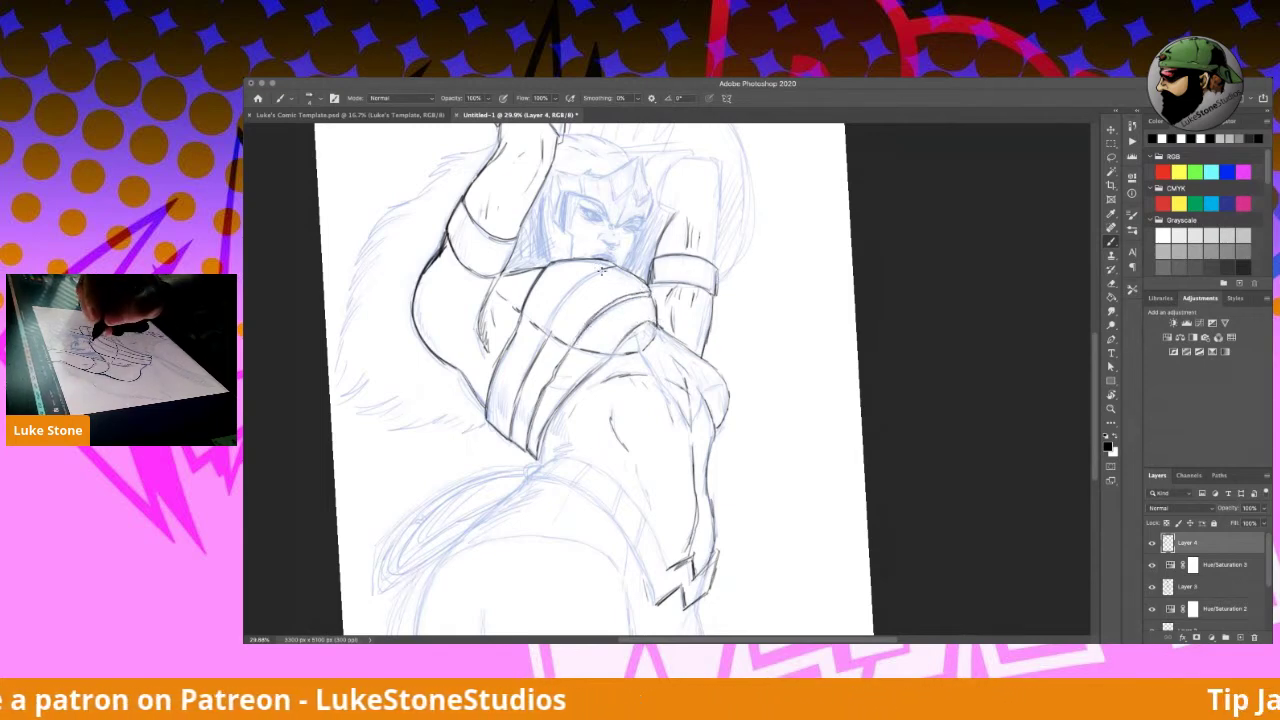
{"action": "mouse_move", "coordinate": [600, 270]}
{"action": "left_mouse_down"}
{"action": "mouse_move", "coordinate": [550, 317]}
{"action": "mouse_move", "coordinate": [590, 281]}
{"action": "left_mouse_up"}
Step: Draw the pointed armour piece and its folds on the far side of the ribs, plus short contour lines on the abdomen
{"action": "left_click_drag", "start_coordinate": [668, 338], "coordinate": [725, 372]}
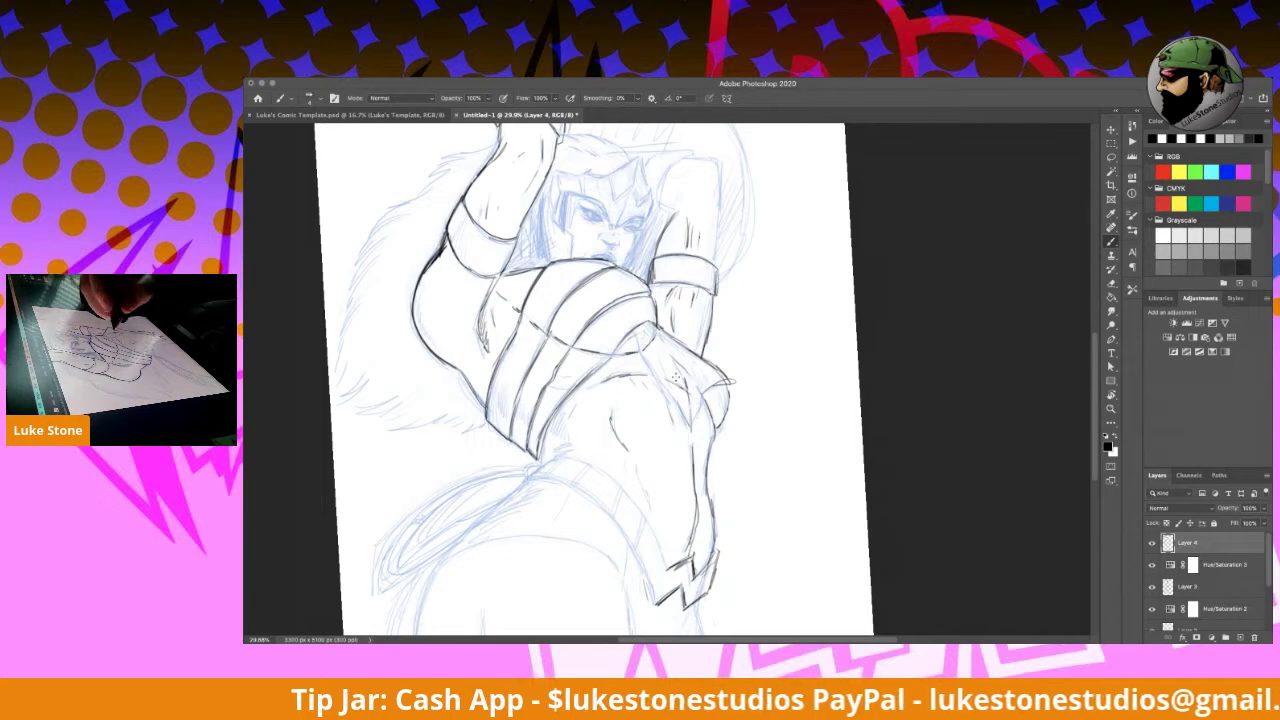
{"action": "mouse_move", "coordinate": [640, 335]}
{"action": "left_mouse_down"}
{"action": "mouse_move", "coordinate": [691, 423]}
{"action": "mouse_move", "coordinate": [703, 395]}
{"action": "left_mouse_up"}
{"action": "mouse_move", "coordinate": [657, 343]}
{"action": "left_mouse_down"}
{"action": "mouse_move", "coordinate": [716, 376]}
{"action": "mouse_move", "coordinate": [718, 420]}
{"action": "left_mouse_up"}
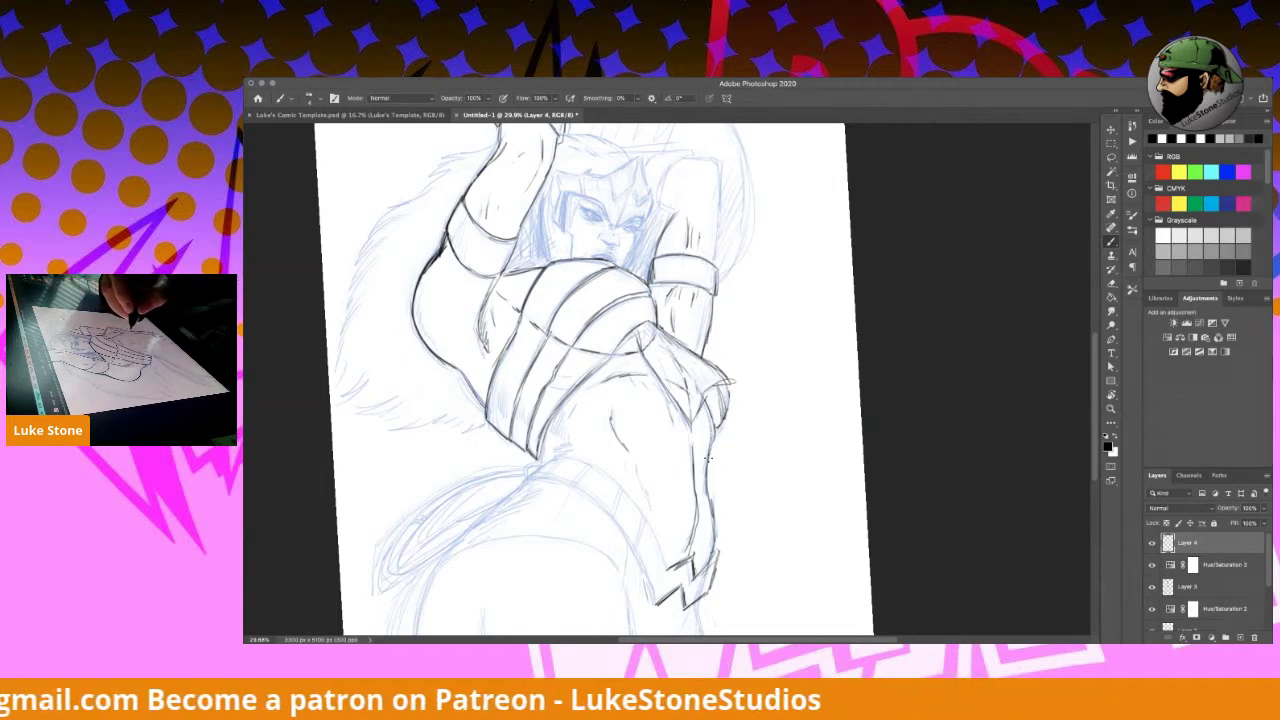
{"action": "left_click_drag", "start_coordinate": [639, 471], "coordinate": [650, 515]}
{"action": "left_click_drag", "start_coordinate": [575, 398], "coordinate": [555, 438]}
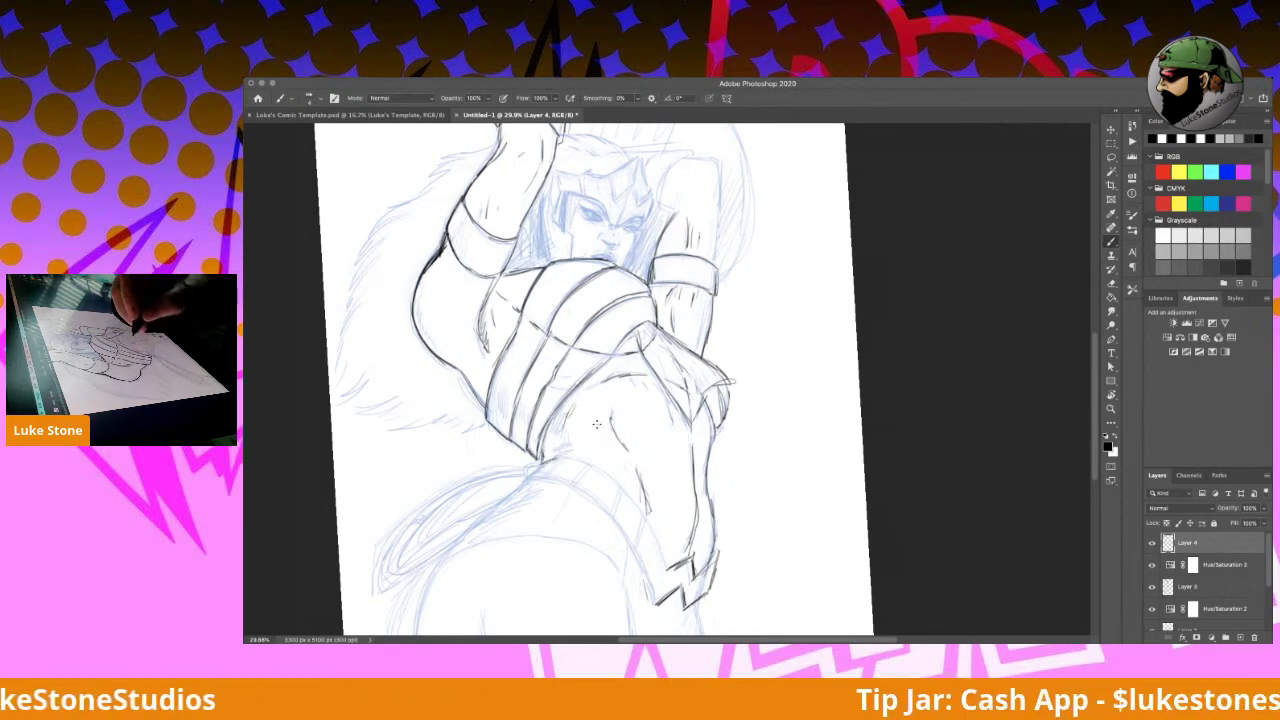
Step: Draw the upper and lower edges of the belt curving from the near hip to its zigzag front
{"action": "key", "text": "r"}
{"action": "left_click_drag", "start_coordinate": [923, 517], "coordinate": [840, 235]}
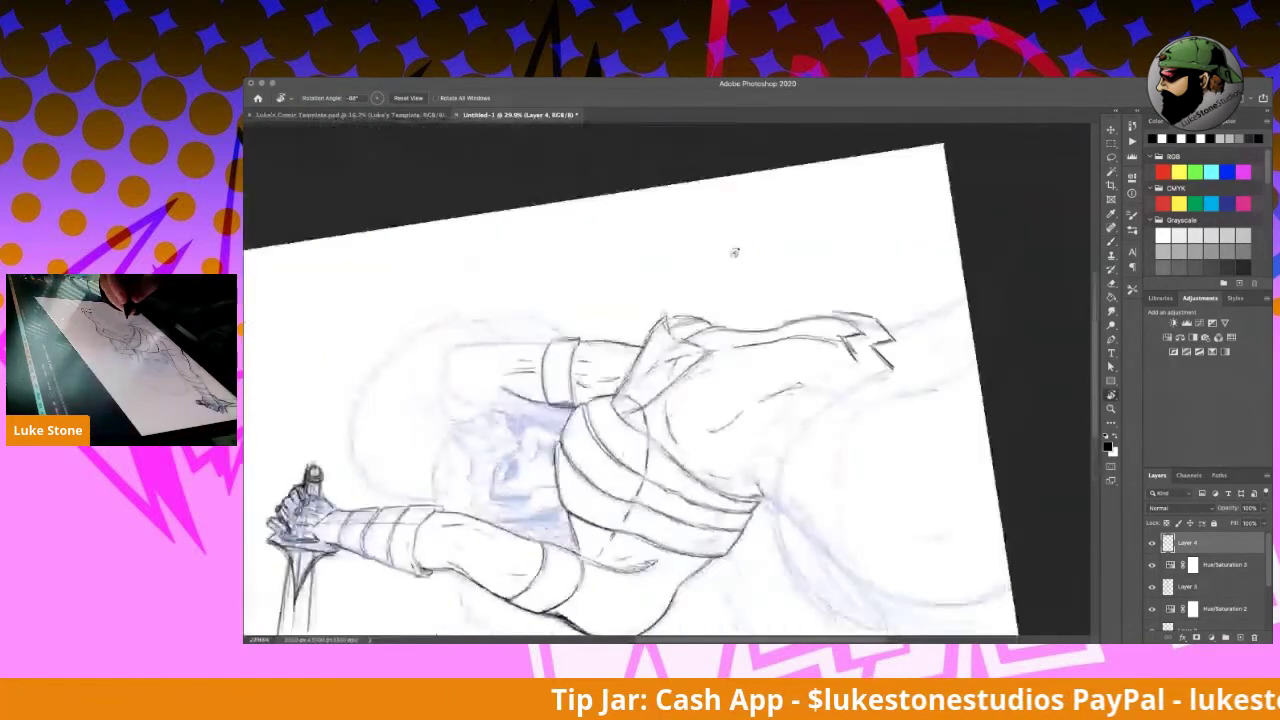
{"action": "key", "text": "b"}
{"action": "mouse_move", "coordinate": [754, 475]}
{"action": "left_mouse_down"}
{"action": "mouse_move", "coordinate": [763, 440]}
{"action": "mouse_move", "coordinate": [810, 388]}
{"action": "mouse_move", "coordinate": [852, 360]}
{"action": "mouse_move", "coordinate": [906, 368]}
{"action": "mouse_move", "coordinate": [840, 400]}
{"action": "mouse_move", "coordinate": [792, 450]}
{"action": "left_mouse_up"}
{"action": "mouse_move", "coordinate": [836, 404]}
{"action": "left_mouse_down"}
{"action": "mouse_move", "coordinate": [782, 490]}
{"action": "mouse_move", "coordinate": [775, 467]}
{"action": "mouse_move", "coordinate": [766, 507]}
{"action": "mouse_move", "coordinate": [785, 522]}
{"action": "left_mouse_up"}
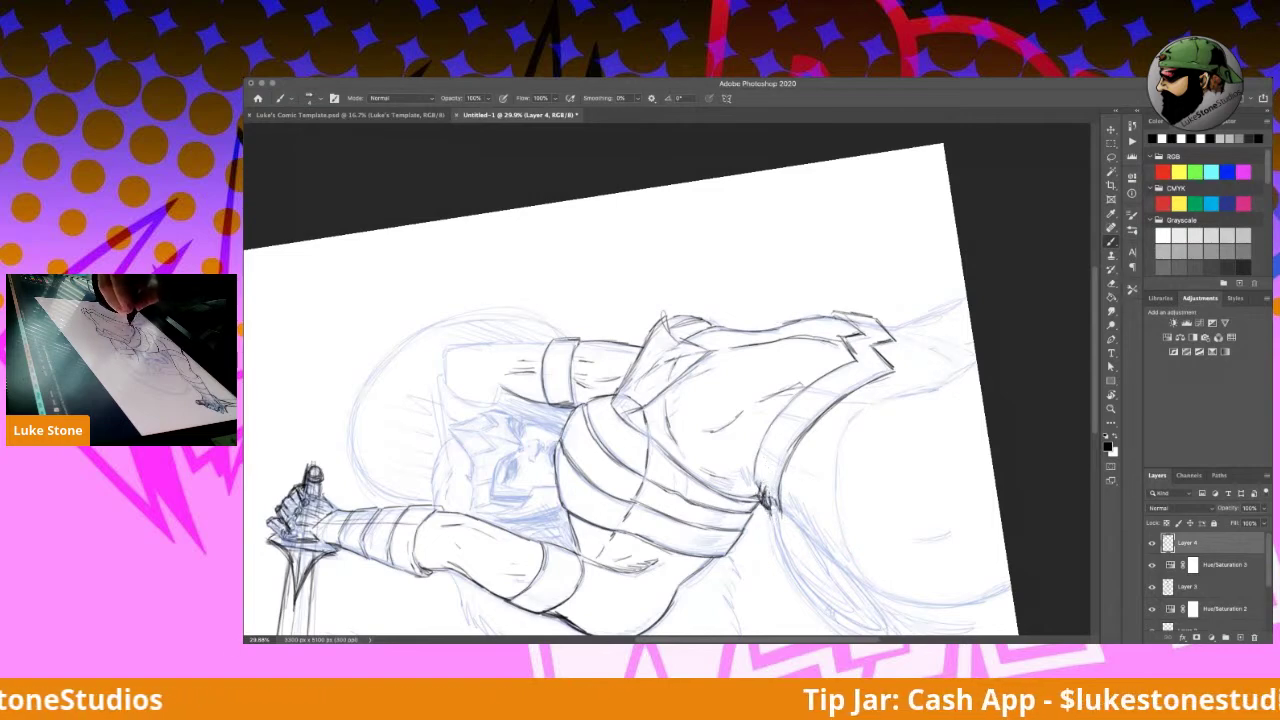
Step: Divide the belt into segments with short dark cross lines
{"action": "mouse_move", "coordinate": [776, 496]}
{"action": "left_mouse_down"}
{"action": "mouse_move", "coordinate": [786, 450]}
{"action": "mouse_move", "coordinate": [890, 371]}
{"action": "mouse_move", "coordinate": [801, 622]}
{"action": "left_mouse_up"}
{"action": "key", "text": "r"}
{"action": "key", "text": "b"}
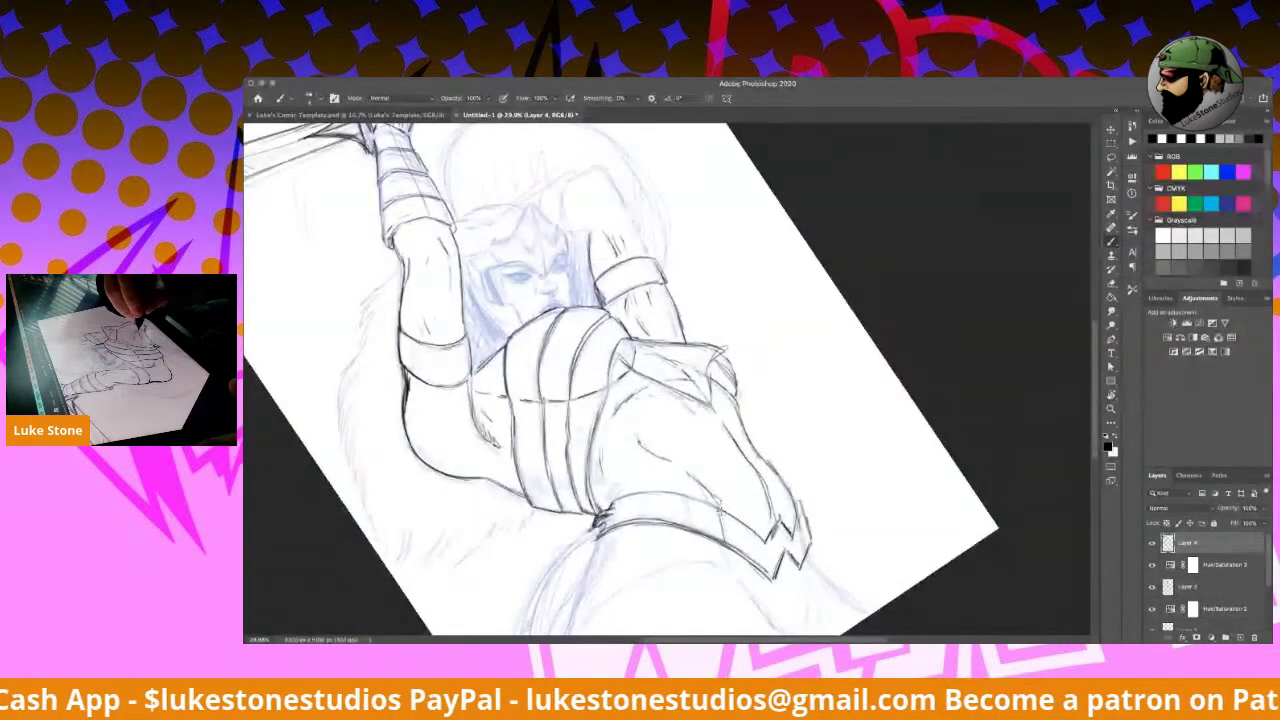
{"action": "left_click_drag", "start_coordinate": [642, 494], "coordinate": [639, 521]}
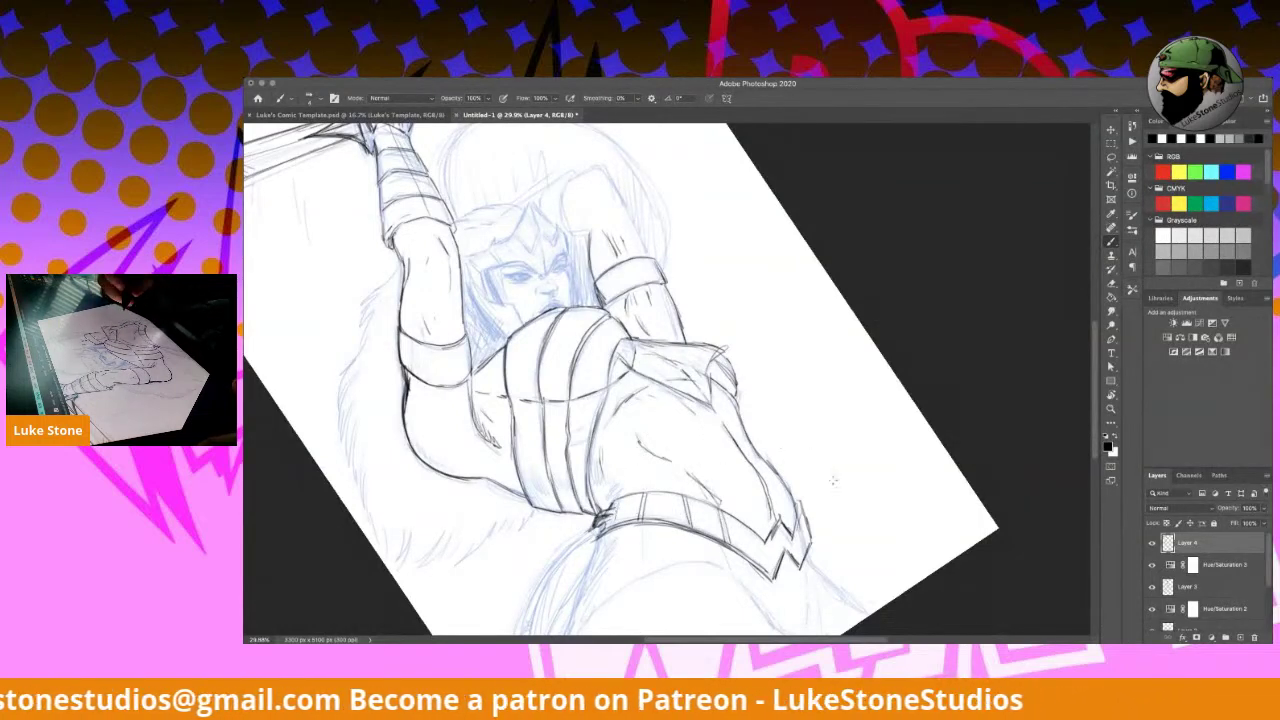
Step: Draw the pointed cloth hanging below the belt's zigzag front down to the page edge
{"action": "left_click_drag", "start_coordinate": [871, 519], "coordinate": [856, 359]}
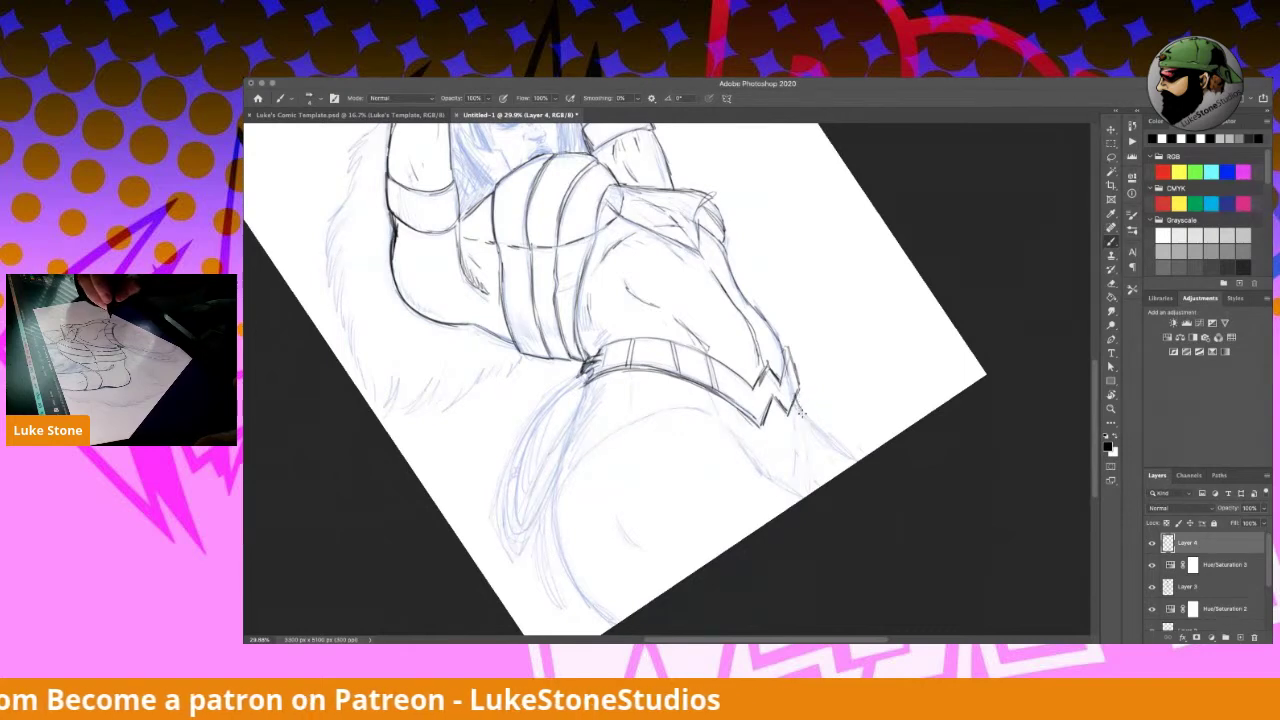
{"action": "left_click_drag", "start_coordinate": [800, 413], "coordinate": [806, 492]}
{"action": "mouse_move", "coordinate": [722, 420]}
{"action": "left_mouse_down"}
{"action": "mouse_move", "coordinate": [757, 471]}
{"action": "mouse_move", "coordinate": [804, 497]}
{"action": "left_mouse_up"}
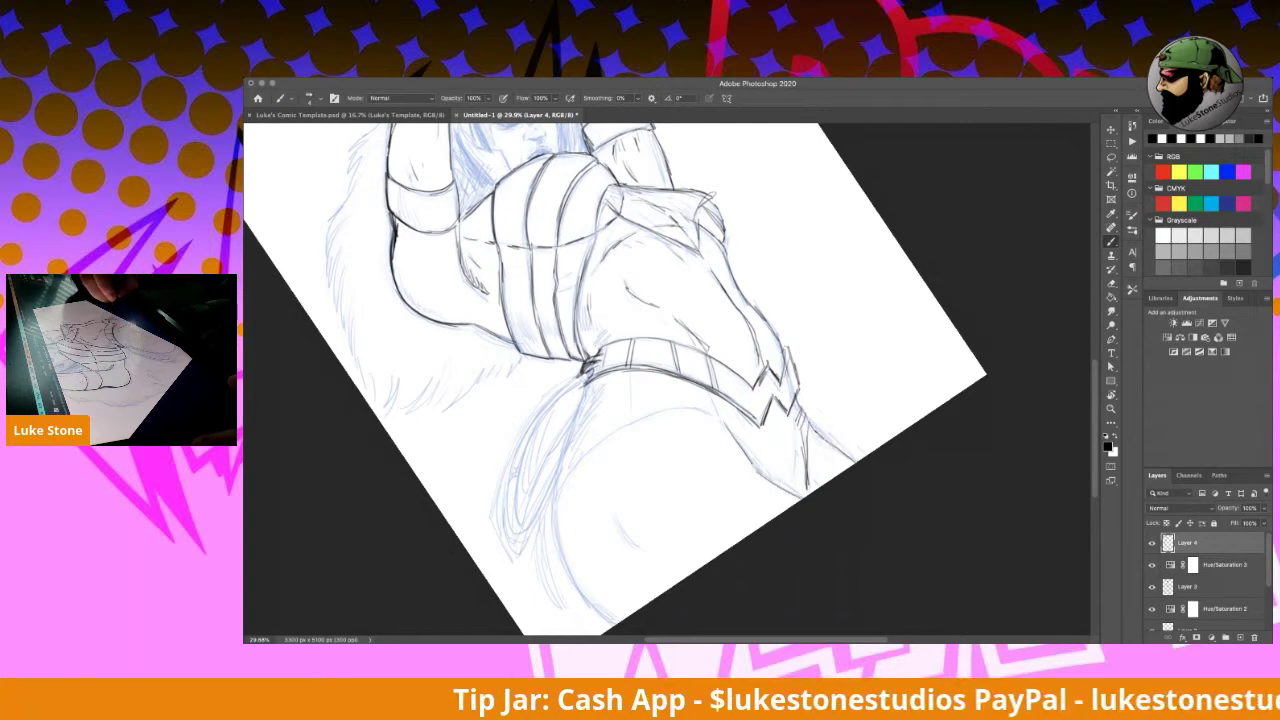
Step: Draw the long upper contour of the near thigh, curving from the front cloth towards the hip
{"action": "key", "text": "r"}
{"action": "mouse_move", "coordinate": [966, 514]}
{"action": "left_mouse_down"}
{"action": "mouse_move", "coordinate": [767, 222]}
{"action": "mouse_move", "coordinate": [624, 198]}
{"action": "left_mouse_up"}
{"action": "key", "text": "b"}
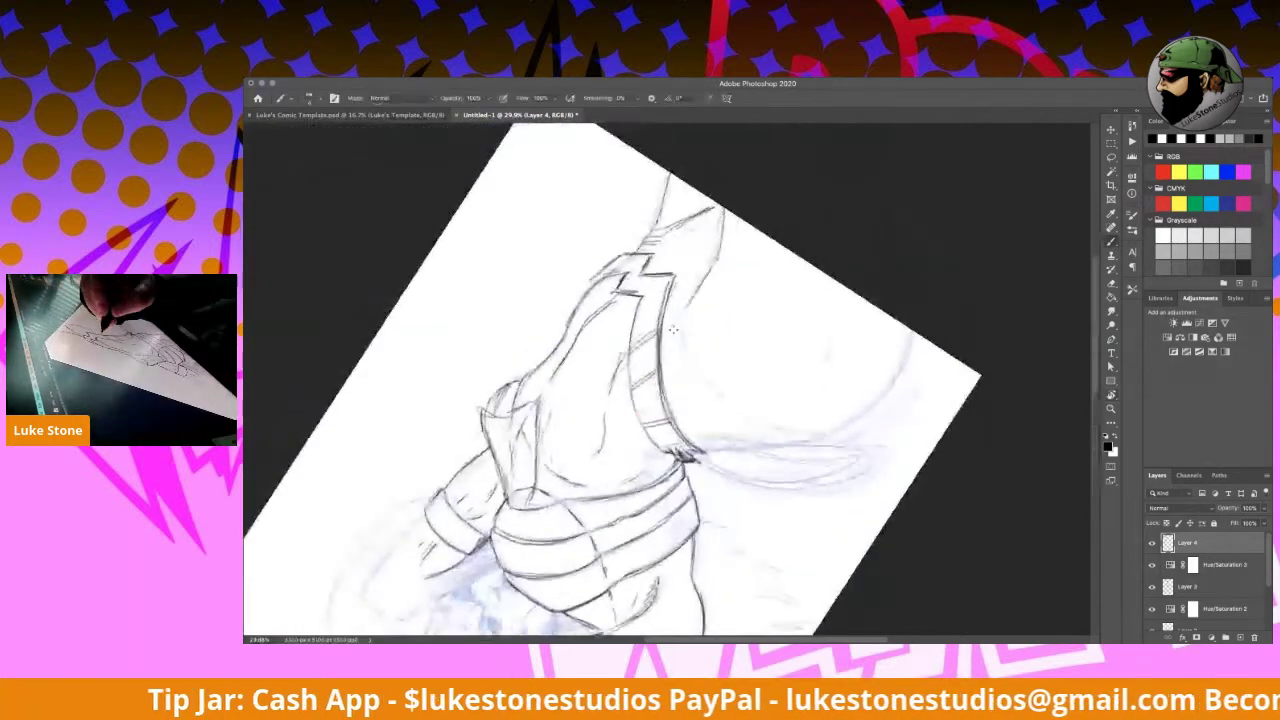
{"action": "mouse_move", "coordinate": [711, 267]}
{"action": "left_mouse_down"}
{"action": "mouse_move", "coordinate": [687, 338]}
{"action": "mouse_move", "coordinate": [706, 384]}
{"action": "left_mouse_up"}
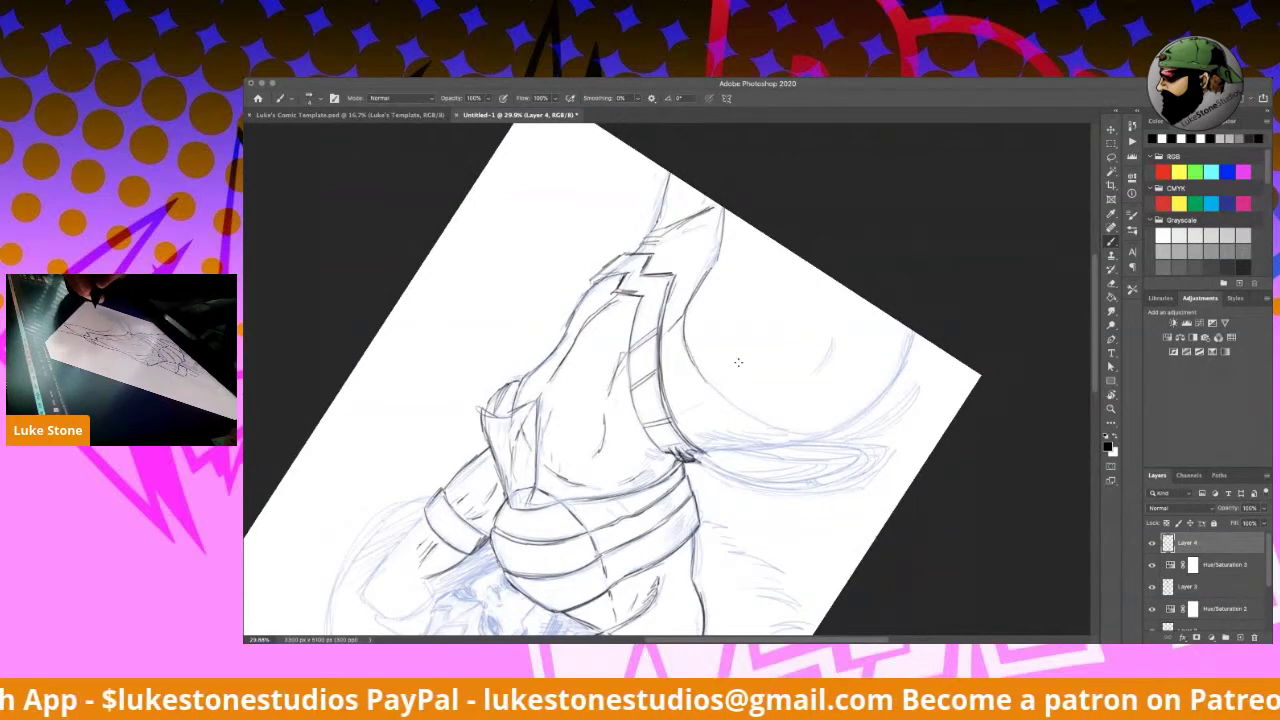
{"action": "key", "text": "r"}
{"action": "mouse_move", "coordinate": [843, 285]}
{"action": "left_mouse_down"}
{"action": "mouse_move", "coordinate": [871, 277]}
{"action": "mouse_move", "coordinate": [920, 429]}
{"action": "mouse_move", "coordinate": [778, 464]}
{"action": "mouse_move", "coordinate": [770, 379]}
{"action": "left_mouse_up"}
{"action": "mouse_move", "coordinate": [690, 305]}
{"action": "left_mouse_down"}
{"action": "mouse_move", "coordinate": [676, 360]}
{"action": "mouse_move", "coordinate": [681, 452]}
{"action": "left_mouse_up"}
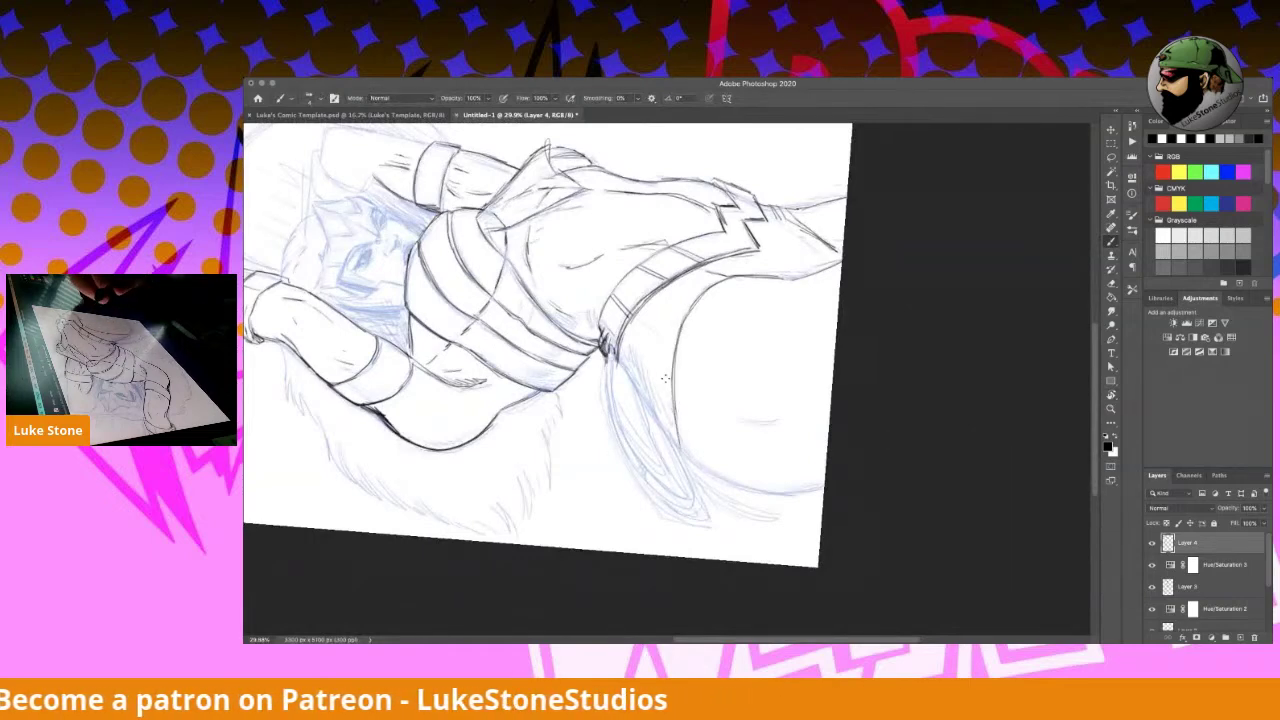
{"action": "left_click_drag", "start_coordinate": [667, 407], "coordinate": [692, 462]}
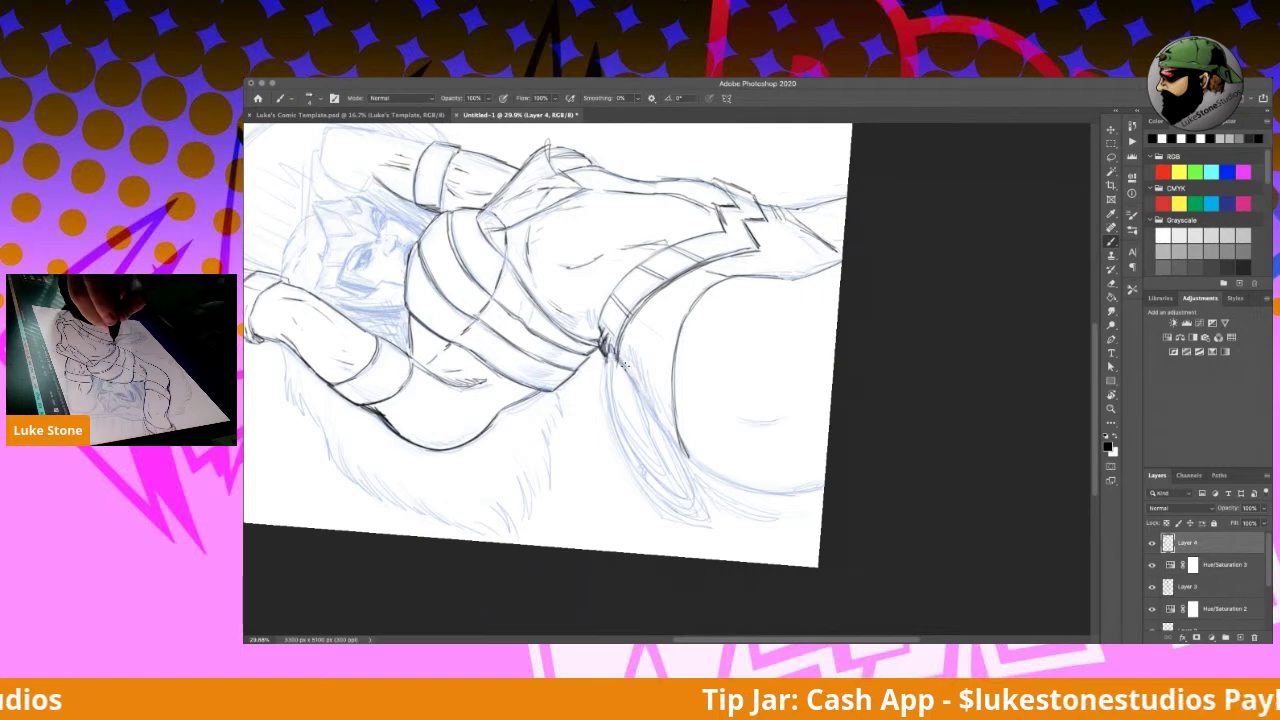
Step: Draw the inner folds of the cloth hanging from the near hip with long dark strokes
{"action": "left_click_drag", "start_coordinate": [609, 354], "coordinate": [627, 388]}
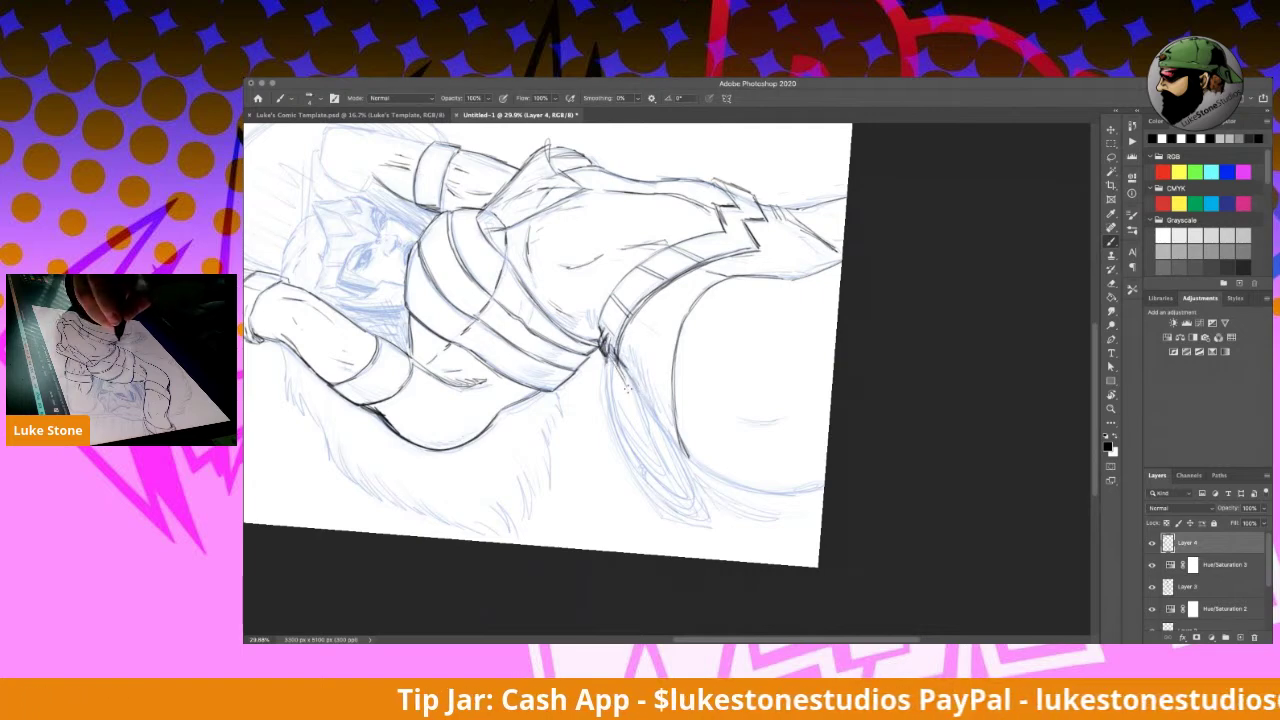
{"action": "mouse_move", "coordinate": [611, 345]}
{"action": "left_mouse_down"}
{"action": "mouse_move", "coordinate": [631, 370]}
{"action": "mouse_move", "coordinate": [621, 375]}
{"action": "mouse_move", "coordinate": [652, 436]}
{"action": "left_mouse_up"}
{"action": "left_click_drag", "start_coordinate": [632, 390], "coordinate": [668, 470]}
{"action": "left_click_drag", "start_coordinate": [634, 372], "coordinate": [688, 492]}
{"action": "left_click_drag", "start_coordinate": [614, 366], "coordinate": [650, 438]}
{"action": "left_click_drag", "start_coordinate": [628, 390], "coordinate": [664, 470]}
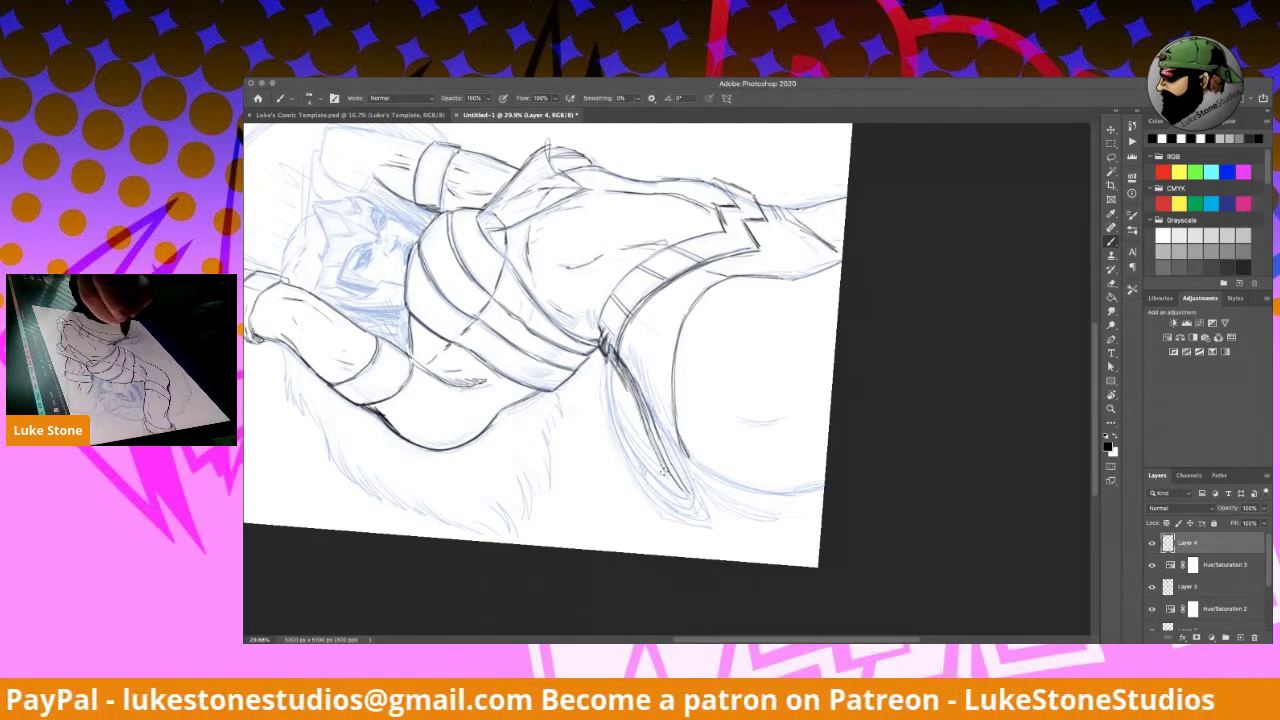
Step: Draw the outer edges and rounded lower end of the hip cloth with long curved strokes
{"action": "mouse_move", "coordinate": [622, 380]}
{"action": "left_mouse_down"}
{"action": "mouse_move", "coordinate": [666, 480]}
{"action": "mouse_move", "coordinate": [692, 494]}
{"action": "left_mouse_up"}
{"action": "mouse_move", "coordinate": [654, 424]}
{"action": "left_mouse_down"}
{"action": "mouse_move", "coordinate": [680, 459]}
{"action": "mouse_move", "coordinate": [653, 411]}
{"action": "mouse_move", "coordinate": [702, 502]}
{"action": "left_mouse_up"}
{"action": "mouse_move", "coordinate": [608, 360]}
{"action": "left_mouse_down"}
{"action": "mouse_move", "coordinate": [628, 442]}
{"action": "mouse_move", "coordinate": [656, 482]}
{"action": "mouse_move", "coordinate": [614, 398]}
{"action": "mouse_move", "coordinate": [626, 452]}
{"action": "left_mouse_up"}
{"action": "left_click_drag", "start_coordinate": [608, 396], "coordinate": [660, 496]}
{"action": "mouse_move", "coordinate": [622, 434]}
{"action": "left_mouse_down"}
{"action": "mouse_move", "coordinate": [678, 497]}
{"action": "mouse_move", "coordinate": [669, 502]}
{"action": "mouse_move", "coordinate": [692, 505]}
{"action": "mouse_move", "coordinate": [664, 500]}
{"action": "mouse_move", "coordinate": [714, 522]}
{"action": "left_mouse_up"}
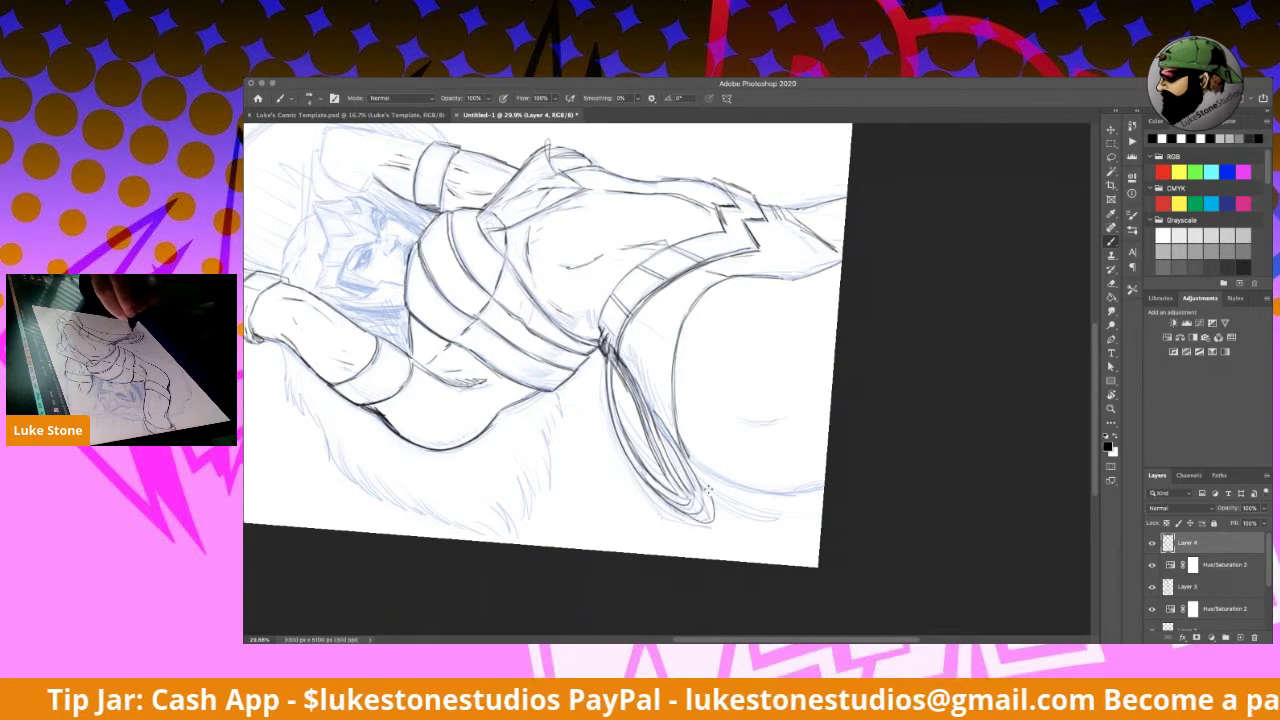
Step: Add a frayed tassel beyond the hip cloth's lower end and hatch the shadow between the cloth and the thigh
{"action": "mouse_move", "coordinate": [612, 370]}
{"action": "left_mouse_down"}
{"action": "mouse_move", "coordinate": [644, 458]}
{"action": "mouse_move", "coordinate": [627, 408]}
{"action": "mouse_move", "coordinate": [654, 470]}
{"action": "mouse_move", "coordinate": [748, 542]}
{"action": "left_mouse_up"}
{"action": "left_click_drag", "start_coordinate": [738, 532], "coordinate": [745, 552]}
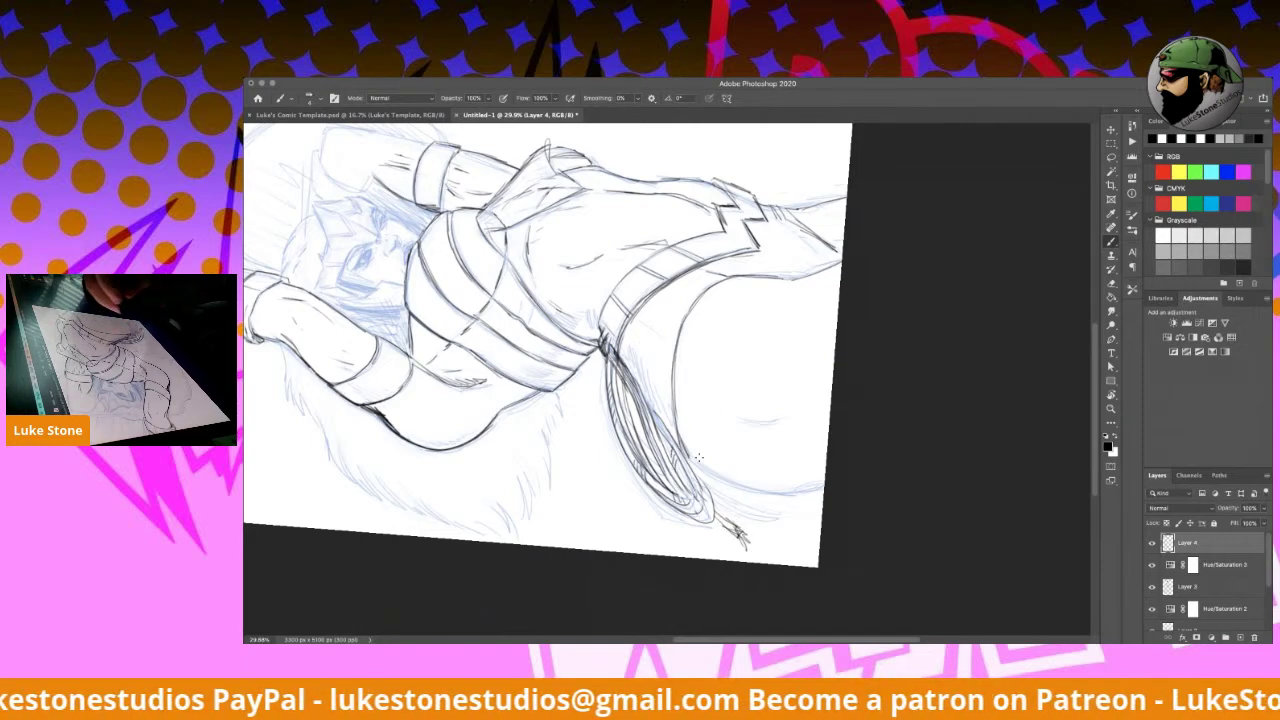
{"action": "left_click_drag", "start_coordinate": [624, 336], "coordinate": [690, 458]}
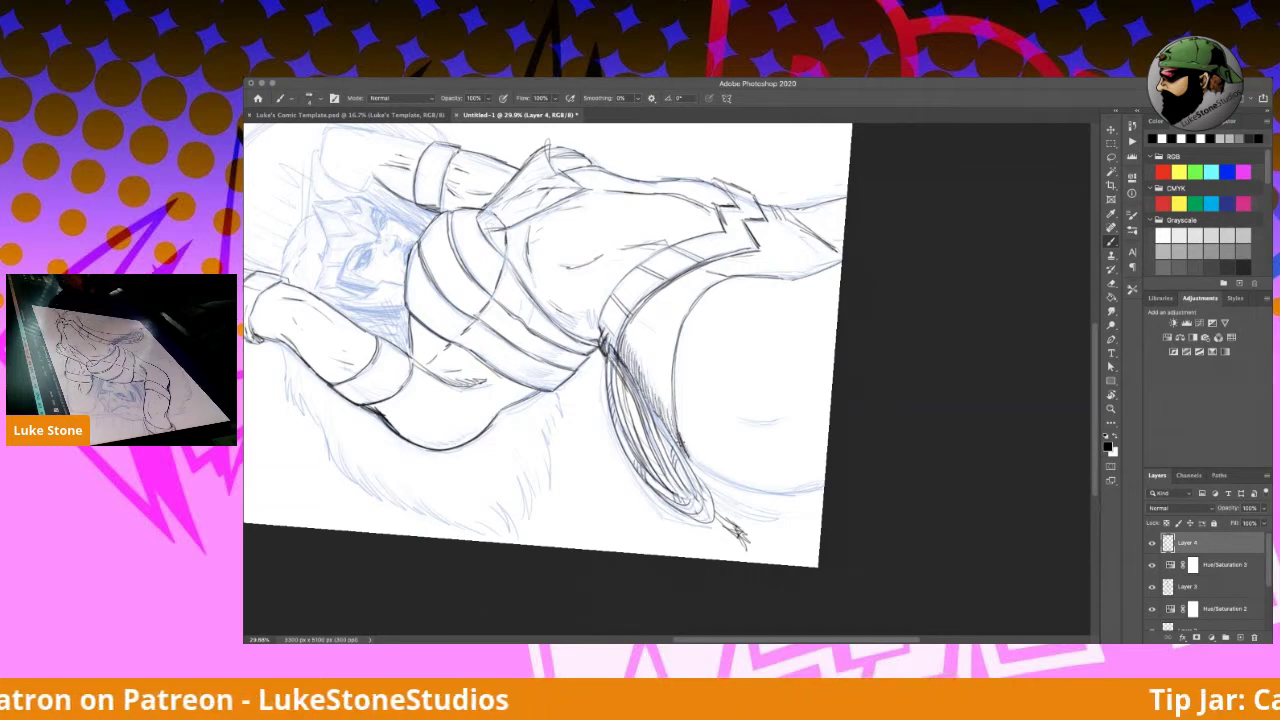
Step: Draw the near thigh's outer contour and inner muscle marks, and hatch the cloth below the belt's front
{"action": "key", "text": "r"}
{"action": "mouse_move", "coordinate": [887, 286]}
{"action": "left_mouse_down"}
{"action": "mouse_move", "coordinate": [896, 311]}
{"action": "mouse_move", "coordinate": [748, 503]}
{"action": "left_mouse_up"}
{"action": "mouse_move", "coordinate": [608, 408]}
{"action": "left_mouse_down"}
{"action": "mouse_move", "coordinate": [597, 505]}
{"action": "mouse_move", "coordinate": [630, 562]}
{"action": "left_mouse_up"}
{"action": "key", "text": "b"}
{"action": "left_click_drag", "start_coordinate": [596, 470], "coordinate": [628, 566]}
{"action": "mouse_move", "coordinate": [664, 450]}
{"action": "left_mouse_down"}
{"action": "mouse_move", "coordinate": [682, 505]}
{"action": "mouse_move", "coordinate": [672, 494]}
{"action": "mouse_move", "coordinate": [672, 478]}
{"action": "mouse_move", "coordinate": [688, 504]}
{"action": "left_mouse_up"}
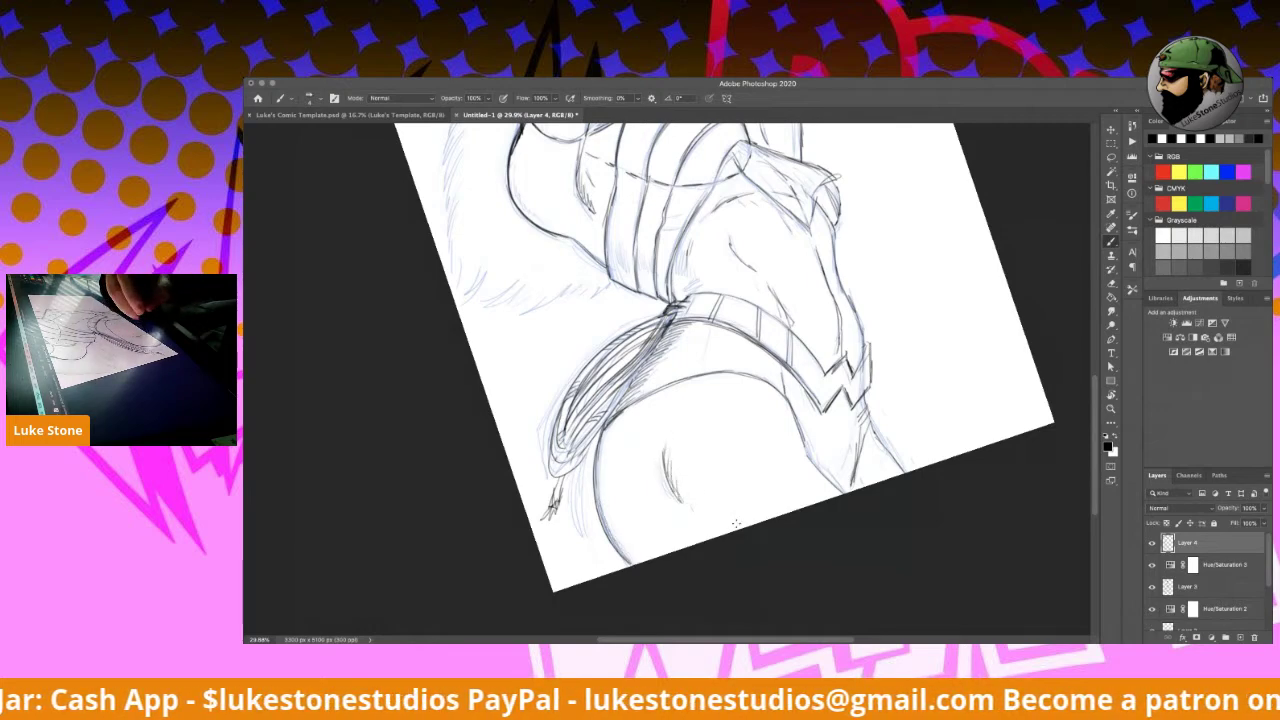
{"action": "left_click_drag", "start_coordinate": [810, 448], "coordinate": [844, 482]}
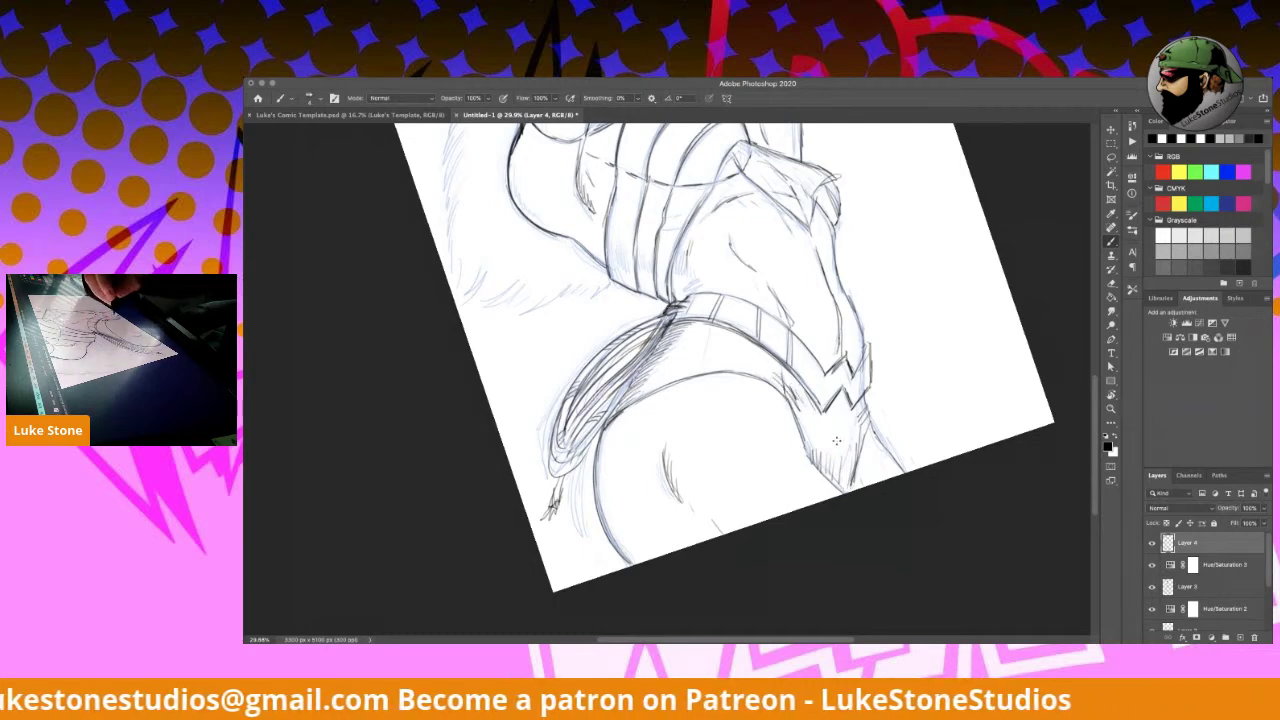
{"action": "left_click_drag", "start_coordinate": [866, 408], "coordinate": [862, 488]}
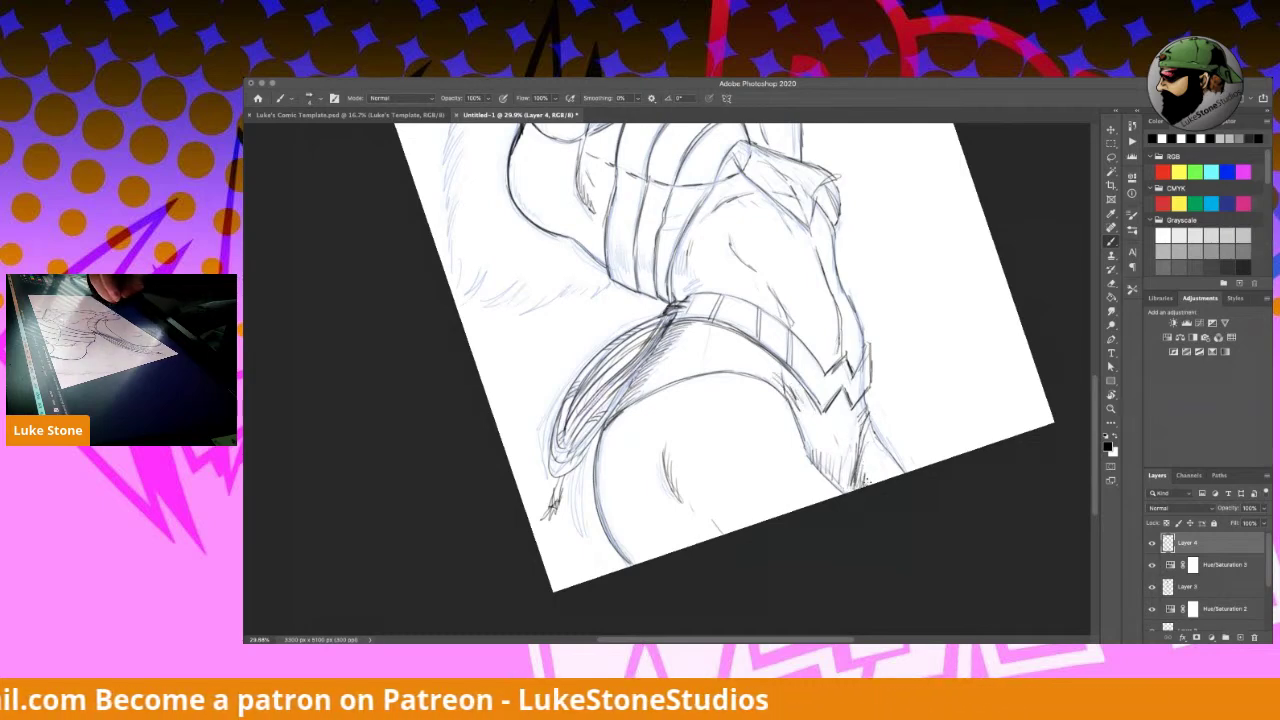
Step: Hatch shadows at the side of the waist above the belt and along the chest armour bands
{"action": "left_click_drag", "start_coordinate": [680, 250], "coordinate": [680, 297]}
{"action": "key", "text": "r"}
{"action": "left_click_drag", "start_coordinate": [836, 434], "coordinate": [827, 302]}
{"action": "key", "text": "b"}
{"action": "left_click_drag", "start_coordinate": [624, 285], "coordinate": [611, 306]}
{"action": "mouse_move", "coordinate": [556, 264]}
{"action": "left_mouse_down"}
{"action": "mouse_move", "coordinate": [567, 248]}
{"action": "mouse_move", "coordinate": [546, 283]}
{"action": "mouse_move", "coordinate": [553, 327]}
{"action": "mouse_move", "coordinate": [581, 311]}
{"action": "left_mouse_up"}
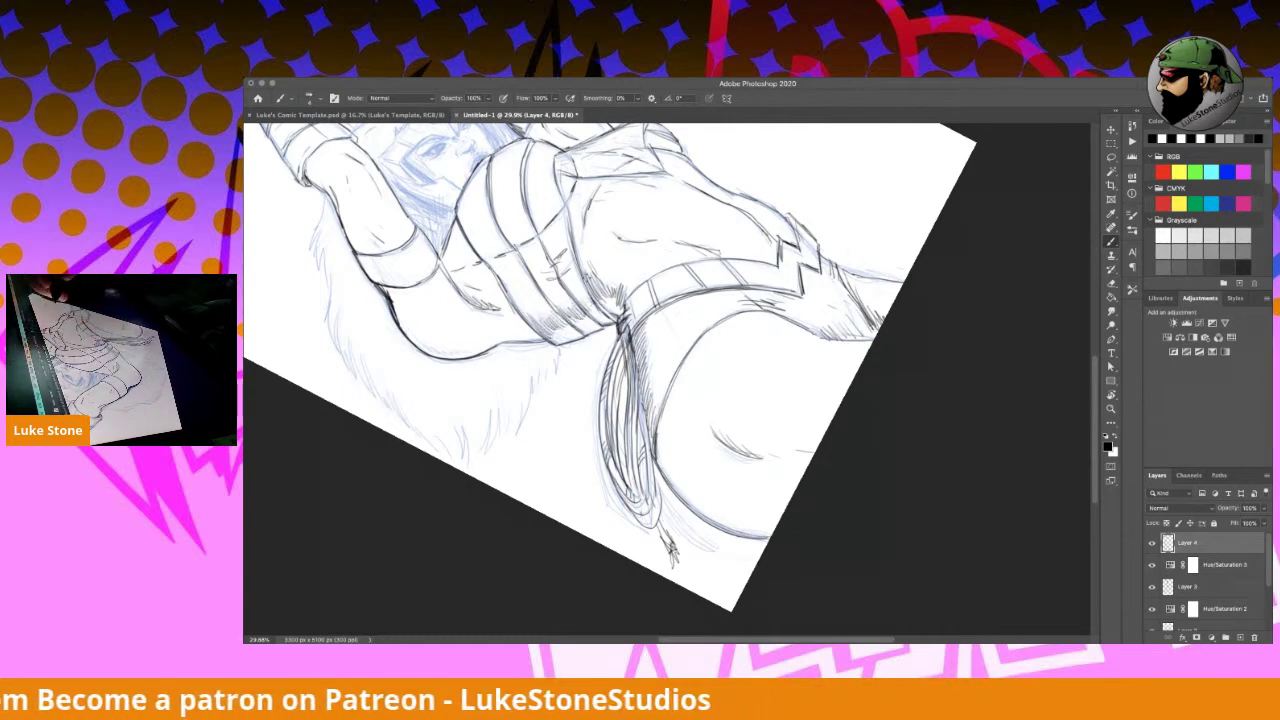
{"action": "key", "text": "r"}
{"action": "mouse_move", "coordinate": [838, 271]}
{"action": "left_mouse_down"}
{"action": "mouse_move", "coordinate": [975, 400]}
{"action": "mouse_move", "coordinate": [974, 443]}
{"action": "left_mouse_up"}
{"action": "key", "text": "b"}
{"action": "left_click_drag", "start_coordinate": [722, 208], "coordinate": [705, 446]}
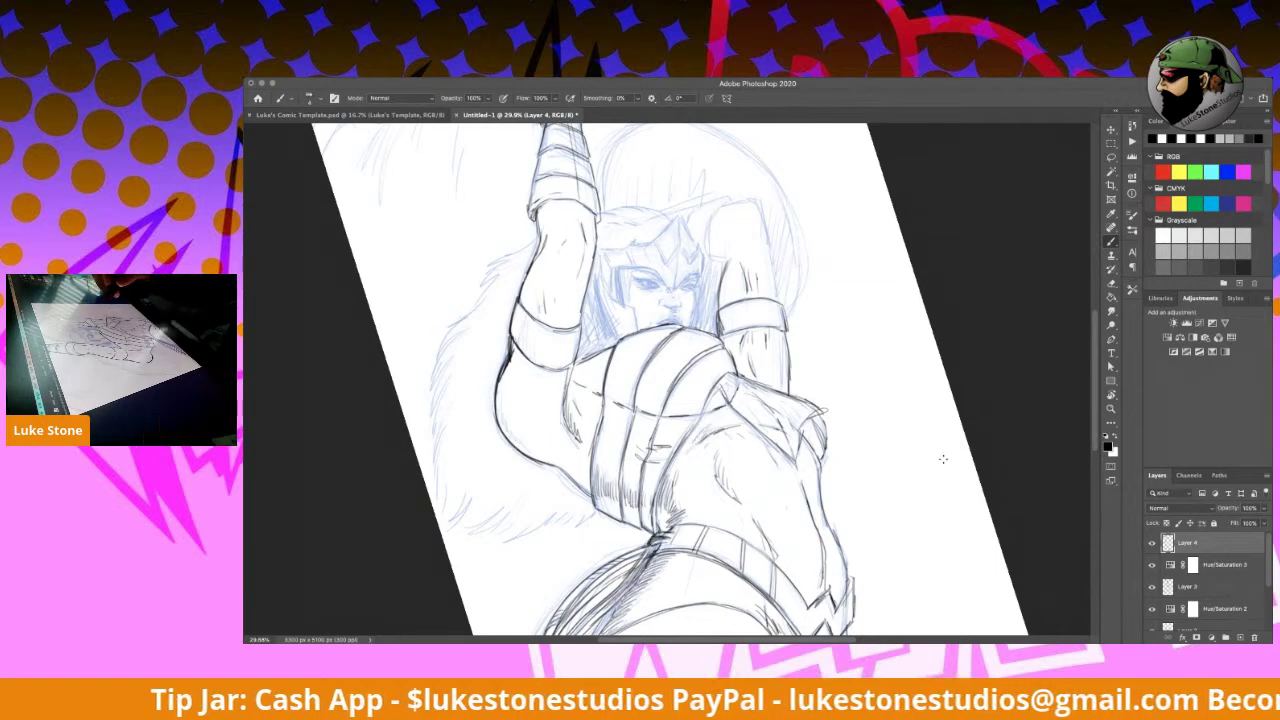
{"action": "left_click_drag", "start_coordinate": [916, 469], "coordinate": [894, 457]}
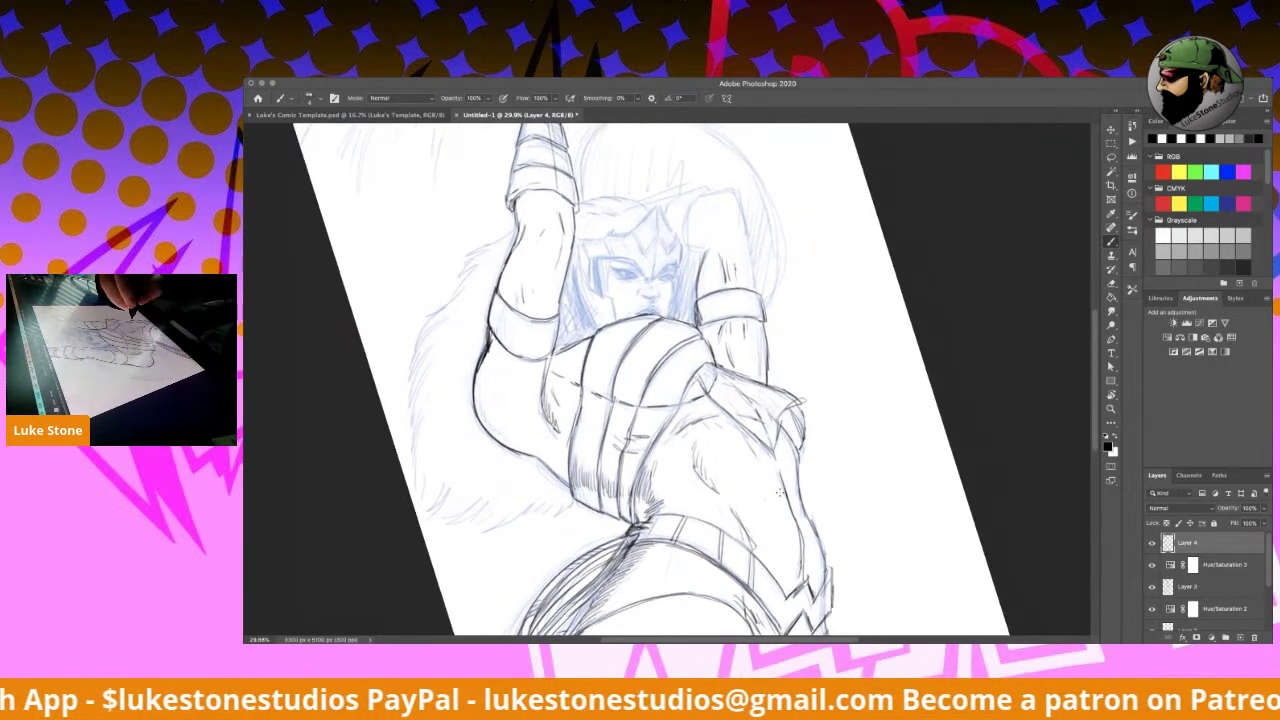
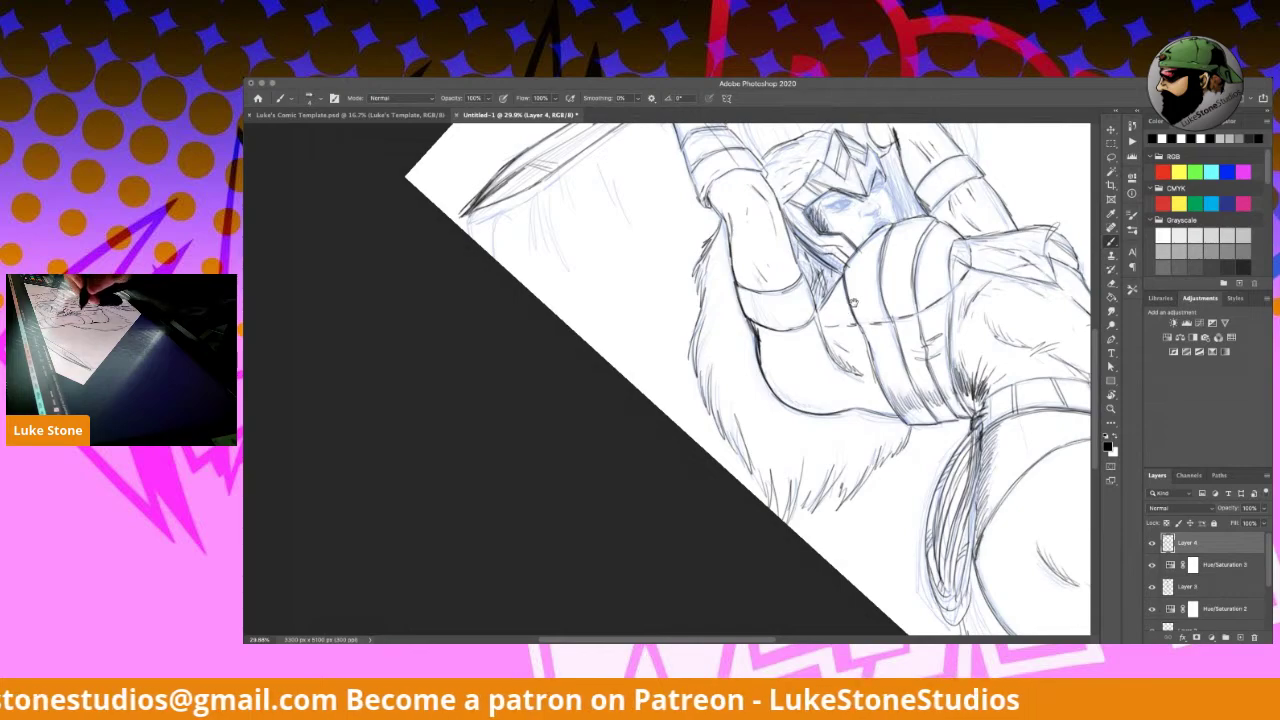
Step: Draw darker detail strokes on the warrior's face inside the helmet, defining the brow and eyes
{"action": "left_click_drag", "start_coordinate": [852, 304], "coordinate": [770, 510]}
{"action": "key", "text": "r"}
{"action": "mouse_move", "coordinate": [890, 446]}
{"action": "left_mouse_down"}
{"action": "mouse_move", "coordinate": [900, 371]}
{"action": "mouse_move", "coordinate": [823, 207]}
{"action": "left_mouse_up"}
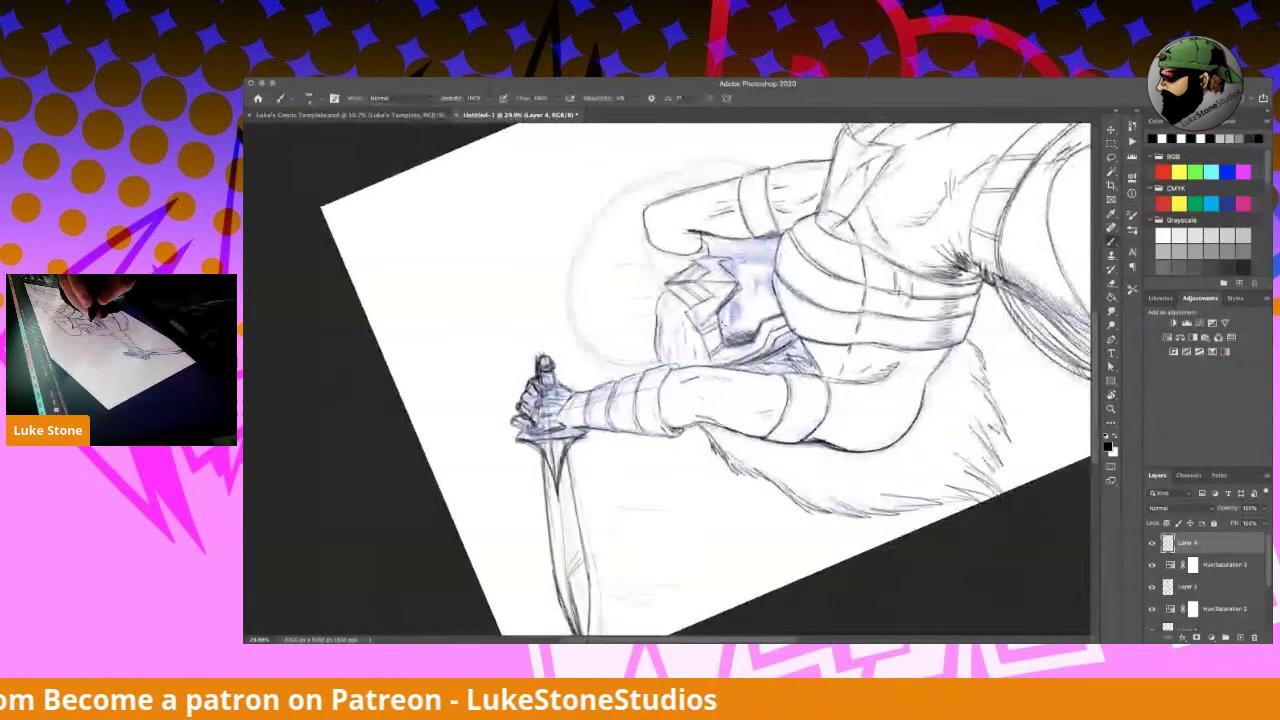
{"action": "mouse_move", "coordinate": [737, 296]}
{"action": "left_mouse_down"}
{"action": "mouse_move", "coordinate": [729, 324]}
{"action": "mouse_move", "coordinate": [736, 307]}
{"action": "left_mouse_up"}
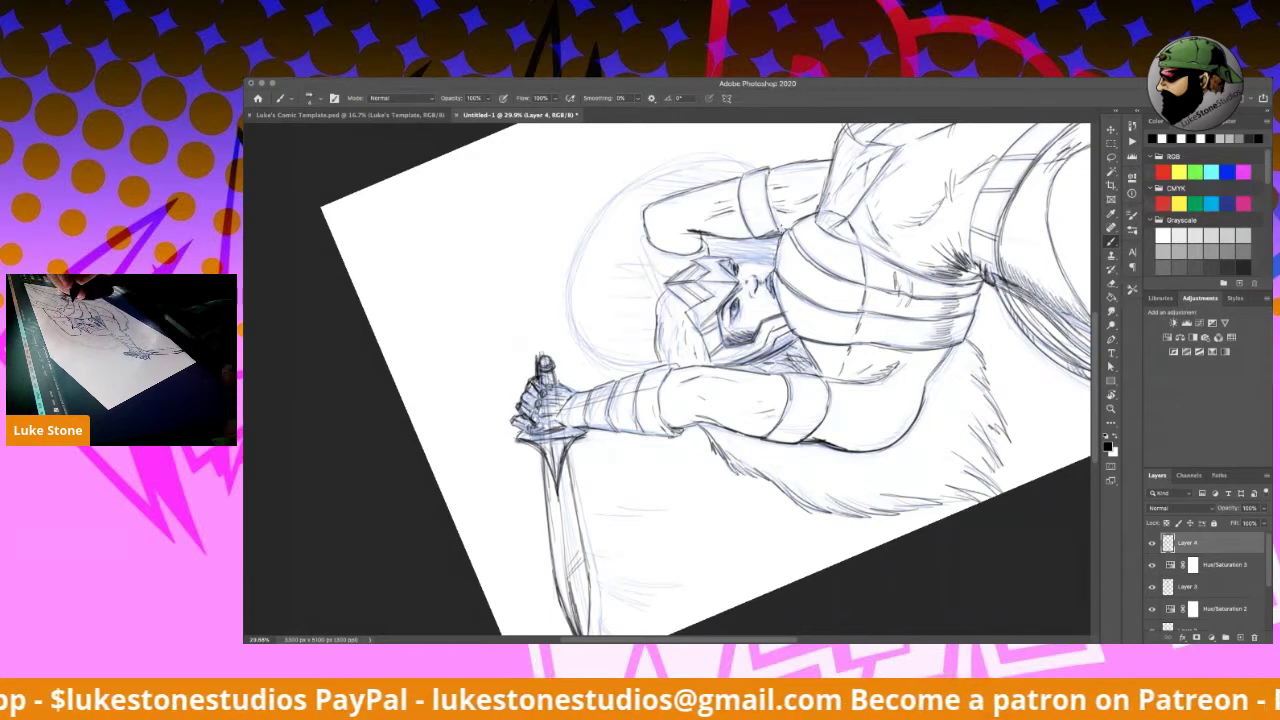
Step: Draw the hair between the helmet and the far arm, and add shading marks to the far hand and arm
{"action": "key", "text": "r"}
{"action": "mouse_move", "coordinate": [880, 270]}
{"action": "left_mouse_down"}
{"action": "mouse_move", "coordinate": [905, 425]}
{"action": "mouse_move", "coordinate": [865, 551]}
{"action": "mouse_move", "coordinate": [838, 577]}
{"action": "left_mouse_up"}
{"action": "key", "text": "b"}
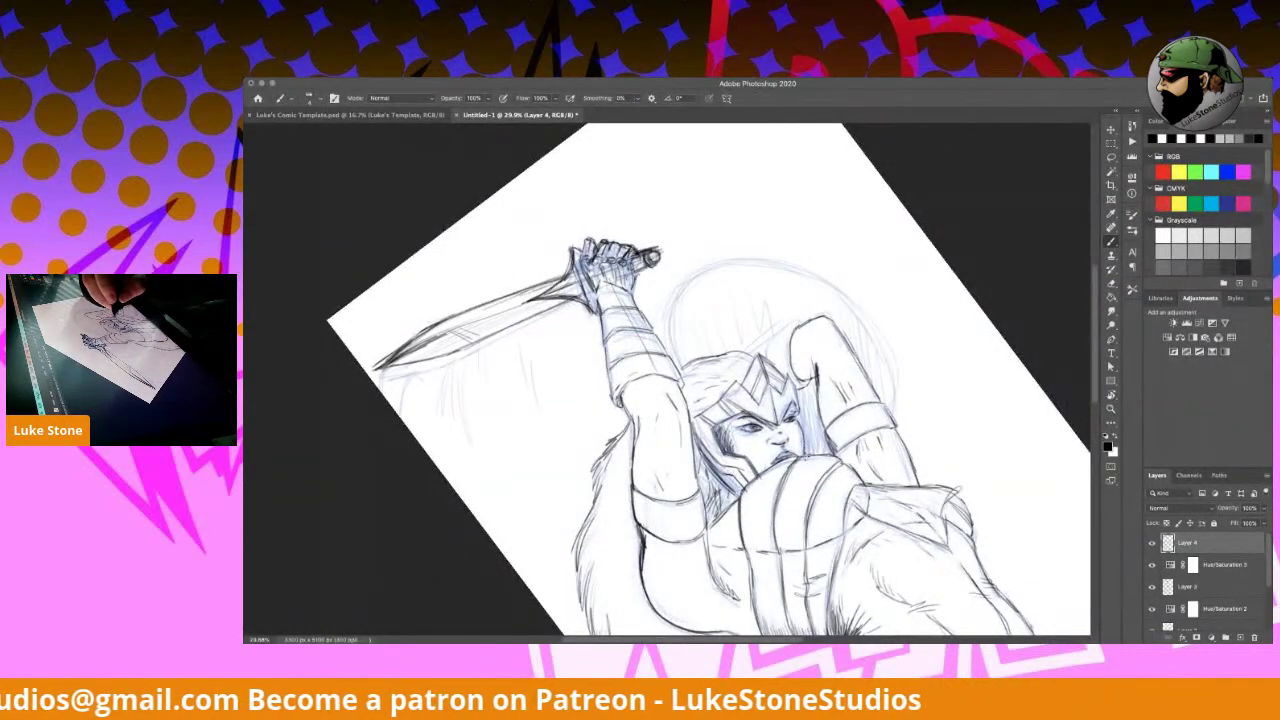
{"action": "mouse_move", "coordinate": [800, 392]}
{"action": "left_mouse_down"}
{"action": "mouse_move", "coordinate": [812, 454]}
{"action": "mouse_move", "coordinate": [826, 446]}
{"action": "left_mouse_up"}
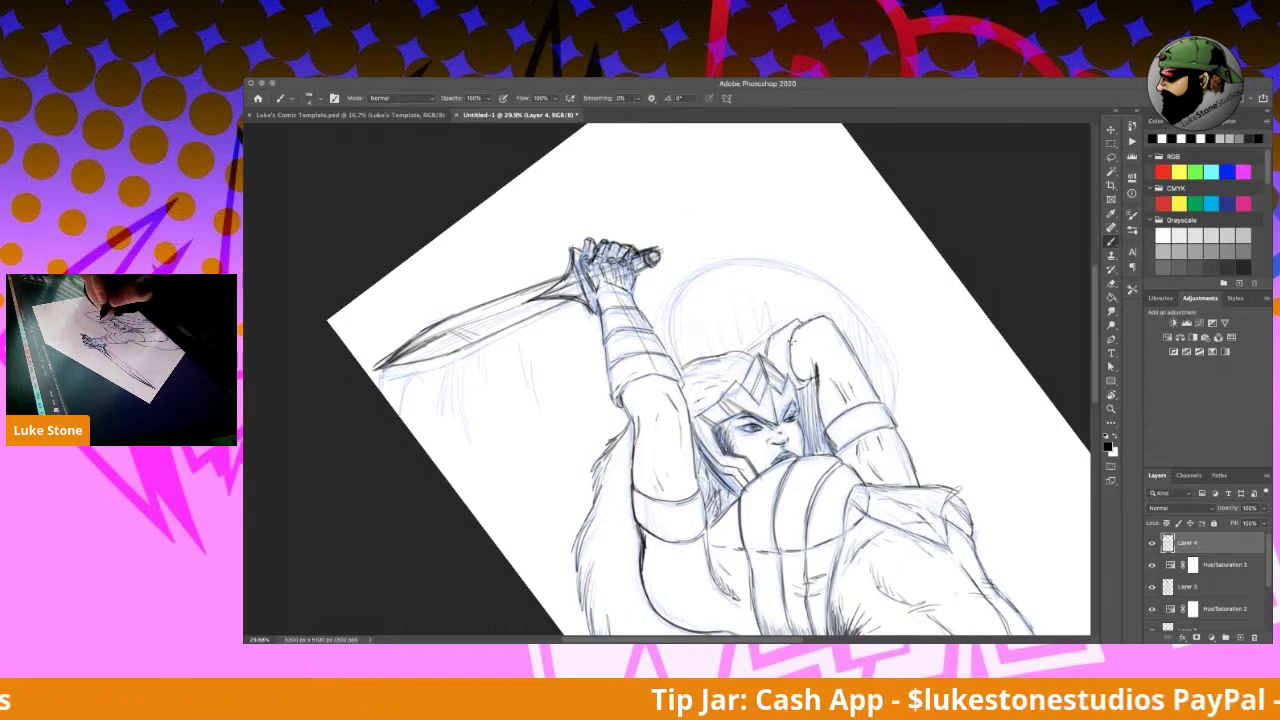
{"action": "mouse_move", "coordinate": [795, 357]}
{"action": "left_mouse_down"}
{"action": "mouse_move", "coordinate": [798, 369]}
{"action": "mouse_move", "coordinate": [814, 354]}
{"action": "left_mouse_up"}
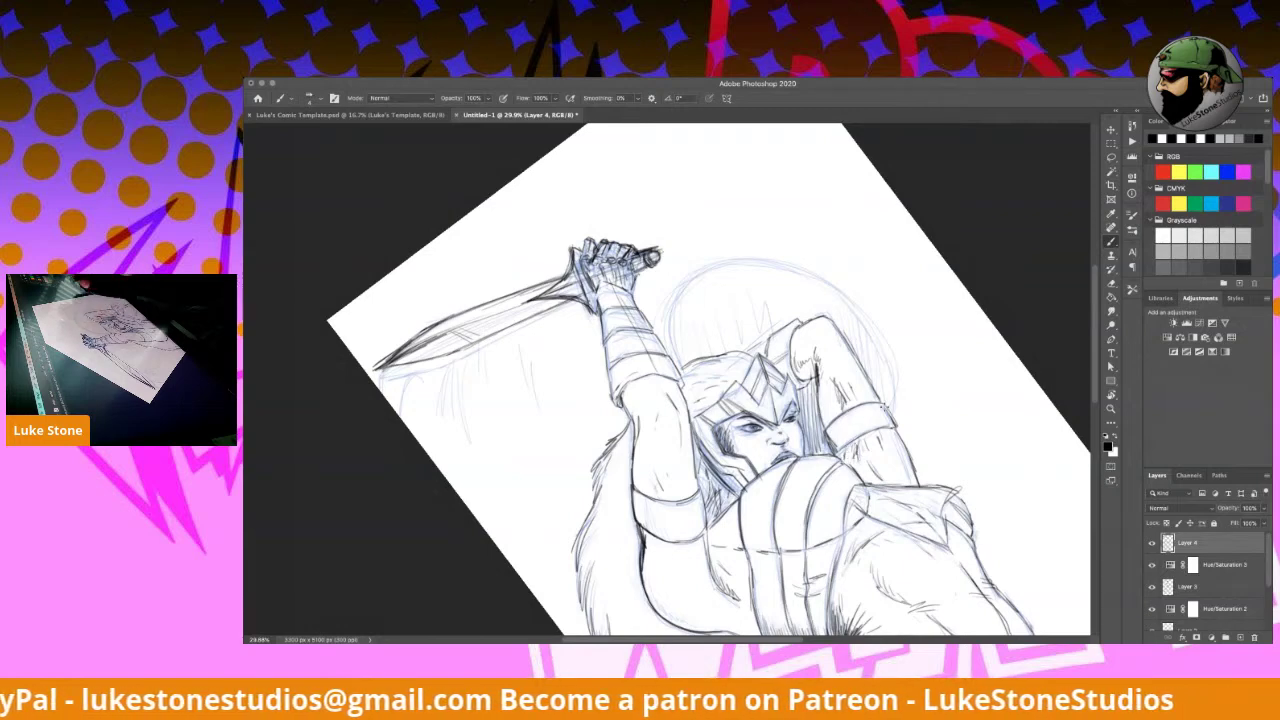
{"action": "left_click_drag", "start_coordinate": [848, 450], "coordinate": [889, 494]}
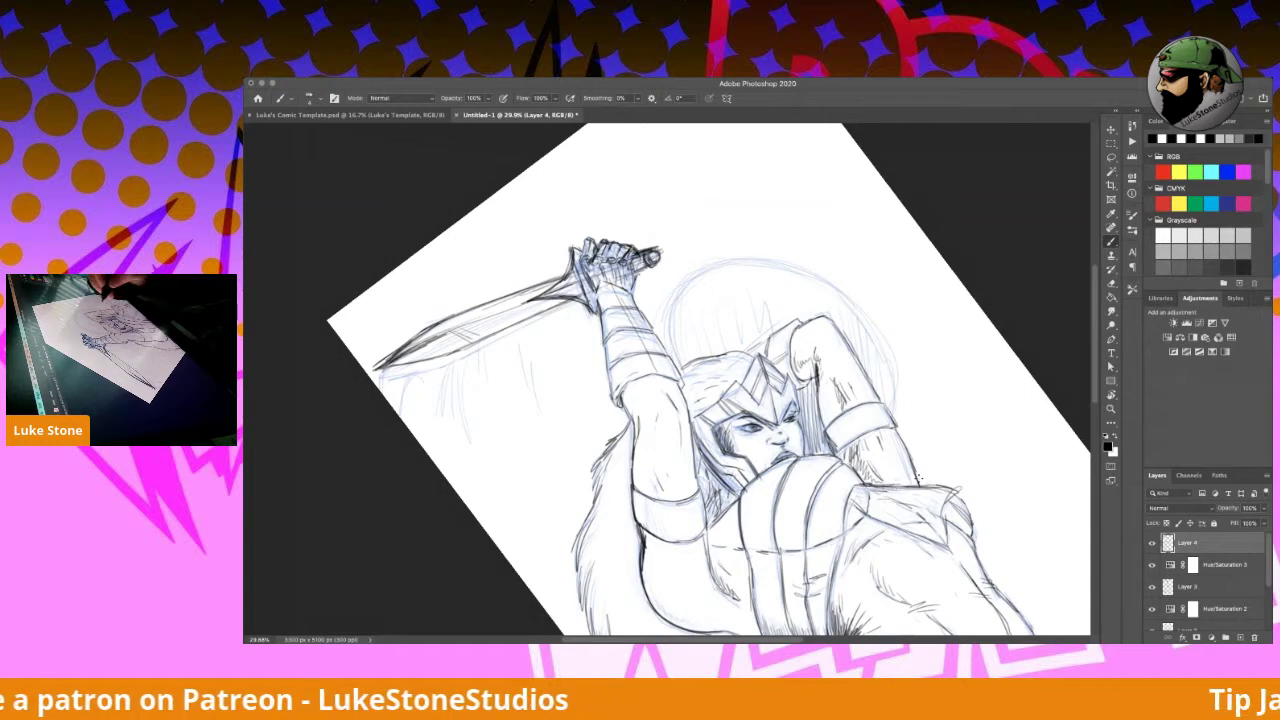
Step: Outline the large rounded shape behind the head with long curved strokes along both of its sides
{"action": "mouse_move", "coordinate": [846, 300]}
{"action": "left_mouse_down"}
{"action": "mouse_move", "coordinate": [896, 366]}
{"action": "mouse_move", "coordinate": [896, 412]}
{"action": "left_mouse_up"}
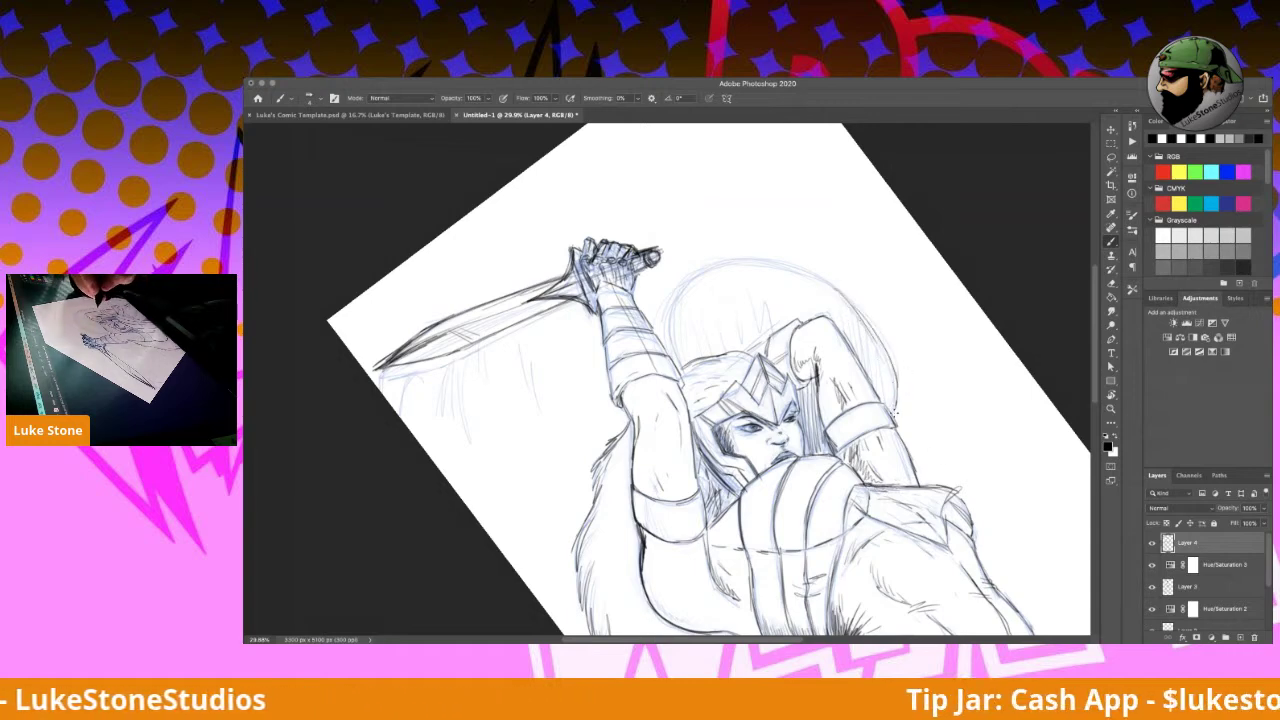
{"action": "key", "text": "r"}
{"action": "mouse_move", "coordinate": [906, 314]}
{"action": "left_mouse_down"}
{"action": "mouse_move", "coordinate": [960, 534]}
{"action": "mouse_move", "coordinate": [842, 608]}
{"action": "left_mouse_up"}
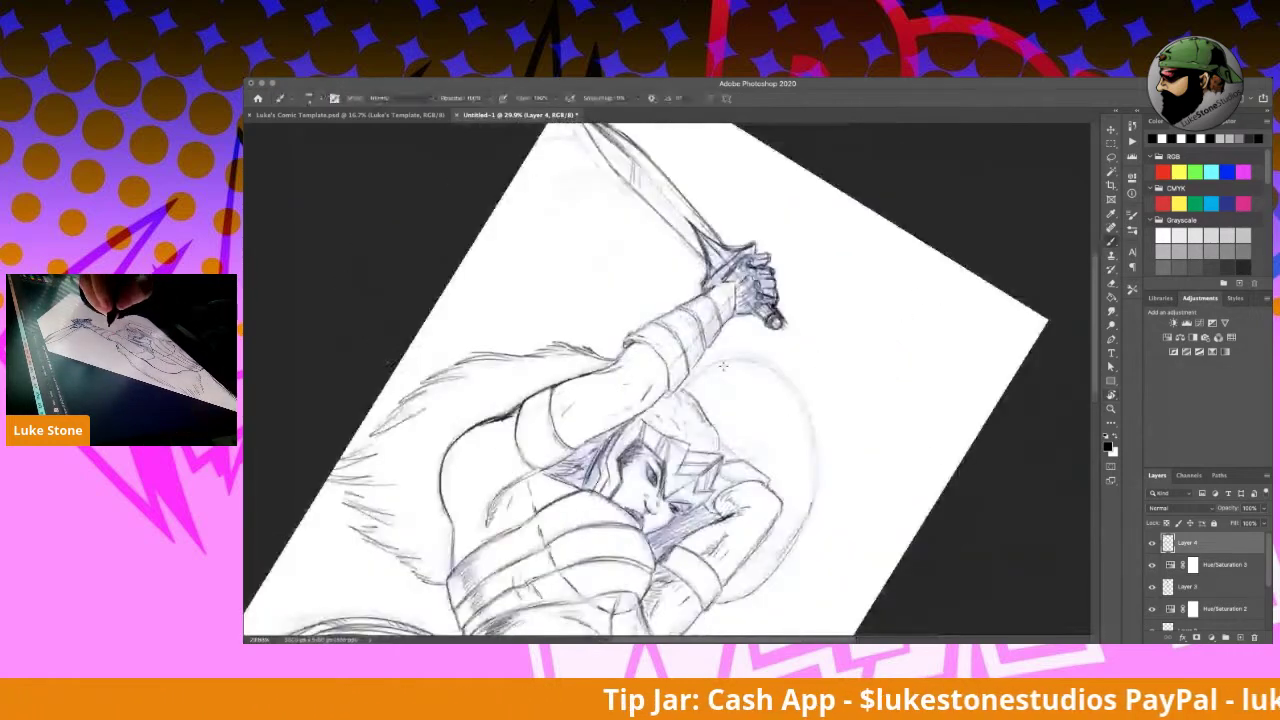
{"action": "mouse_move", "coordinate": [697, 370]}
{"action": "left_mouse_down"}
{"action": "mouse_move", "coordinate": [760, 360]}
{"action": "mouse_move", "coordinate": [785, 374]}
{"action": "mouse_move", "coordinate": [808, 421]}
{"action": "mouse_move", "coordinate": [818, 480]}
{"action": "mouse_move", "coordinate": [795, 550]}
{"action": "mouse_move", "coordinate": [766, 576]}
{"action": "left_mouse_up"}
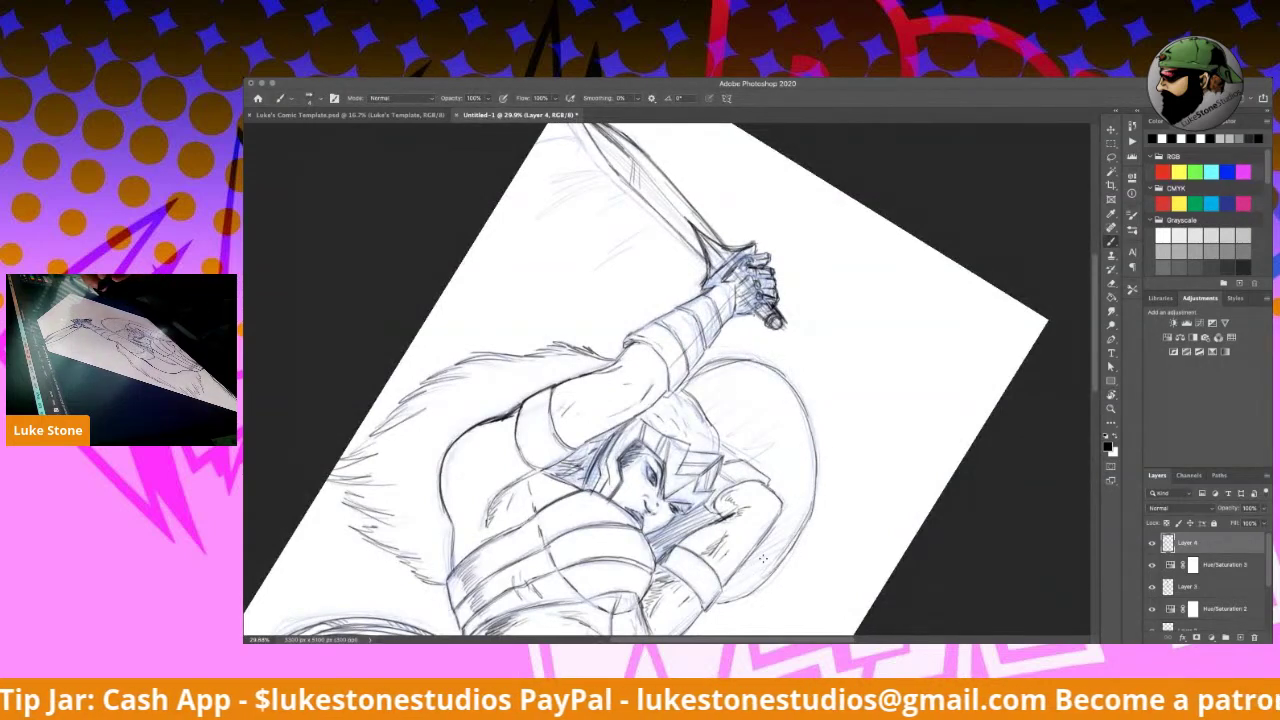
Step: Hatch shadows on the armbands, the near upper arm and the side of the torso beside the chest armour
{"action": "key", "text": "r"}
{"action": "mouse_move", "coordinate": [960, 486]}
{"action": "left_mouse_down"}
{"action": "mouse_move", "coordinate": [950, 513]}
{"action": "mouse_move", "coordinate": [919, 342]}
{"action": "left_mouse_up"}
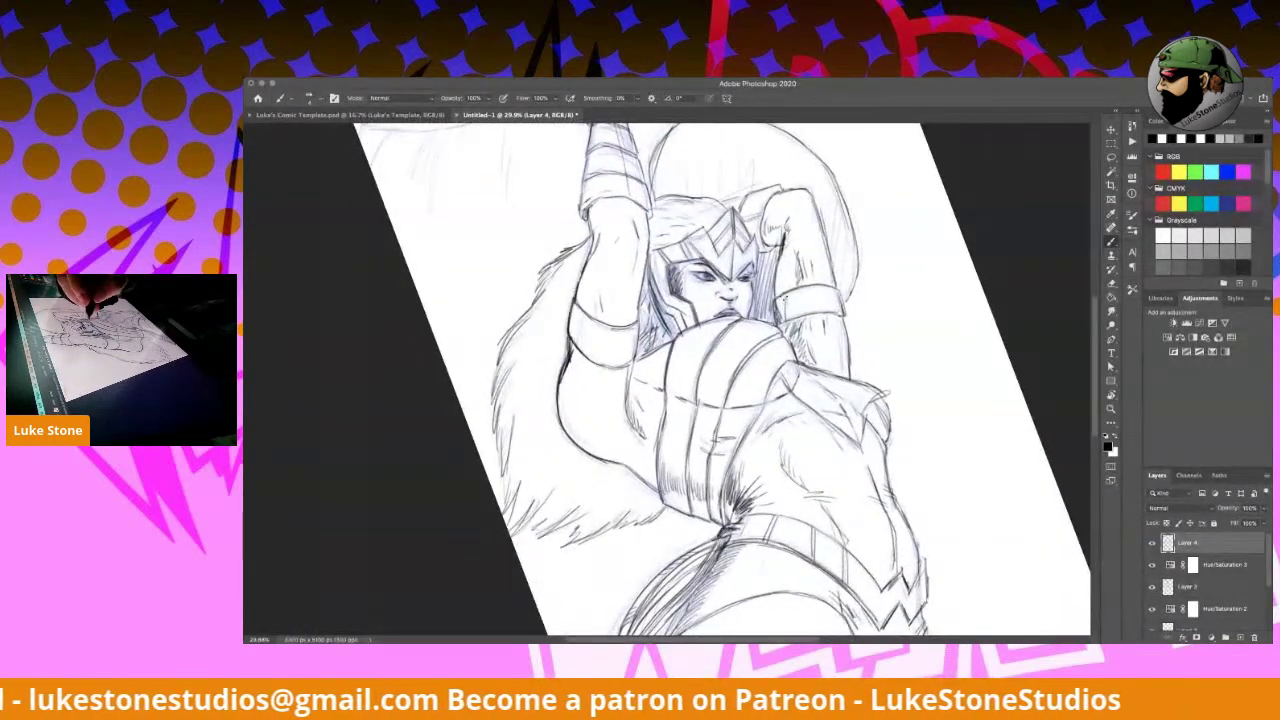
{"action": "mouse_move", "coordinate": [782, 296]}
{"action": "left_mouse_down"}
{"action": "mouse_move", "coordinate": [785, 321]}
{"action": "mouse_move", "coordinate": [782, 296]}
{"action": "left_mouse_up"}
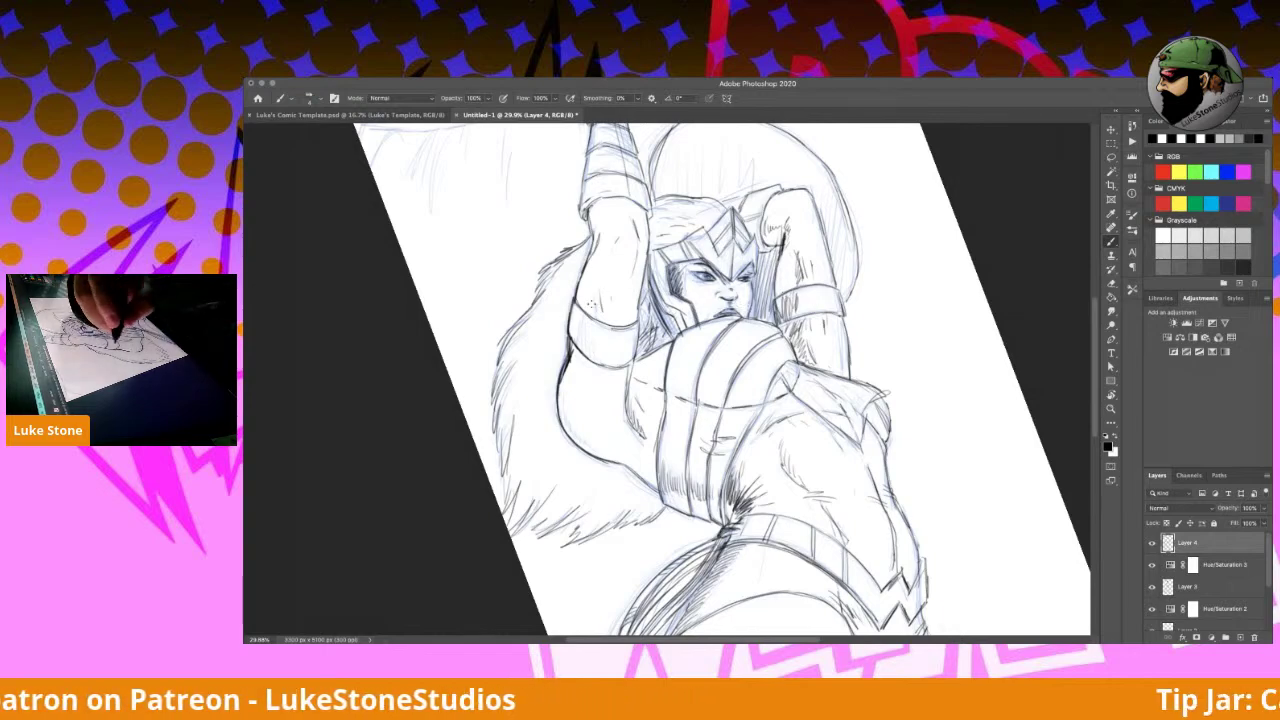
{"action": "mouse_move", "coordinate": [582, 320]}
{"action": "left_mouse_down"}
{"action": "mouse_move", "coordinate": [594, 356]}
{"action": "mouse_move", "coordinate": [562, 396]}
{"action": "mouse_move", "coordinate": [571, 428]}
{"action": "mouse_move", "coordinate": [656, 480]}
{"action": "left_mouse_up"}
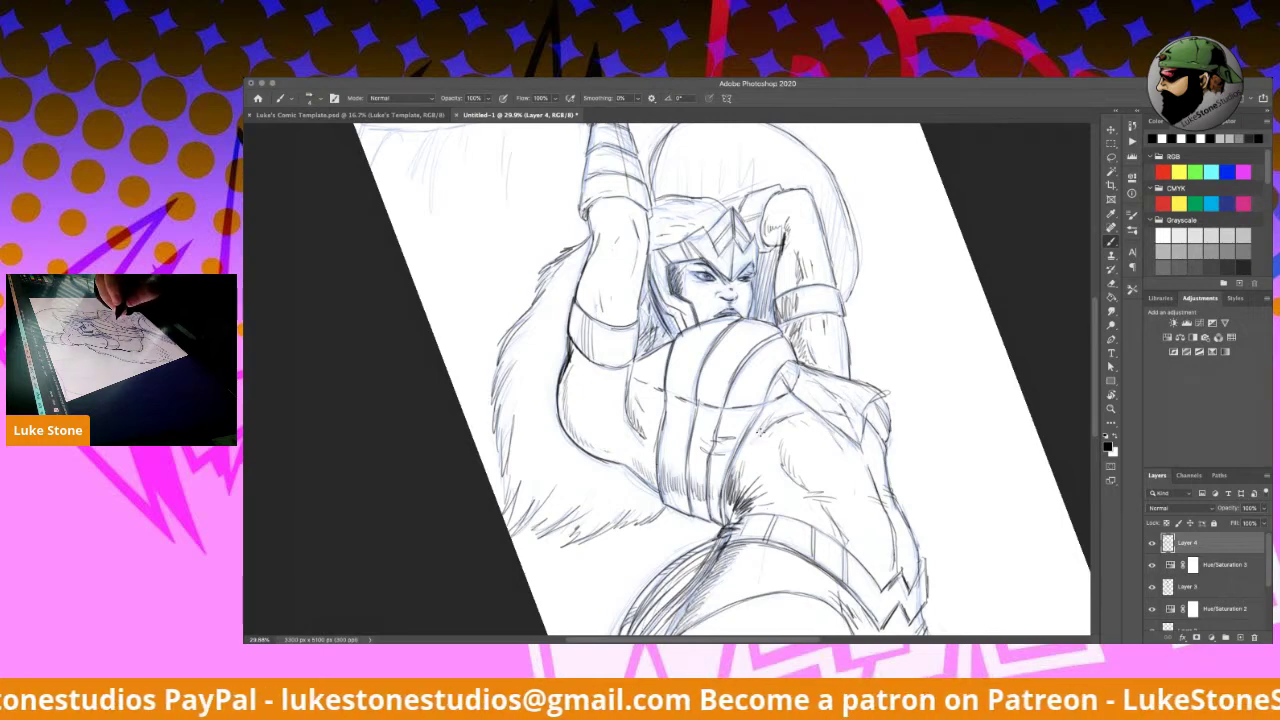
{"action": "left_click_drag", "start_coordinate": [752, 451], "coordinate": [766, 433]}
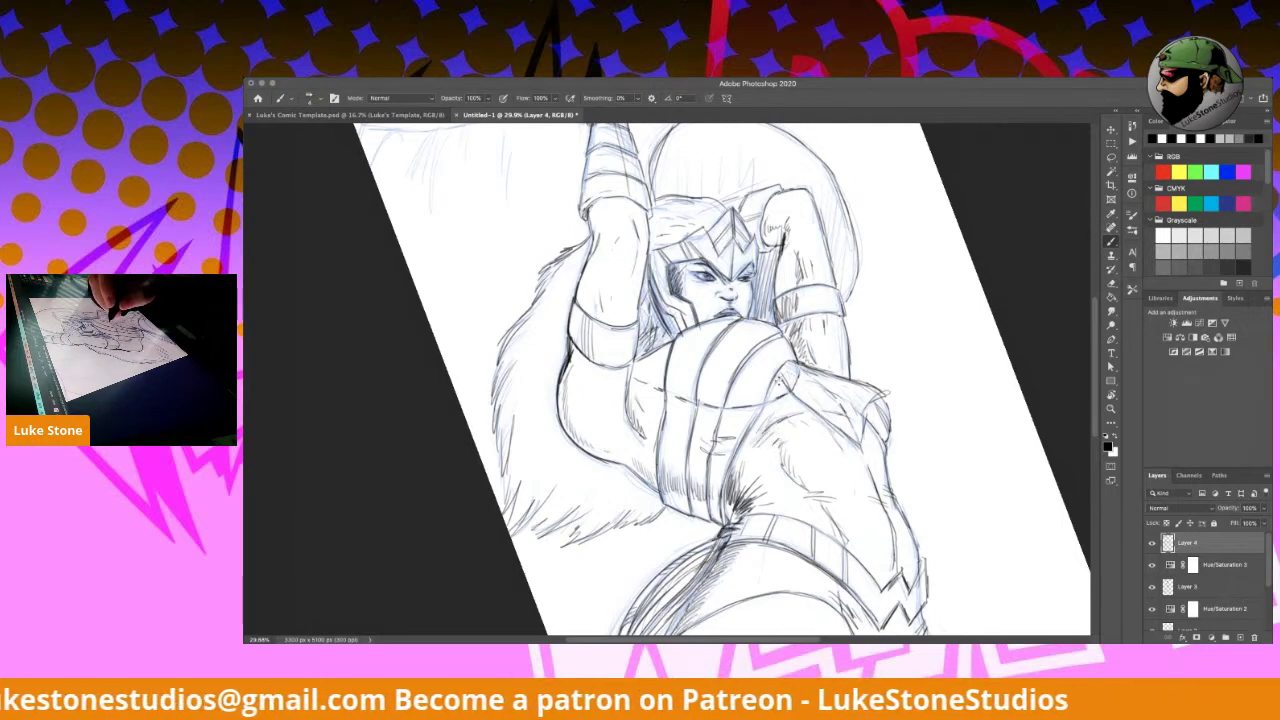
Step: Hatch the lower edge of the chest armour's upper section and add short shading strokes near its top
{"action": "left_click_drag", "start_coordinate": [782, 380], "coordinate": [776, 395]}
{"action": "left_click_drag", "start_coordinate": [669, 377], "coordinate": [685, 399]}
{"action": "left_click_drag", "start_coordinate": [688, 386], "coordinate": [695, 404]}
{"action": "mouse_move", "coordinate": [698, 387]}
{"action": "left_mouse_down"}
{"action": "mouse_move", "coordinate": [701, 404]}
{"action": "mouse_move", "coordinate": [730, 405]}
{"action": "left_mouse_up"}
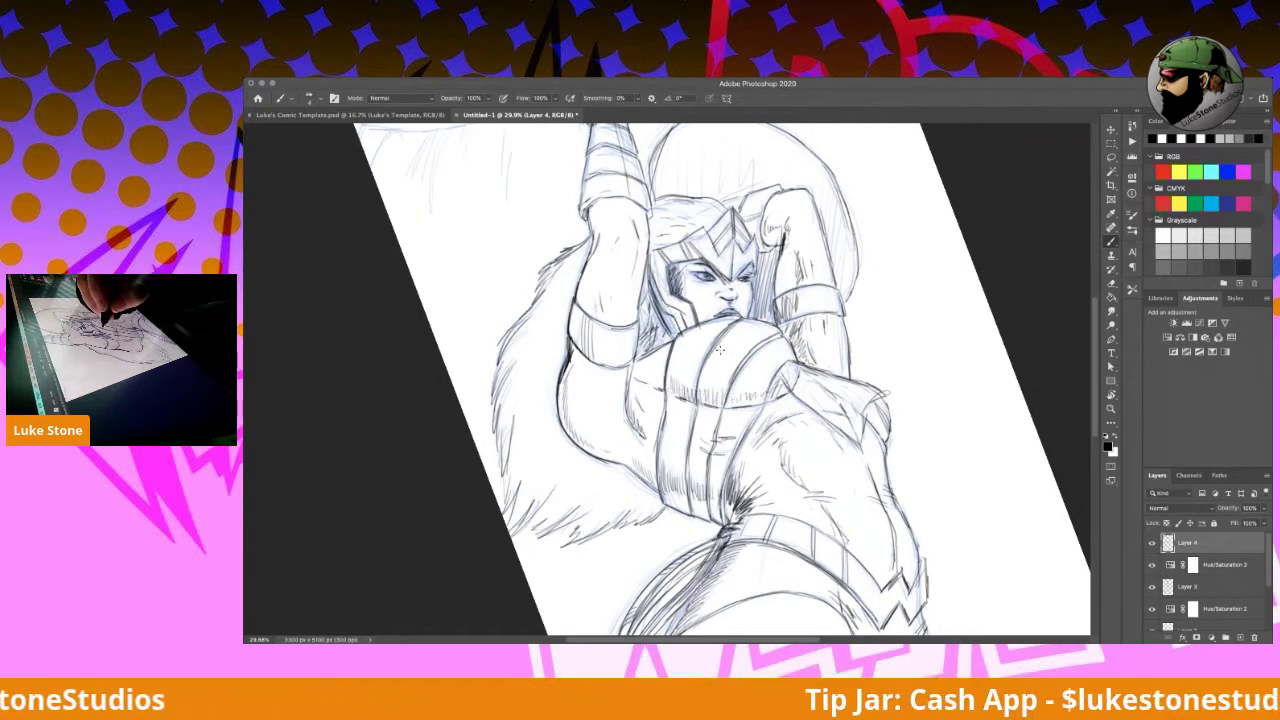
{"action": "left_click_drag", "start_coordinate": [699, 338], "coordinate": [713, 346]}
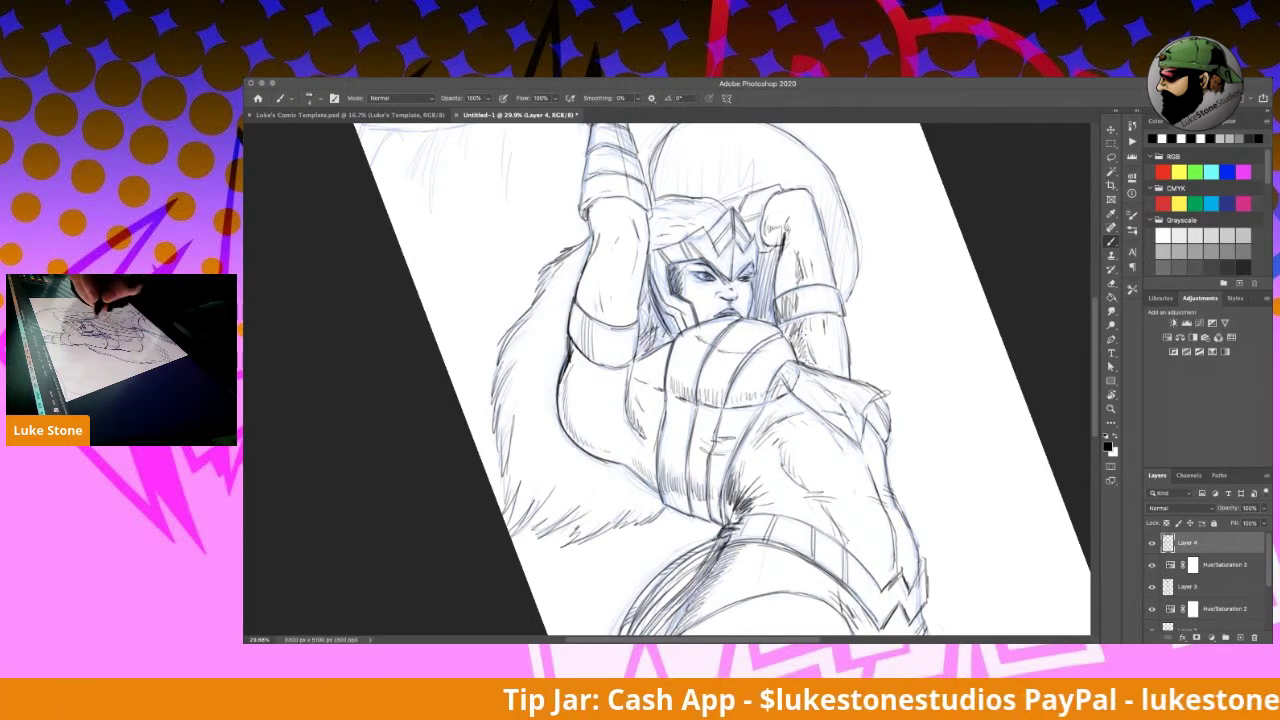
Step: Hatch the folded piece beside the chest armour and shade the zigzag front of the belt
{"action": "mouse_move", "coordinate": [857, 387]}
{"action": "left_mouse_down"}
{"action": "mouse_move", "coordinate": [809, 382]}
{"action": "mouse_move", "coordinate": [841, 398]}
{"action": "mouse_move", "coordinate": [825, 380]}
{"action": "mouse_move", "coordinate": [831, 390]}
{"action": "mouse_move", "coordinate": [853, 368]}
{"action": "mouse_move", "coordinate": [821, 376]}
{"action": "mouse_move", "coordinate": [870, 378]}
{"action": "mouse_move", "coordinate": [888, 424]}
{"action": "left_mouse_up"}
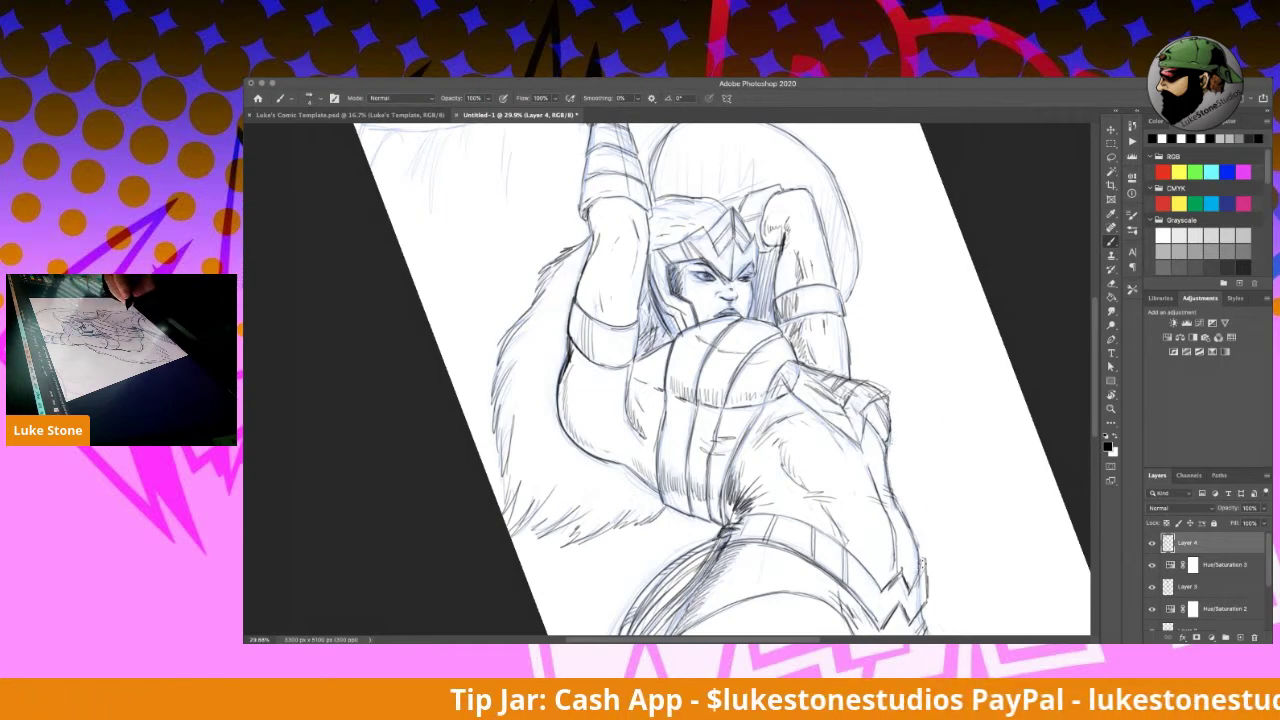
{"action": "mouse_move", "coordinate": [927, 563]}
{"action": "left_mouse_down"}
{"action": "mouse_move", "coordinate": [915, 590]}
{"action": "mouse_move", "coordinate": [900, 572]}
{"action": "mouse_move", "coordinate": [876, 596]}
{"action": "left_mouse_up"}
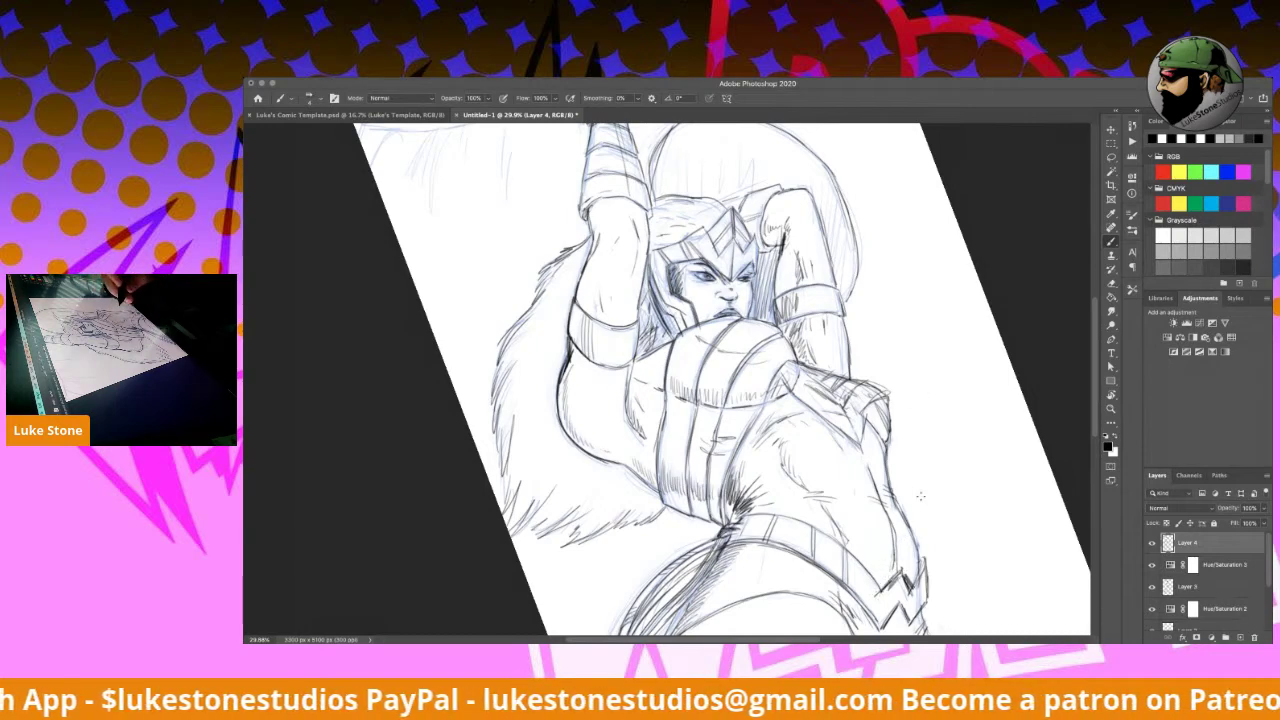
{"action": "left_click_drag", "start_coordinate": [934, 525], "coordinate": [910, 397]}
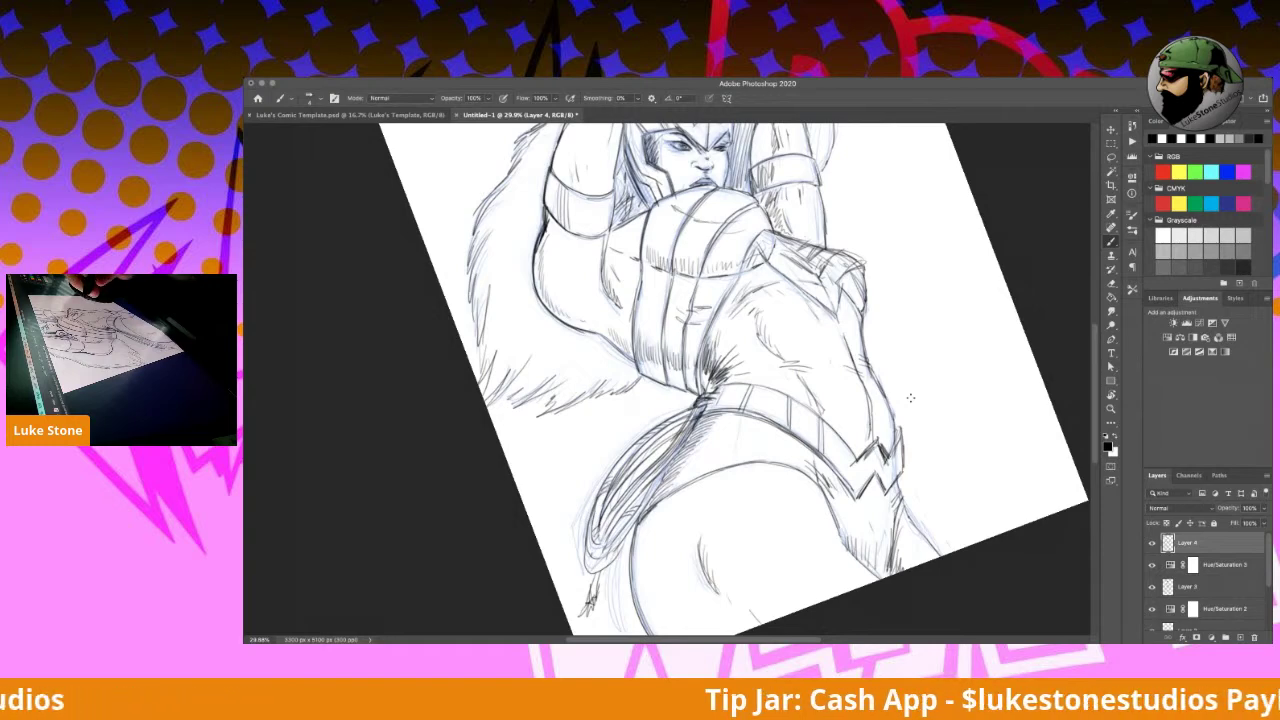
Step: Fill the large rounded shape behind the head with evenly spaced parallel hatching
{"action": "left_click_drag", "start_coordinate": [833, 311], "coordinate": [811, 464]}
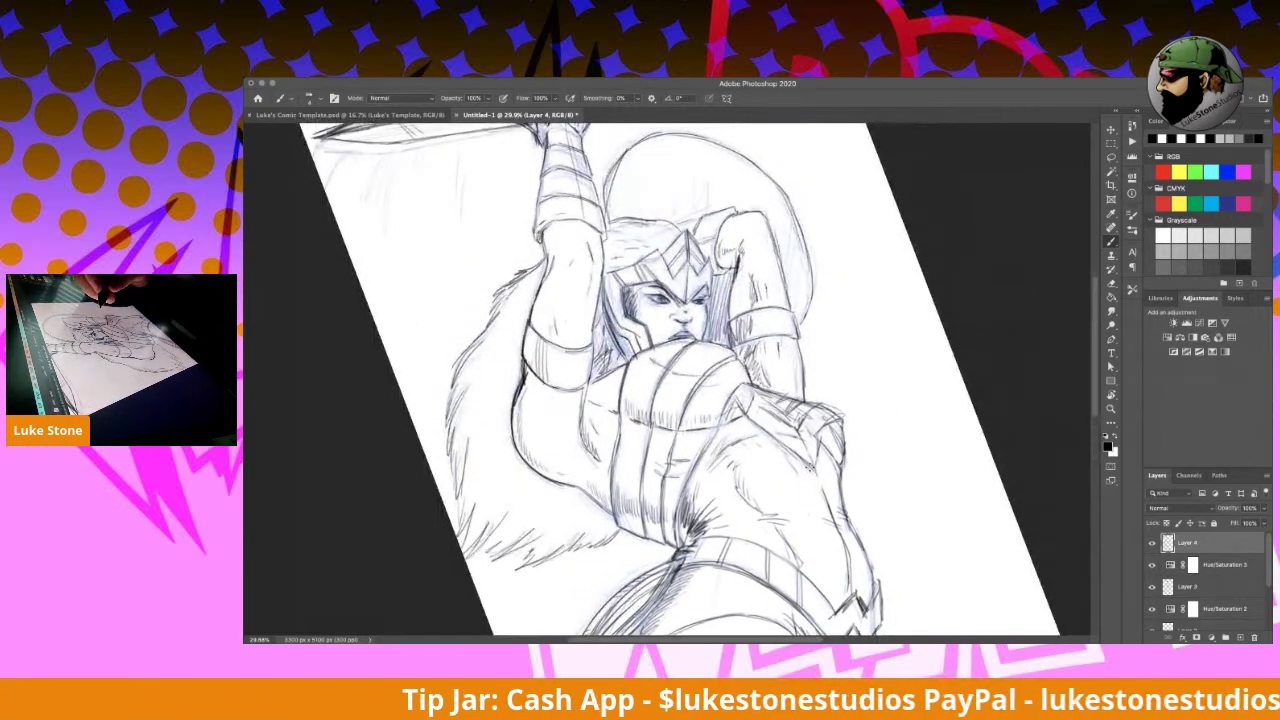
{"action": "scroll", "coordinate": [810, 465], "scroll_direction": "up", "scroll_amount": 1}
{"action": "scroll", "coordinate": [810, 465], "scroll_direction": "down", "scroll_amount": 3}
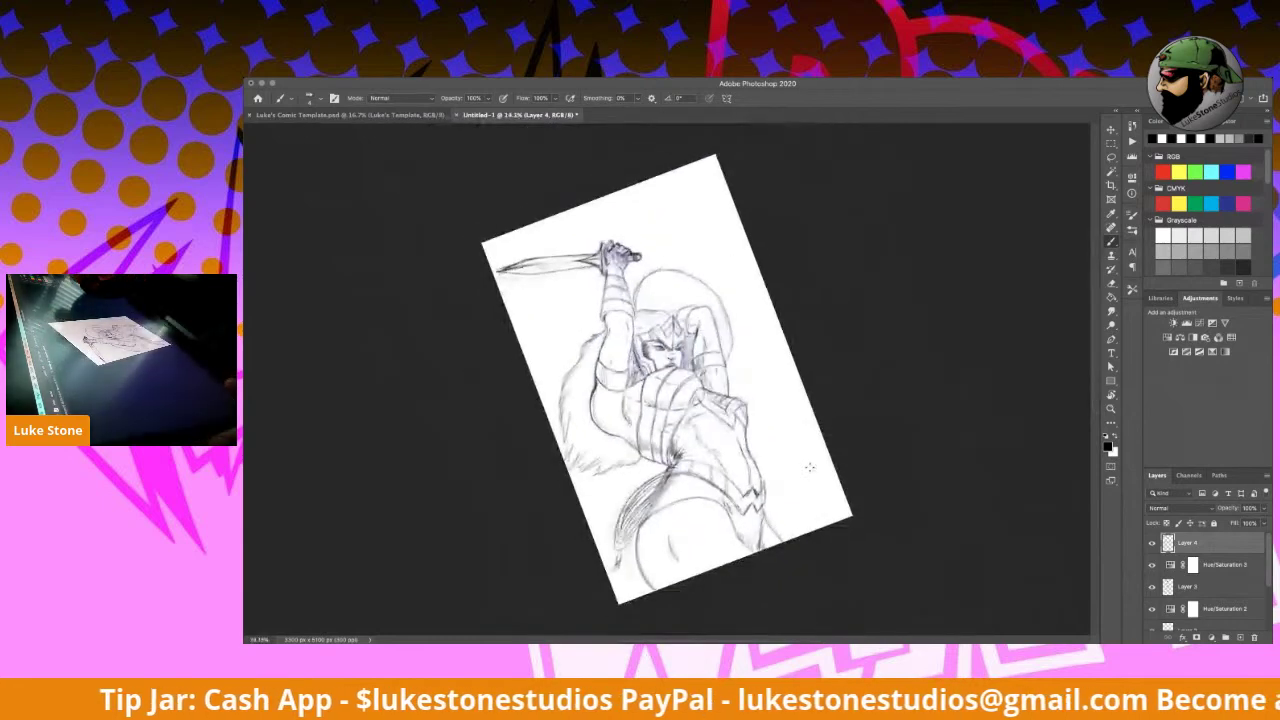
{"action": "scroll", "coordinate": [810, 466], "scroll_direction": "up", "scroll_amount": 1}
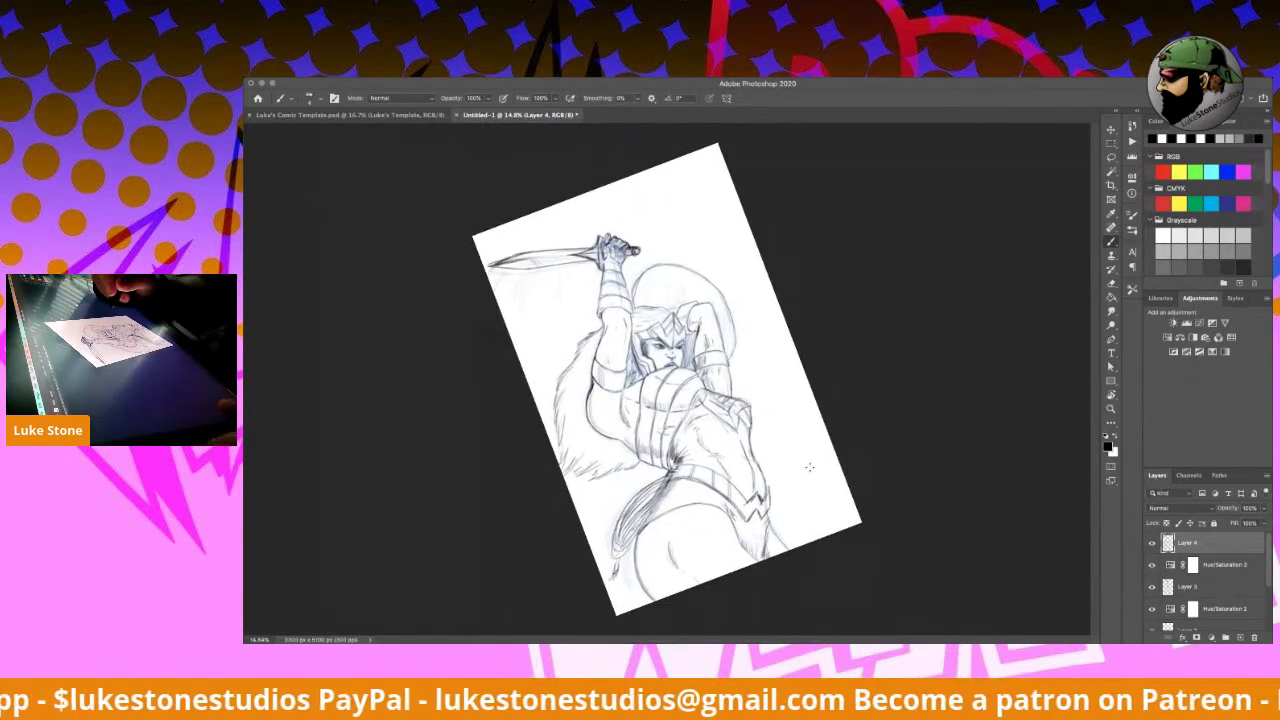
{"action": "scroll", "coordinate": [810, 466], "scroll_direction": "up", "scroll_amount": 1}
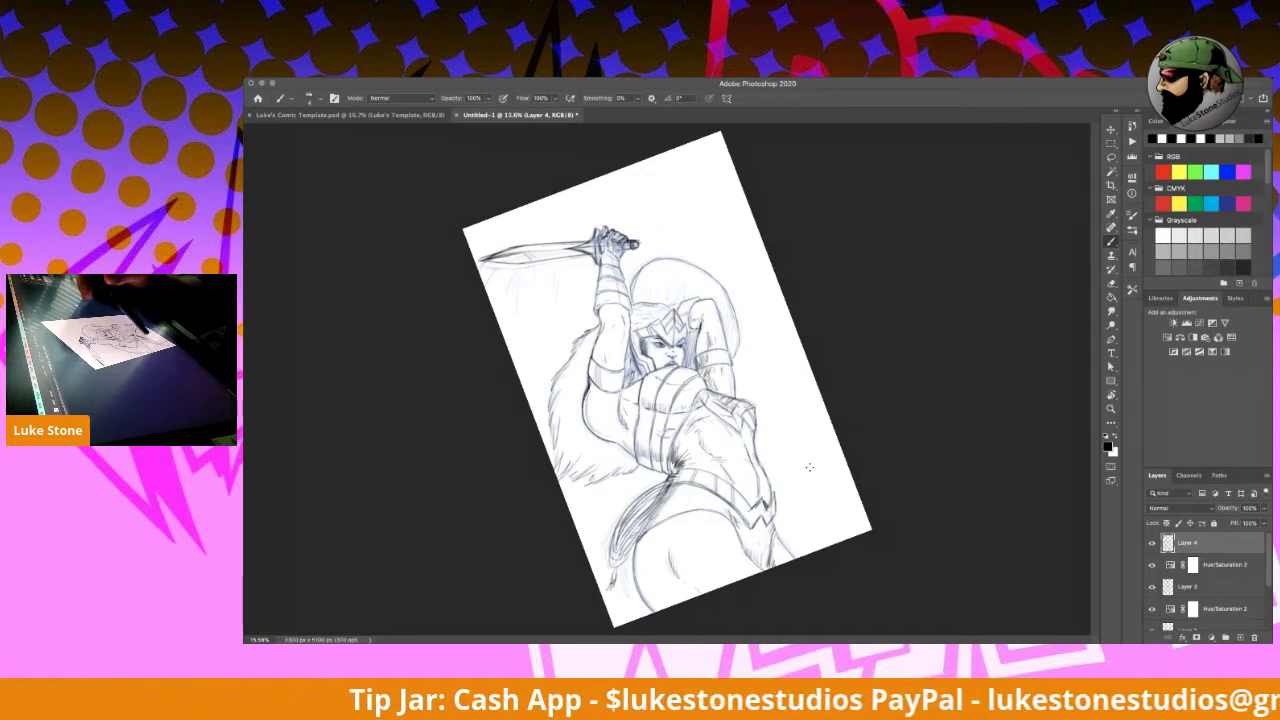
{"action": "key", "text": "r"}
{"action": "left_click_drag", "start_coordinate": [809, 467], "coordinate": [806, 262]}
{"action": "key", "text": "b"}
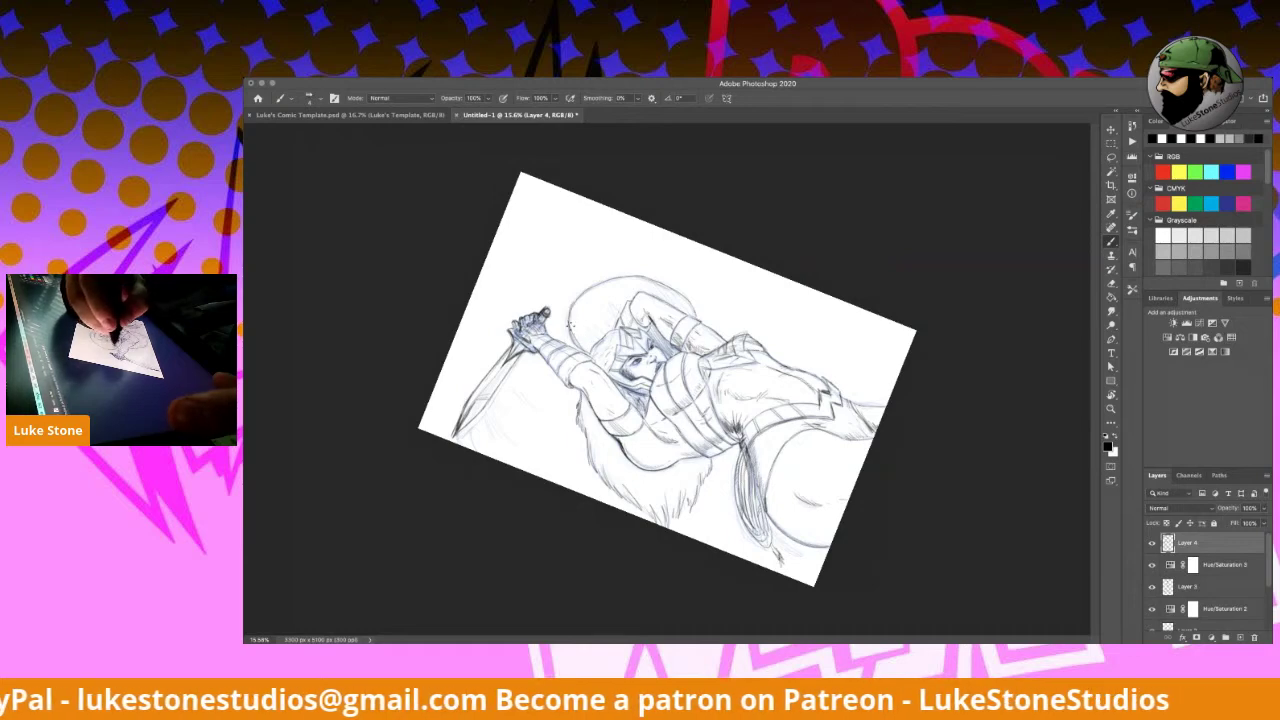
{"action": "mouse_move", "coordinate": [572, 302]}
{"action": "left_mouse_down"}
{"action": "mouse_move", "coordinate": [580, 348]}
{"action": "mouse_move", "coordinate": [604, 344]}
{"action": "left_mouse_up"}
{"action": "mouse_move", "coordinate": [608, 284]}
{"action": "left_mouse_down"}
{"action": "mouse_move", "coordinate": [618, 332]}
{"action": "mouse_move", "coordinate": [632, 290]}
{"action": "left_mouse_up"}
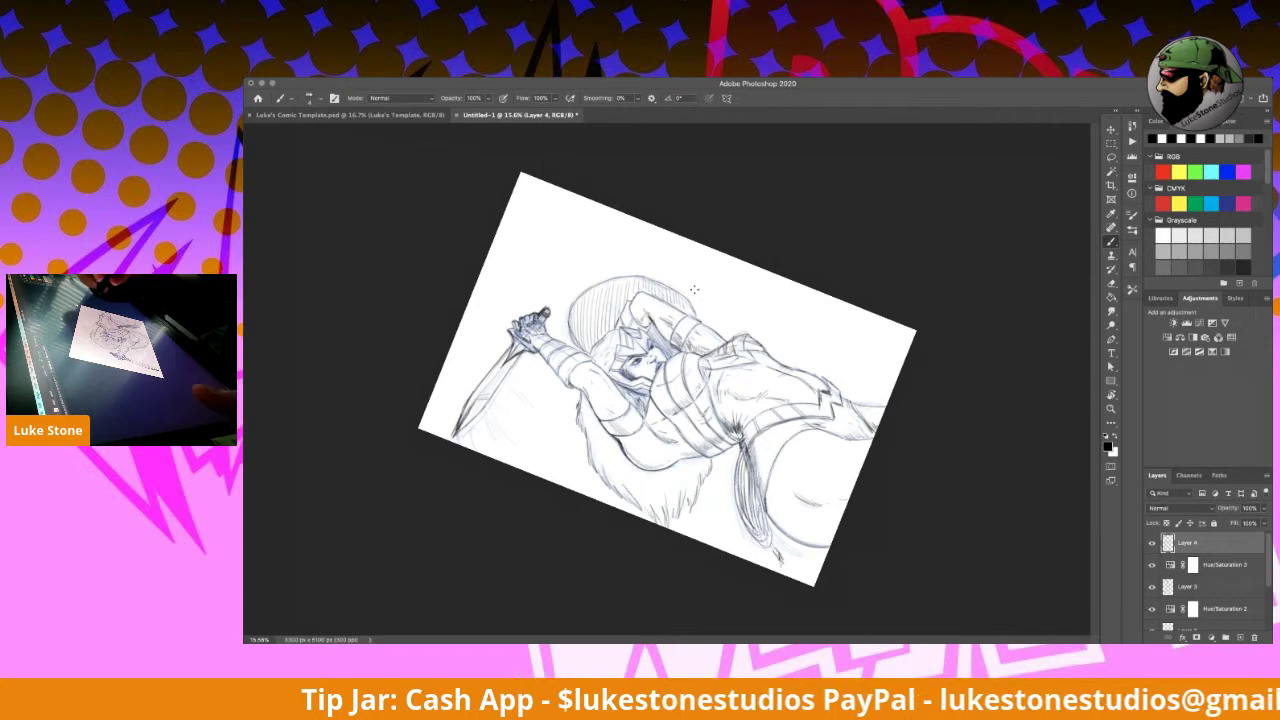
Step: Add fur strokes and hatched shading inside the fur cape behind the near arm and torso
{"action": "key", "text": "r"}
{"action": "mouse_move", "coordinate": [909, 303]}
{"action": "left_mouse_down"}
{"action": "mouse_move", "coordinate": [966, 417]}
{"action": "mouse_move", "coordinate": [960, 543]}
{"action": "mouse_move", "coordinate": [909, 431]}
{"action": "left_mouse_up"}
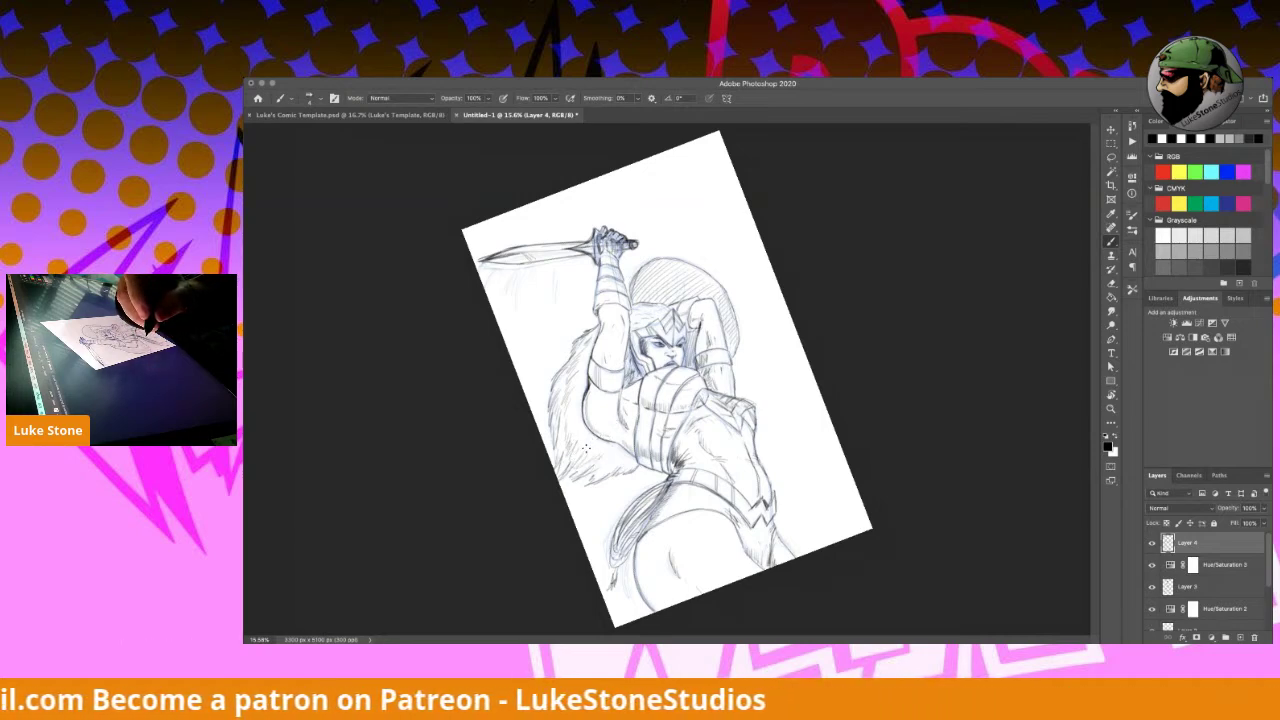
{"action": "key", "text": "r"}
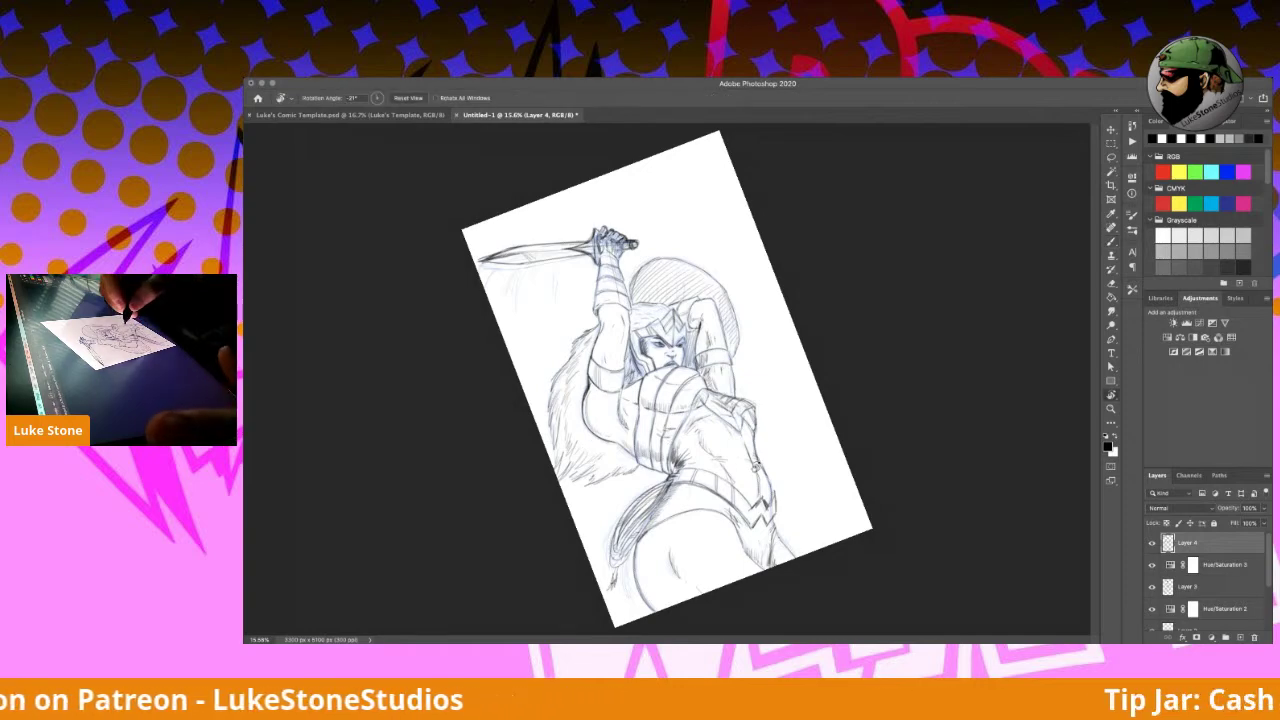
{"action": "left_click_drag", "start_coordinate": [600, 457], "coordinate": [713, 451]}
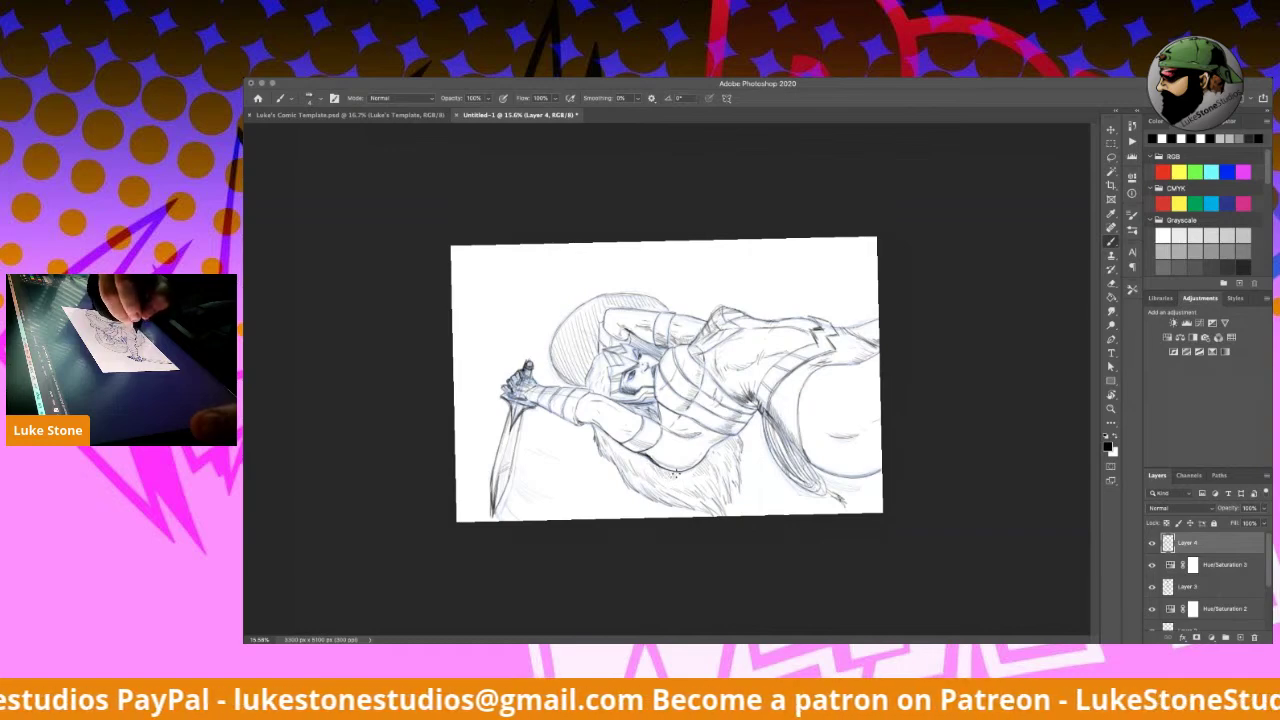
{"action": "key", "text": "r"}
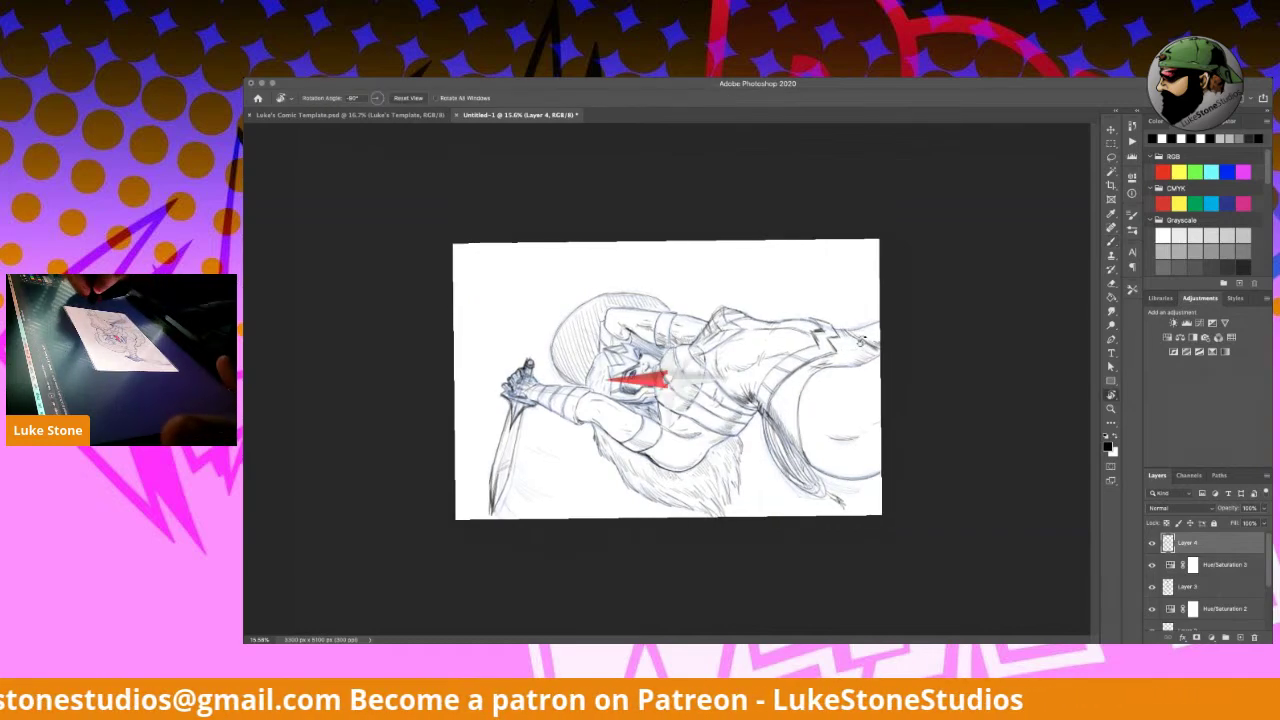
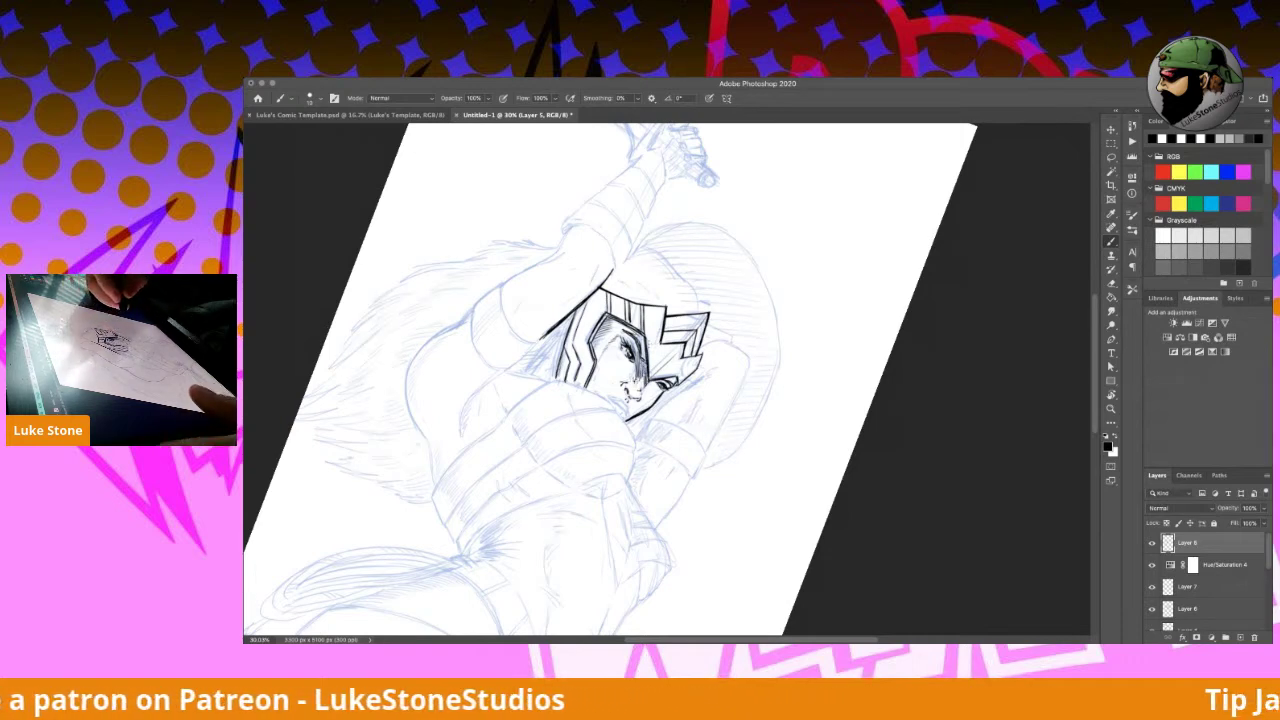
Step: Ink the warrior's mouth and add fine black shading lines to the face and helmet
{"action": "key", "text": "r"}
{"action": "mouse_move", "coordinate": [831, 471]}
{"action": "left_mouse_down"}
{"action": "mouse_move", "coordinate": [814, 334]}
{"action": "mouse_move", "coordinate": [712, 240]}
{"action": "left_mouse_up"}
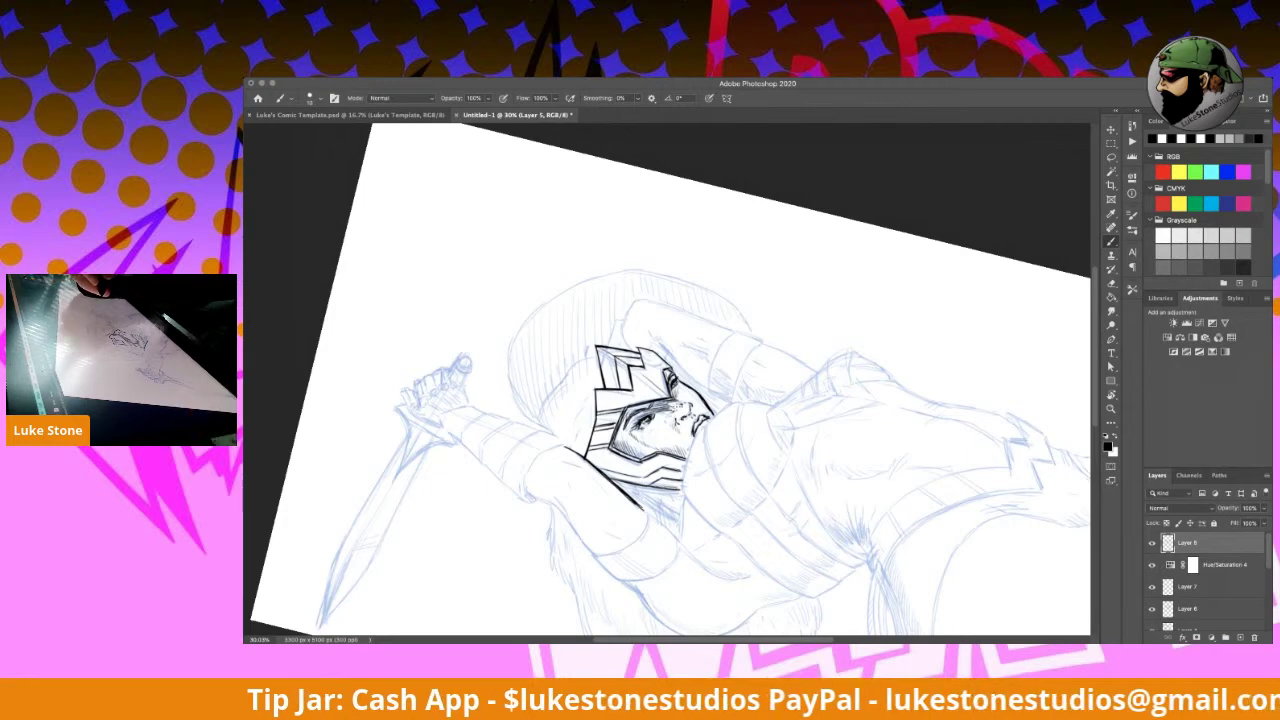
{"action": "key", "text": "r"}
{"action": "mouse_move", "coordinate": [829, 318]}
{"action": "left_mouse_down"}
{"action": "mouse_move", "coordinate": [838, 407]}
{"action": "mouse_move", "coordinate": [801, 489]}
{"action": "mouse_move", "coordinate": [729, 542]}
{"action": "left_mouse_up"}
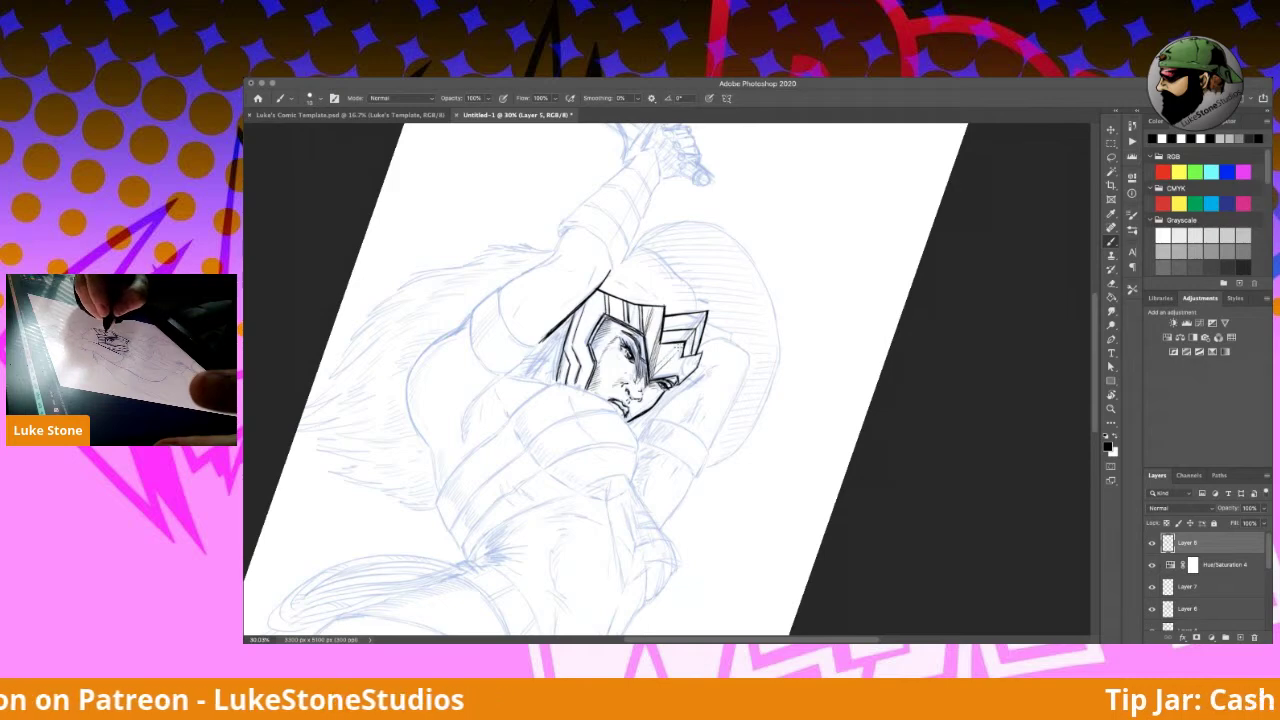
{"action": "key", "text": "r"}
{"action": "mouse_move", "coordinate": [826, 422]}
{"action": "left_mouse_down"}
{"action": "mouse_move", "coordinate": [829, 360]}
{"action": "mouse_move", "coordinate": [718, 275]}
{"action": "left_mouse_up"}
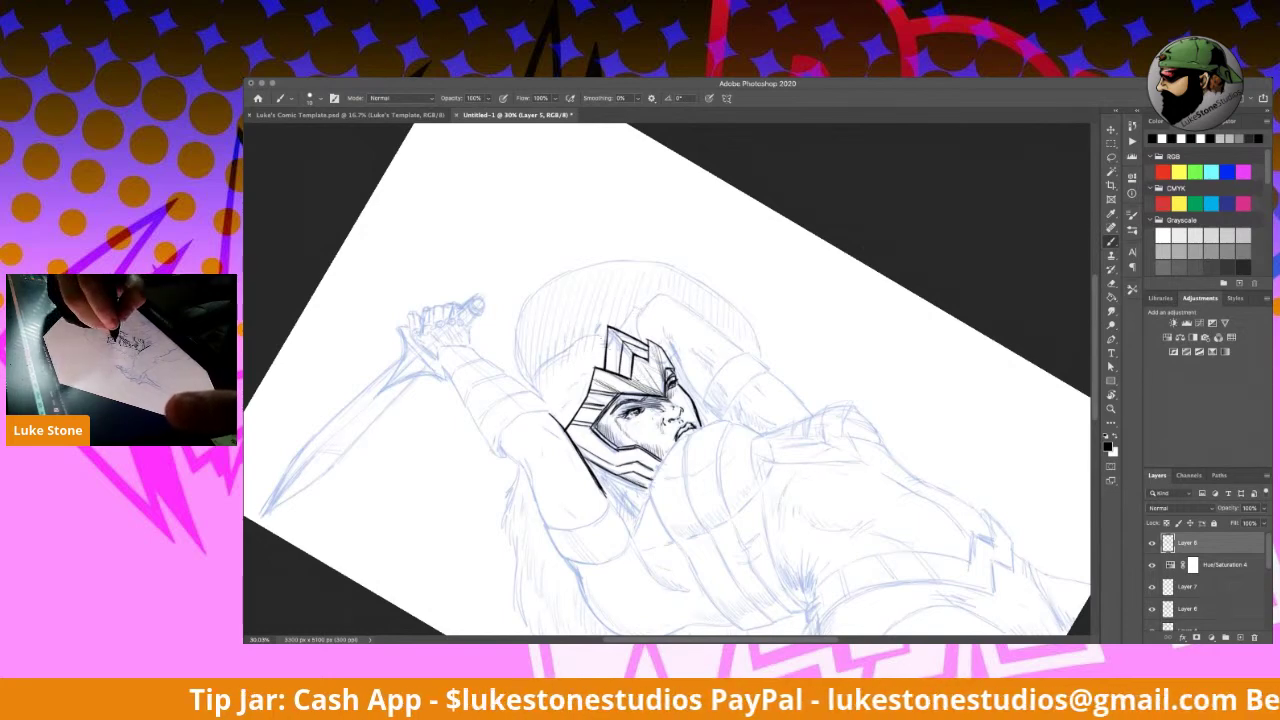
Step: Ink fine hatching lines along the helmet's brow band and pointed crest
{"action": "key", "text": "r"}
{"action": "mouse_move", "coordinate": [631, 293]}
{"action": "left_mouse_down"}
{"action": "mouse_move", "coordinate": [672, 318]}
{"action": "mouse_move", "coordinate": [676, 339]}
{"action": "left_mouse_up"}
{"action": "mouse_move", "coordinate": [581, 333]}
{"action": "left_mouse_down"}
{"action": "mouse_move", "coordinate": [584, 386]}
{"action": "mouse_move", "coordinate": [572, 362]}
{"action": "left_mouse_up"}
{"action": "left_click_drag", "start_coordinate": [574, 354], "coordinate": [590, 382]}
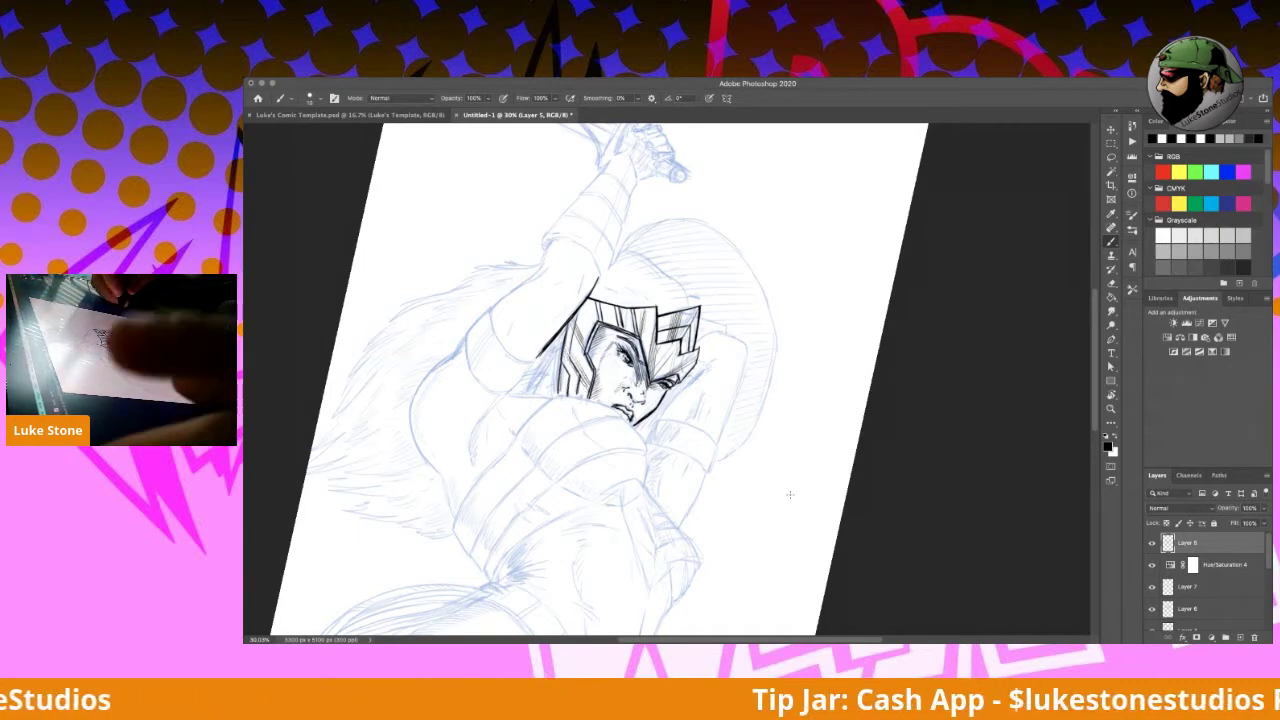
Step: Ink more shading on the helmet and strengthen the edge where the face and cheek guard meet the chest armour
{"action": "key", "text": "r"}
{"action": "left_click_drag", "start_coordinate": [877, 443], "coordinate": [853, 351]}
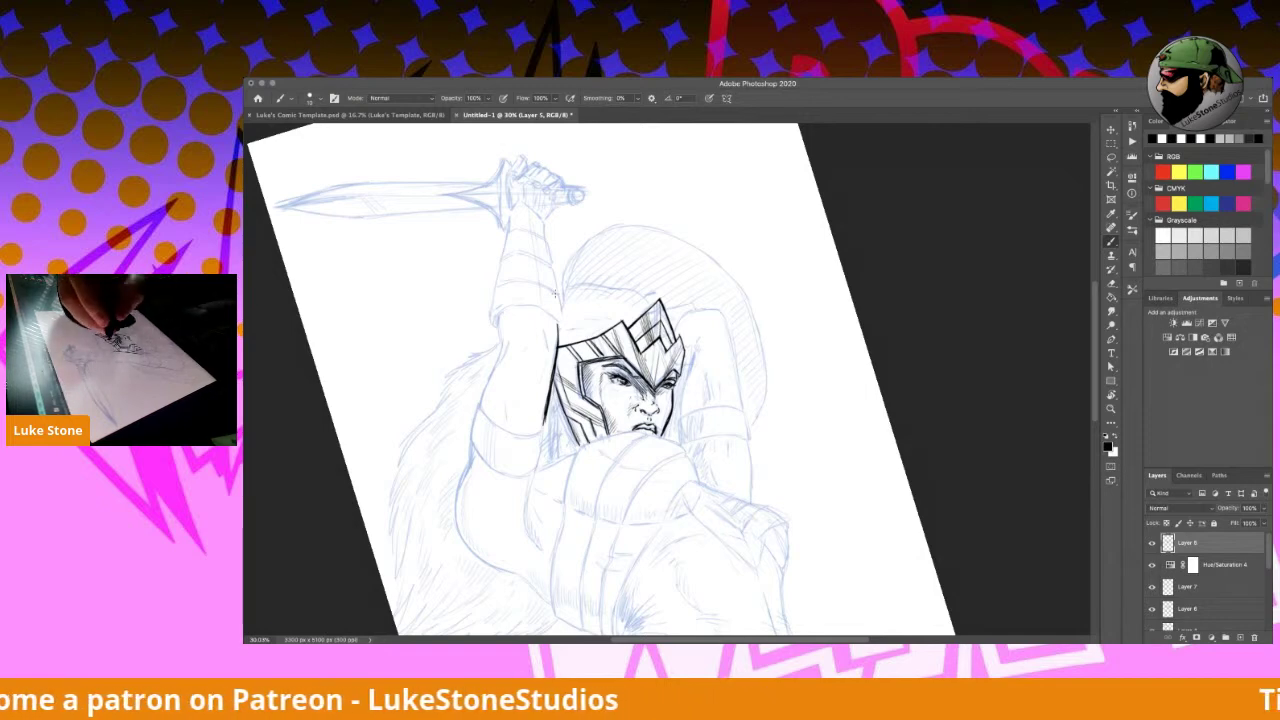
{"action": "key", "text": "r"}
{"action": "left_click_drag", "start_coordinate": [944, 465], "coordinate": [780, 228]}
{"action": "left_click_drag", "start_coordinate": [712, 417], "coordinate": [695, 486]}
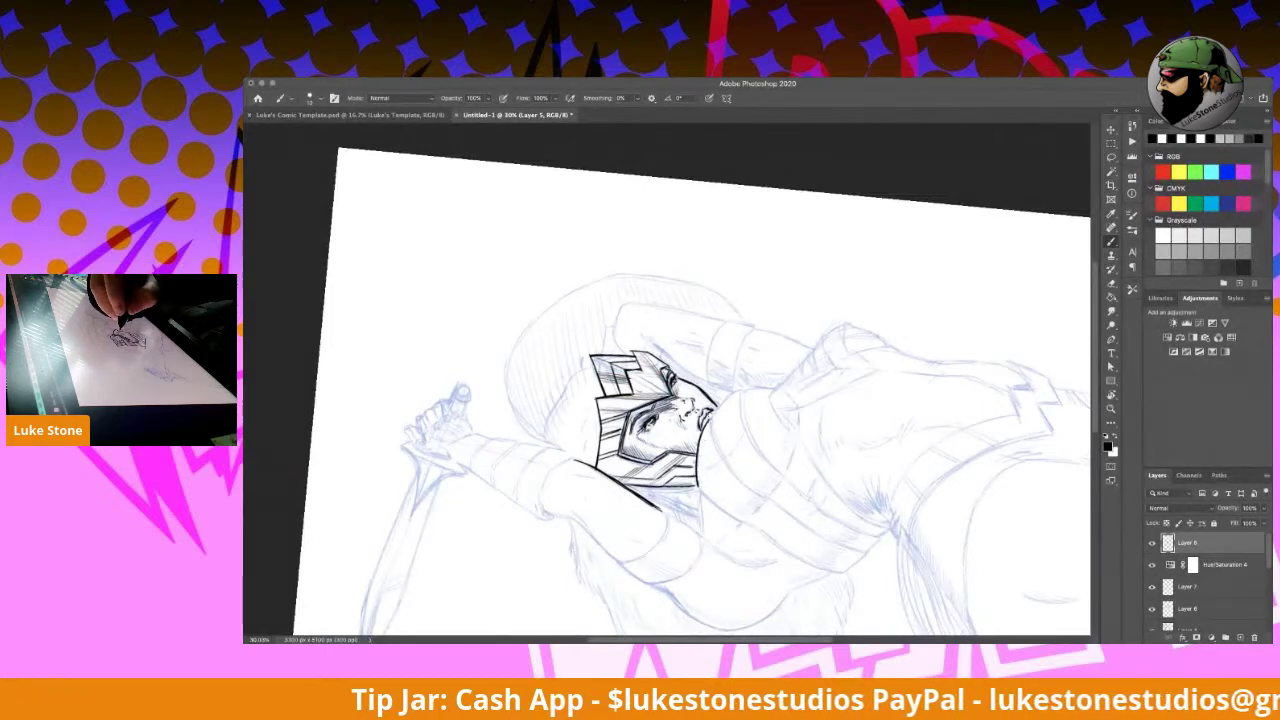
Step: Ink the rounded outline of the breastplate's chest section and the tapering line from its edge toward the near armpit
{"action": "key", "text": "r"}
{"action": "left_click_drag", "start_coordinate": [794, 289], "coordinate": [610, 392]}
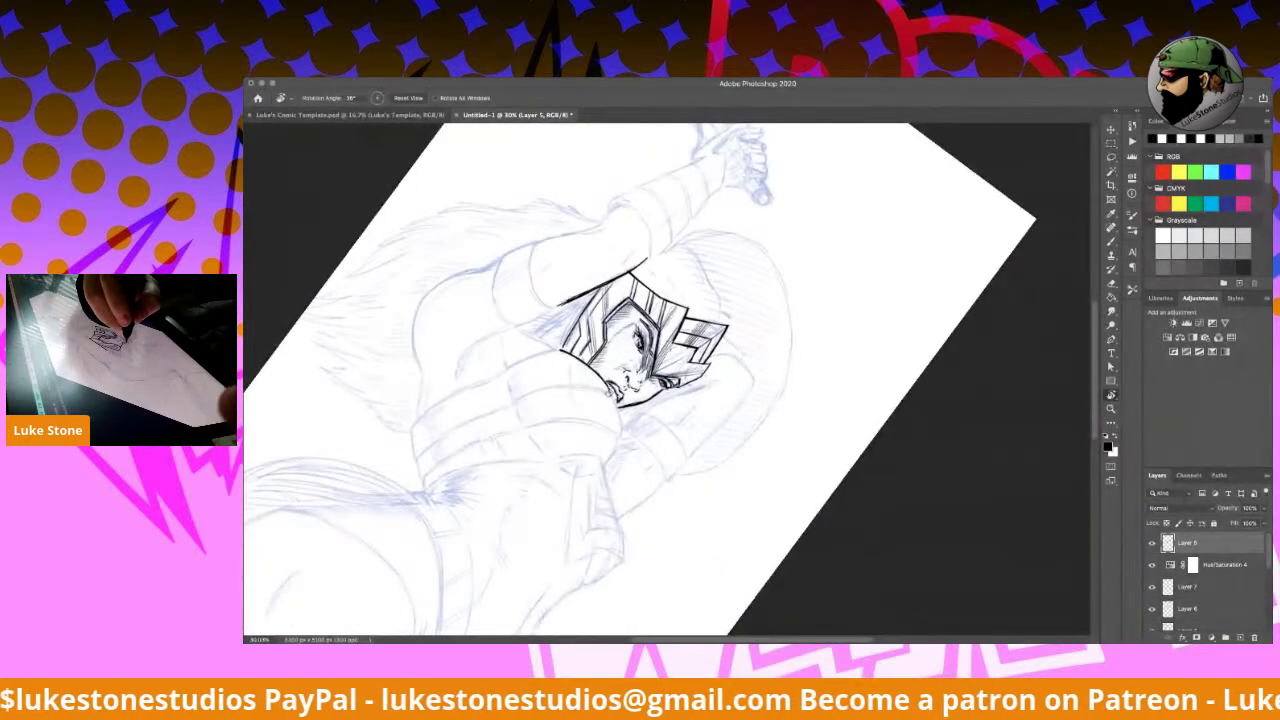
{"action": "key", "text": "b"}
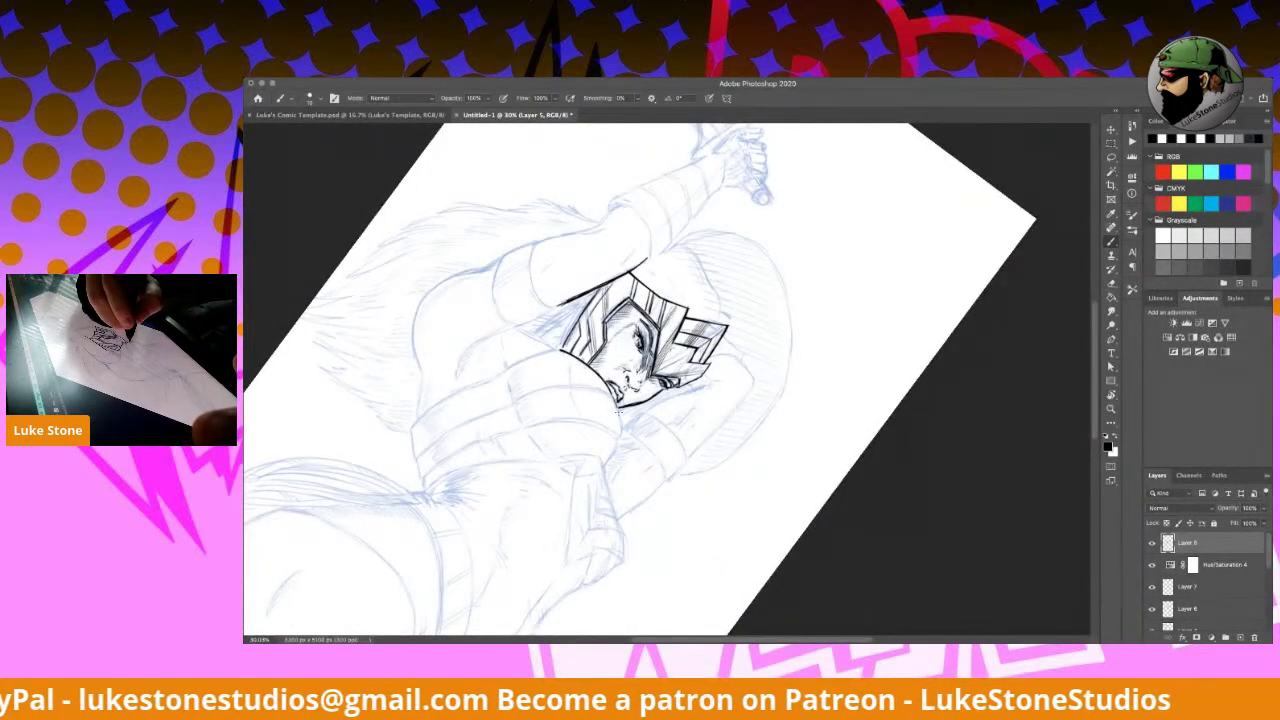
{"action": "left_click_drag", "start_coordinate": [621, 412], "coordinate": [621, 434]}
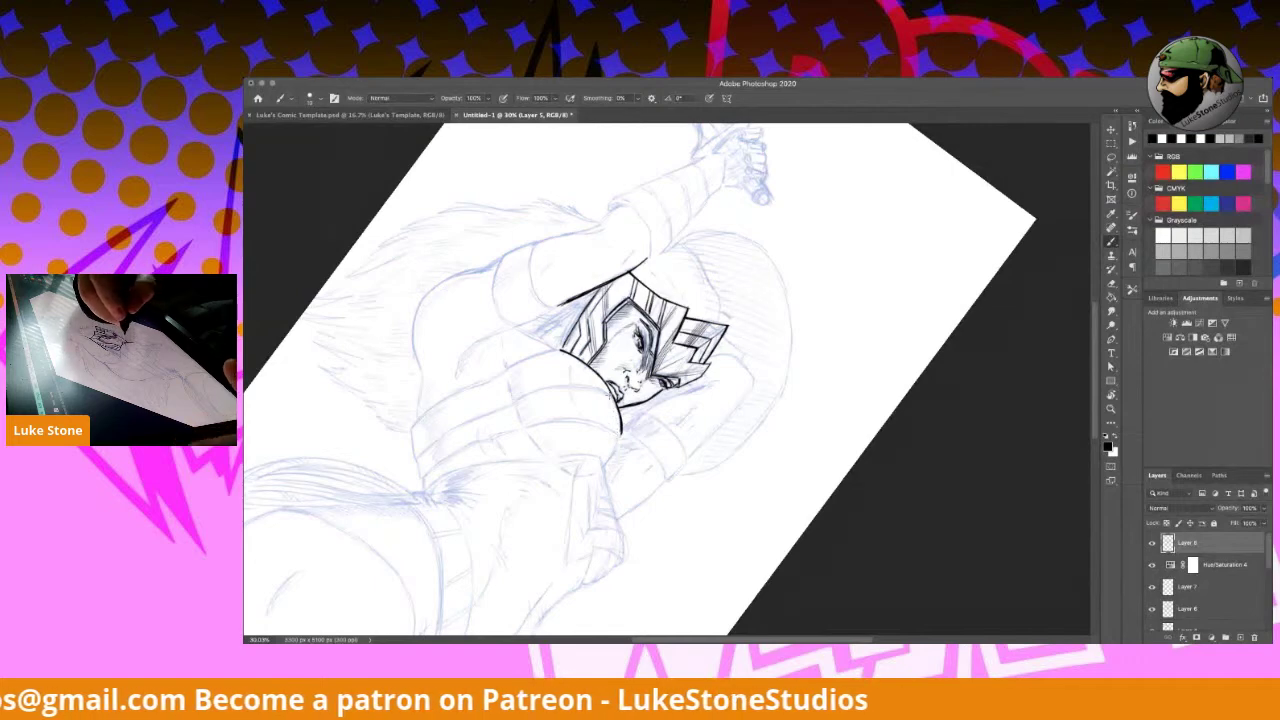
{"action": "key", "text": "r"}
{"action": "mouse_move", "coordinate": [746, 411]}
{"action": "left_mouse_down"}
{"action": "mouse_move", "coordinate": [749, 349]}
{"action": "mouse_move", "coordinate": [727, 318]}
{"action": "left_mouse_up"}
{"action": "key", "text": "b"}
{"action": "mouse_move", "coordinate": [705, 445]}
{"action": "left_mouse_down"}
{"action": "mouse_move", "coordinate": [726, 474]}
{"action": "mouse_move", "coordinate": [723, 500]}
{"action": "left_mouse_up"}
{"action": "mouse_move", "coordinate": [909, 480]}
{"action": "left_mouse_down"}
{"action": "mouse_move", "coordinate": [893, 349]}
{"action": "mouse_move", "coordinate": [802, 191]}
{"action": "mouse_move", "coordinate": [816, 428]}
{"action": "mouse_move", "coordinate": [793, 480]}
{"action": "left_mouse_up"}
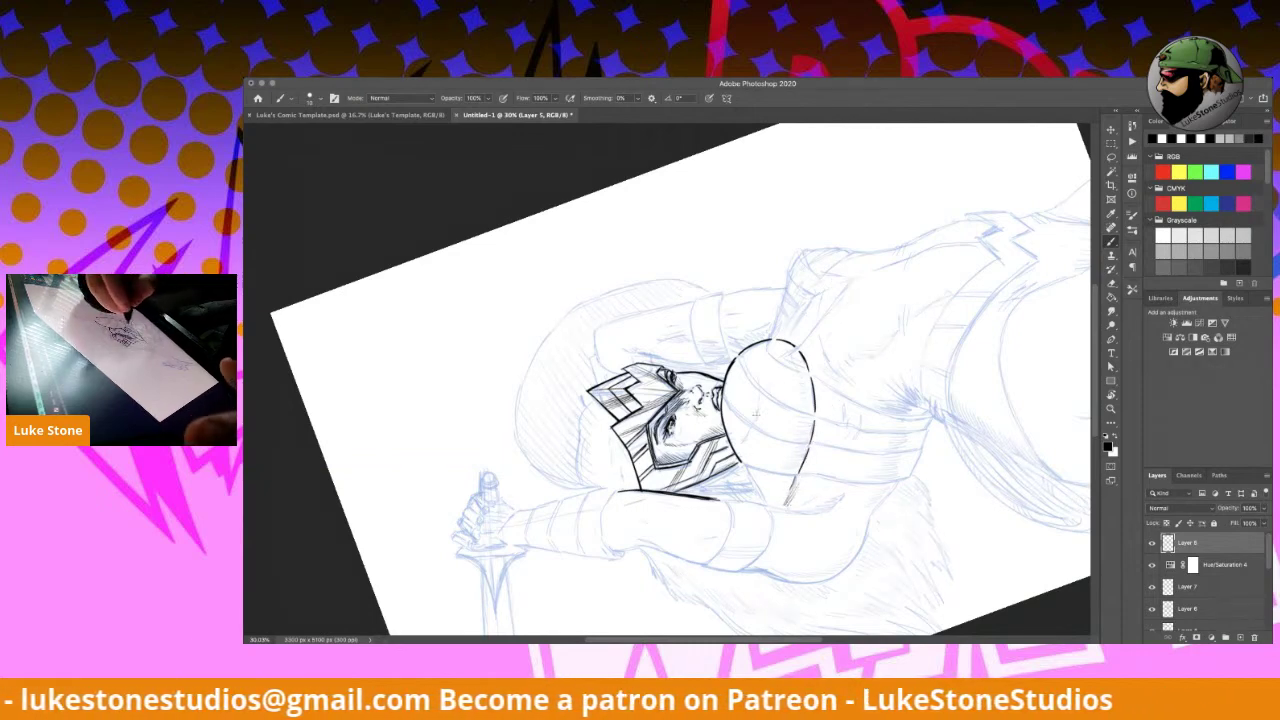
{"action": "left_click_drag", "start_coordinate": [742, 462], "coordinate": [770, 504]}
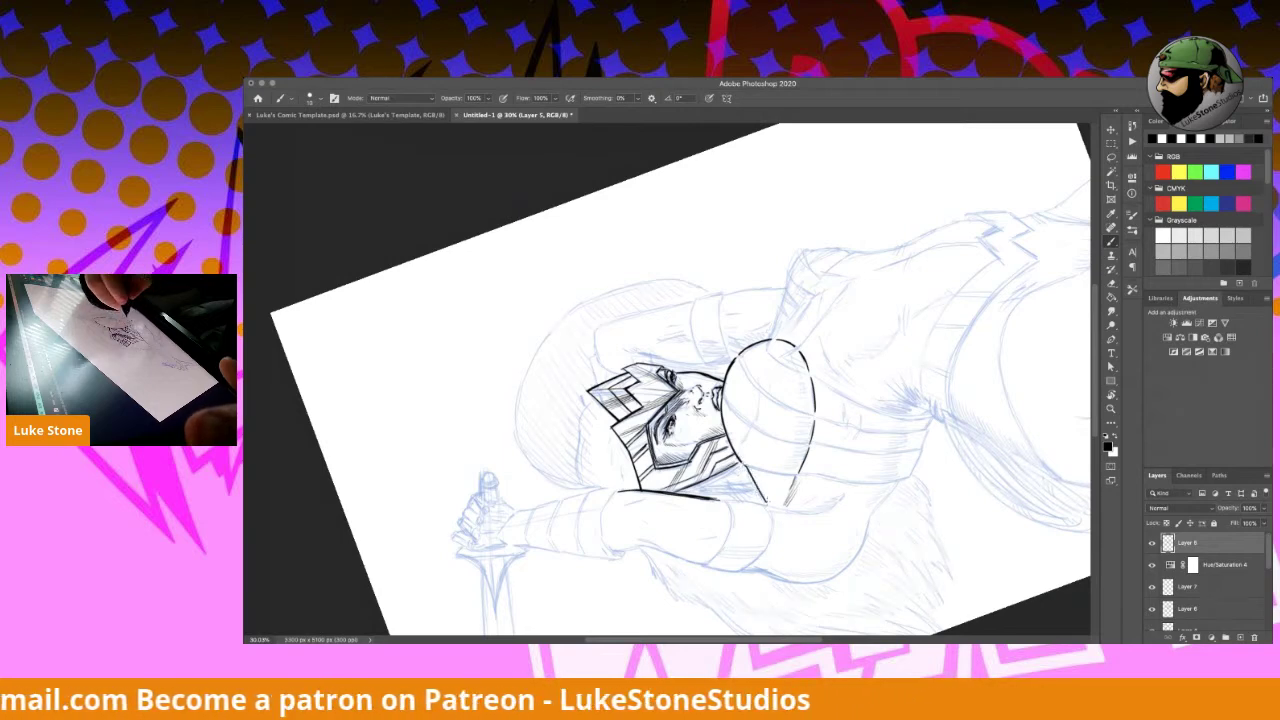
Step: Ink curved black bands across the rounded chest section of the breastplate, thickening the middle ones
{"action": "key", "text": "r"}
{"action": "mouse_move", "coordinate": [900, 345]}
{"action": "left_mouse_down"}
{"action": "mouse_move", "coordinate": [794, 611]}
{"action": "mouse_move", "coordinate": [680, 628]}
{"action": "left_mouse_up"}
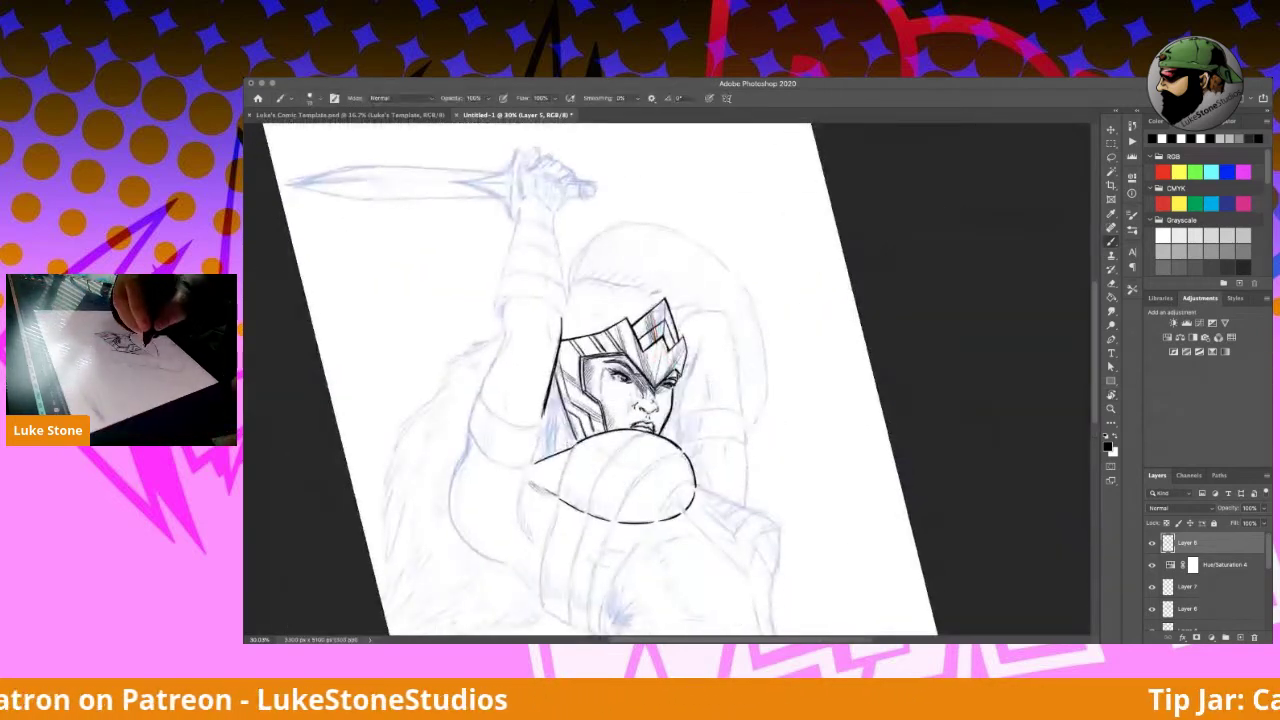
{"action": "key", "text": "r"}
{"action": "left_click_drag", "start_coordinate": [722, 447], "coordinate": [837, 291]}
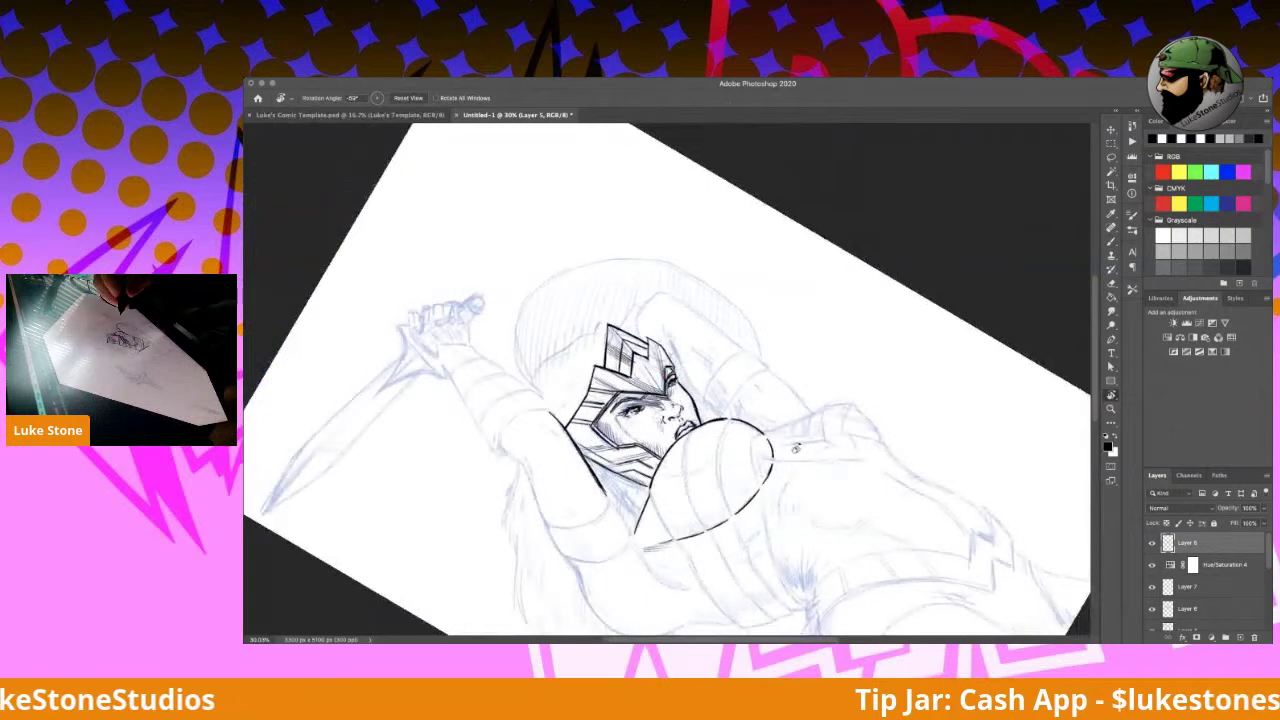
{"action": "left_click_drag", "start_coordinate": [820, 477], "coordinate": [833, 405]}
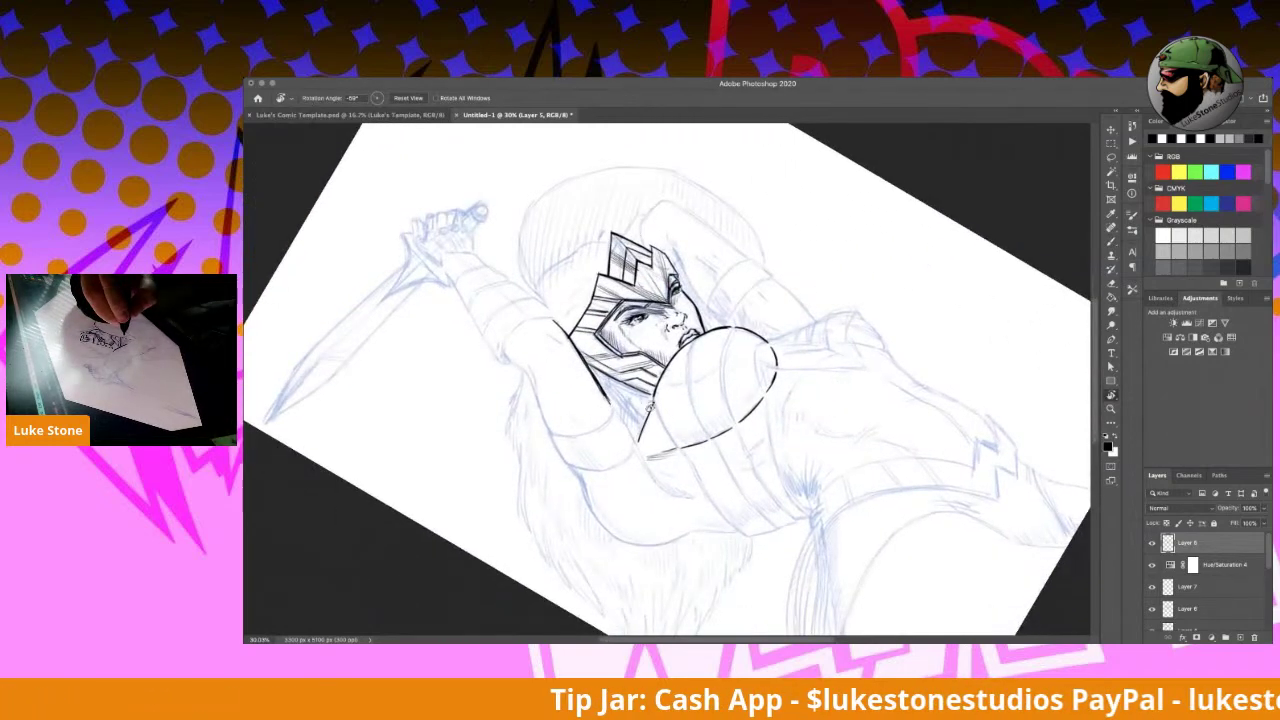
{"action": "key", "text": "b"}
{"action": "mouse_move", "coordinate": [660, 396]}
{"action": "left_mouse_down"}
{"action": "mouse_move", "coordinate": [654, 422]}
{"action": "mouse_move", "coordinate": [684, 451]}
{"action": "left_mouse_up"}
{"action": "left_click_drag", "start_coordinate": [688, 342], "coordinate": [710, 438]}
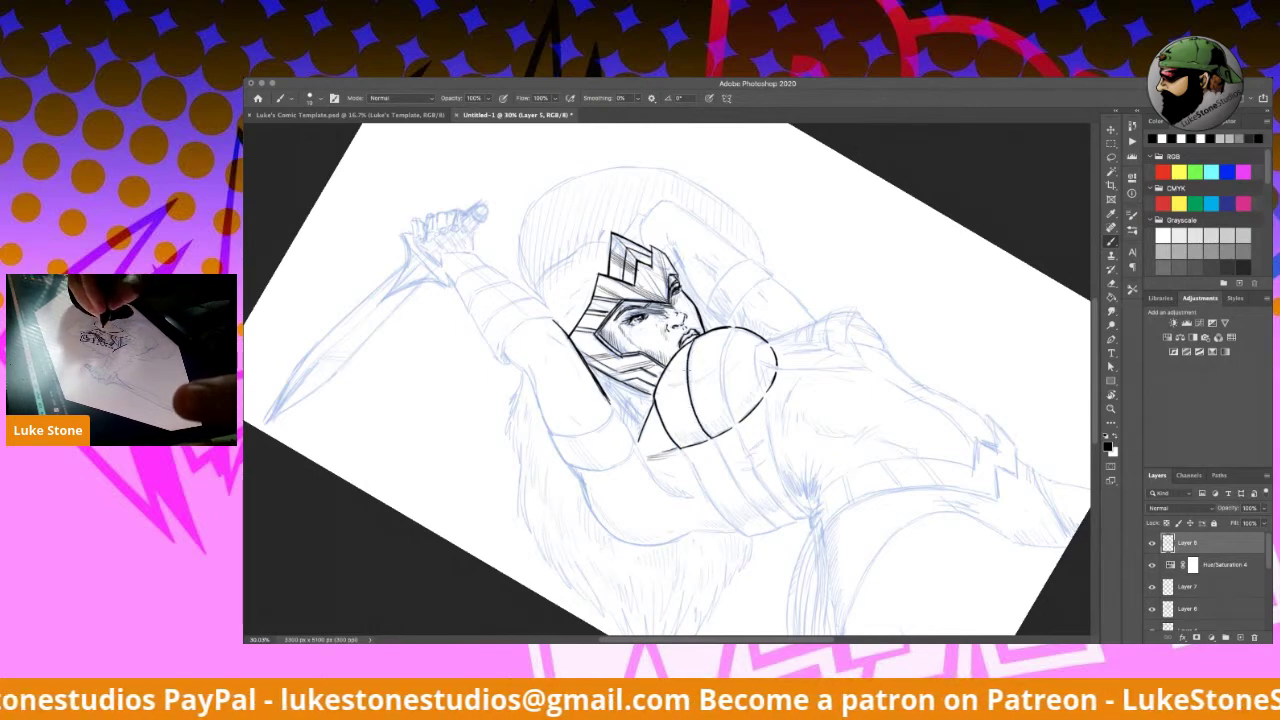
{"action": "mouse_move", "coordinate": [697, 338]}
{"action": "left_mouse_down"}
{"action": "mouse_move", "coordinate": [691, 390]}
{"action": "mouse_move", "coordinate": [713, 438]}
{"action": "left_mouse_up"}
{"action": "left_click_drag", "start_coordinate": [688, 340], "coordinate": [712, 438]}
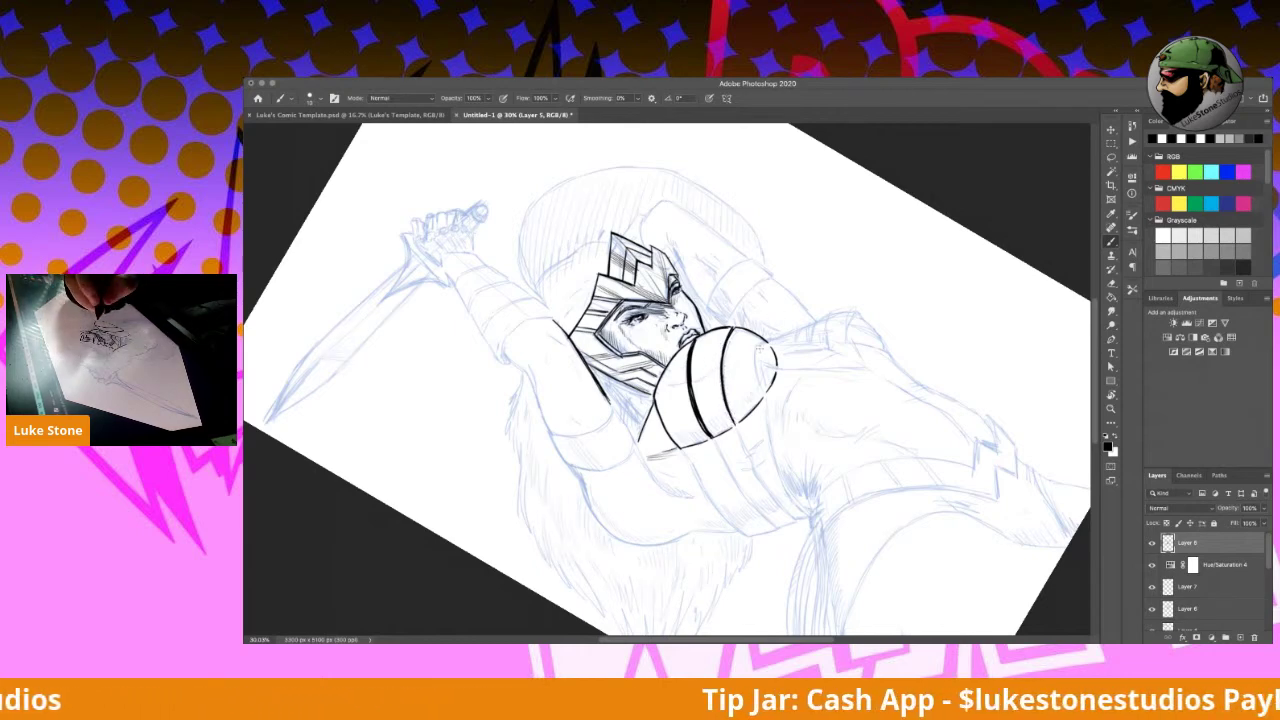
Step: Ink the front curved band on the chest section and the armour's front edge down to the waist
{"action": "left_click_drag", "start_coordinate": [757, 343], "coordinate": [764, 390]}
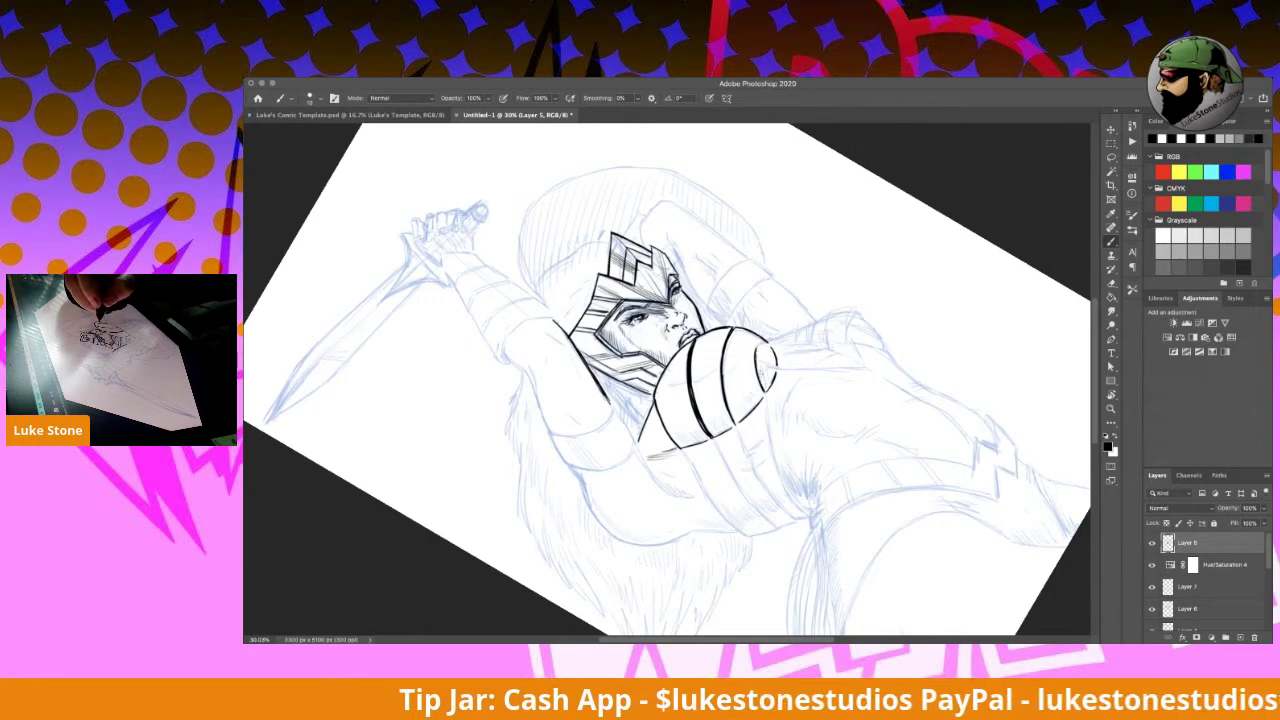
{"action": "left_click_drag", "start_coordinate": [756, 347], "coordinate": [762, 363]}
{"action": "left_click_drag", "start_coordinate": [759, 353], "coordinate": [786, 488]}
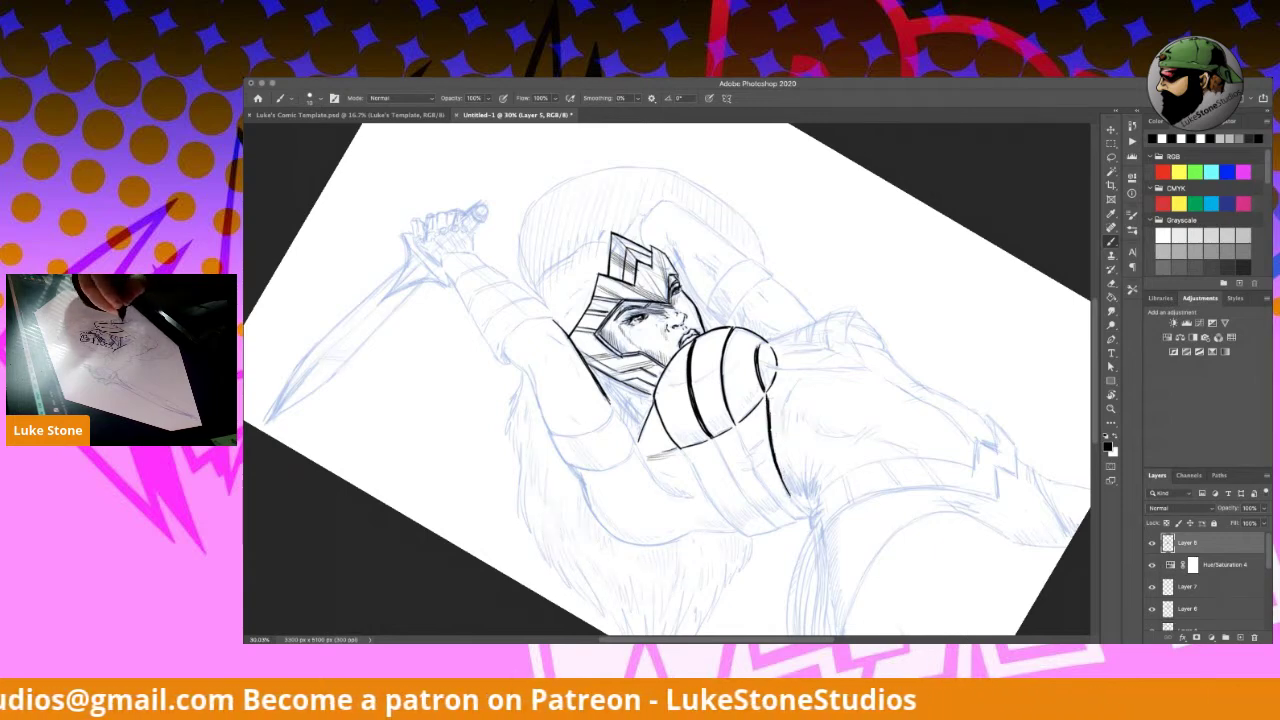
{"action": "left_click_drag", "start_coordinate": [780, 474], "coordinate": [810, 514]}
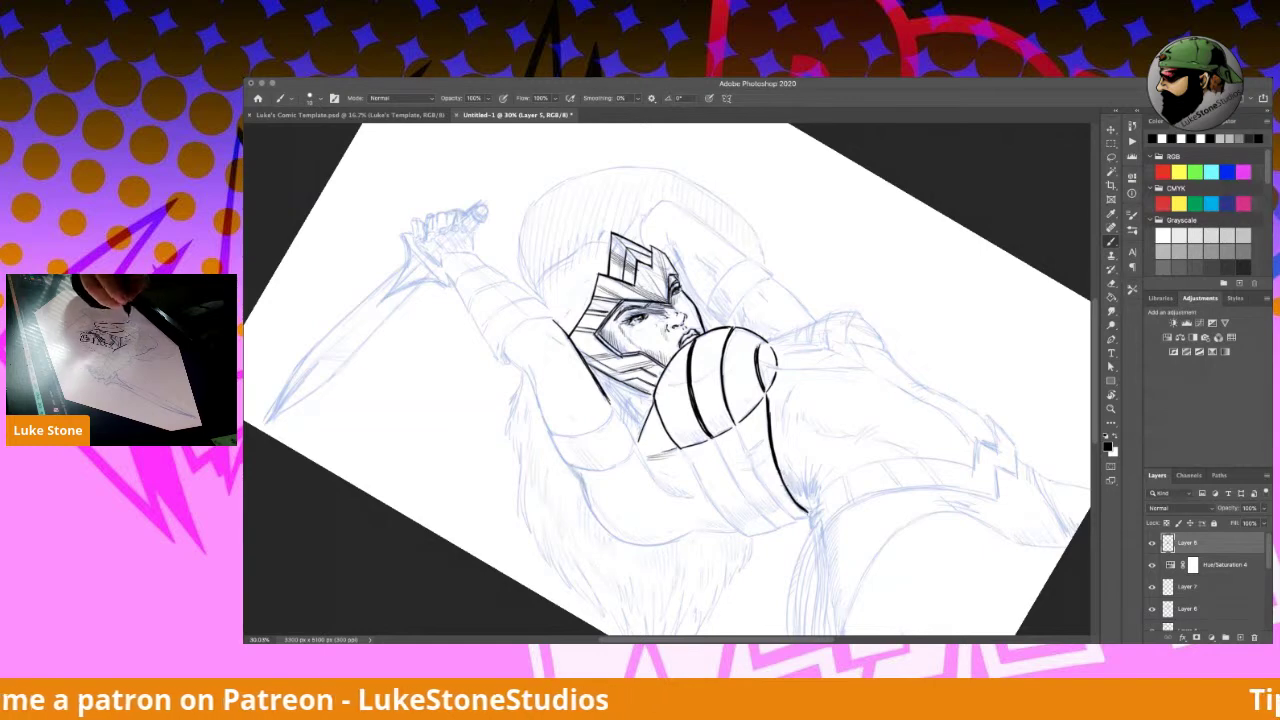
Step: Ink the long seam lines running from the chest section down the lower torso armour
{"action": "left_click_drag", "start_coordinate": [734, 426], "coordinate": [766, 492]}
{"action": "mouse_move", "coordinate": [754, 470]}
{"action": "left_mouse_down"}
{"action": "mouse_move", "coordinate": [786, 511]}
{"action": "mouse_move", "coordinate": [767, 489]}
{"action": "left_mouse_up"}
{"action": "left_click_drag", "start_coordinate": [717, 450], "coordinate": [770, 522]}
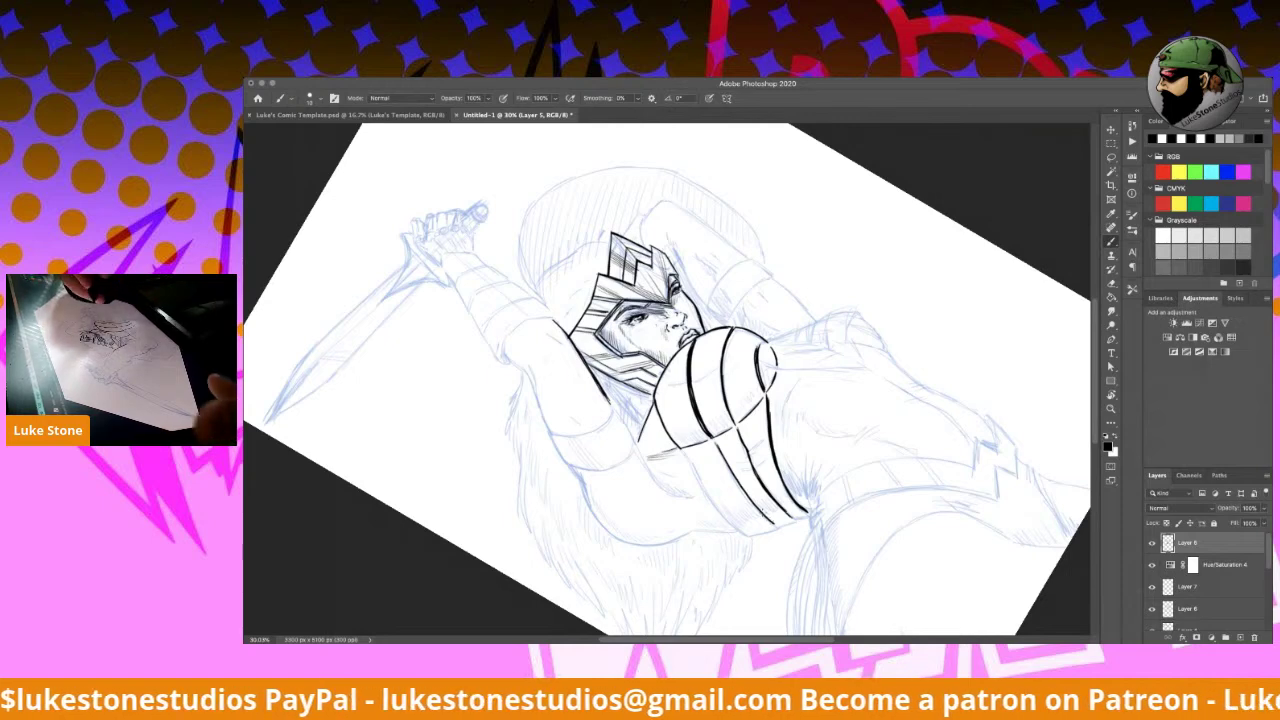
{"action": "key", "text": "r"}
{"action": "mouse_move", "coordinate": [888, 324]}
{"action": "left_mouse_down"}
{"action": "mouse_move", "coordinate": [886, 443]}
{"action": "mouse_move", "coordinate": [870, 480]}
{"action": "left_mouse_up"}
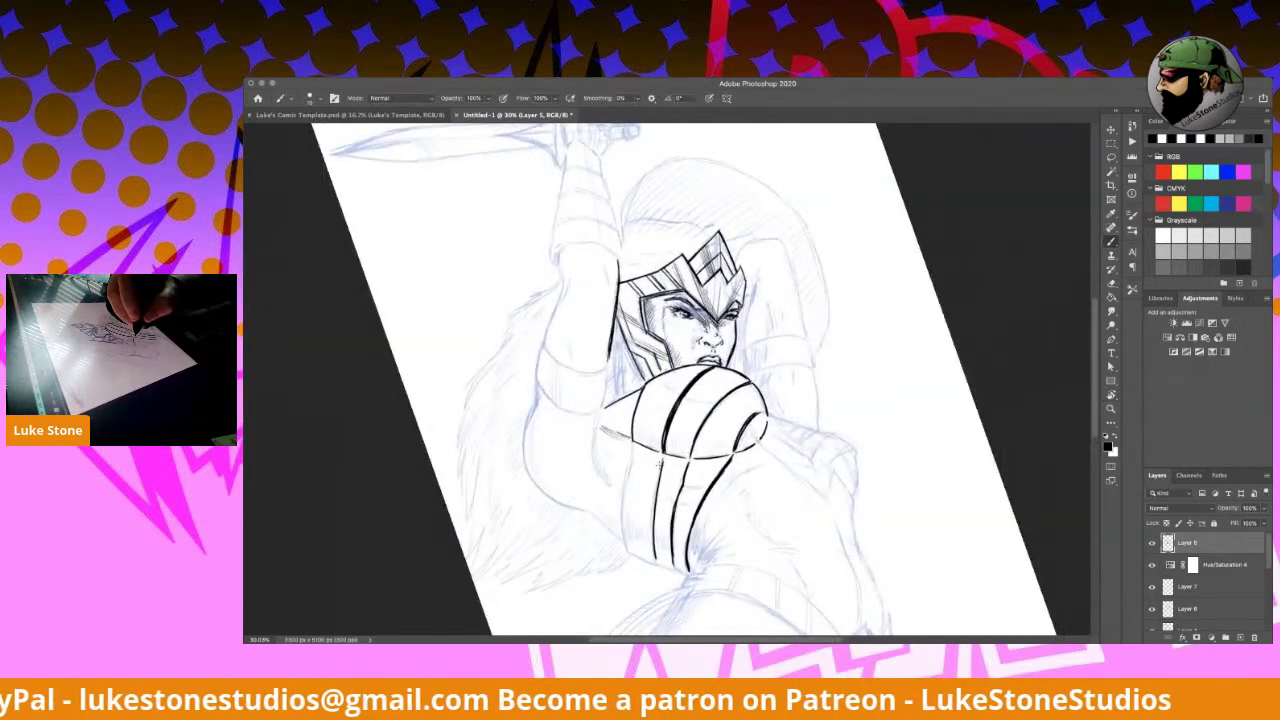
{"action": "left_click_drag", "start_coordinate": [658, 478], "coordinate": [649, 548]}
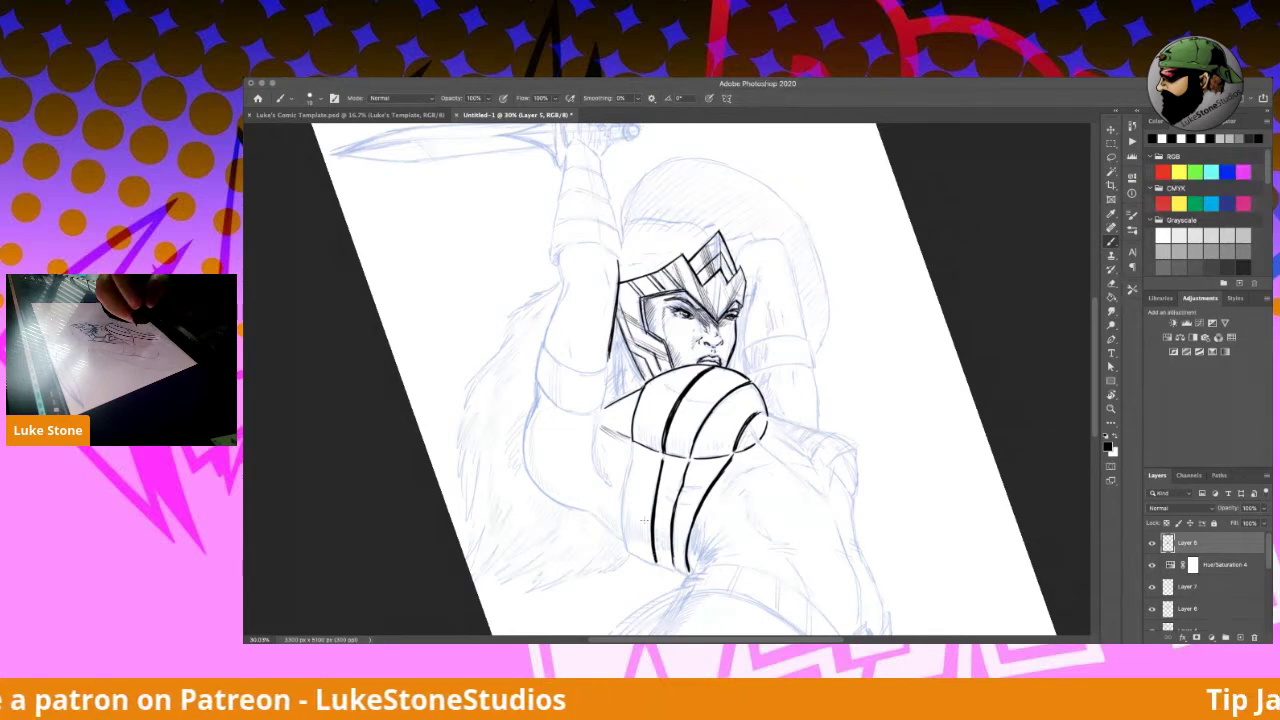
Step: Ink the back edge and lower hem of the torso armour and add small crease marks between its seams
{"action": "left_click_drag", "start_coordinate": [675, 393], "coordinate": [674, 402]}
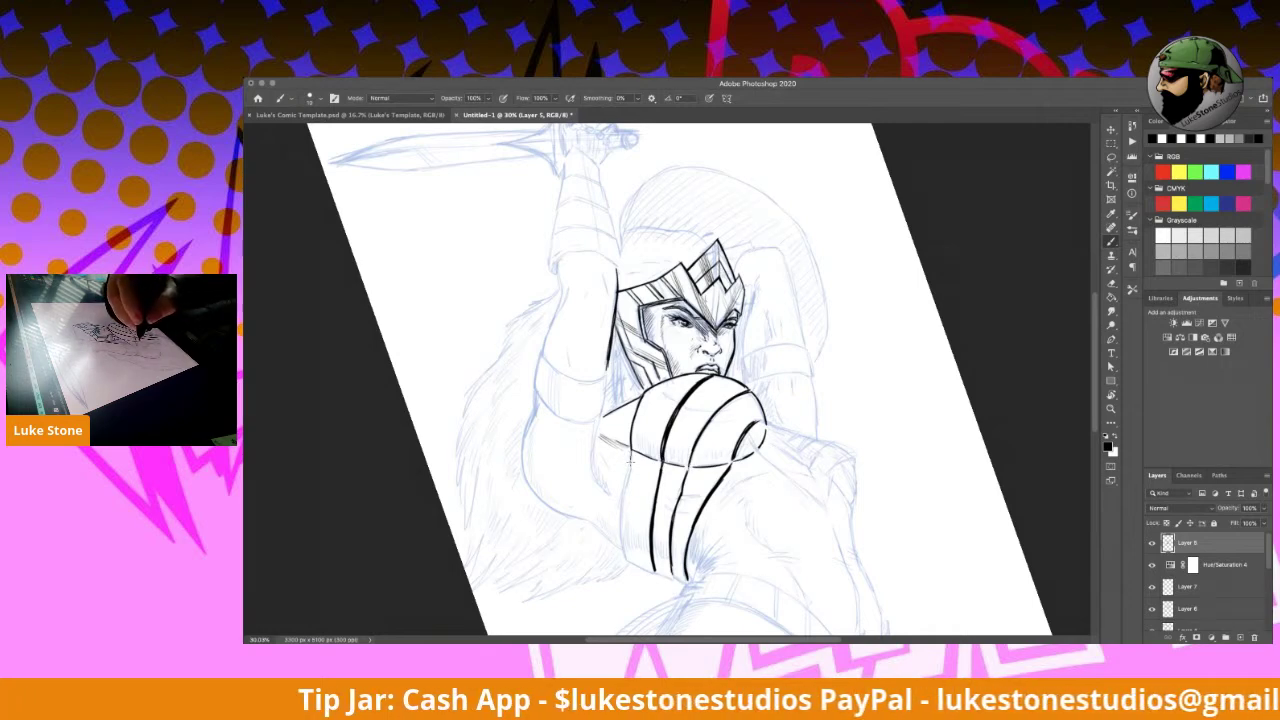
{"action": "left_click_drag", "start_coordinate": [631, 456], "coordinate": [622, 564]}
{"action": "left_click_drag", "start_coordinate": [630, 454], "coordinate": [623, 562]}
{"action": "left_click_drag", "start_coordinate": [623, 514], "coordinate": [622, 540]}
{"action": "key", "text": "r"}
{"action": "mouse_move", "coordinate": [783, 389]}
{"action": "left_mouse_down"}
{"action": "mouse_move", "coordinate": [829, 449]}
{"action": "mouse_move", "coordinate": [798, 482]}
{"action": "left_mouse_up"}
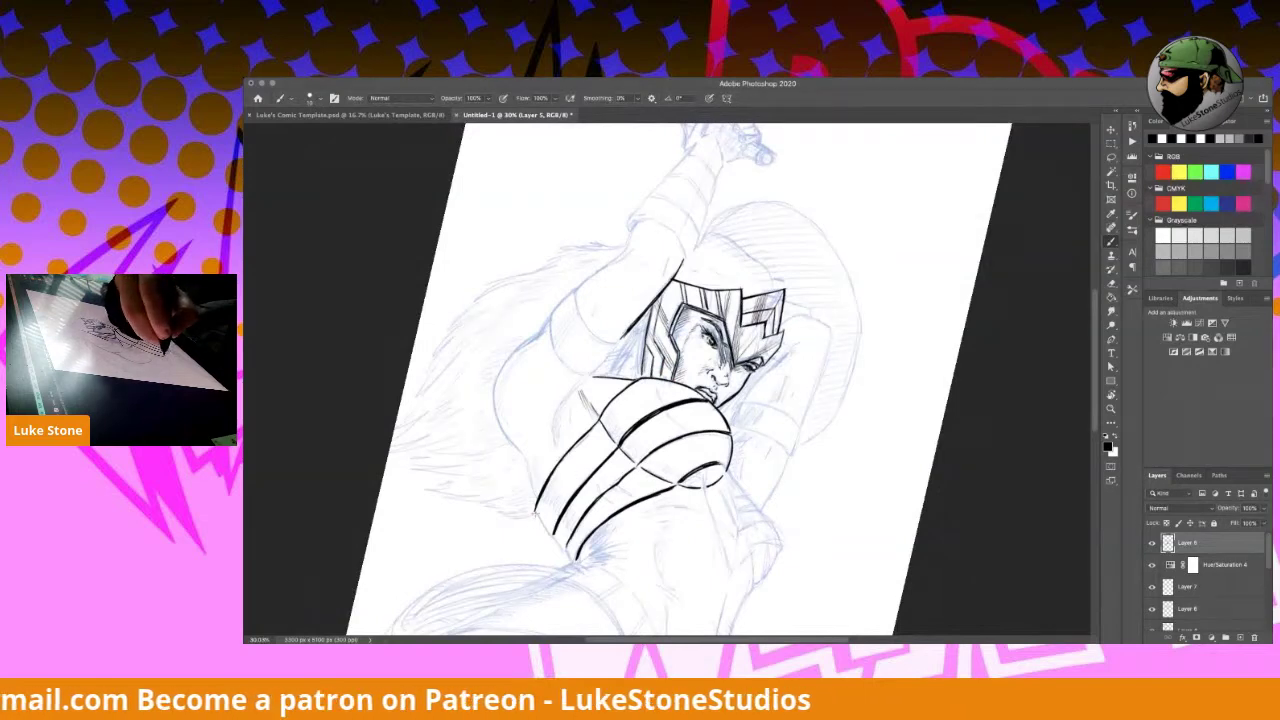
{"action": "left_click_drag", "start_coordinate": [536, 508], "coordinate": [562, 548]}
{"action": "mouse_move", "coordinate": [568, 500]}
{"action": "left_mouse_down"}
{"action": "mouse_move", "coordinate": [554, 530]}
{"action": "mouse_move", "coordinate": [575, 555]}
{"action": "left_mouse_up"}
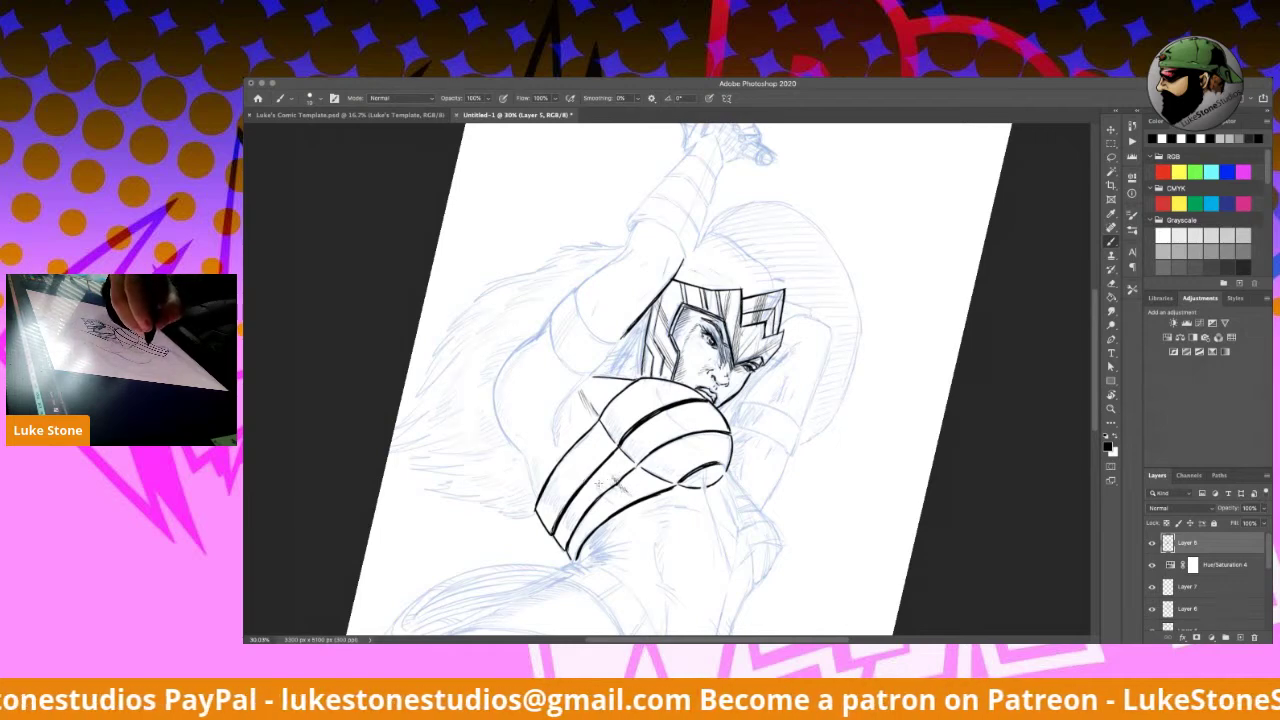
{"action": "left_click_drag", "start_coordinate": [600, 485], "coordinate": [612, 490]}
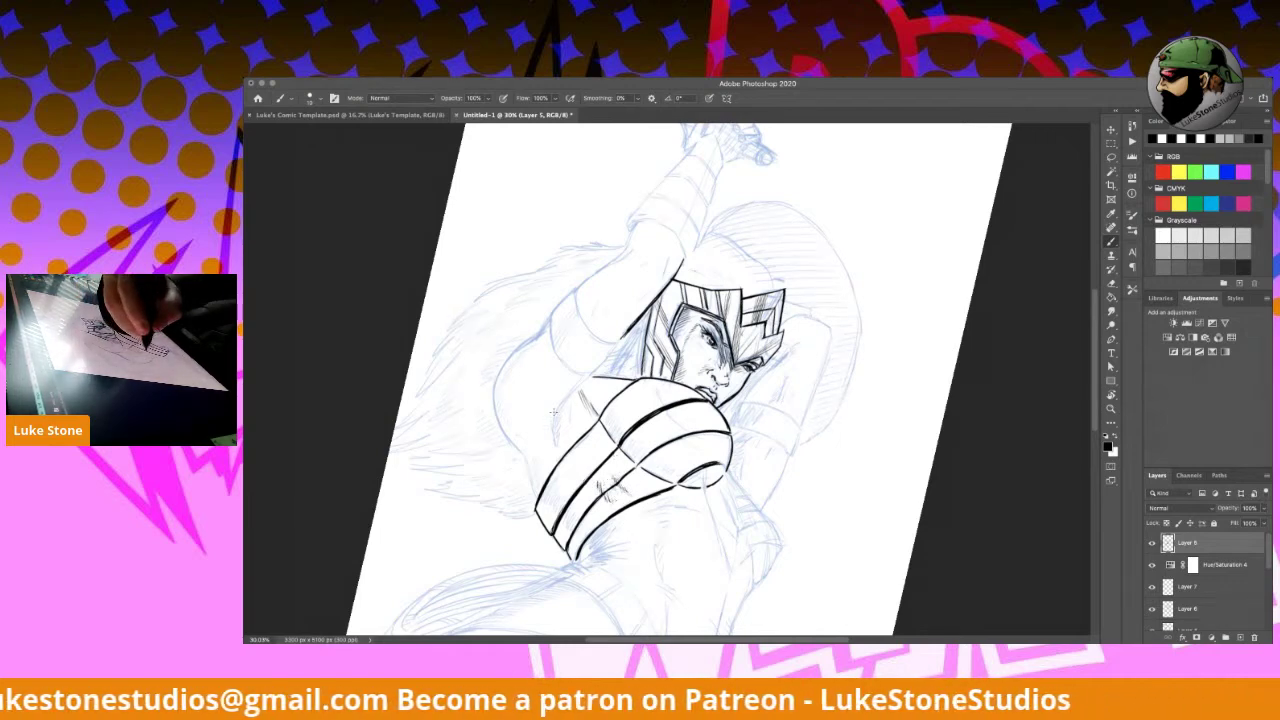
Step: Ink the outline of the warrior's back from the raised arm down to the armour's hem, thickening the upper part
{"action": "left_click_drag", "start_coordinate": [494, 376], "coordinate": [537, 500]}
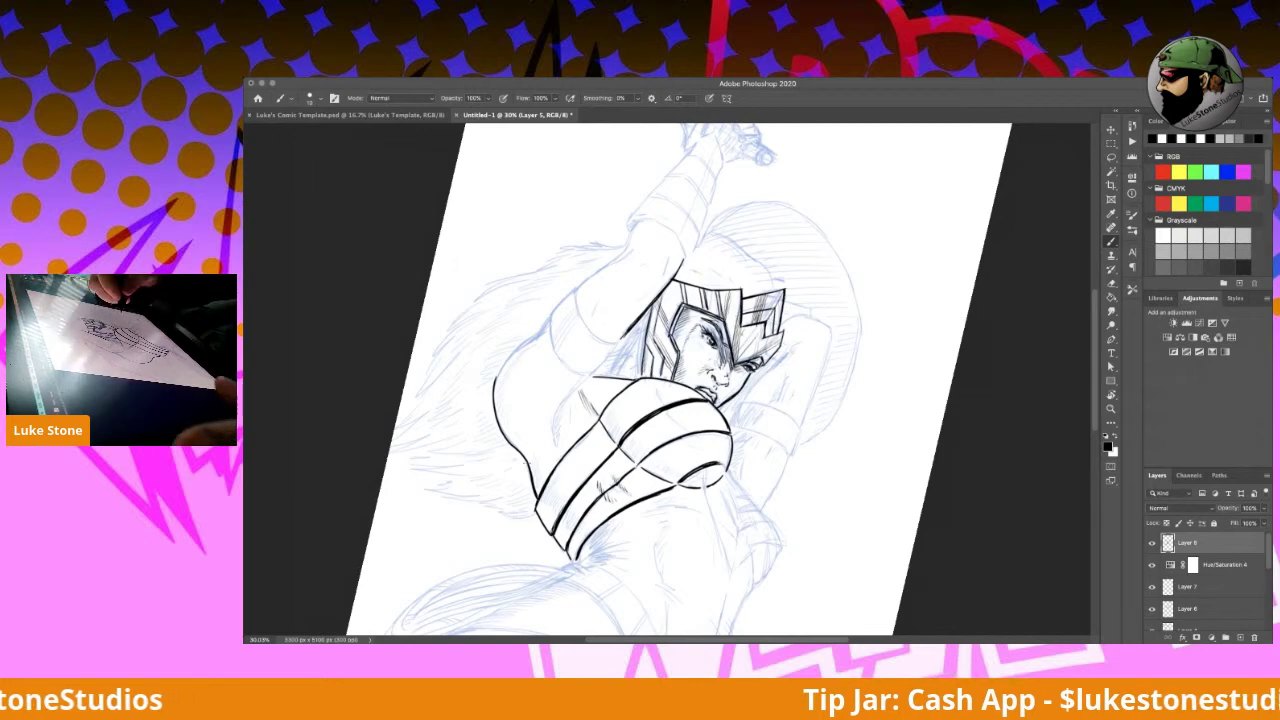
{"action": "key", "text": "r"}
{"action": "mouse_move", "coordinate": [884, 501]}
{"action": "left_mouse_down"}
{"action": "mouse_move", "coordinate": [809, 314]}
{"action": "mouse_move", "coordinate": [704, 302]}
{"action": "left_mouse_up"}
{"action": "key", "text": "b"}
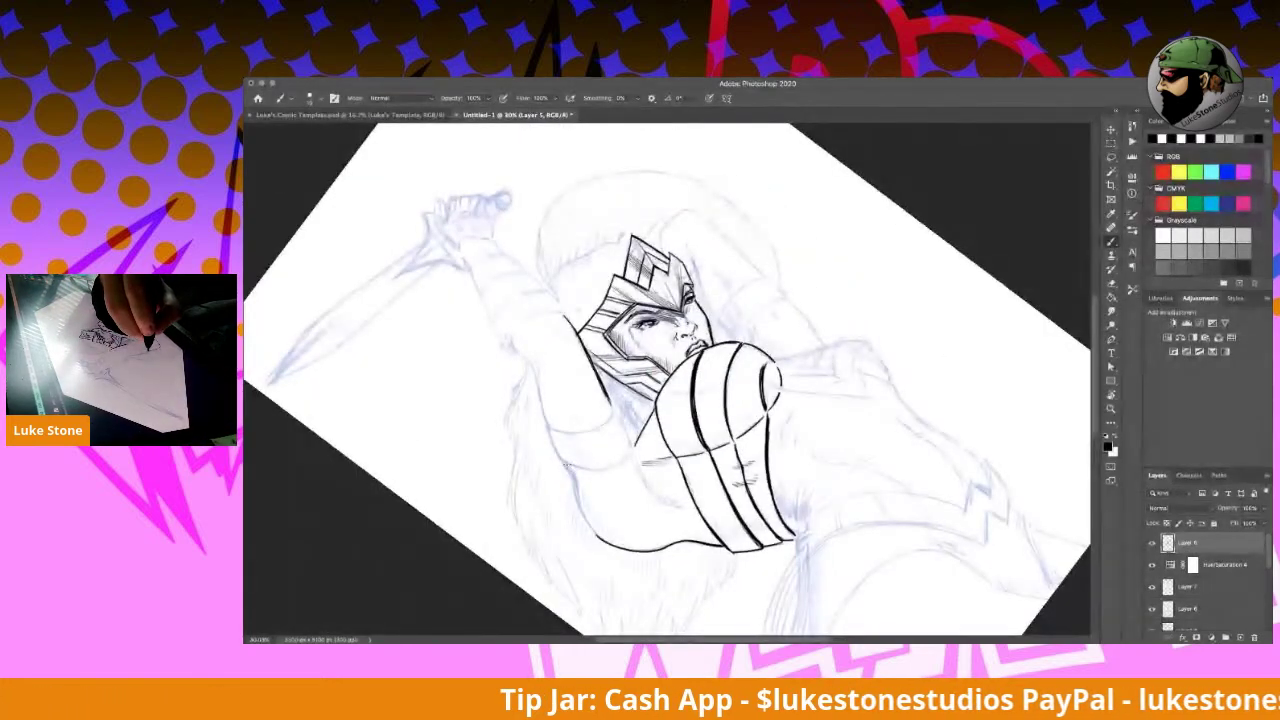
{"action": "left_click_drag", "start_coordinate": [567, 465], "coordinate": [598, 538]}
{"action": "left_click_drag", "start_coordinate": [577, 485], "coordinate": [604, 543]}
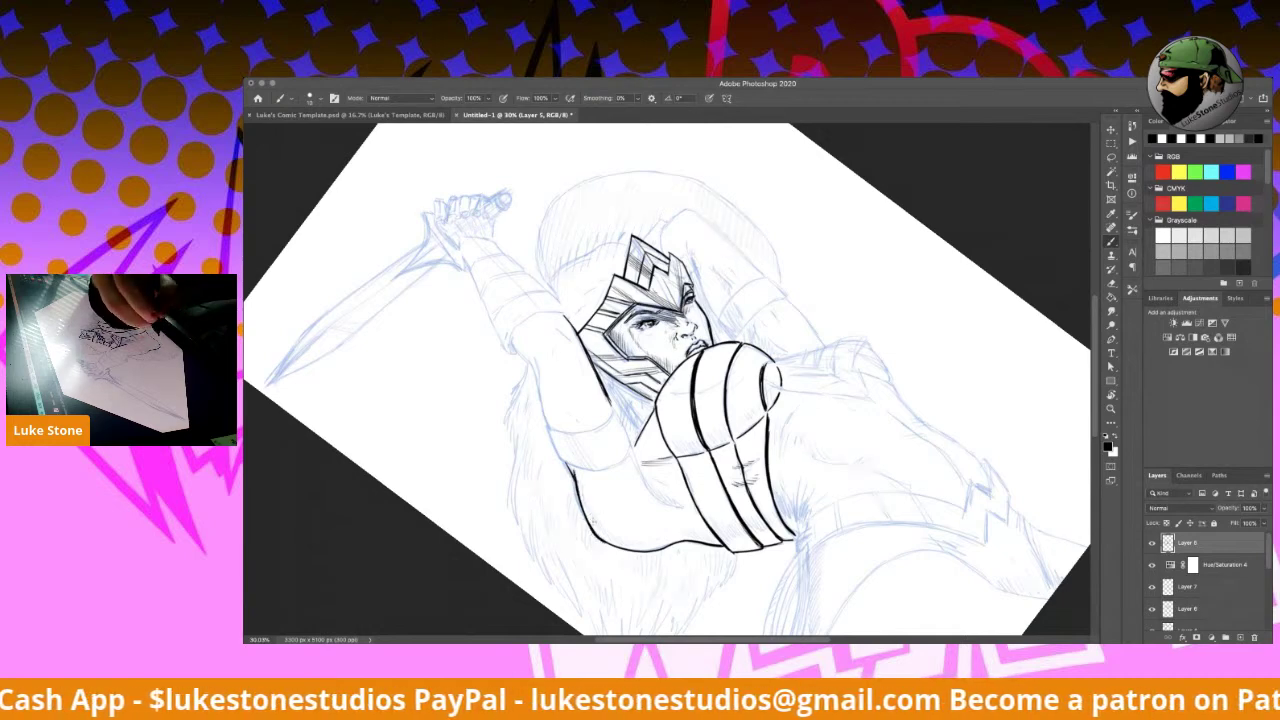
Step: Ink the curved armpit line with shading and add fine hatching along the inside of the back outline
{"action": "key", "text": "r"}
{"action": "left_click_drag", "start_coordinate": [804, 363], "coordinate": [744, 494]}
{"action": "key", "text": "b"}
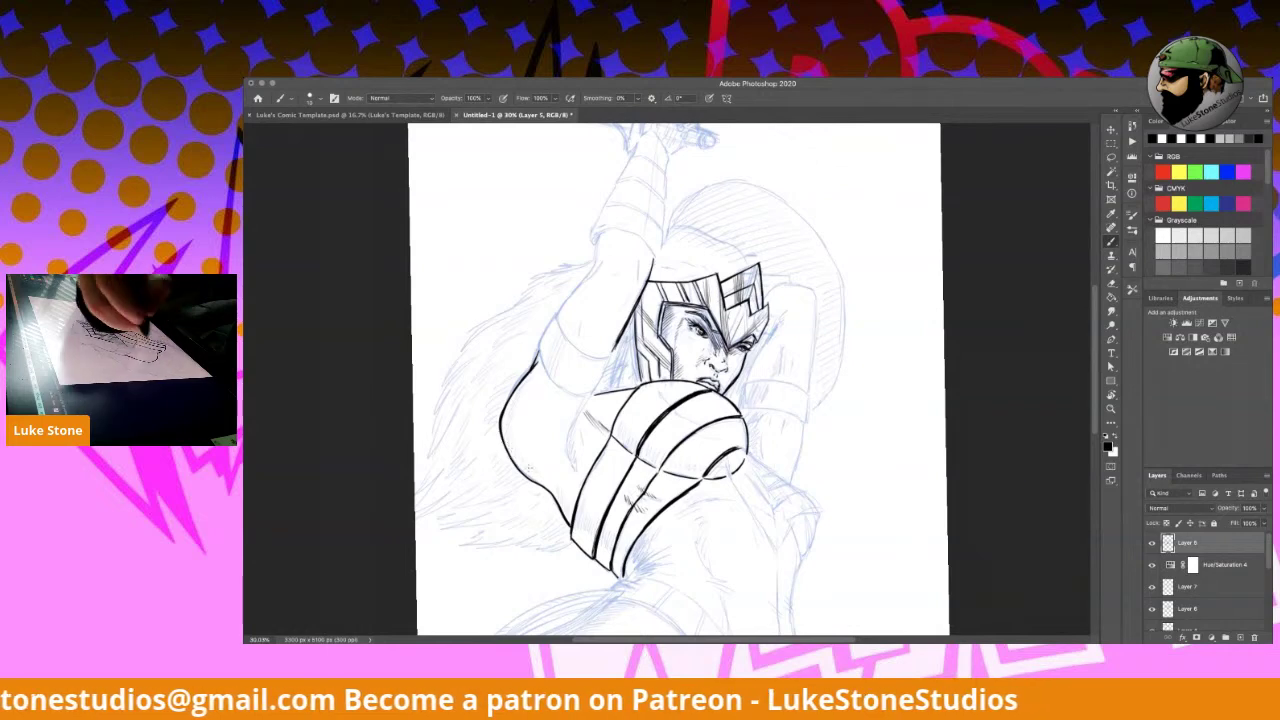
{"action": "mouse_move", "coordinate": [594, 394]}
{"action": "left_mouse_down"}
{"action": "mouse_move", "coordinate": [567, 458]}
{"action": "mouse_move", "coordinate": [587, 448]}
{"action": "left_mouse_up"}
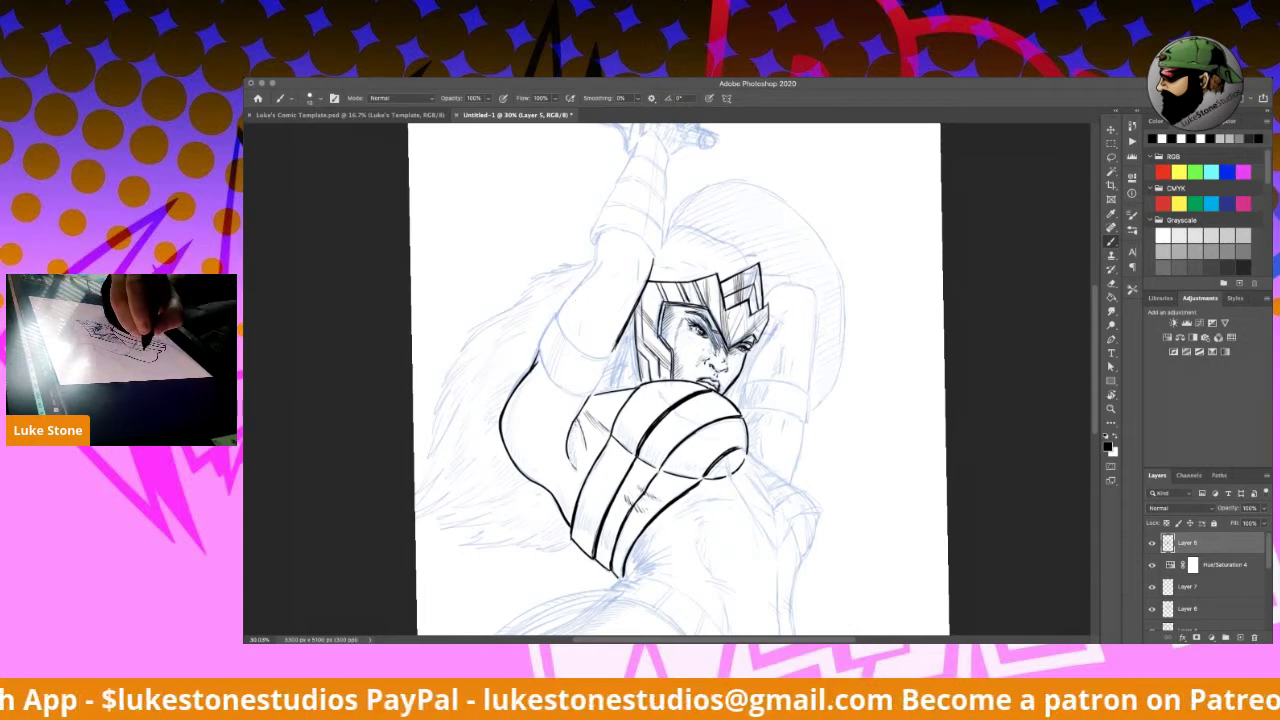
{"action": "left_click_drag", "start_coordinate": [573, 429], "coordinate": [582, 474]}
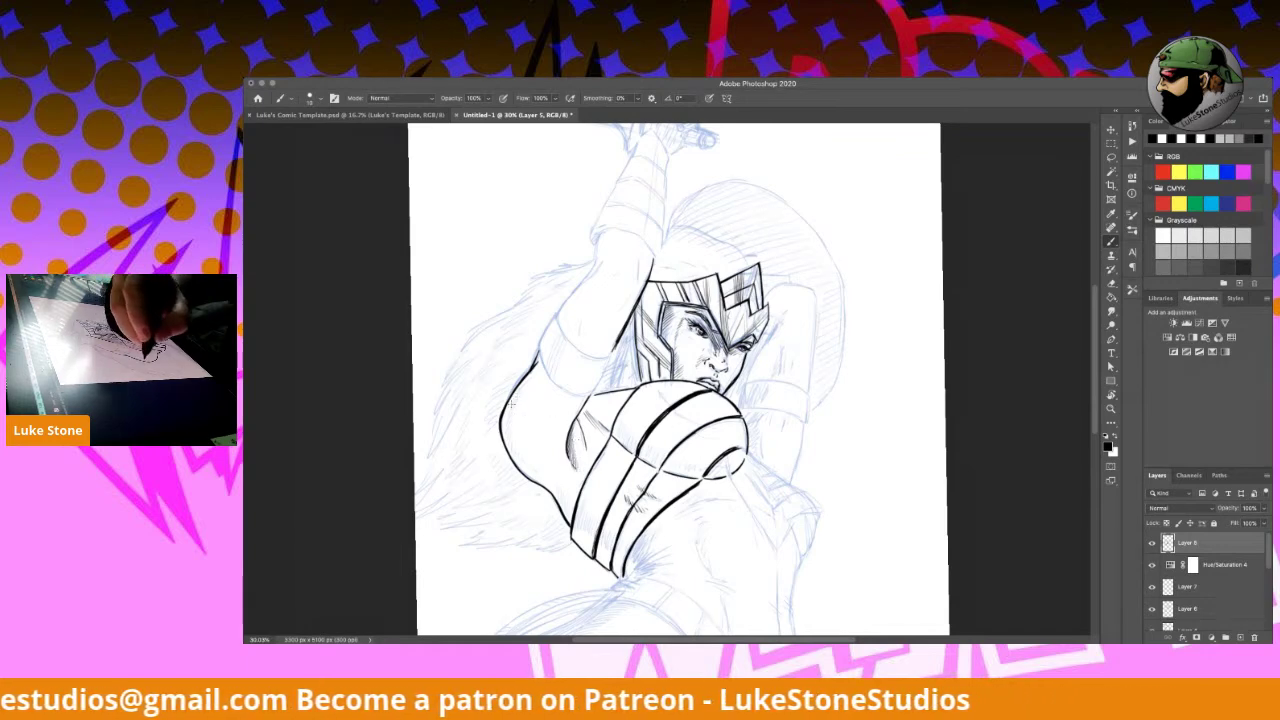
{"action": "mouse_move", "coordinate": [525, 382]}
{"action": "left_mouse_down"}
{"action": "mouse_move", "coordinate": [505, 436]}
{"action": "mouse_move", "coordinate": [514, 446]}
{"action": "left_mouse_up"}
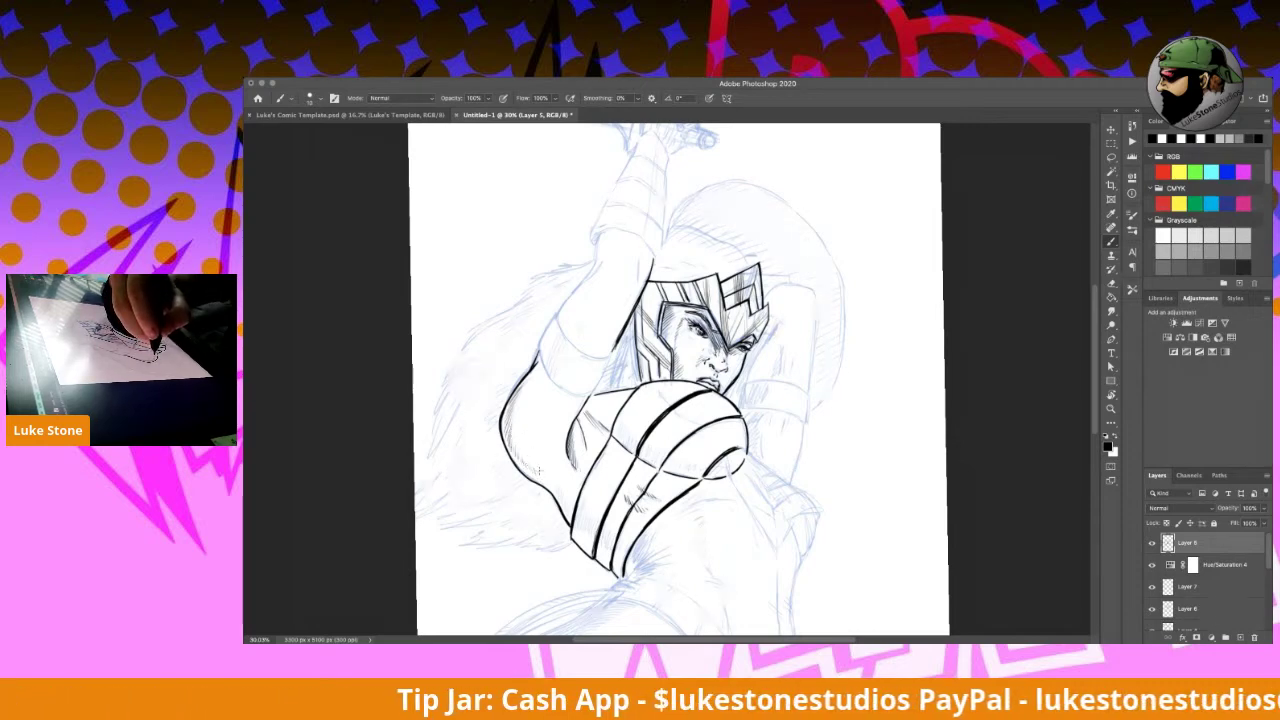
{"action": "left_click_drag", "start_coordinate": [549, 474], "coordinate": [572, 515]}
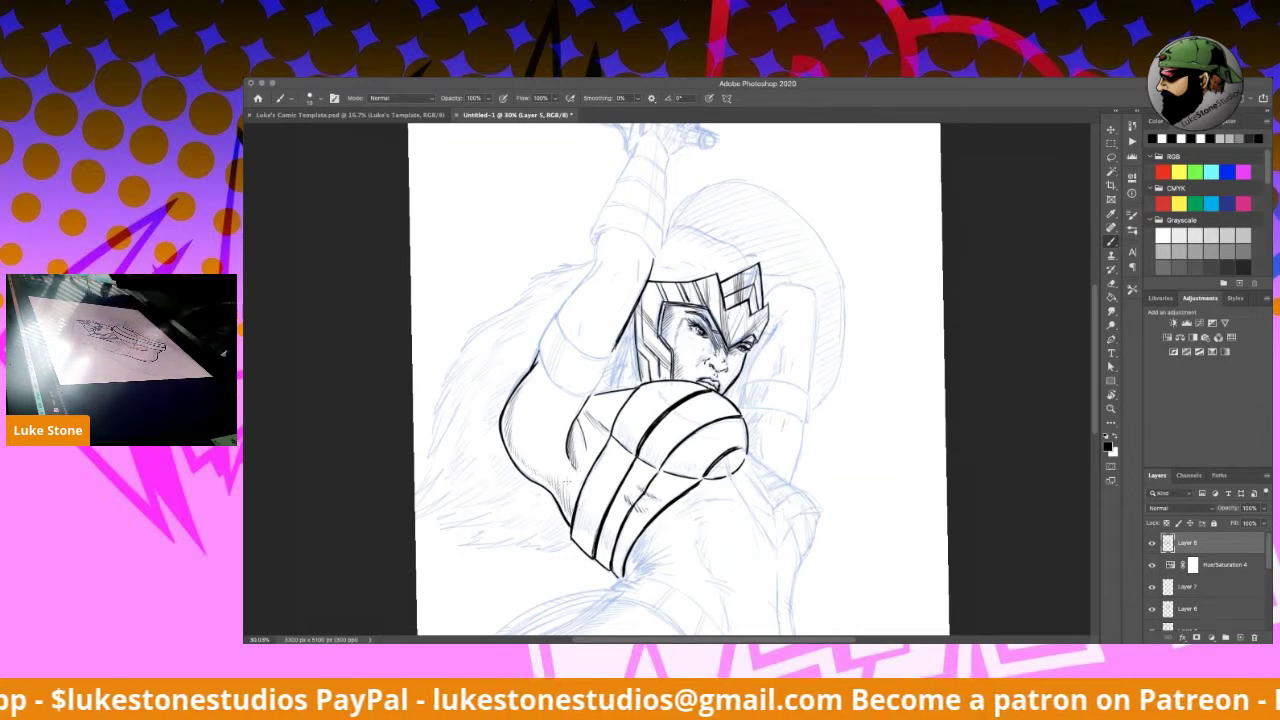
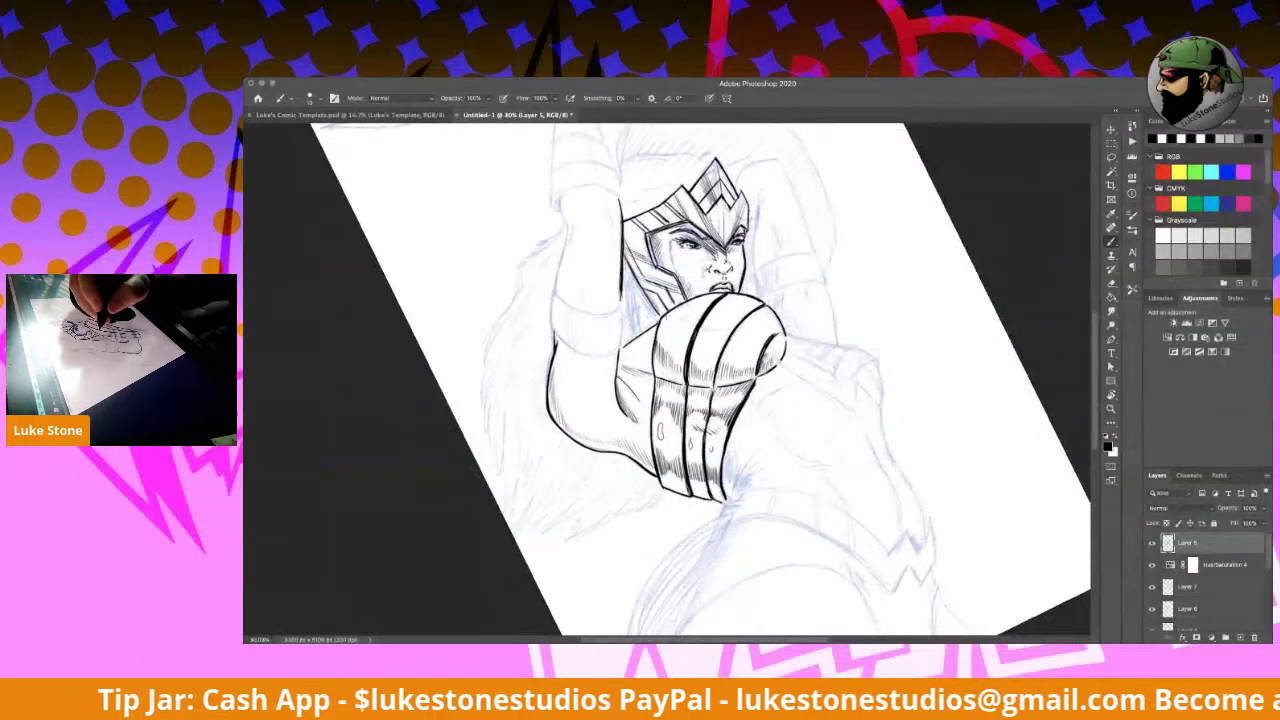
Step: Ink wavy reflection contours on the upper breastplate and short shading strokes on the bare stomach below the armour
{"action": "left_click_drag", "start_coordinate": [684, 319], "coordinate": [733, 329]}
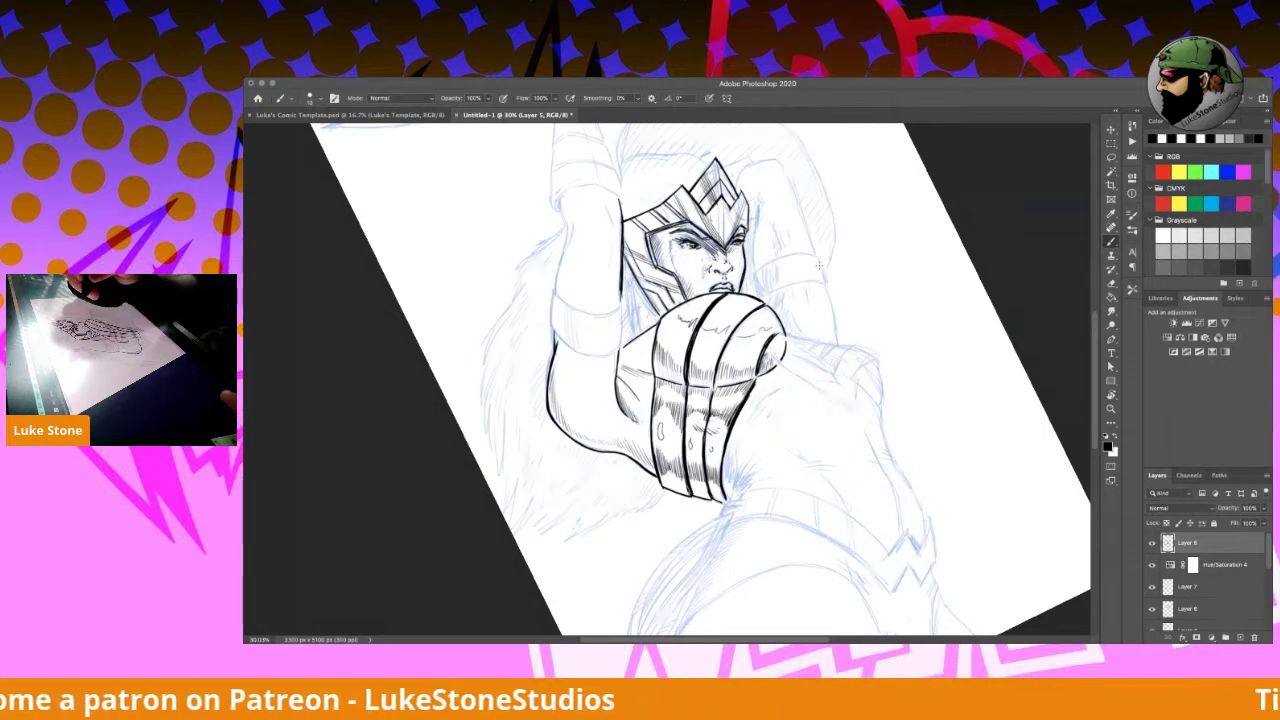
{"action": "mouse_move", "coordinate": [808, 383]}
{"action": "left_mouse_down"}
{"action": "mouse_move", "coordinate": [800, 407]}
{"action": "mouse_move", "coordinate": [766, 425]}
{"action": "left_mouse_up"}
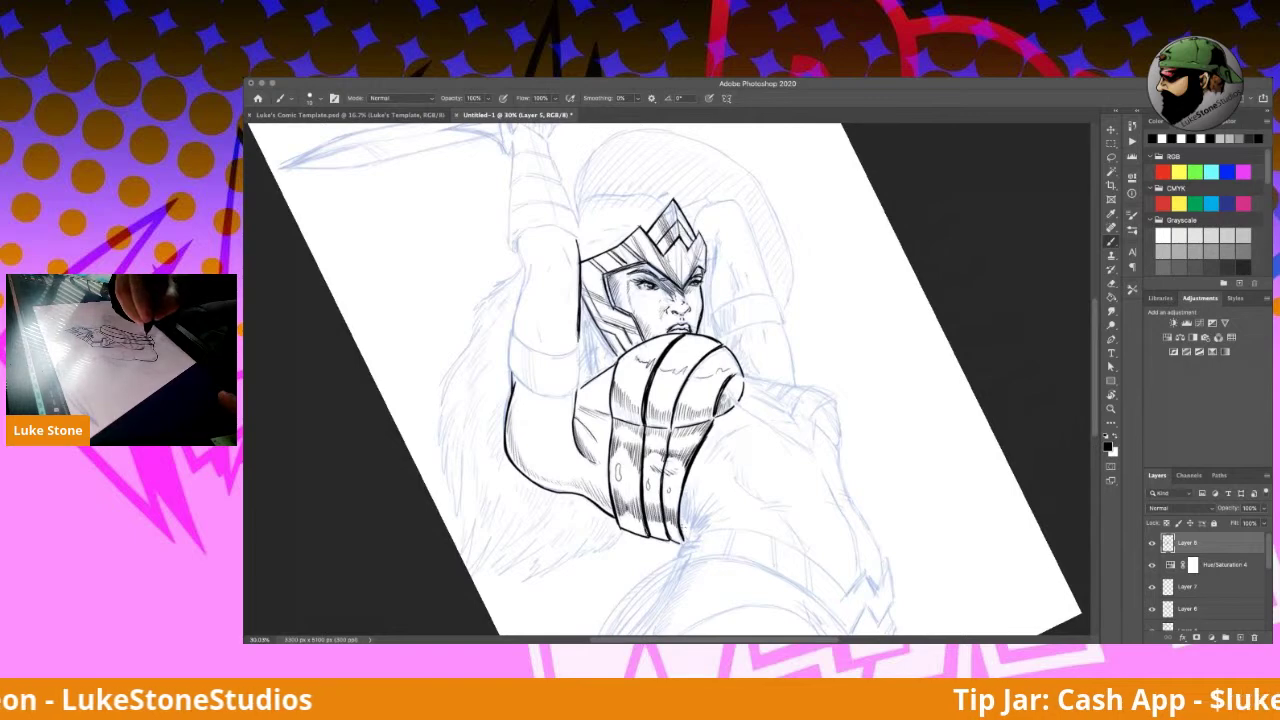
{"action": "mouse_move", "coordinate": [684, 541]}
{"action": "left_mouse_down"}
{"action": "mouse_move", "coordinate": [718, 490]}
{"action": "mouse_move", "coordinate": [696, 533]}
{"action": "left_mouse_up"}
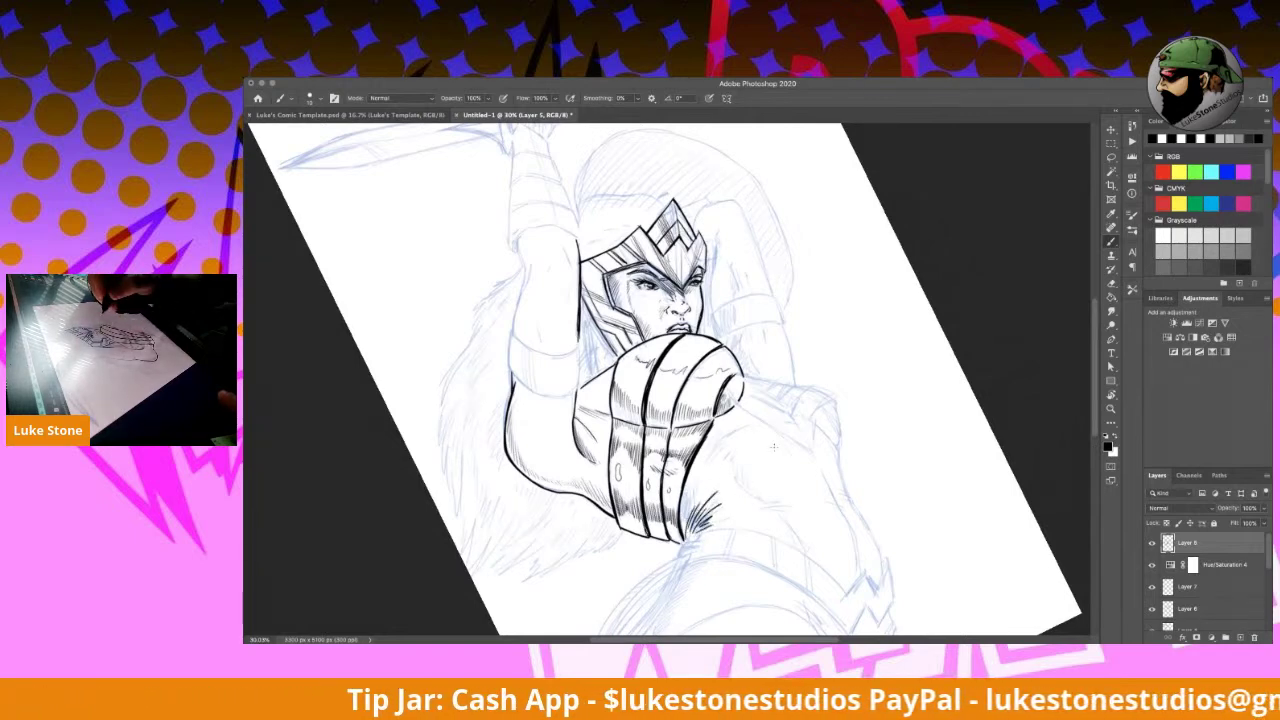
{"action": "mouse_move", "coordinate": [733, 443]}
{"action": "left_mouse_down"}
{"action": "mouse_move", "coordinate": [718, 454]}
{"action": "mouse_move", "coordinate": [786, 518]}
{"action": "left_mouse_up"}
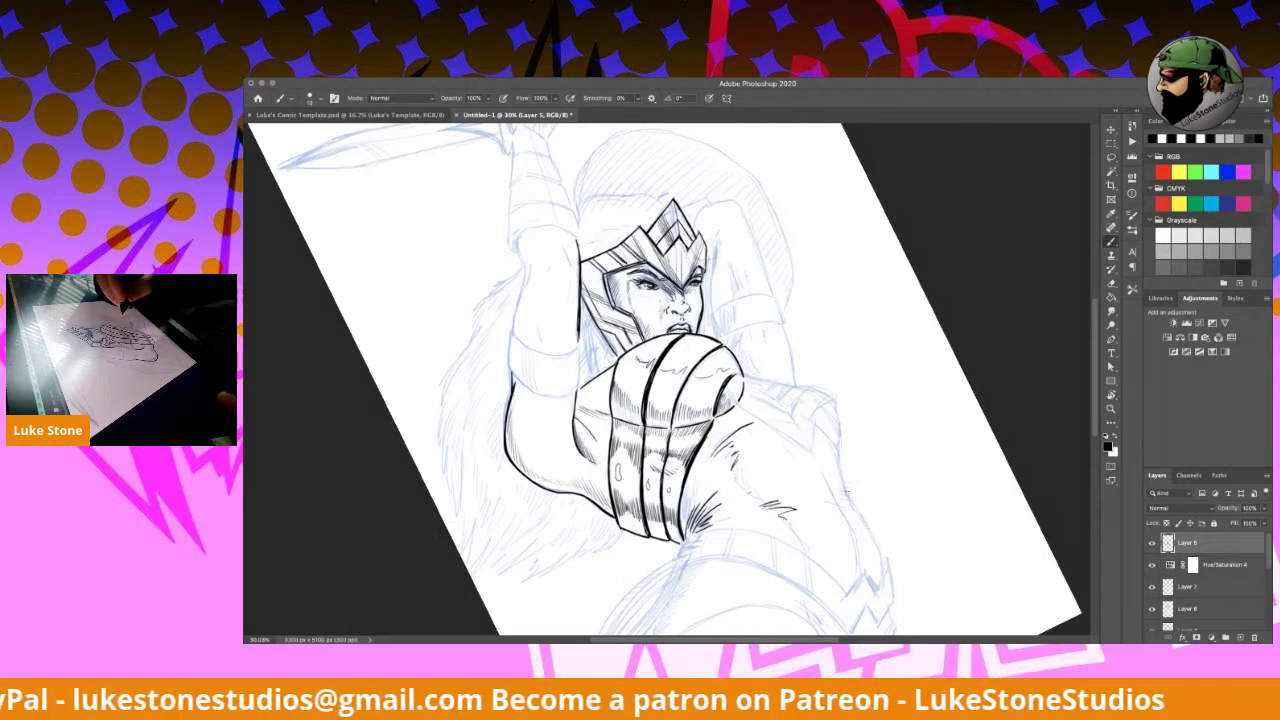
Step: Ink the front outline of the stomach from below the far hand down to the belt
{"action": "key", "text": "r"}
{"action": "mouse_move", "coordinate": [832, 263]}
{"action": "left_mouse_down"}
{"action": "mouse_move", "coordinate": [897, 484]}
{"action": "mouse_move", "coordinate": [865, 450]}
{"action": "mouse_move", "coordinate": [840, 355]}
{"action": "left_mouse_up"}
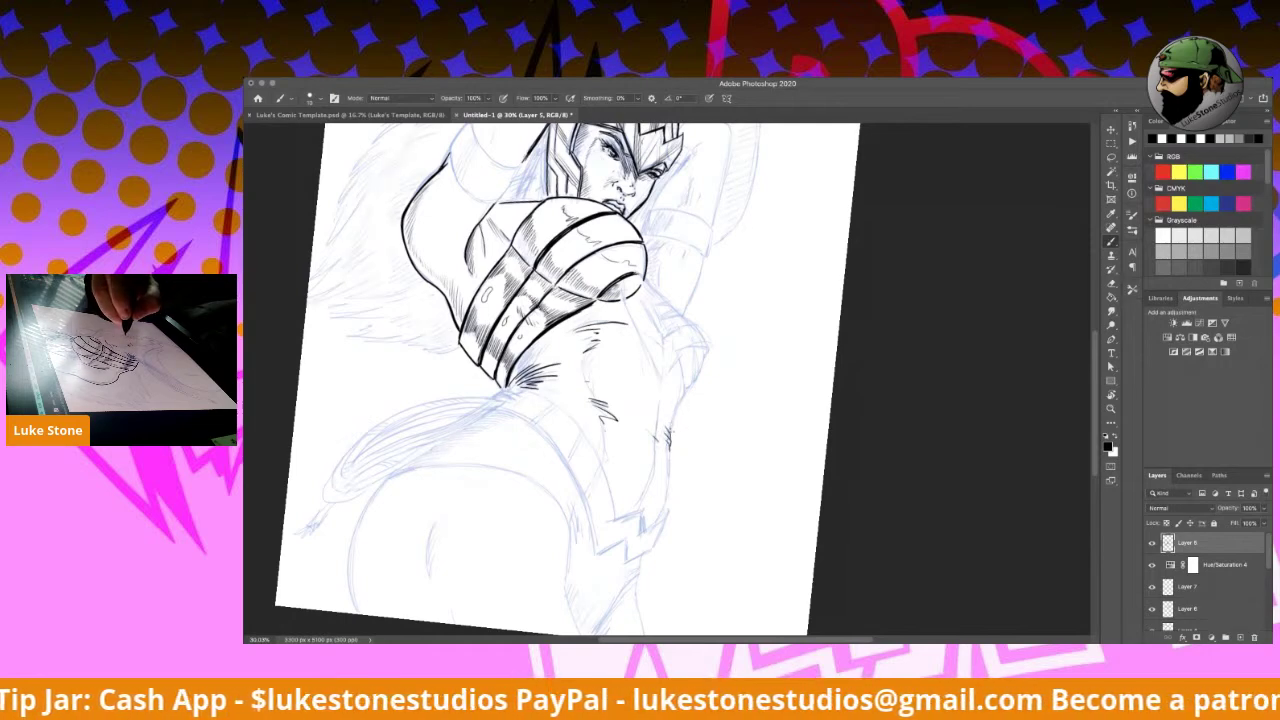
{"action": "left_click_drag", "start_coordinate": [670, 444], "coordinate": [660, 516]}
{"action": "mouse_move", "coordinate": [660, 421]}
{"action": "left_mouse_down"}
{"action": "mouse_move", "coordinate": [668, 446]}
{"action": "mouse_move", "coordinate": [686, 389]}
{"action": "left_mouse_up"}
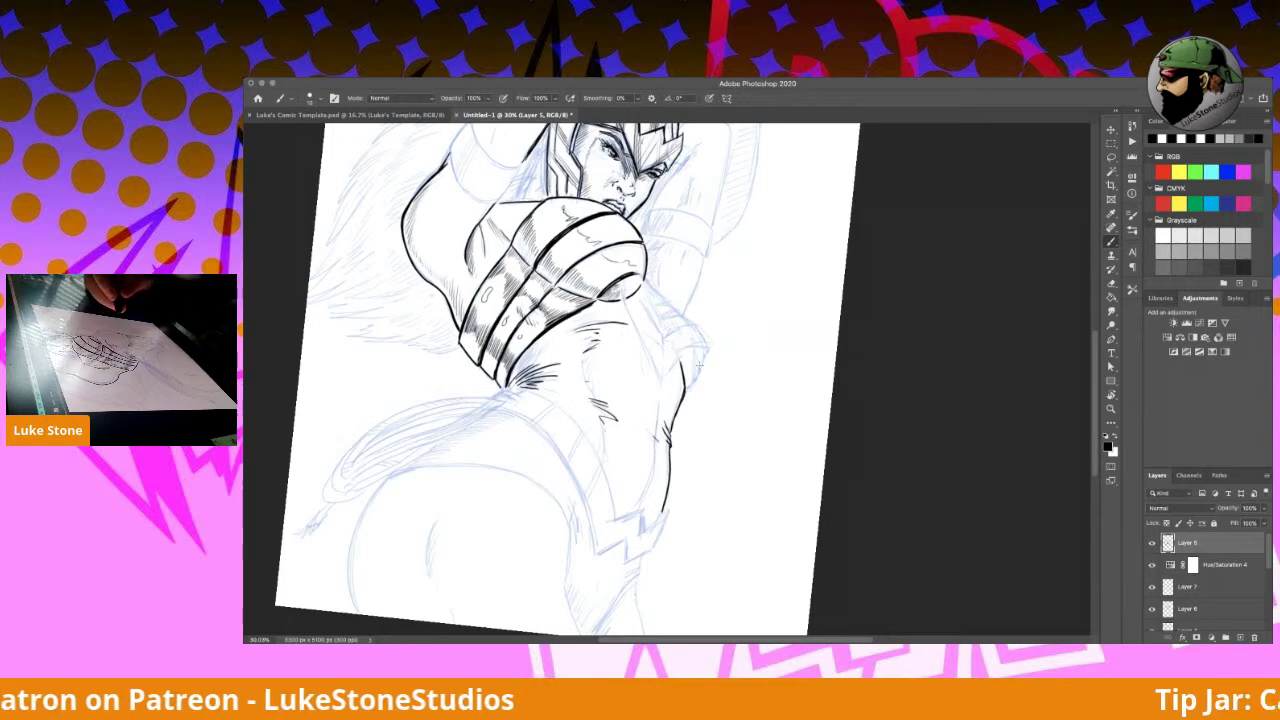
Step: Ink the inner contour parallel to the stomach's front outline and extend the short muscle strokes on the bare stomach
{"action": "key", "text": "r"}
{"action": "mouse_move", "coordinate": [800, 494]}
{"action": "left_mouse_down"}
{"action": "mouse_move", "coordinate": [884, 459]}
{"action": "mouse_move", "coordinate": [757, 266]}
{"action": "left_mouse_up"}
{"action": "key", "text": "b"}
{"action": "key", "text": "r"}
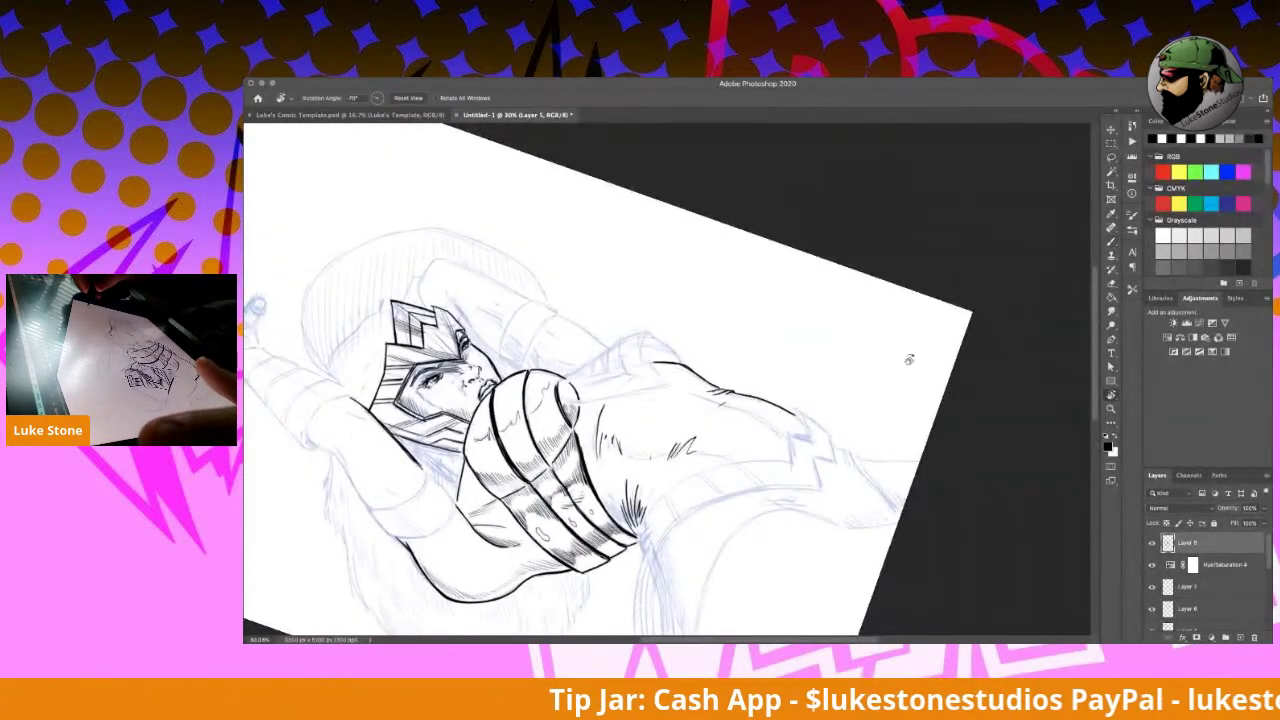
{"action": "left_click_drag", "start_coordinate": [908, 358], "coordinate": [911, 503]}
{"action": "key", "text": "b"}
{"action": "mouse_move", "coordinate": [678, 403]}
{"action": "left_mouse_down"}
{"action": "mouse_move", "coordinate": [726, 457]}
{"action": "mouse_move", "coordinate": [738, 494]}
{"action": "left_mouse_up"}
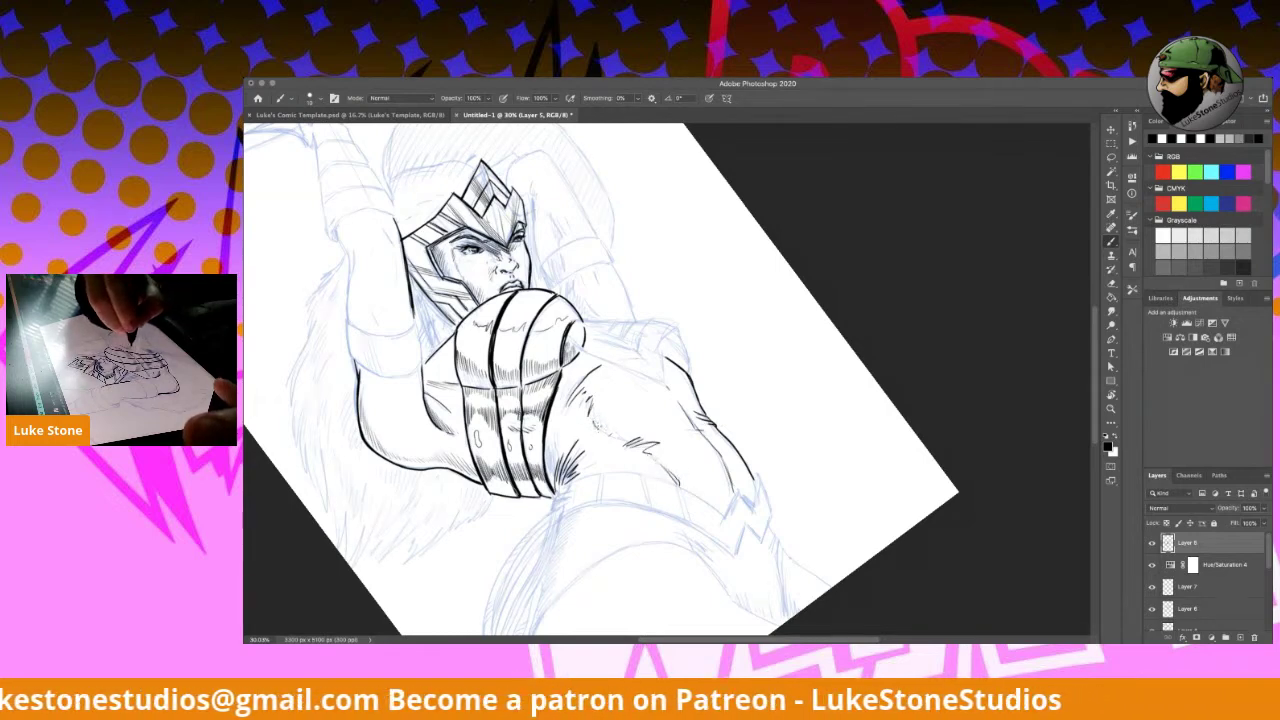
{"action": "left_click_drag", "start_coordinate": [604, 427], "coordinate": [622, 441]}
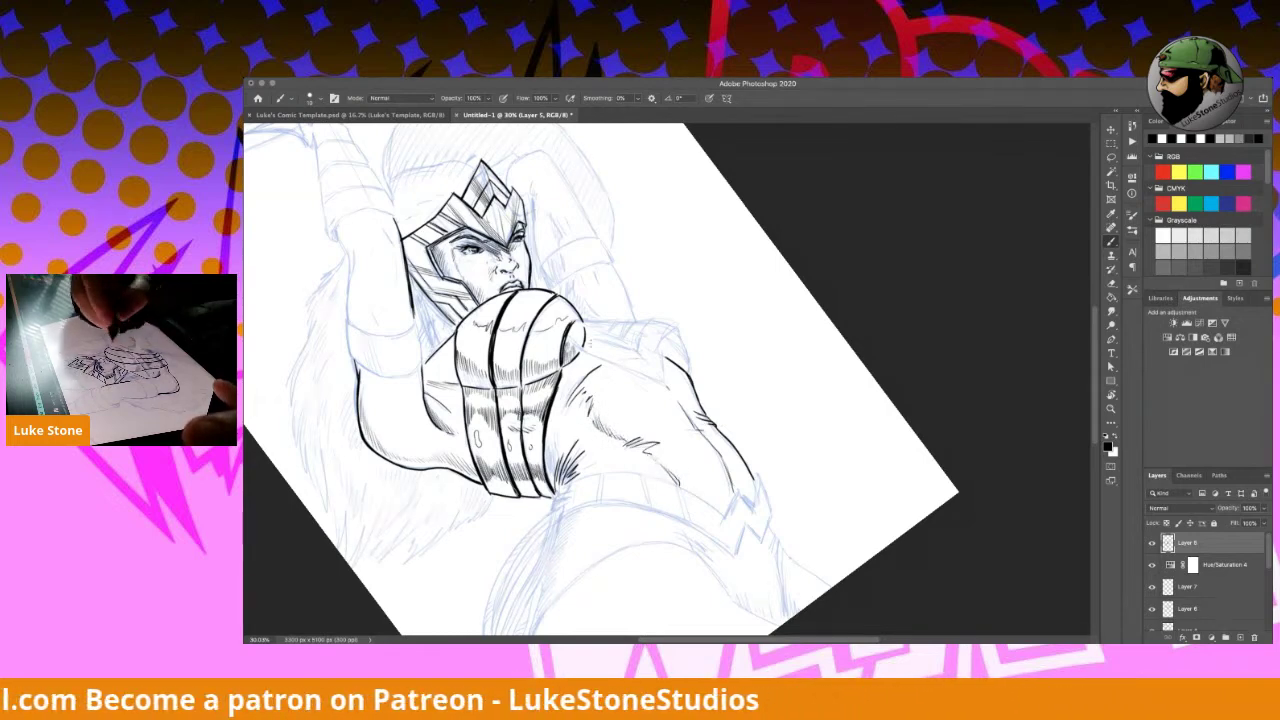
Step: Hatch the bare stomach below the armour's hem, darkening the corner at the back and shading along the middle muscles
{"action": "mouse_move", "coordinate": [562, 399]}
{"action": "left_mouse_down"}
{"action": "mouse_move", "coordinate": [586, 375]}
{"action": "mouse_move", "coordinate": [546, 454]}
{"action": "mouse_move", "coordinate": [553, 483]}
{"action": "left_mouse_up"}
{"action": "mouse_move", "coordinate": [553, 462]}
{"action": "left_mouse_down"}
{"action": "mouse_move", "coordinate": [554, 485]}
{"action": "mouse_move", "coordinate": [566, 465]}
{"action": "mouse_move", "coordinate": [565, 481]}
{"action": "left_mouse_up"}
{"action": "left_click_drag", "start_coordinate": [575, 469], "coordinate": [562, 485]}
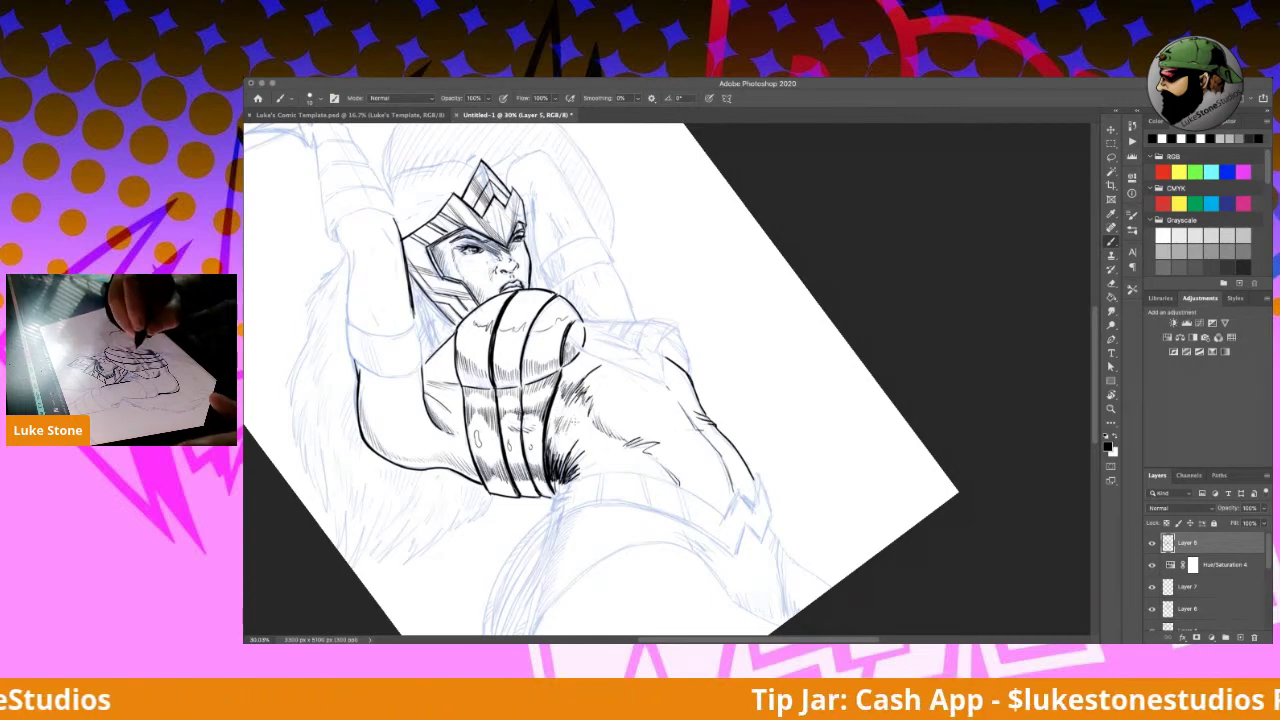
{"action": "key", "text": "r"}
{"action": "left_click_drag", "start_coordinate": [868, 471], "coordinate": [757, 582]}
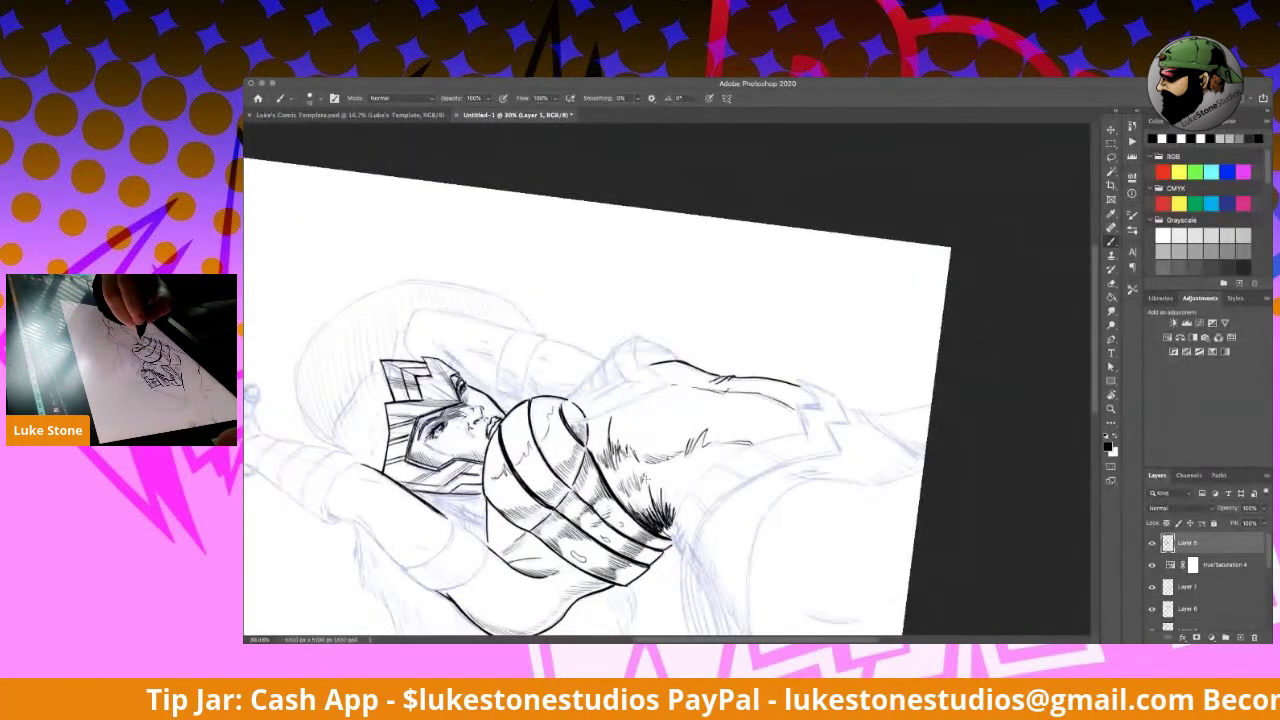
{"action": "left_click_drag", "start_coordinate": [656, 480], "coordinate": [677, 461]}
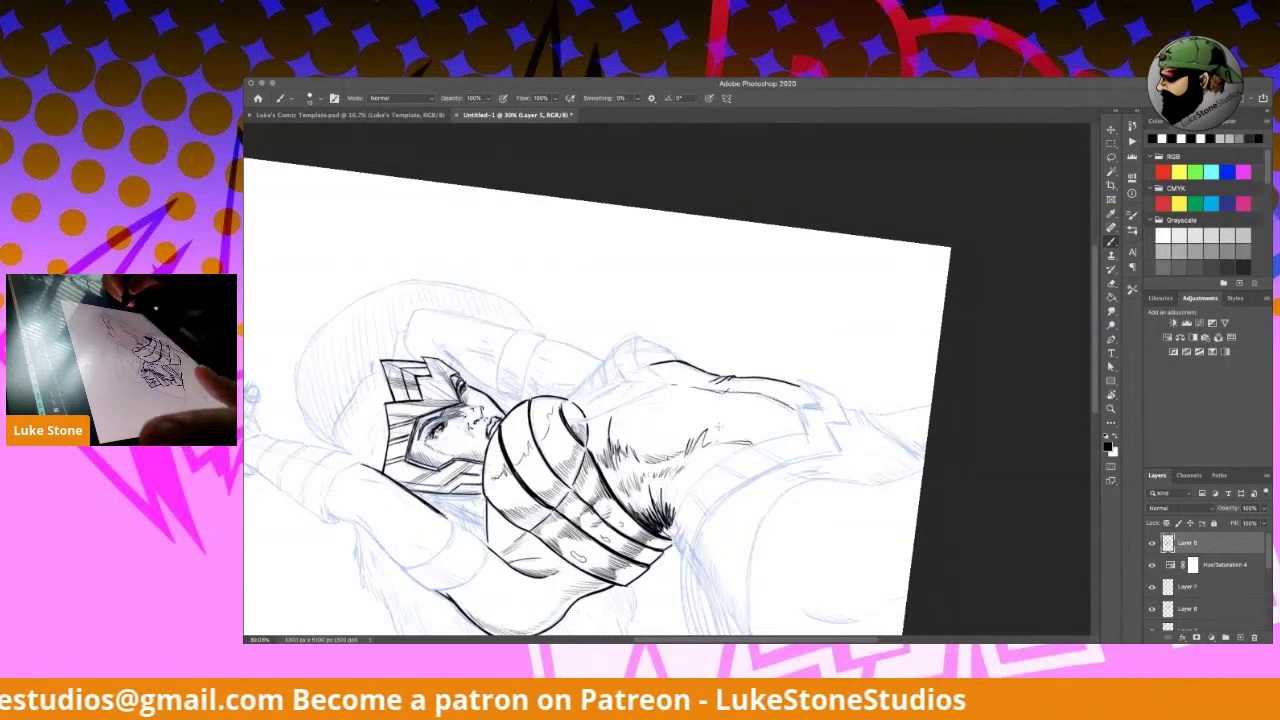
{"action": "key", "text": "r"}
{"action": "left_click_drag", "start_coordinate": [903, 497], "coordinate": [731, 443]}
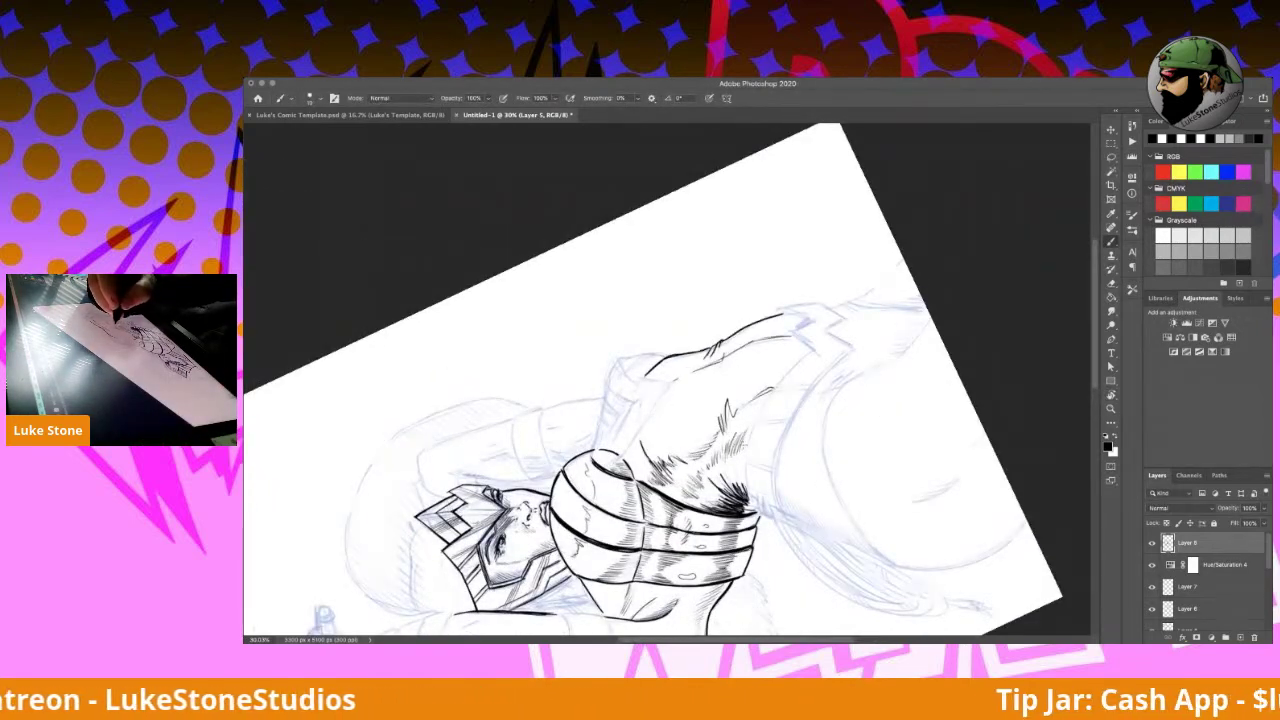
{"action": "key", "text": "r"}
{"action": "left_click_drag", "start_coordinate": [787, 398], "coordinate": [778, 426]}
Step: Ink the side line and pointed outline of the far section of the breastplate
{"action": "key", "text": "r"}
{"action": "left_click_drag", "start_coordinate": [922, 474], "coordinate": [867, 287]}
{"action": "key", "text": "b"}
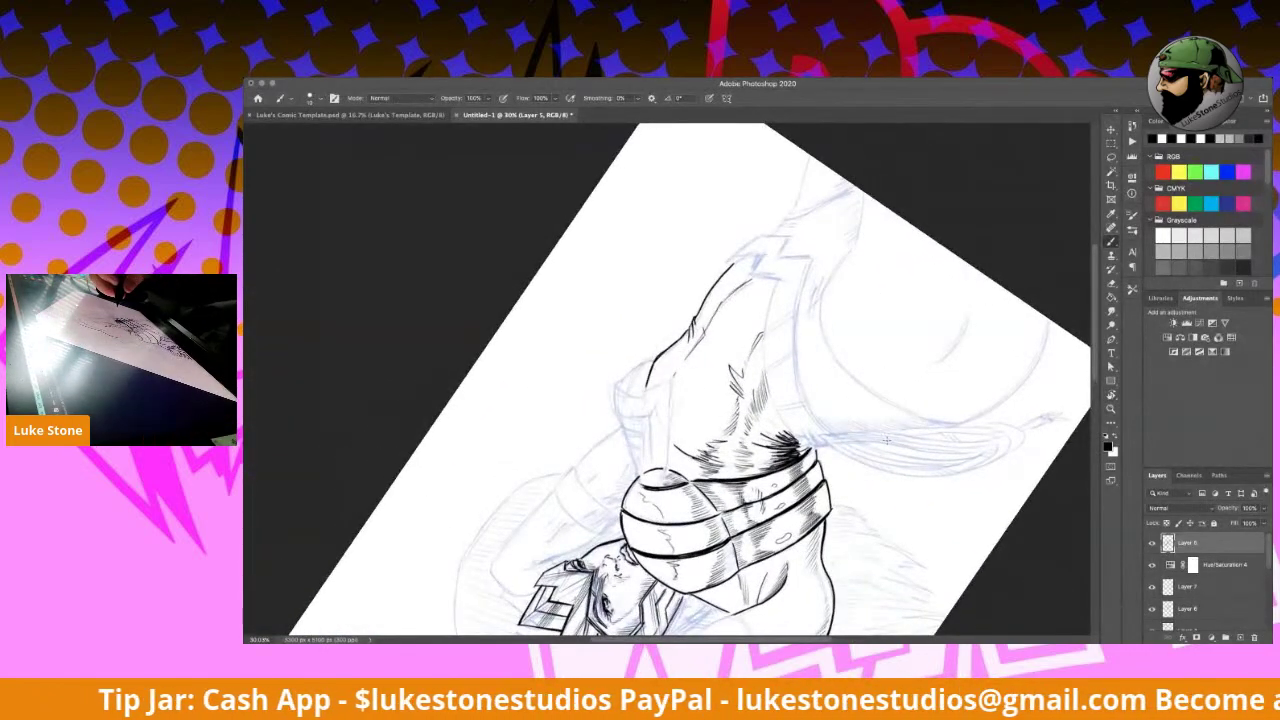
{"action": "scroll", "coordinate": [886, 440], "scroll_direction": "down", "scroll_amount": 5}
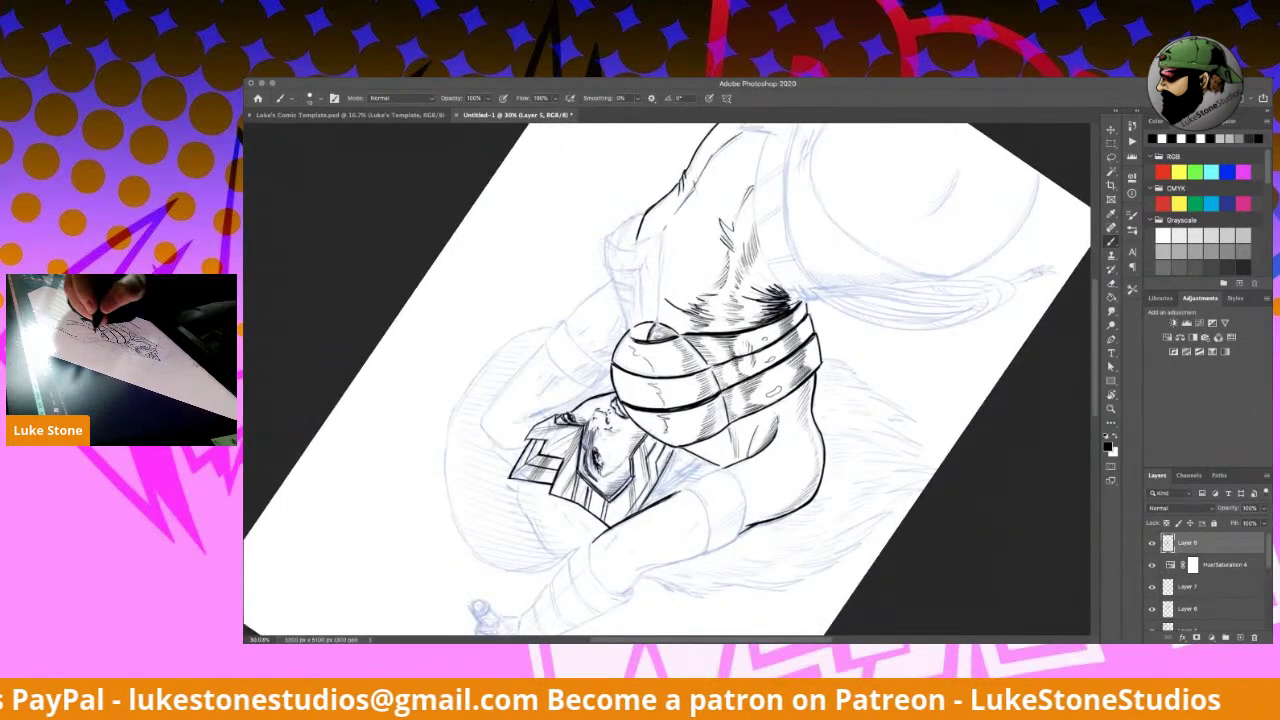
{"action": "left_click_drag", "start_coordinate": [662, 234], "coordinate": [655, 324]}
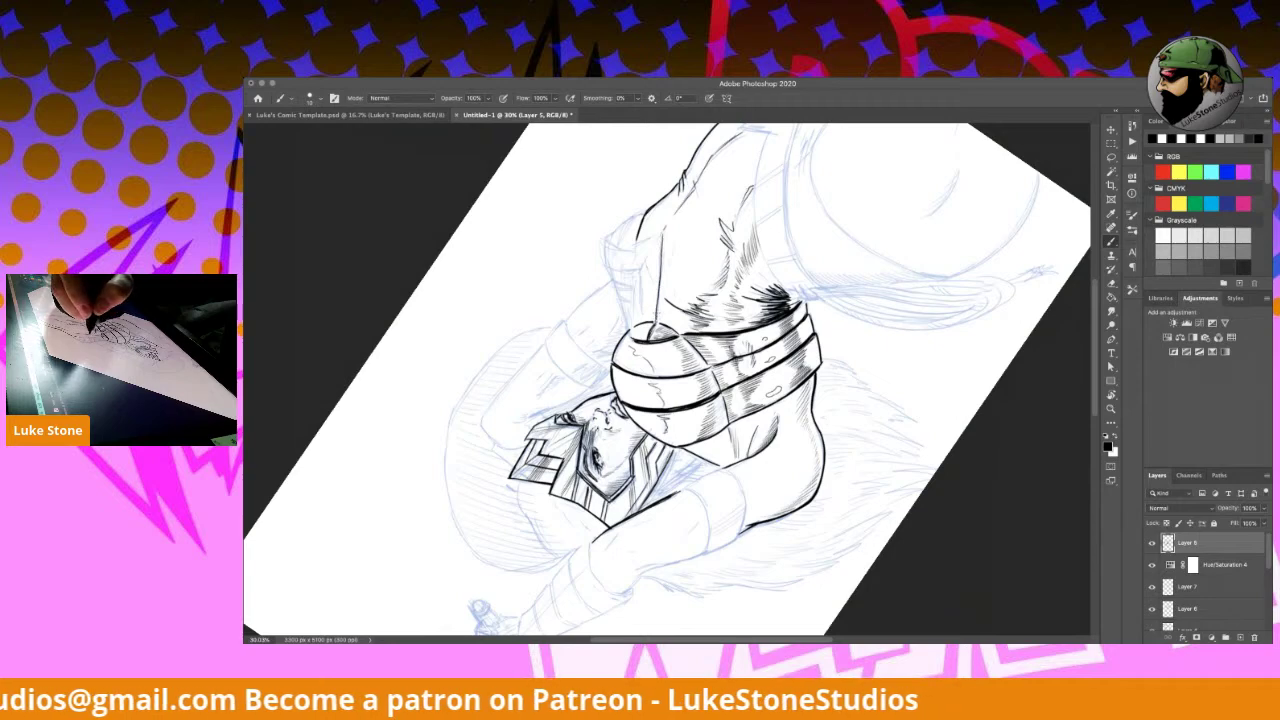
{"action": "mouse_move", "coordinate": [662, 236]}
{"action": "left_mouse_down"}
{"action": "mouse_move", "coordinate": [656, 323]}
{"action": "mouse_move", "coordinate": [662, 238]}
{"action": "left_mouse_up"}
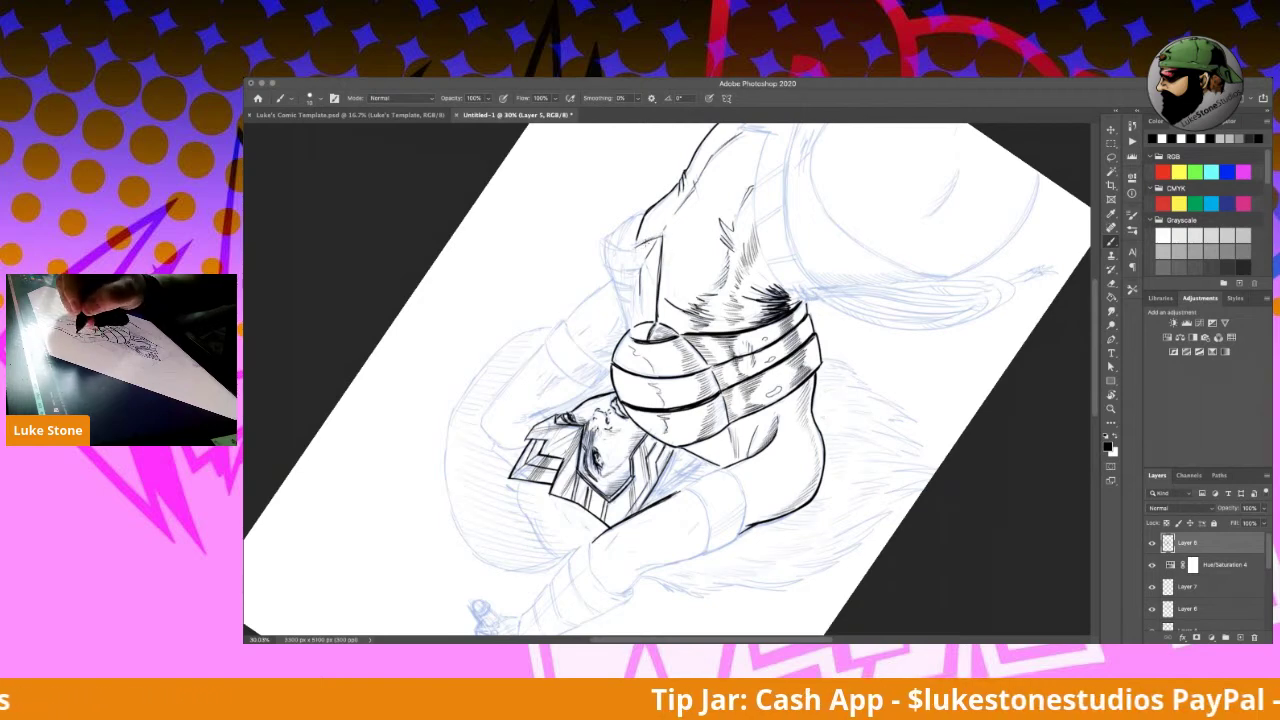
{"action": "key", "text": "r"}
{"action": "mouse_move", "coordinate": [836, 240]}
{"action": "left_mouse_down"}
{"action": "mouse_move", "coordinate": [846, 251]}
{"action": "mouse_move", "coordinate": [776, 310]}
{"action": "mouse_move", "coordinate": [795, 320]}
{"action": "mouse_move", "coordinate": [768, 308]}
{"action": "mouse_move", "coordinate": [768, 327]}
{"action": "mouse_move", "coordinate": [753, 331]}
{"action": "mouse_move", "coordinate": [736, 328]}
{"action": "mouse_move", "coordinate": [738, 312]}
{"action": "mouse_move", "coordinate": [712, 334]}
{"action": "left_mouse_up"}
{"action": "mouse_move", "coordinate": [738, 314]}
{"action": "left_mouse_down"}
{"action": "mouse_move", "coordinate": [728, 326]}
{"action": "mouse_move", "coordinate": [776, 291]}
{"action": "left_mouse_up"}
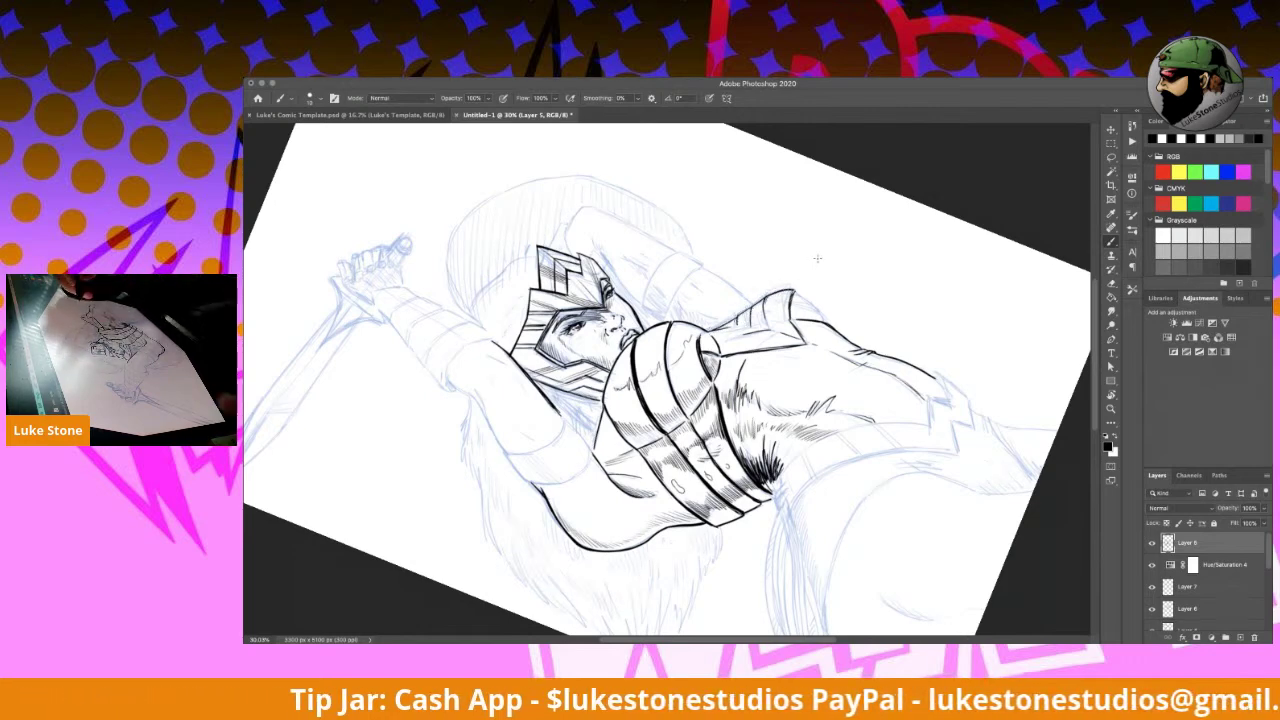
Step: Ink the outer edge of the far breastplate section and shade its curved end
{"action": "key", "text": "r"}
{"action": "mouse_move", "coordinate": [857, 266]}
{"action": "left_mouse_down"}
{"action": "mouse_move", "coordinate": [906, 326]}
{"action": "mouse_move", "coordinate": [774, 537]}
{"action": "mouse_move", "coordinate": [700, 560]}
{"action": "left_mouse_up"}
{"action": "left_click_drag", "start_coordinate": [697, 438], "coordinate": [700, 459]}
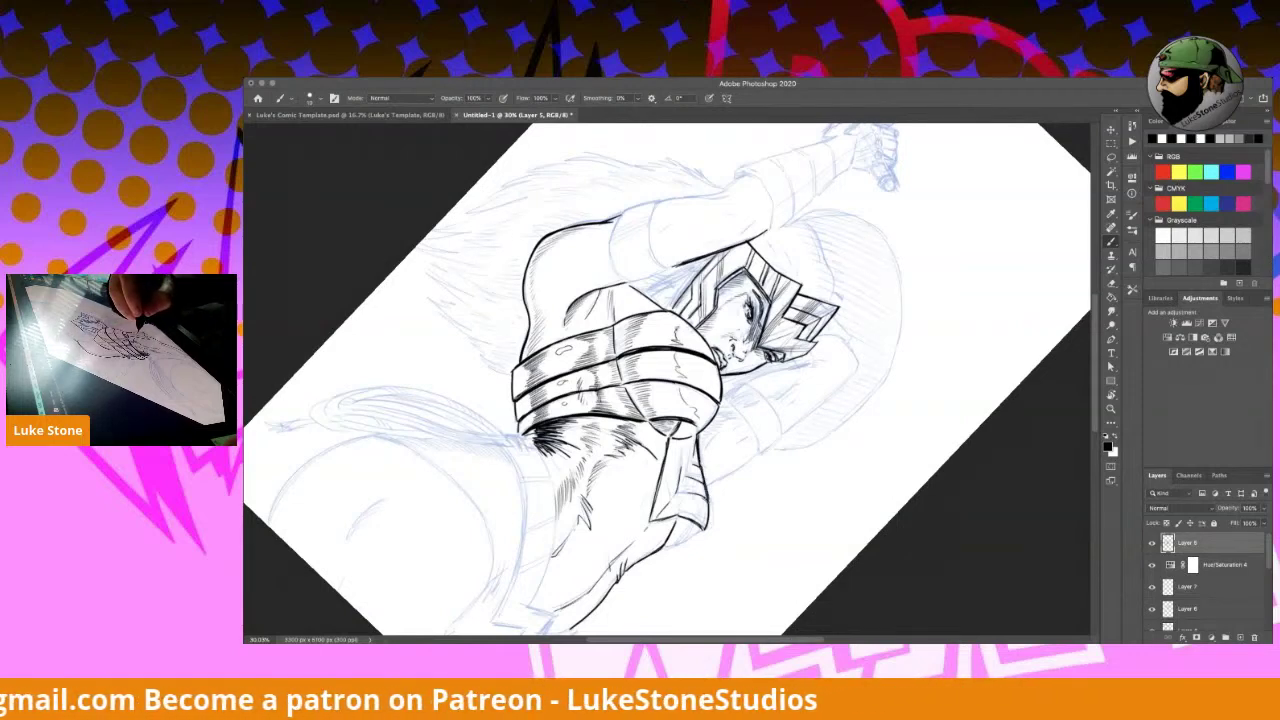
{"action": "key", "text": "r"}
{"action": "mouse_move", "coordinate": [908, 508]}
{"action": "left_mouse_down"}
{"action": "mouse_move", "coordinate": [948, 477]}
{"action": "mouse_move", "coordinate": [862, 222]}
{"action": "left_mouse_up"}
{"action": "key", "text": "b"}
{"action": "mouse_move", "coordinate": [822, 394]}
{"action": "left_mouse_down"}
{"action": "mouse_move", "coordinate": [824, 444]}
{"action": "mouse_move", "coordinate": [825, 431]}
{"action": "left_mouse_up"}
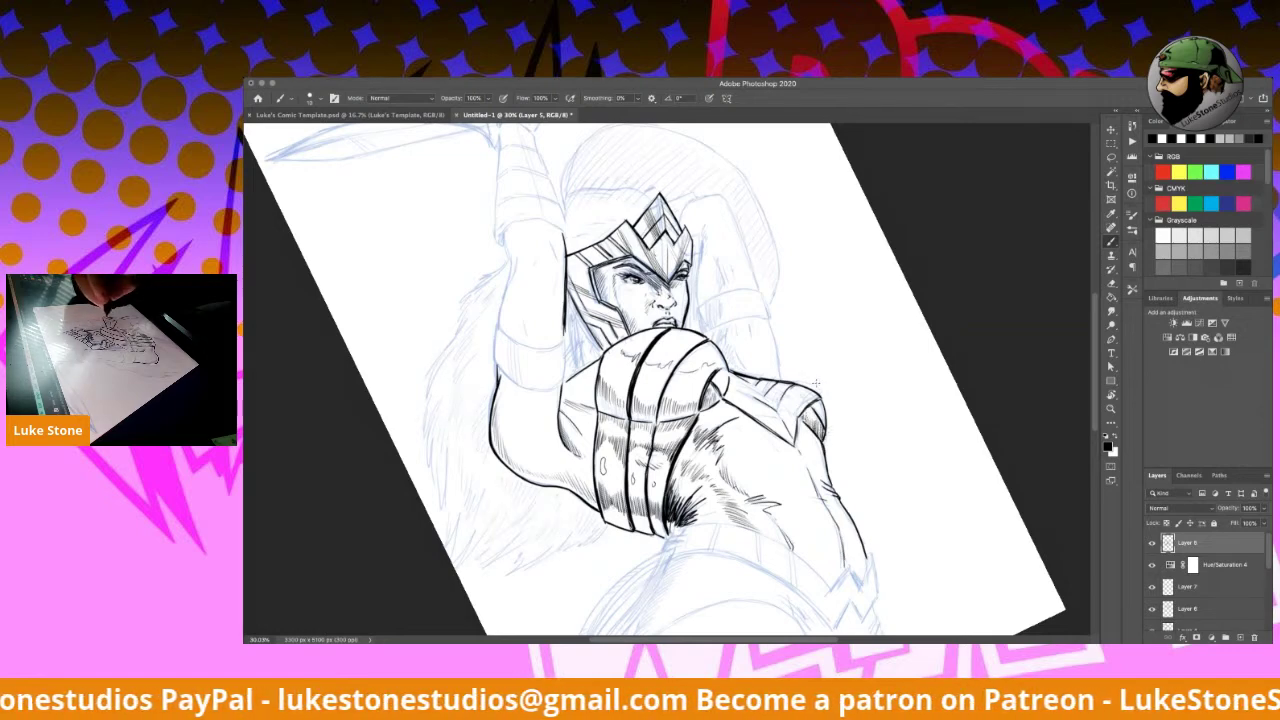
Step: Hatch fine shading across the far breastplate section, from its band to where it meets the main armour
{"action": "left_click_drag", "start_coordinate": [786, 404], "coordinate": [796, 415]}
{"action": "mouse_move", "coordinate": [793, 407]}
{"action": "left_mouse_down"}
{"action": "mouse_move", "coordinate": [800, 415]}
{"action": "mouse_move", "coordinate": [768, 395]}
{"action": "left_mouse_up"}
{"action": "left_click_drag", "start_coordinate": [765, 385], "coordinate": [776, 402]}
{"action": "left_click_drag", "start_coordinate": [774, 390], "coordinate": [787, 410]}
{"action": "left_click_drag", "start_coordinate": [785, 399], "coordinate": [797, 412]}
{"action": "key", "text": "r"}
{"action": "mouse_move", "coordinate": [980, 500]}
{"action": "left_mouse_down"}
{"action": "mouse_move", "coordinate": [773, 218]}
{"action": "mouse_move", "coordinate": [691, 188]}
{"action": "left_mouse_up"}
{"action": "key", "text": "b"}
{"action": "left_click_drag", "start_coordinate": [664, 280], "coordinate": [668, 307]}
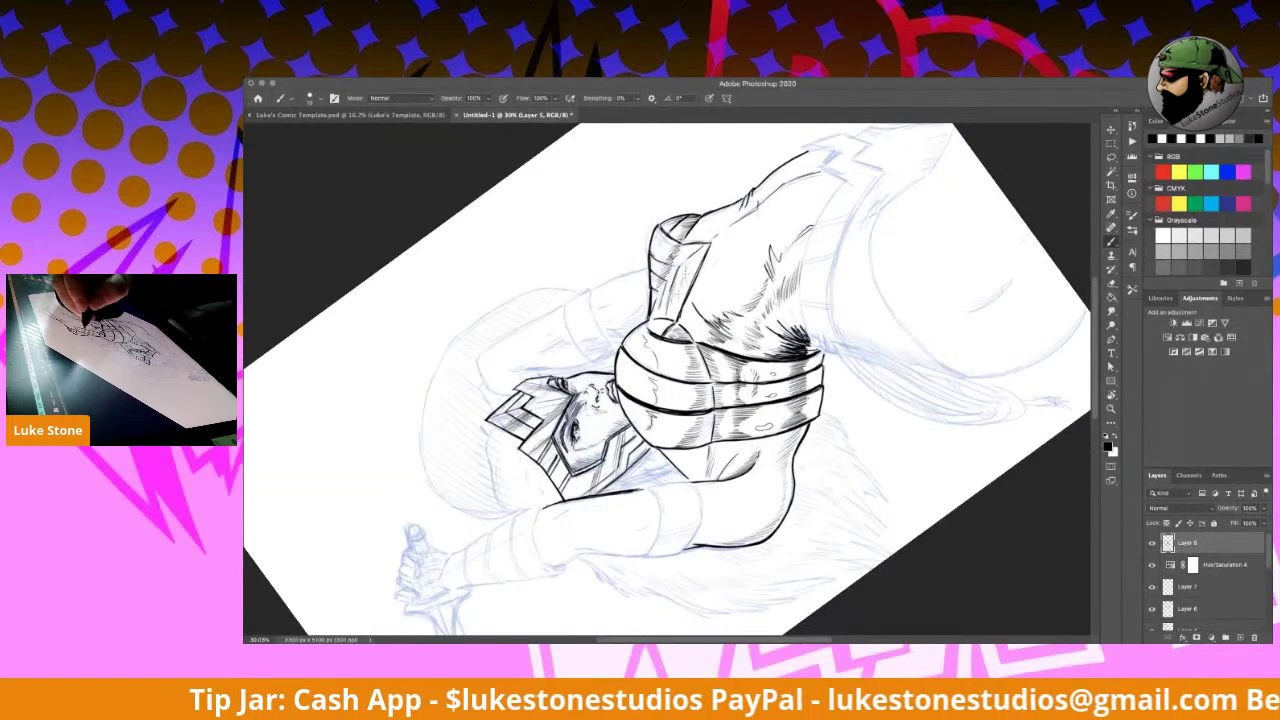
{"action": "left_click_drag", "start_coordinate": [698, 262], "coordinate": [675, 299]}
{"action": "left_click_drag", "start_coordinate": [679, 285], "coordinate": [657, 311]}
{"action": "mouse_move", "coordinate": [665, 297]}
{"action": "left_mouse_down"}
{"action": "mouse_move", "coordinate": [651, 319]}
{"action": "mouse_move", "coordinate": [665, 318]}
{"action": "left_mouse_up"}
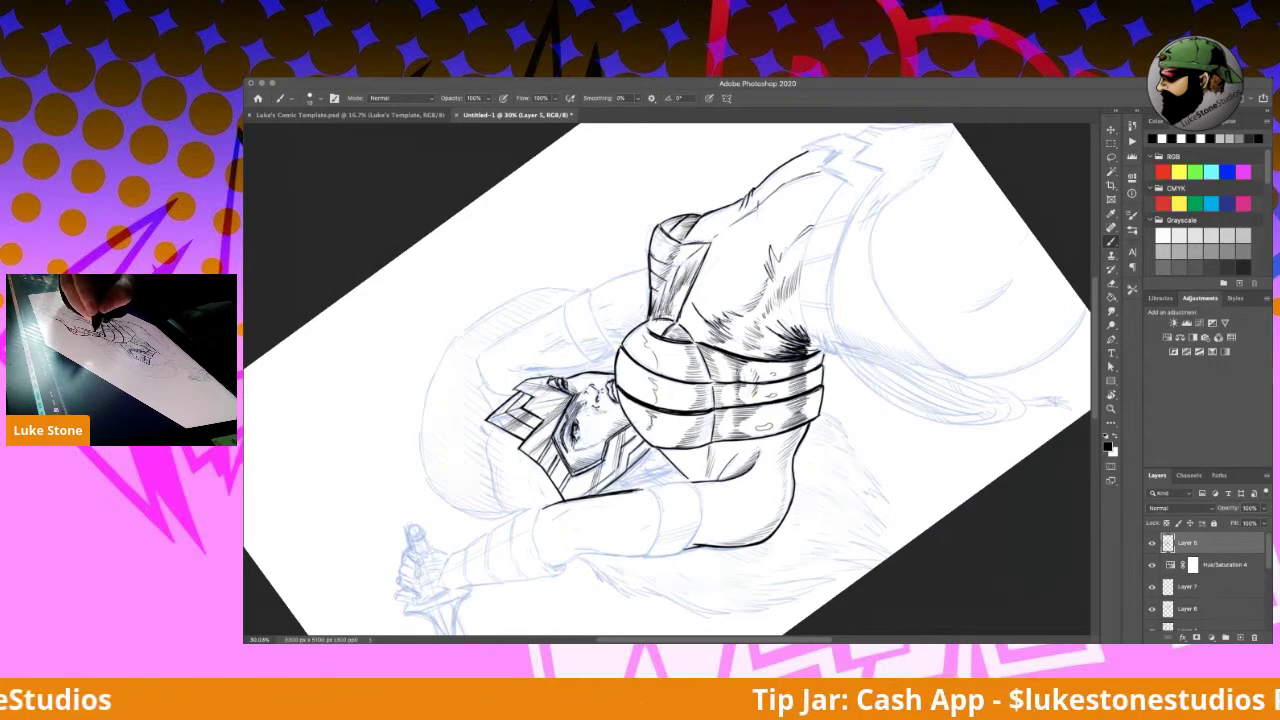
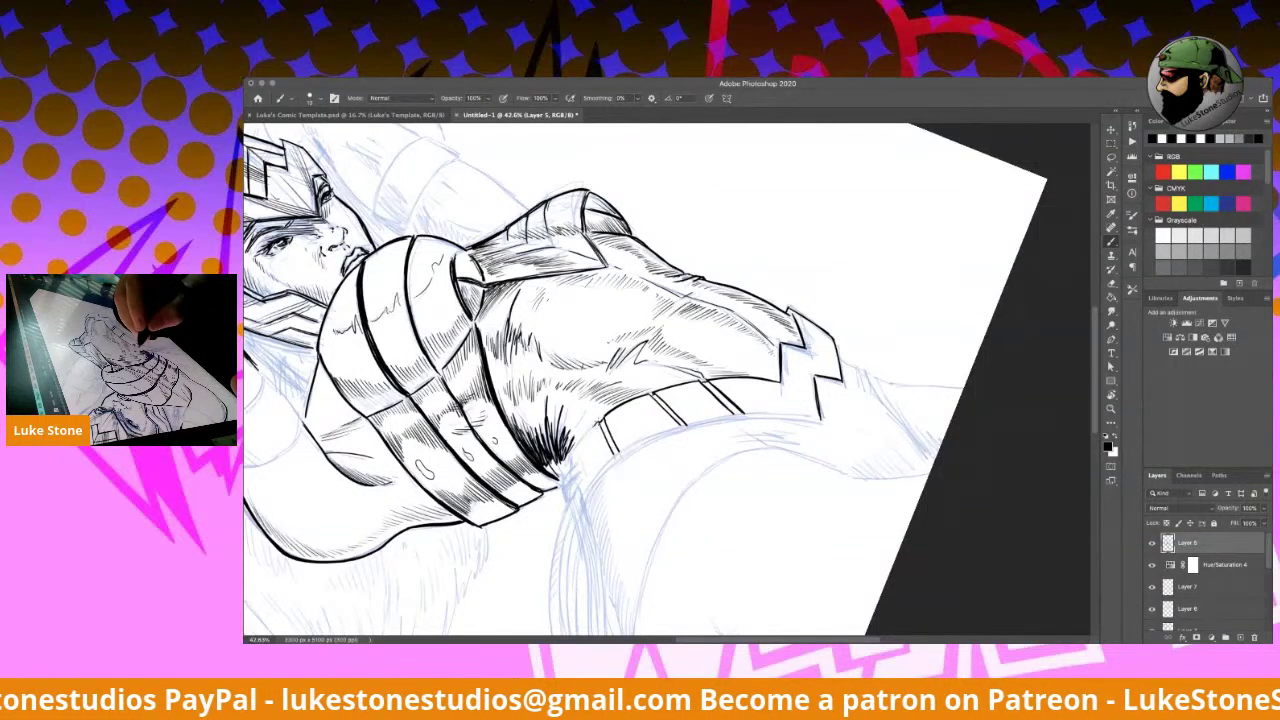
Step: Ink the small clasp at the back of the belt and the belt's lower edge from the zigzag buckle to the back
{"action": "left_click_drag", "start_coordinate": [573, 453], "coordinate": [603, 421]}
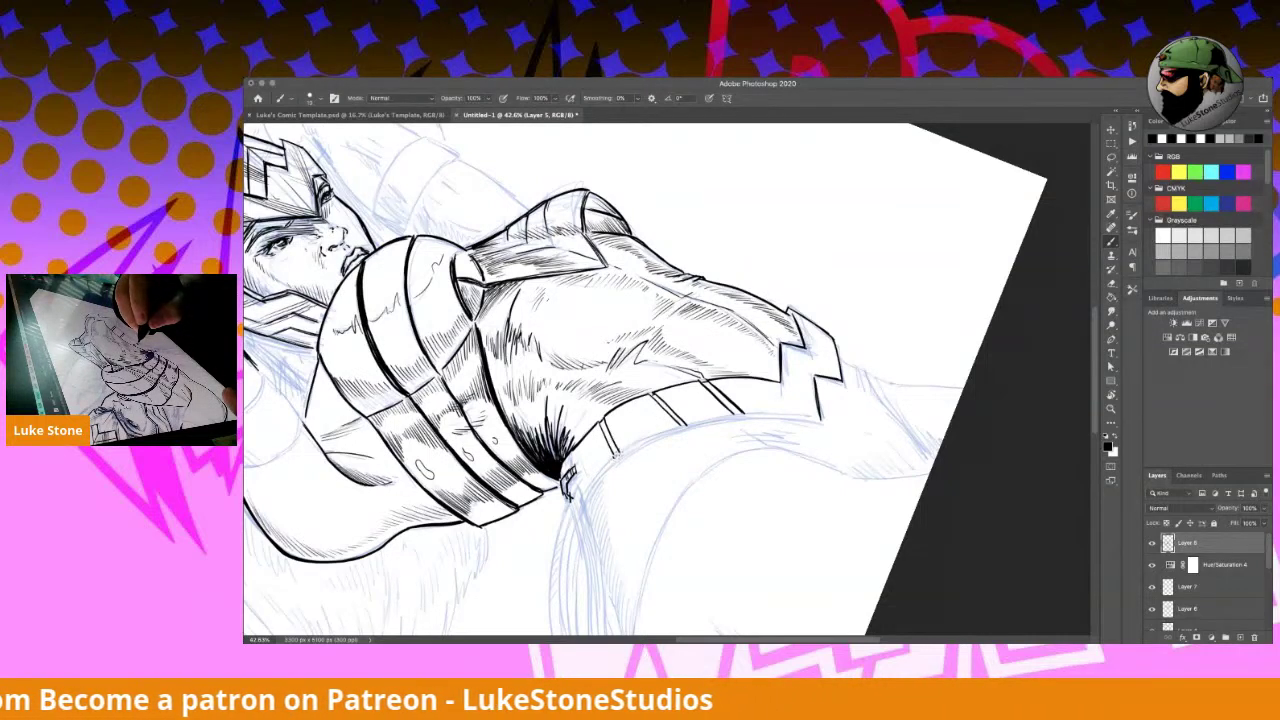
{"action": "left_click_drag", "start_coordinate": [602, 425], "coordinate": [617, 457]}
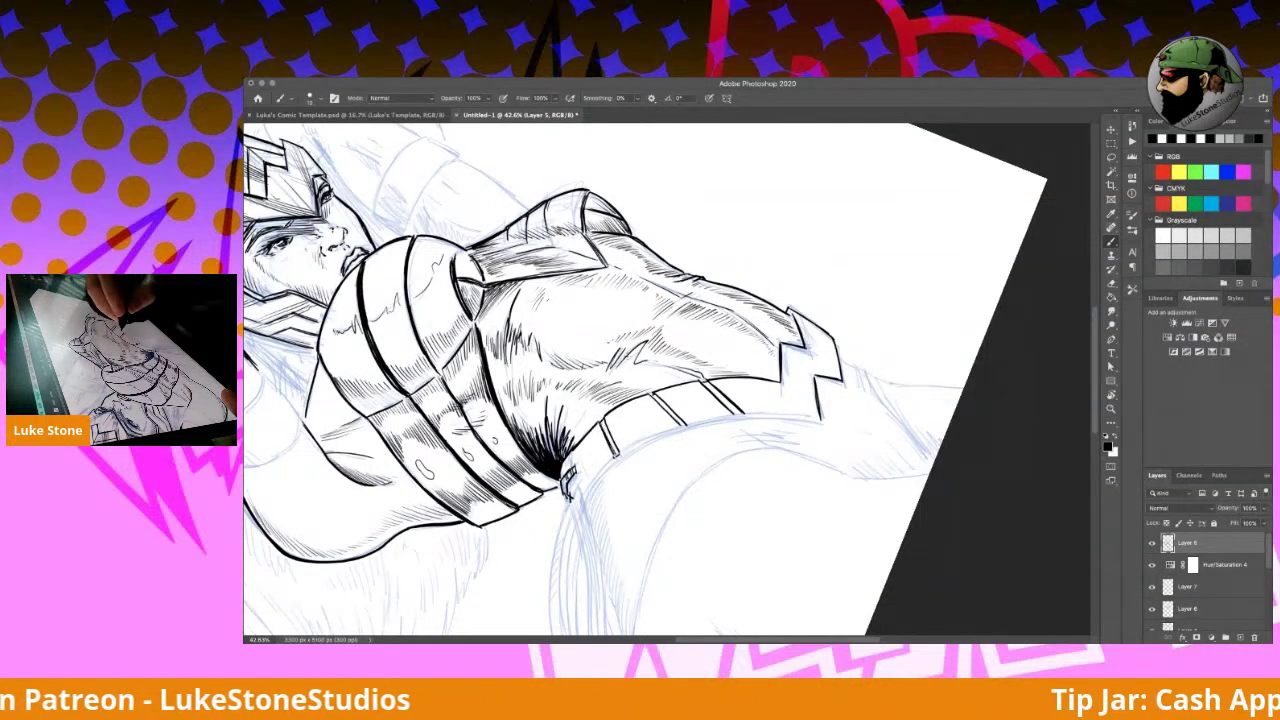
{"action": "key", "text": "r"}
{"action": "mouse_move", "coordinate": [846, 480]}
{"action": "left_mouse_down"}
{"action": "mouse_move", "coordinate": [842, 360]}
{"action": "mouse_move", "coordinate": [828, 312]}
{"action": "mouse_move", "coordinate": [790, 265]}
{"action": "left_mouse_up"}
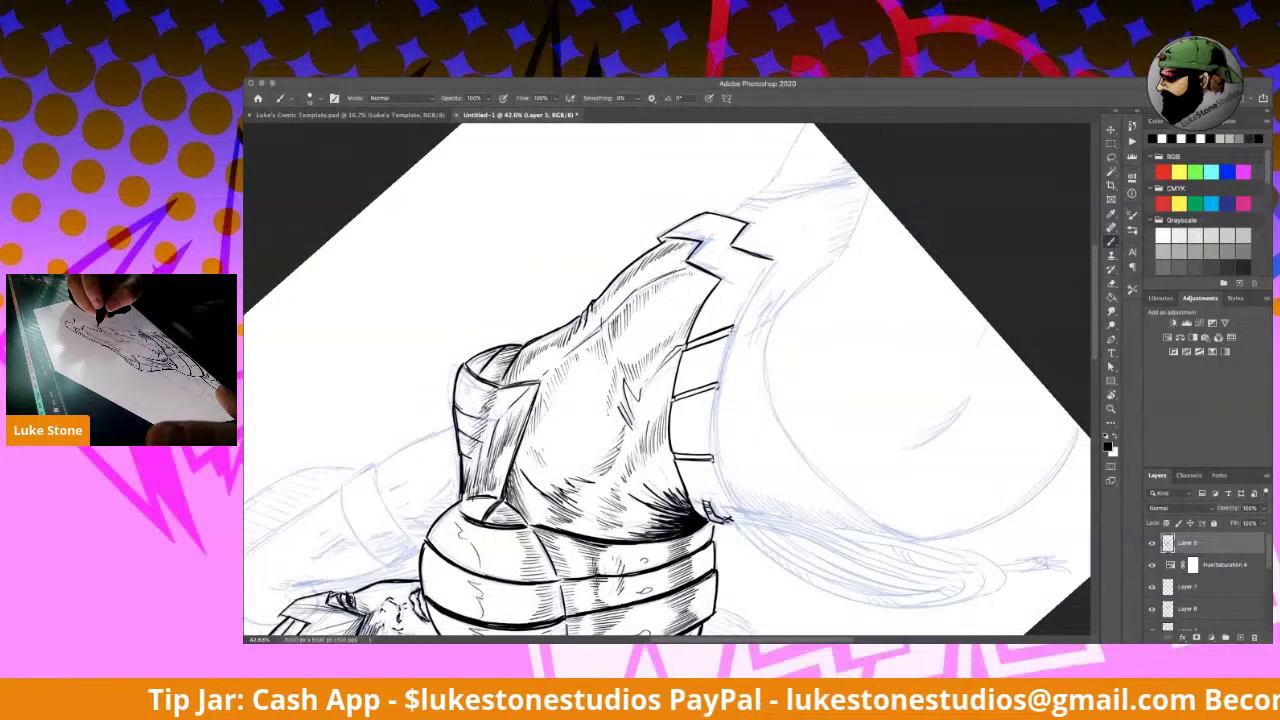
{"action": "mouse_move", "coordinate": [738, 322]}
{"action": "left_mouse_down"}
{"action": "mouse_move", "coordinate": [774, 258]}
{"action": "mouse_move", "coordinate": [755, 225]}
{"action": "mouse_move", "coordinate": [738, 244]}
{"action": "mouse_move", "coordinate": [746, 230]}
{"action": "left_mouse_up"}
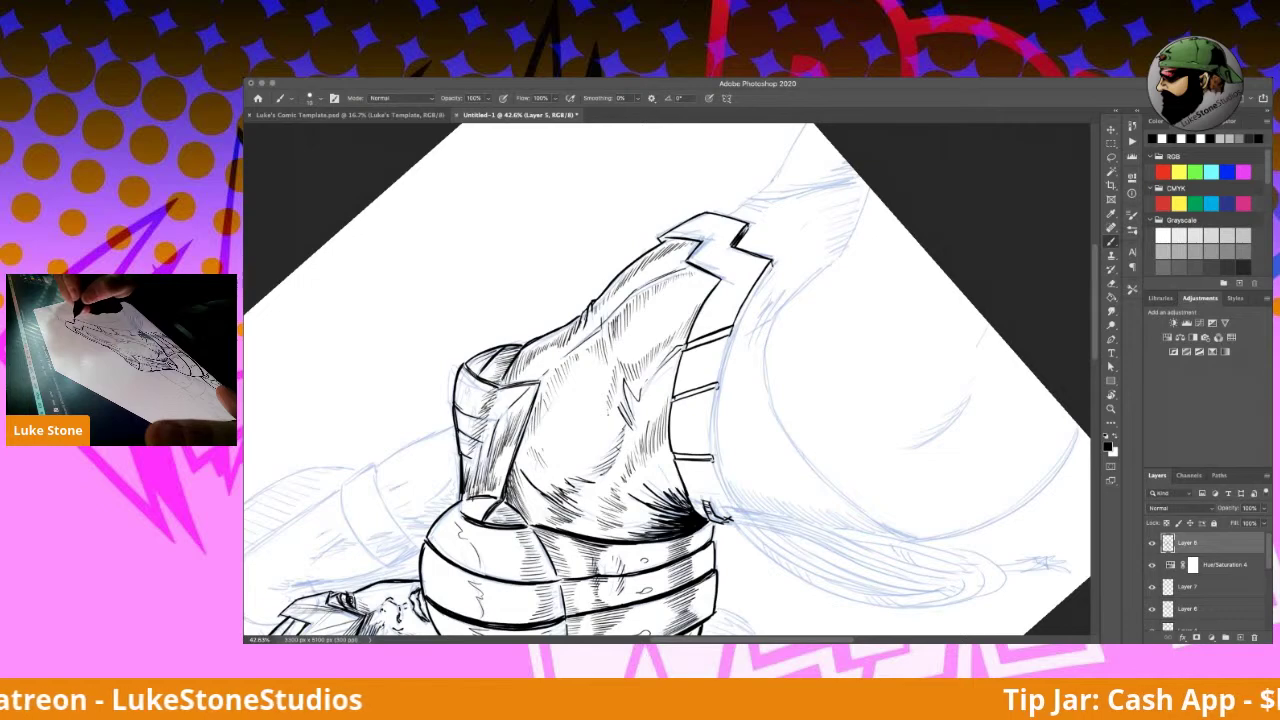
{"action": "mouse_move", "coordinate": [770, 268]}
{"action": "left_mouse_down"}
{"action": "mouse_move", "coordinate": [714, 383]}
{"action": "mouse_move", "coordinate": [718, 510]}
{"action": "left_mouse_up"}
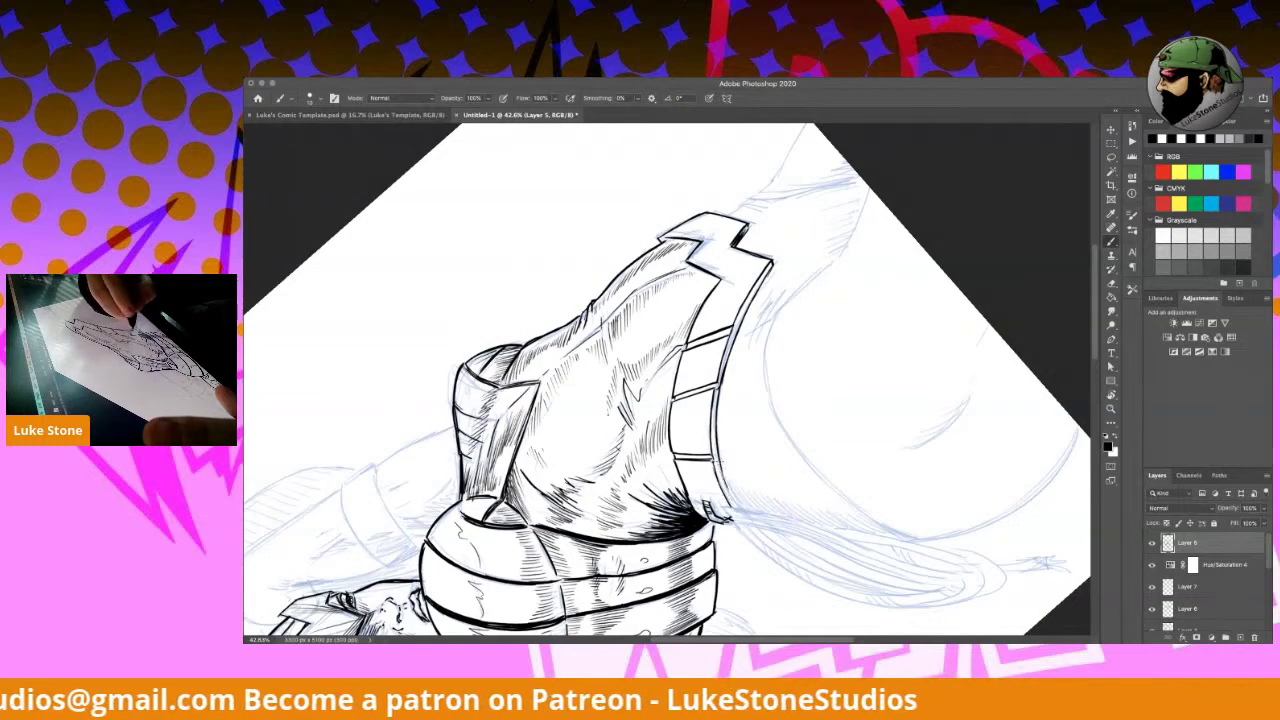
Step: Hatch shading inside the belt's panels from the back to the section beside the zigzag buckle
{"action": "key", "text": "r"}
{"action": "left_click_drag", "start_coordinate": [871, 245], "coordinate": [560, 540]}
{"action": "key", "text": "b"}
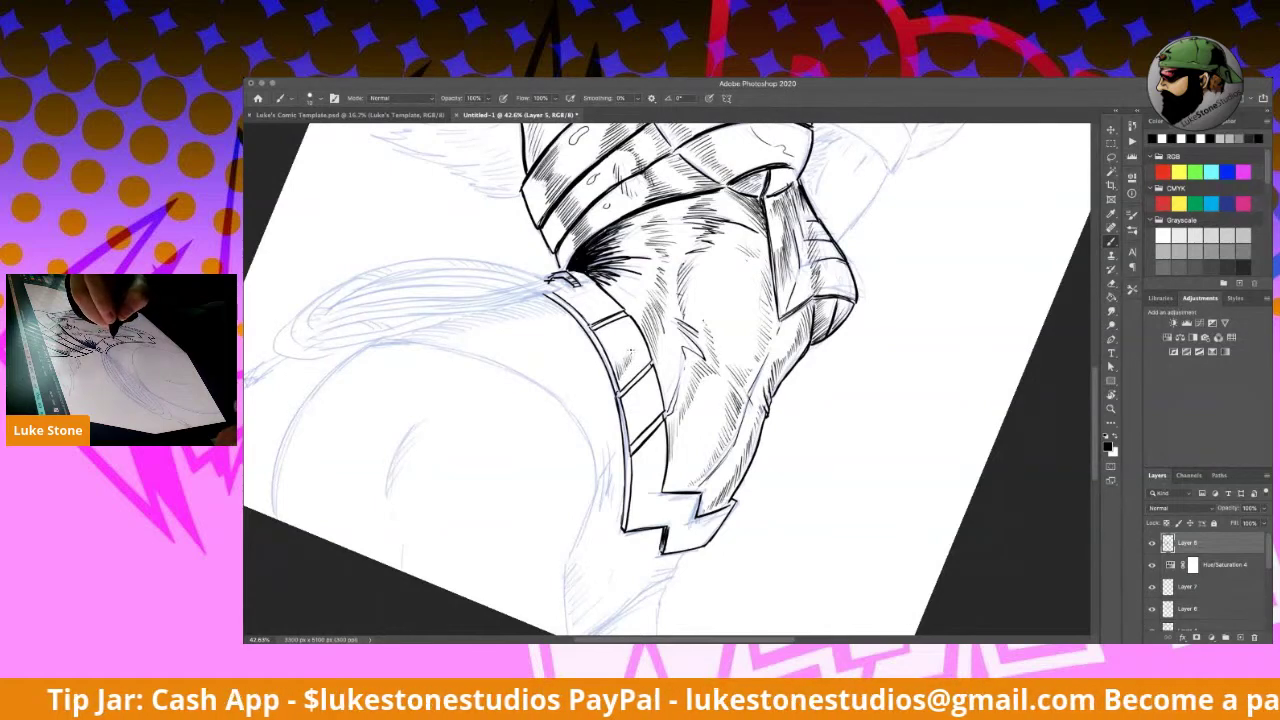
{"action": "left_click_drag", "start_coordinate": [638, 338], "coordinate": [639, 355]}
{"action": "left_click_drag", "start_coordinate": [632, 420], "coordinate": [636, 436]}
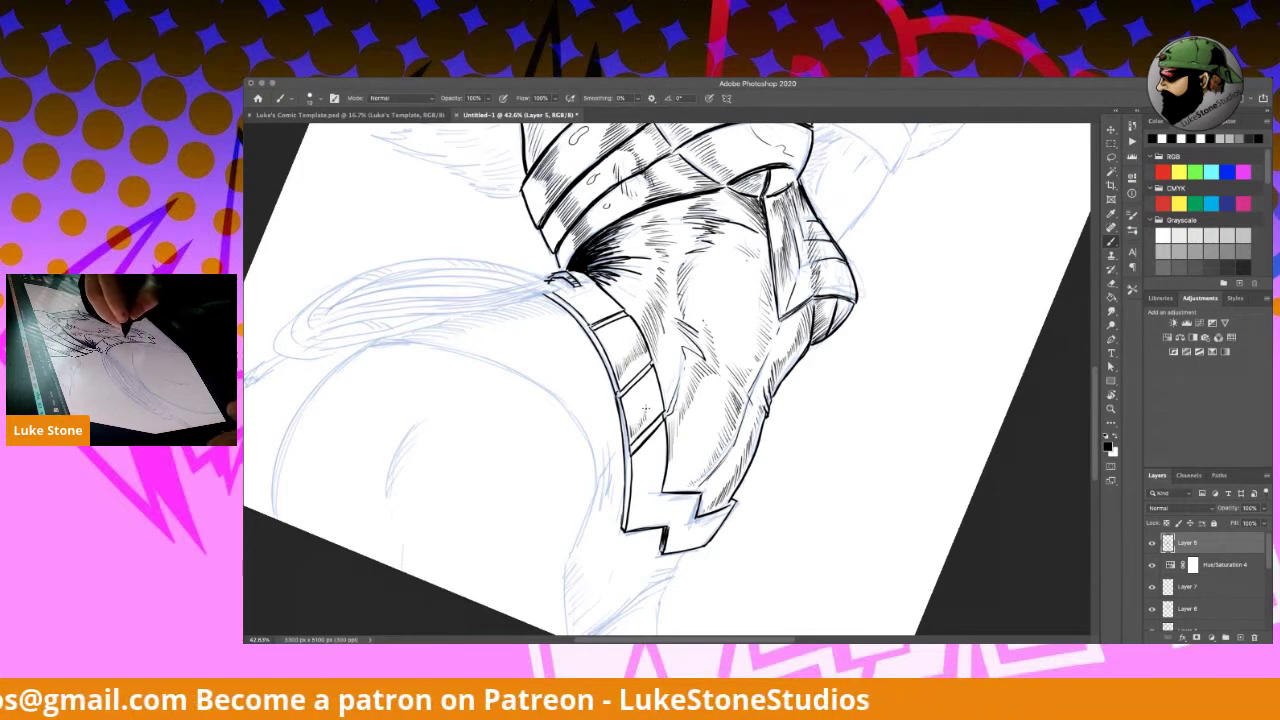
{"action": "left_click_drag", "start_coordinate": [650, 393], "coordinate": [662, 410]}
{"action": "left_click_drag", "start_coordinate": [658, 378], "coordinate": [662, 406]}
{"action": "mouse_move", "coordinate": [633, 478]}
{"action": "left_mouse_down"}
{"action": "mouse_move", "coordinate": [636, 504]}
{"action": "mouse_move", "coordinate": [664, 488]}
{"action": "left_mouse_up"}
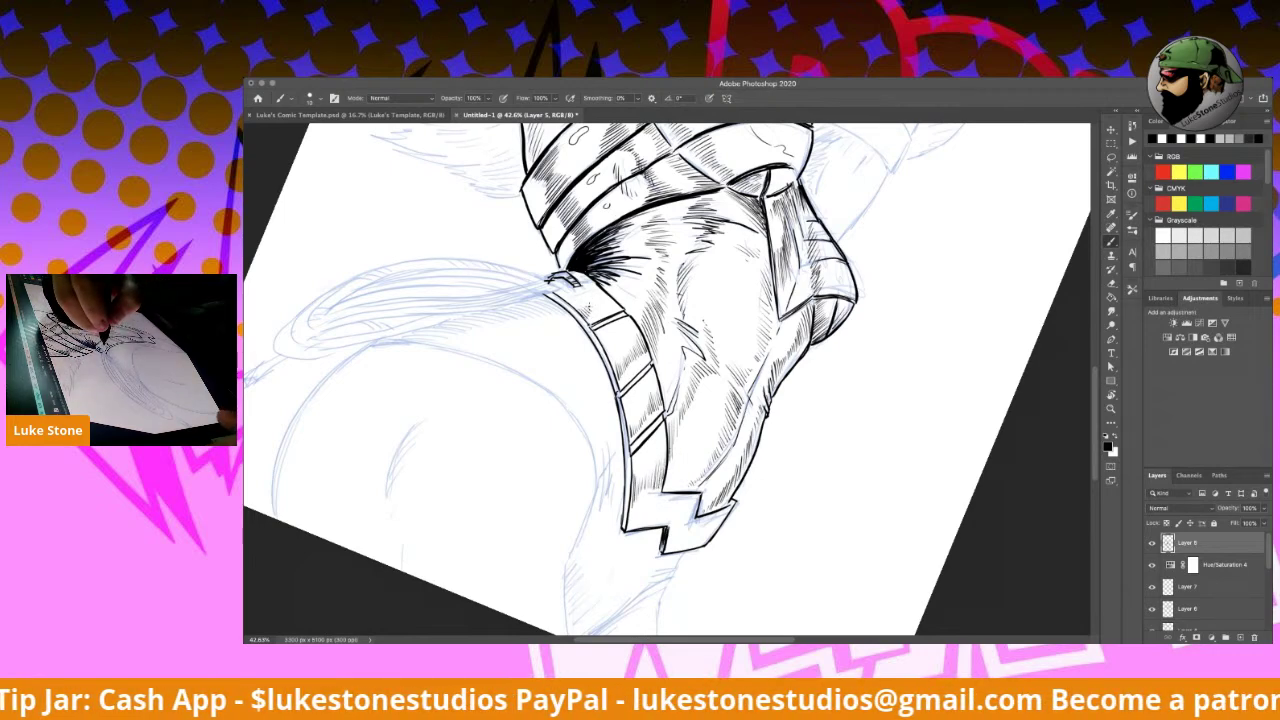
{"action": "left_click_drag", "start_coordinate": [604, 295], "coordinate": [612, 307]}
{"action": "left_click_drag", "start_coordinate": [607, 294], "coordinate": [618, 304]}
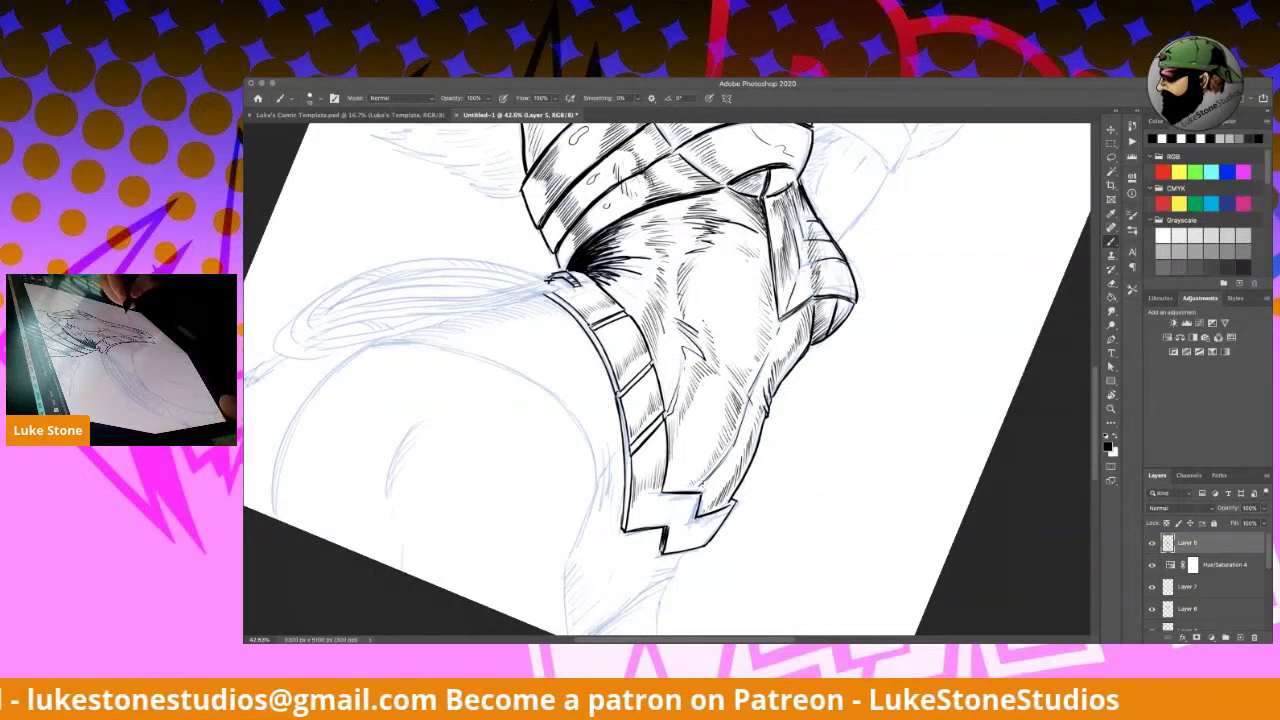
Step: Hatch shading on the belt's zigzag buckle along its front and lower points
{"action": "key", "text": "r"}
{"action": "mouse_move", "coordinate": [866, 523]}
{"action": "left_mouse_down"}
{"action": "mouse_move", "coordinate": [864, 419]}
{"action": "mouse_move", "coordinate": [791, 284]}
{"action": "mouse_move", "coordinate": [716, 286]}
{"action": "left_mouse_up"}
{"action": "key", "text": "b"}
{"action": "left_click_drag", "start_coordinate": [786, 357], "coordinate": [793, 380]}
{"action": "left_click_drag", "start_coordinate": [789, 367], "coordinate": [796, 382]}
{"action": "left_click_drag", "start_coordinate": [793, 368], "coordinate": [799, 382]}
{"action": "left_click_drag", "start_coordinate": [798, 374], "coordinate": [819, 404]}
{"action": "left_click_drag", "start_coordinate": [798, 318], "coordinate": [834, 361]}
{"action": "left_click_drag", "start_coordinate": [828, 341], "coordinate": [838, 367]}
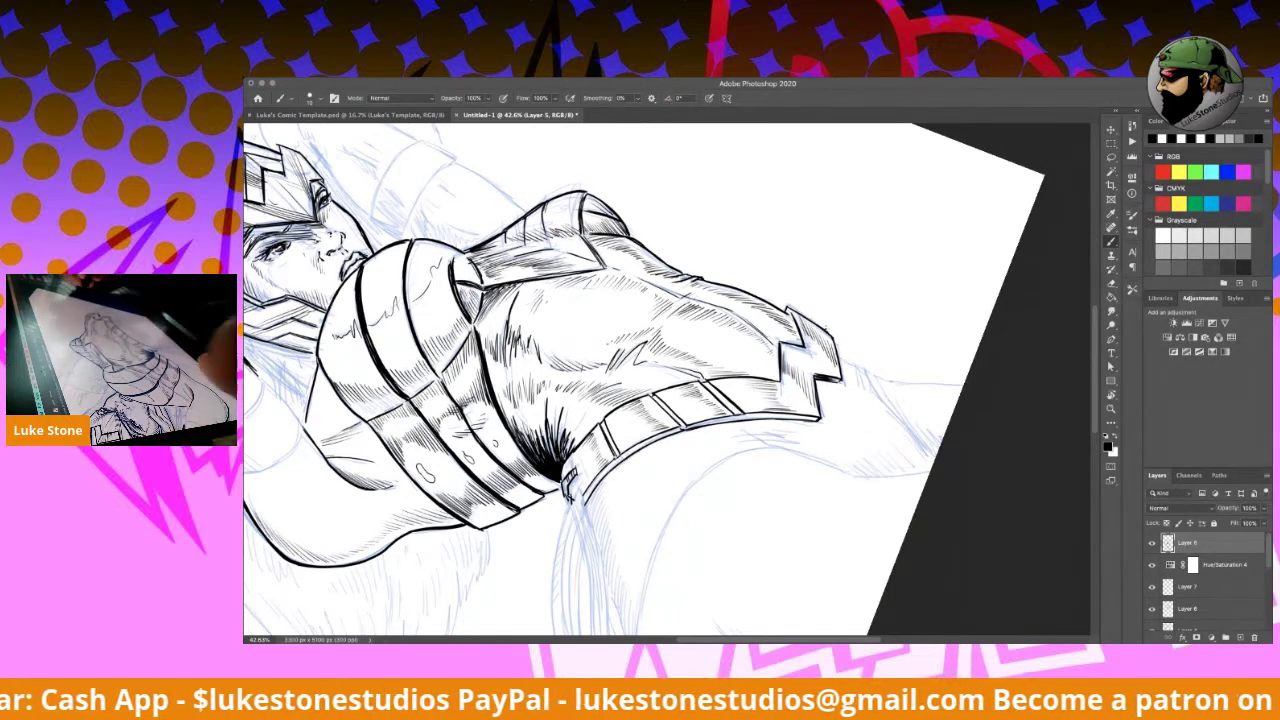
Step: Ink the two front leg contours from below the zigzag buckle to the page edge, with short shading strokes at the top
{"action": "key", "text": "r"}
{"action": "mouse_move", "coordinate": [891, 323]}
{"action": "left_mouse_down"}
{"action": "mouse_move", "coordinate": [966, 454]}
{"action": "mouse_move", "coordinate": [893, 535]}
{"action": "mouse_move", "coordinate": [946, 494]}
{"action": "left_mouse_up"}
{"action": "mouse_move", "coordinate": [802, 469]}
{"action": "left_mouse_down"}
{"action": "mouse_move", "coordinate": [799, 538]}
{"action": "mouse_move", "coordinate": [820, 594]}
{"action": "mouse_move", "coordinate": [751, 584]}
{"action": "mouse_move", "coordinate": [800, 506]}
{"action": "mouse_move", "coordinate": [767, 548]}
{"action": "left_mouse_up"}
{"action": "left_click_drag", "start_coordinate": [748, 594], "coordinate": [767, 546]}
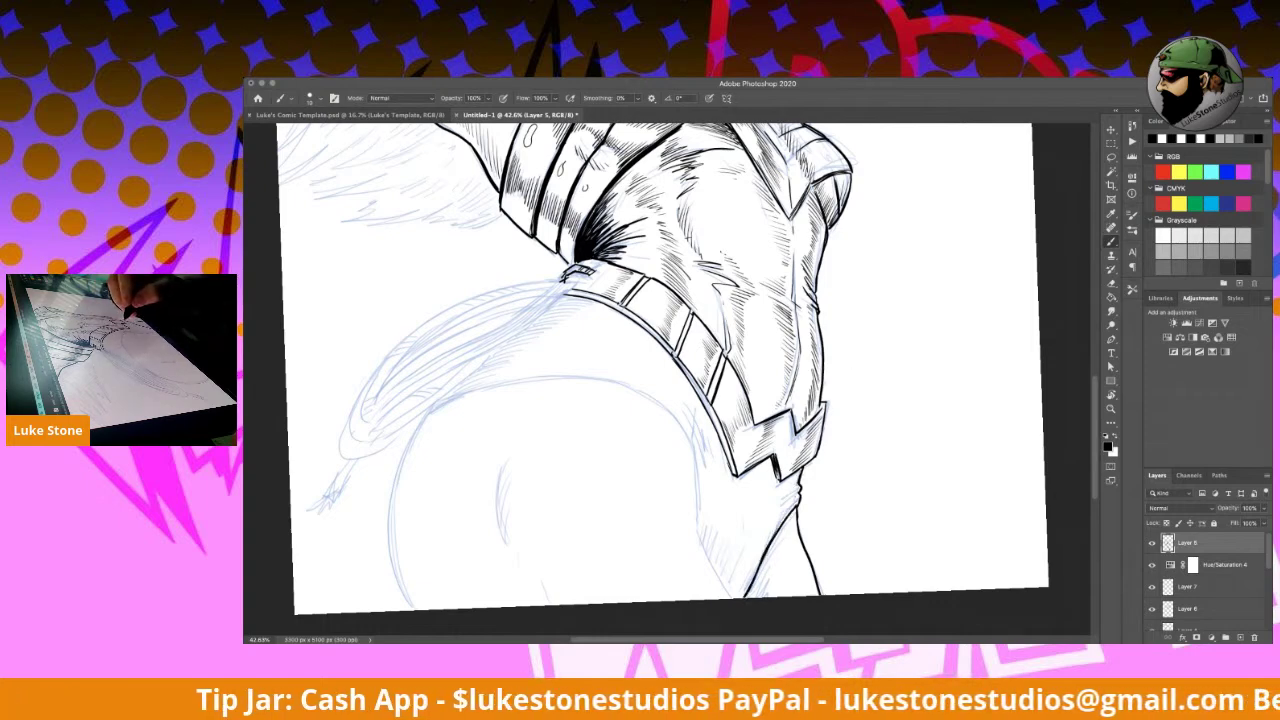
{"action": "left_click_drag", "start_coordinate": [791, 489], "coordinate": [784, 505]}
{"action": "left_click_drag", "start_coordinate": [794, 500], "coordinate": [778, 510]}
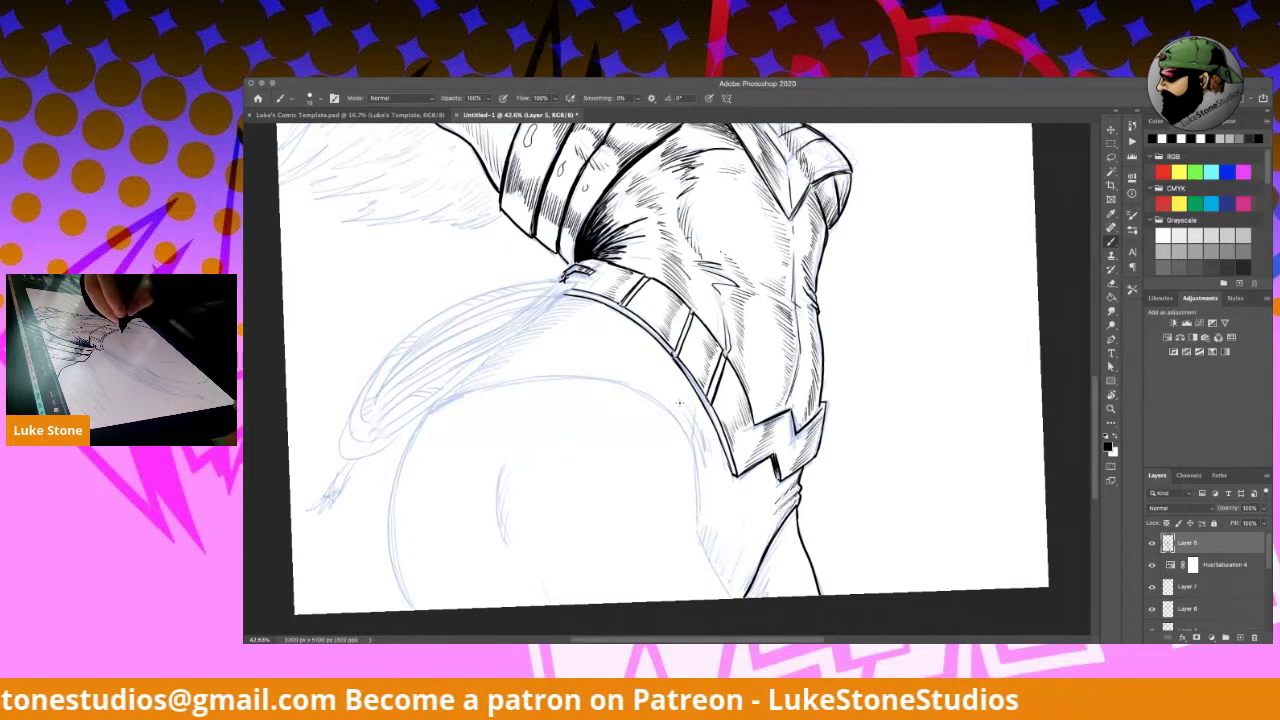
Step: Ink the hatched hip crease below the belt, its contour to the page edge and the curve over the top of the buttock
{"action": "left_click_drag", "start_coordinate": [684, 408], "coordinate": [708, 444]}
{"action": "mouse_move", "coordinate": [672, 392]}
{"action": "left_mouse_down"}
{"action": "mouse_move", "coordinate": [704, 460]}
{"action": "mouse_move", "coordinate": [704, 446]}
{"action": "mouse_move", "coordinate": [702, 548]}
{"action": "mouse_move", "coordinate": [733, 600]}
{"action": "left_mouse_up"}
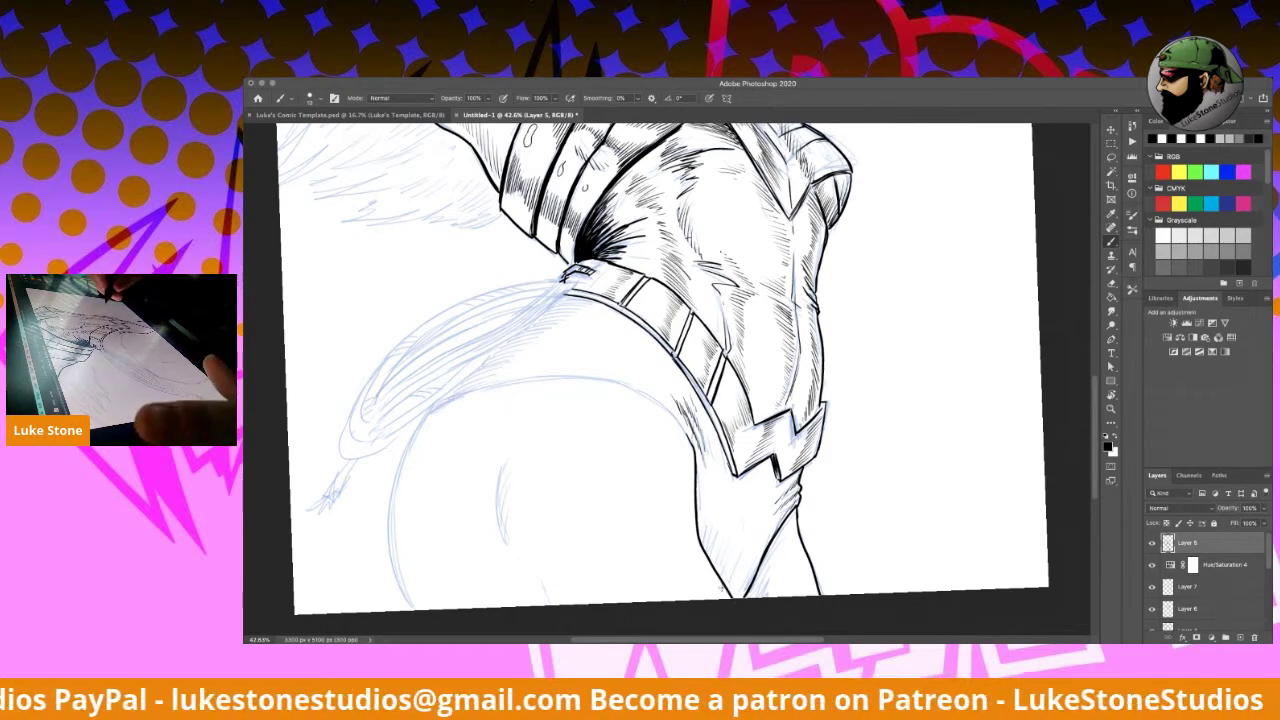
{"action": "key", "text": "r"}
{"action": "left_click_drag", "start_coordinate": [910, 452], "coordinate": [670, 157]}
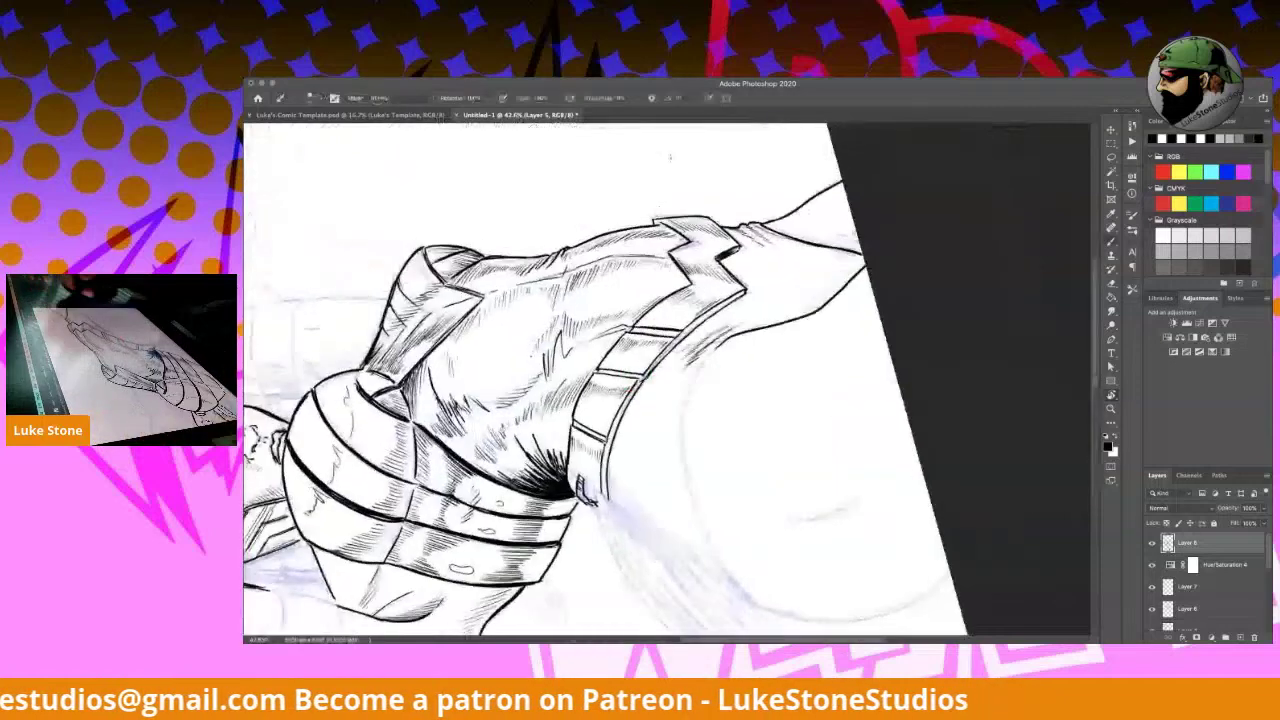
{"action": "key", "text": "b"}
{"action": "mouse_move", "coordinate": [700, 364]}
{"action": "left_mouse_down"}
{"action": "mouse_move", "coordinate": [682, 424]}
{"action": "mouse_move", "coordinate": [694, 499]}
{"action": "mouse_move", "coordinate": [764, 608]}
{"action": "left_mouse_up"}
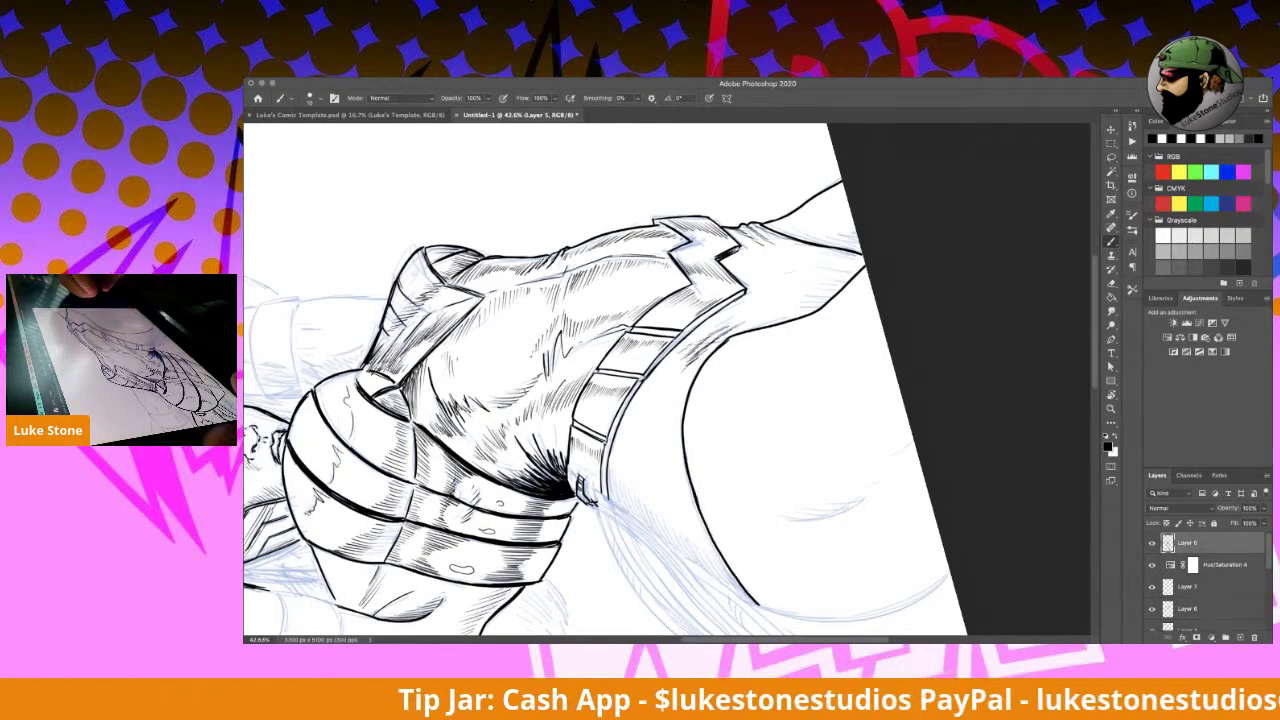
Step: Ink the buttock's rear curve to the page edge and add a hatched, curved shading line inside it
{"action": "key", "text": "r"}
{"action": "mouse_move", "coordinate": [856, 347]}
{"action": "left_mouse_down"}
{"action": "mouse_move", "coordinate": [951, 486]}
{"action": "mouse_move", "coordinate": [869, 600]}
{"action": "mouse_move", "coordinate": [762, 618]}
{"action": "left_mouse_up"}
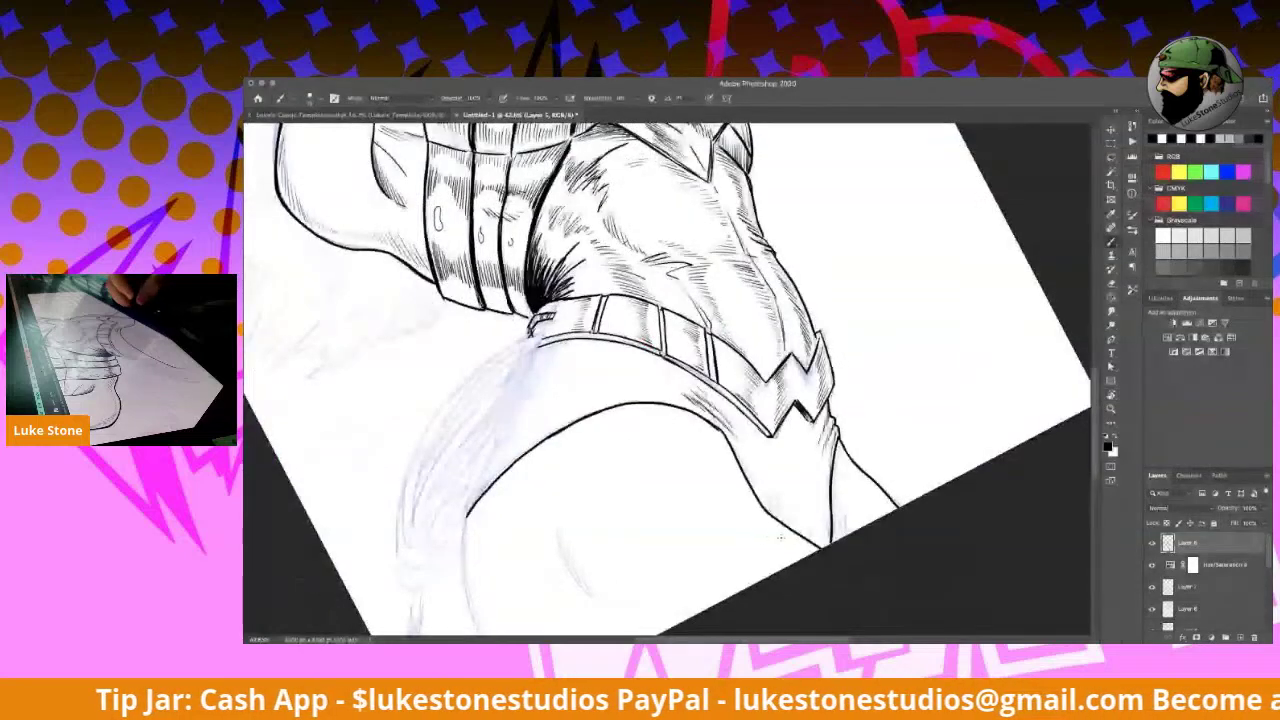
{"action": "left_click_drag", "start_coordinate": [783, 537], "coordinate": [862, 435]}
{"action": "mouse_move", "coordinate": [522, 392]}
{"action": "left_mouse_down"}
{"action": "mouse_move", "coordinate": [522, 478]}
{"action": "mouse_move", "coordinate": [550, 538]}
{"action": "mouse_move", "coordinate": [598, 572]}
{"action": "left_mouse_up"}
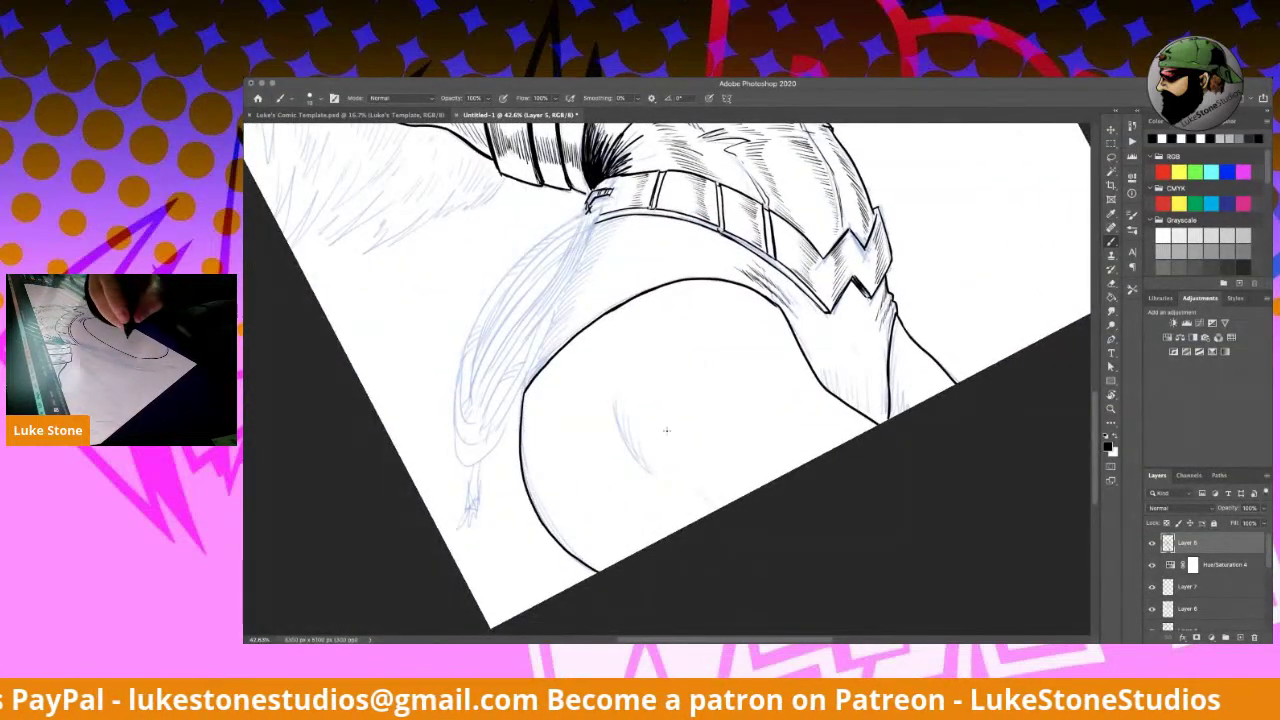
{"action": "mouse_move", "coordinate": [614, 390]}
{"action": "left_mouse_down"}
{"action": "mouse_move", "coordinate": [622, 436]}
{"action": "mouse_move", "coordinate": [657, 480]}
{"action": "left_mouse_up"}
{"action": "left_click_drag", "start_coordinate": [613, 398], "coordinate": [611, 374]}
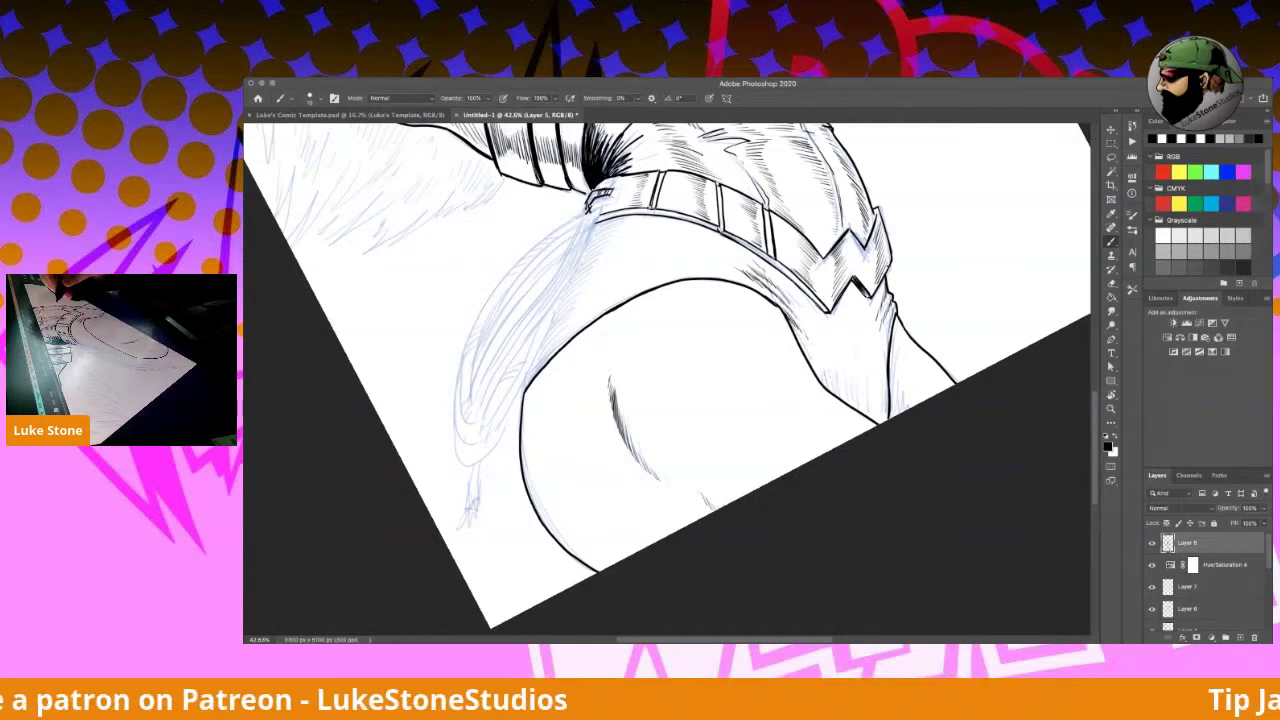
Step: Ink the inner edge of the coiled rope hanging from the belt knot and the nested loops at its lower end
{"action": "mouse_move", "coordinate": [601, 194]}
{"action": "left_mouse_down"}
{"action": "mouse_move", "coordinate": [590, 242]}
{"action": "mouse_move", "coordinate": [479, 420]}
{"action": "mouse_move", "coordinate": [521, 358]}
{"action": "left_mouse_up"}
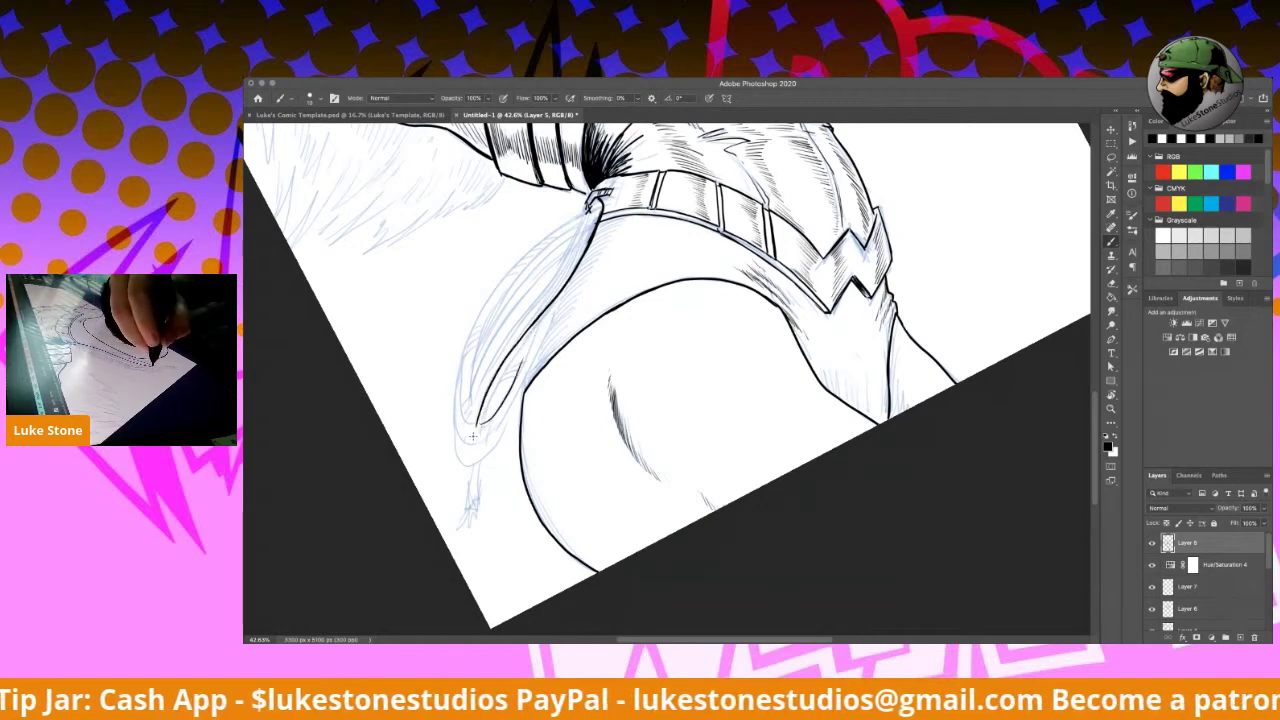
{"action": "mouse_move", "coordinate": [460, 392]}
{"action": "left_mouse_down"}
{"action": "mouse_move", "coordinate": [469, 428]}
{"action": "mouse_move", "coordinate": [486, 403]}
{"action": "mouse_move", "coordinate": [459, 424]}
{"action": "mouse_move", "coordinate": [482, 444]}
{"action": "mouse_move", "coordinate": [547, 312]}
{"action": "left_mouse_up"}
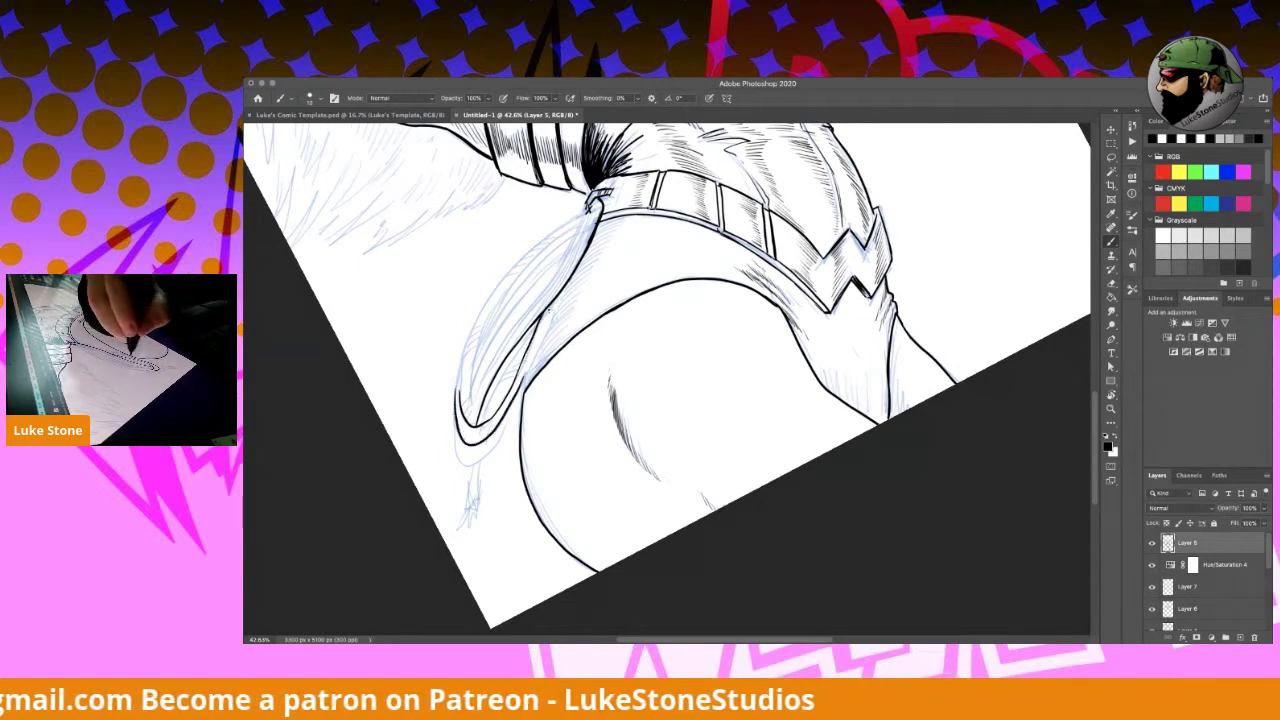
{"action": "left_click_drag", "start_coordinate": [523, 377], "coordinate": [557, 298]}
{"action": "left_click_drag", "start_coordinate": [521, 388], "coordinate": [566, 291]}
{"action": "left_click_drag", "start_coordinate": [485, 422], "coordinate": [528, 333]}
{"action": "left_click_drag", "start_coordinate": [484, 414], "coordinate": [520, 348]}
{"action": "left_click_drag", "start_coordinate": [506, 424], "coordinate": [512, 402]}
{"action": "mouse_move", "coordinate": [486, 454]}
{"action": "left_mouse_down"}
{"action": "mouse_move", "coordinate": [506, 421]}
{"action": "mouse_move", "coordinate": [466, 466]}
{"action": "mouse_move", "coordinate": [501, 427]}
{"action": "left_mouse_up"}
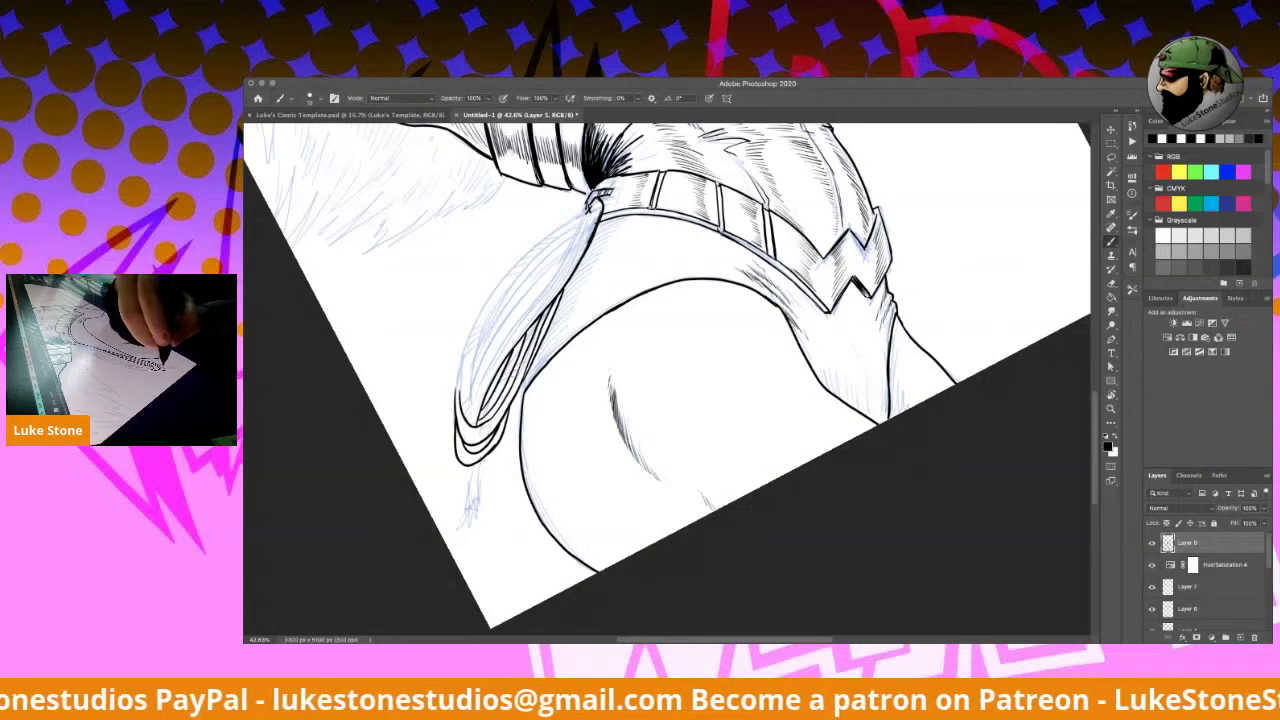
Step: Undo the last loop strokes, re-ink the bottom bends of the coil and add the short hanging rope end with its tip
{"action": "key", "text": "ctrl+z"}
{"action": "key", "text": "ctrl+z"}
{"action": "key", "text": "ctrl+z"}
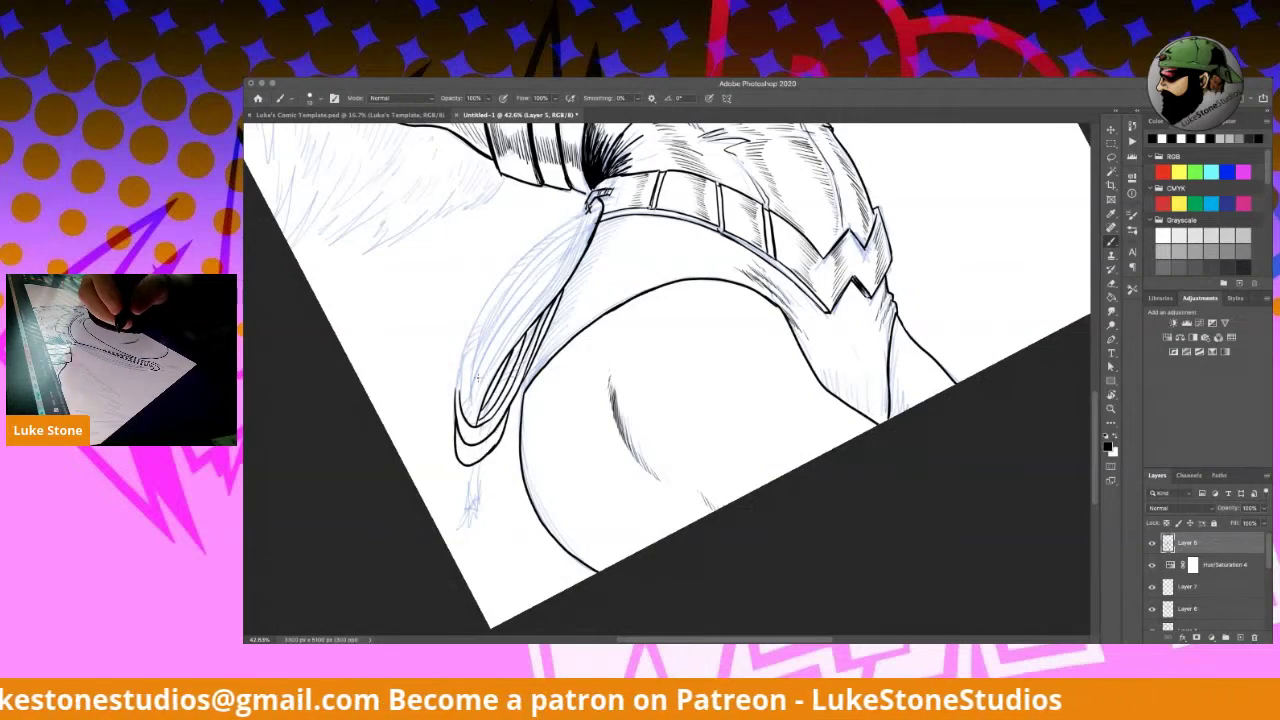
{"action": "mouse_move", "coordinate": [455, 418]}
{"action": "left_mouse_down"}
{"action": "mouse_move", "coordinate": [459, 443]}
{"action": "mouse_move", "coordinate": [484, 462]}
{"action": "mouse_move", "coordinate": [516, 396]}
{"action": "left_mouse_up"}
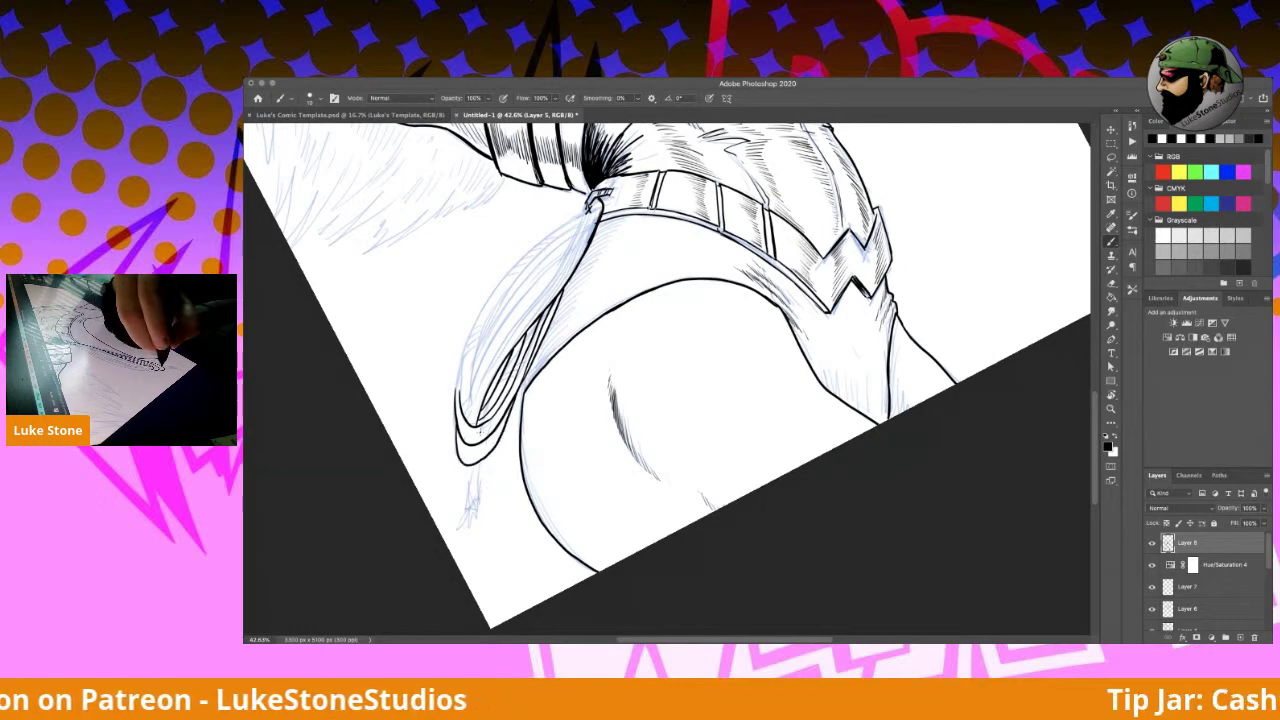
{"action": "mouse_move", "coordinate": [460, 442]}
{"action": "left_mouse_down"}
{"action": "mouse_move", "coordinate": [478, 458]}
{"action": "mouse_move", "coordinate": [506, 420]}
{"action": "mouse_move", "coordinate": [473, 456]}
{"action": "left_mouse_up"}
{"action": "mouse_move", "coordinate": [477, 462]}
{"action": "left_mouse_down"}
{"action": "mouse_move", "coordinate": [470, 510]}
{"action": "mouse_move", "coordinate": [477, 497]}
{"action": "left_mouse_up"}
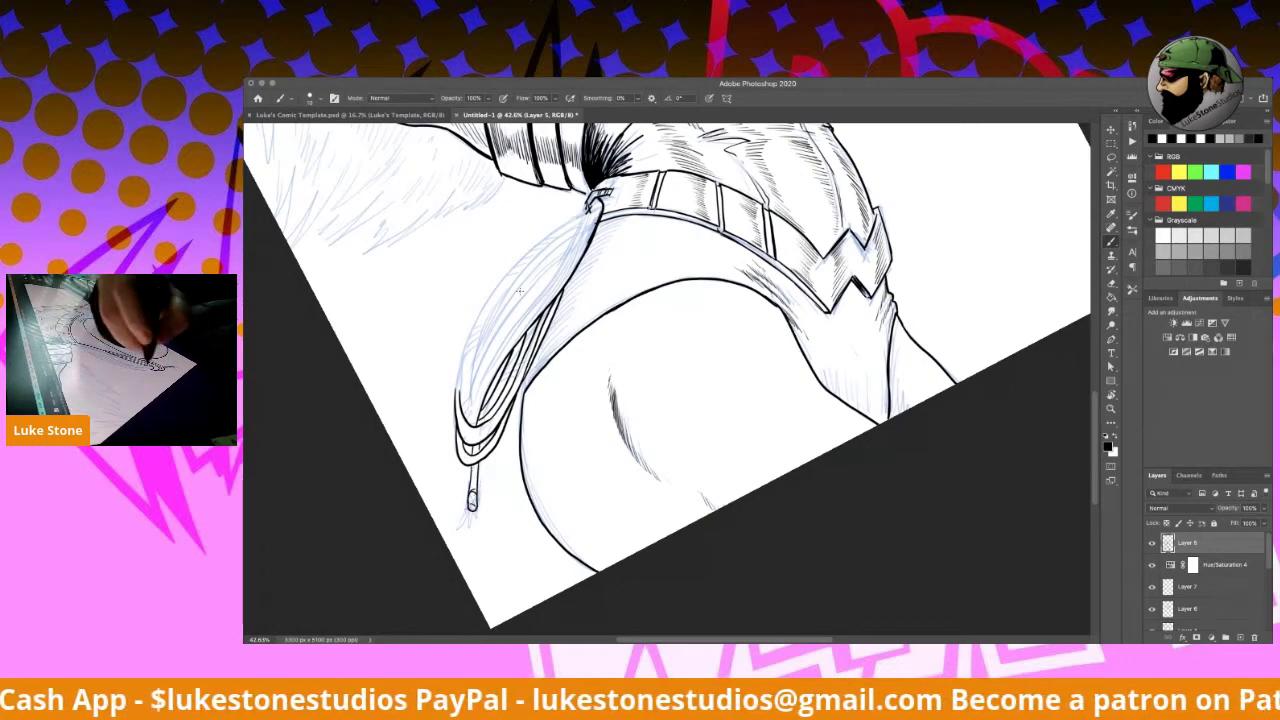
{"action": "mouse_move", "coordinate": [457, 392]}
{"action": "left_mouse_down"}
{"action": "mouse_move", "coordinate": [462, 426]}
{"action": "mouse_move", "coordinate": [482, 436]}
{"action": "left_mouse_up"}
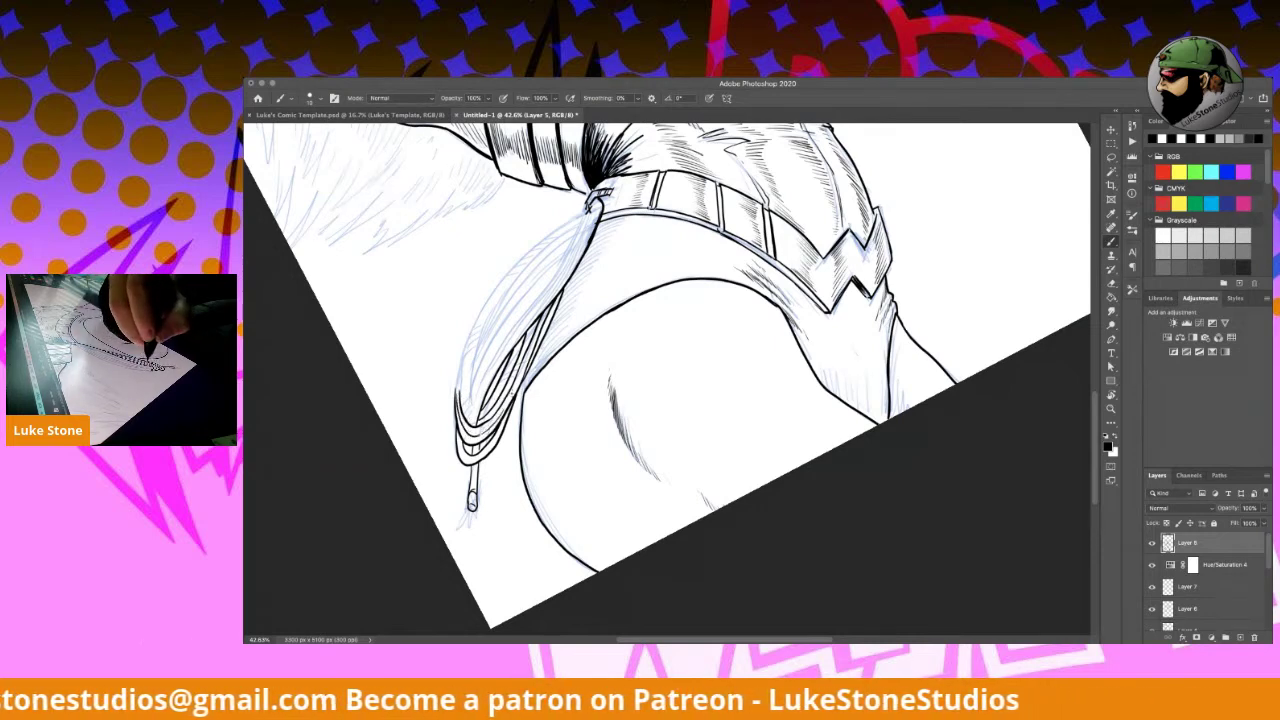
Step: Ink the coil's outer contour up to the belt knot and its upper strands, undoing the last misplaced strokes
{"action": "mouse_move", "coordinate": [516, 392]}
{"action": "left_mouse_down"}
{"action": "mouse_move", "coordinate": [494, 426]}
{"action": "mouse_move", "coordinate": [503, 415]}
{"action": "mouse_move", "coordinate": [456, 362]}
{"action": "mouse_move", "coordinate": [474, 322]}
{"action": "left_mouse_up"}
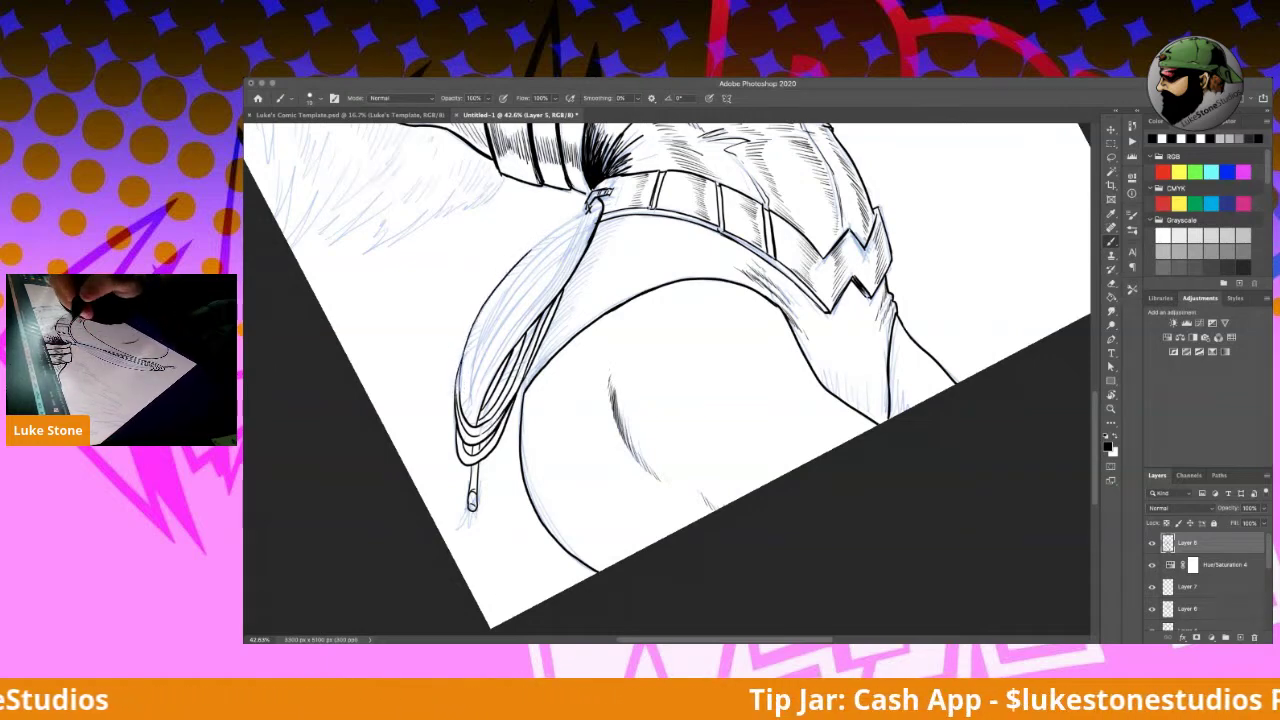
{"action": "key", "text": "r"}
{"action": "mouse_move", "coordinate": [822, 419]}
{"action": "left_mouse_down"}
{"action": "mouse_move", "coordinate": [817, 428]}
{"action": "mouse_move", "coordinate": [795, 375]}
{"action": "left_mouse_up"}
{"action": "key", "text": "b"}
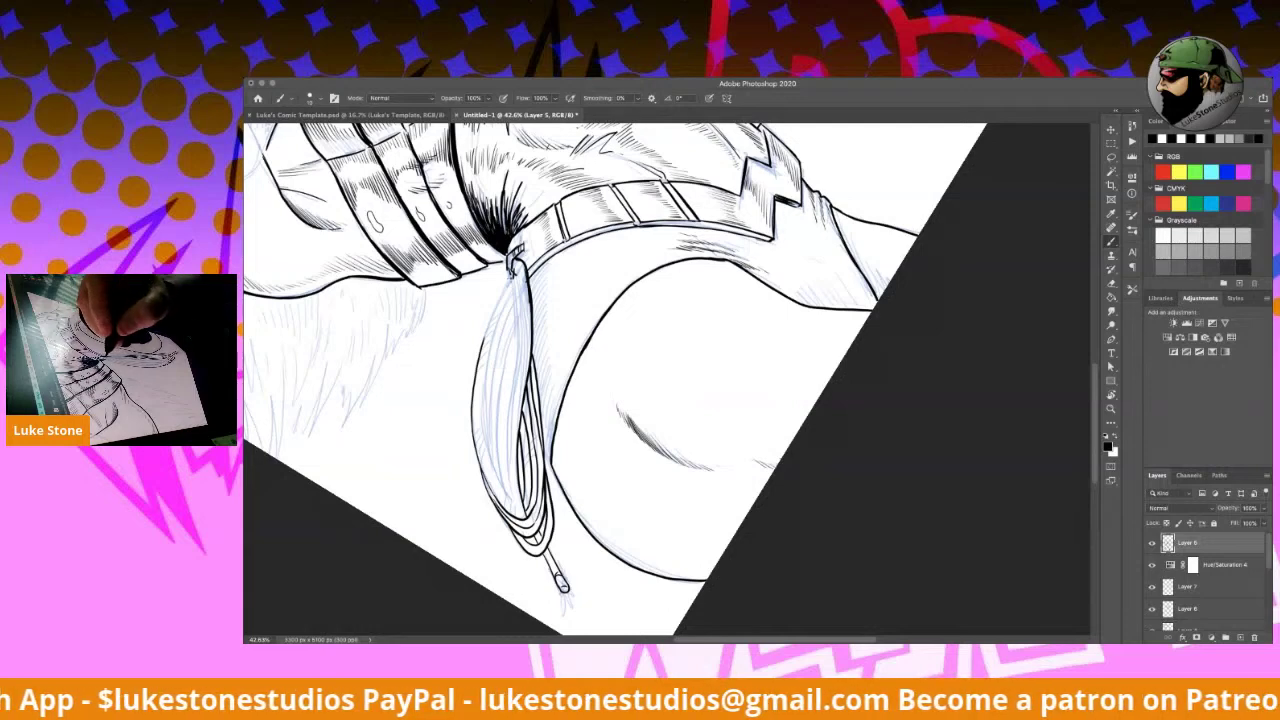
{"action": "left_click_drag", "start_coordinate": [506, 270], "coordinate": [478, 342]}
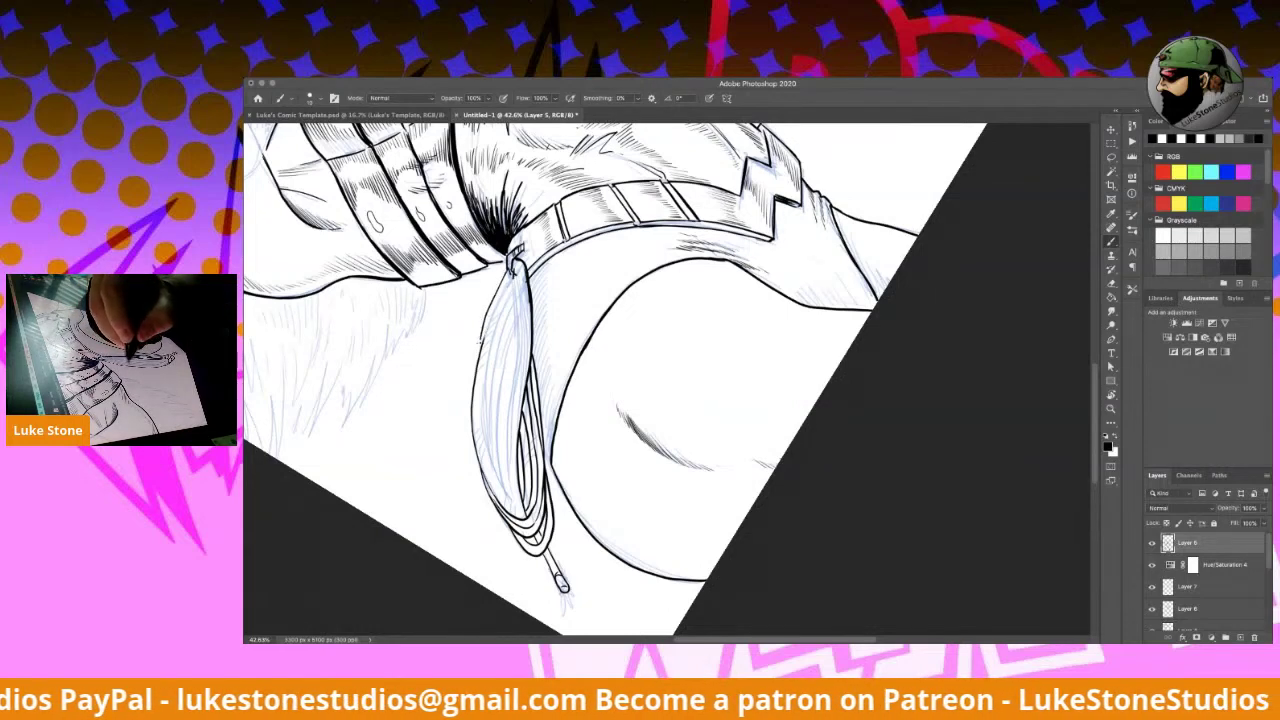
{"action": "left_click_drag", "start_coordinate": [500, 281], "coordinate": [474, 378]}
{"action": "mouse_move", "coordinate": [488, 321]}
{"action": "left_mouse_down"}
{"action": "mouse_move", "coordinate": [481, 347]}
{"action": "mouse_move", "coordinate": [516, 262]}
{"action": "mouse_move", "coordinate": [522, 330]}
{"action": "left_mouse_up"}
{"action": "mouse_move", "coordinate": [510, 276]}
{"action": "left_mouse_down"}
{"action": "mouse_move", "coordinate": [524, 350]}
{"action": "mouse_move", "coordinate": [508, 436]}
{"action": "mouse_move", "coordinate": [522, 519]}
{"action": "left_mouse_up"}
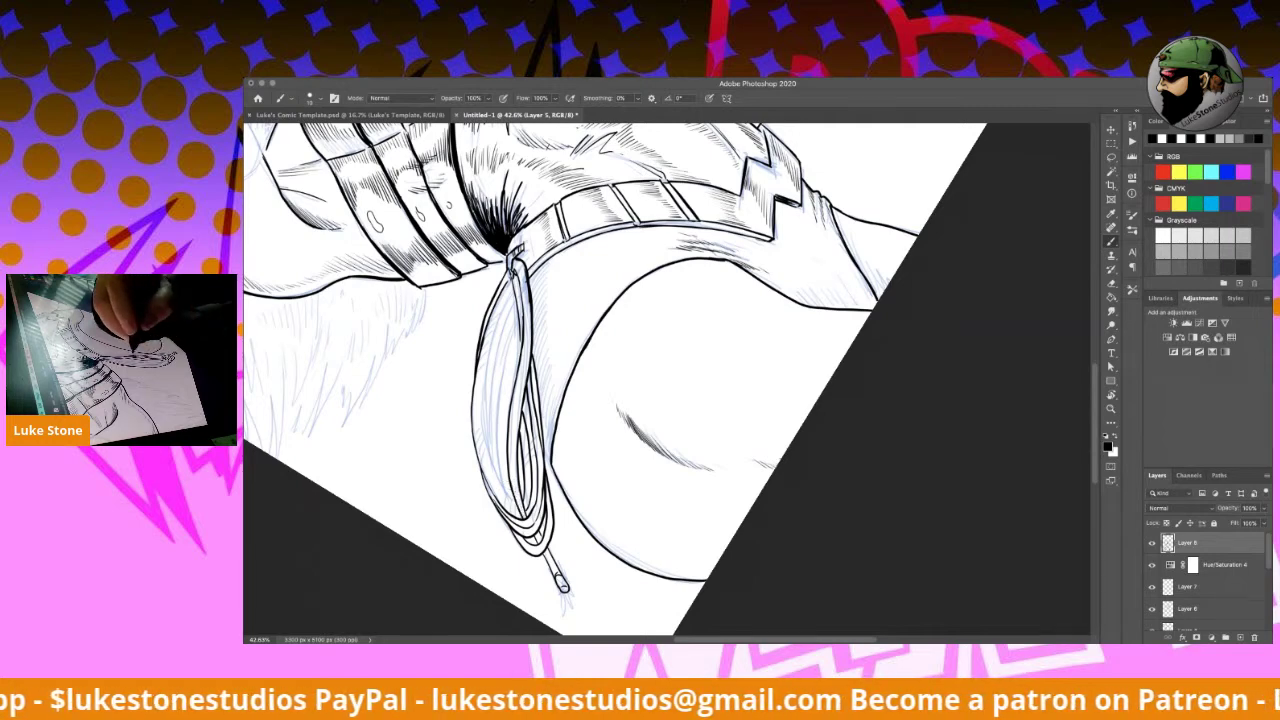
{"action": "key", "text": "super+z"}
{"action": "key", "text": "super+z"}
{"action": "key", "text": "super+z"}
{"action": "key", "text": "super+z"}
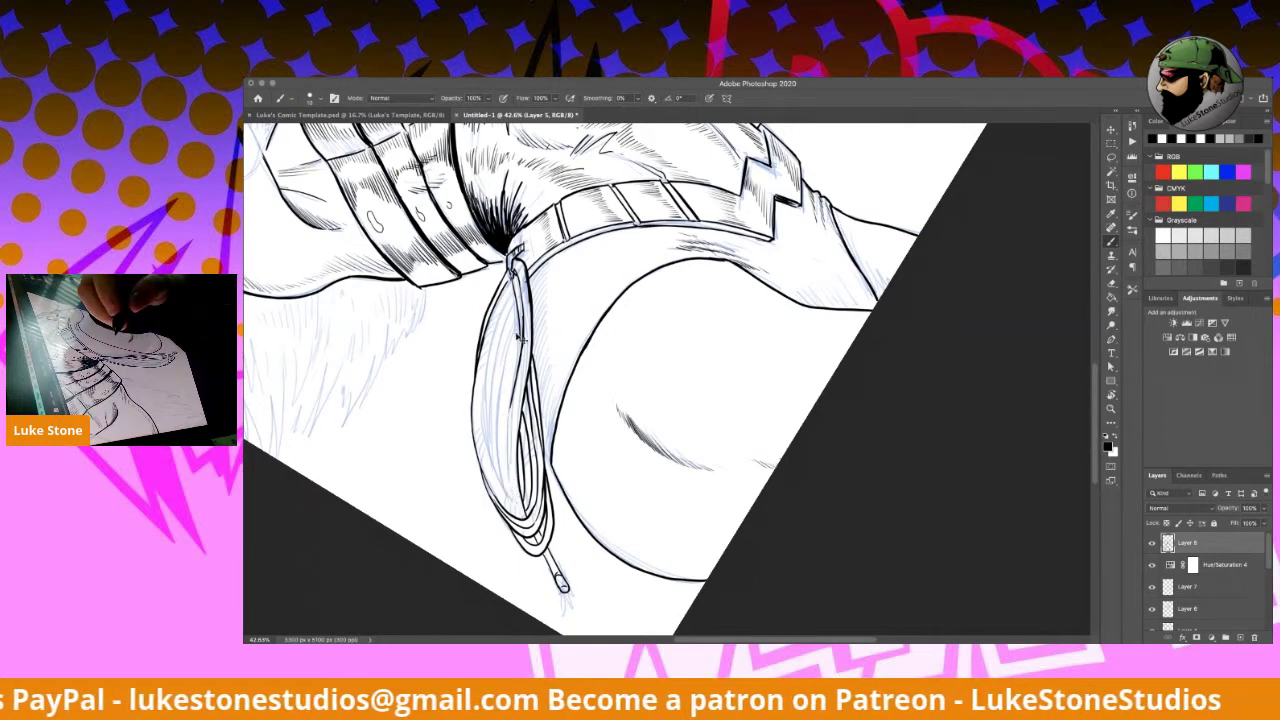
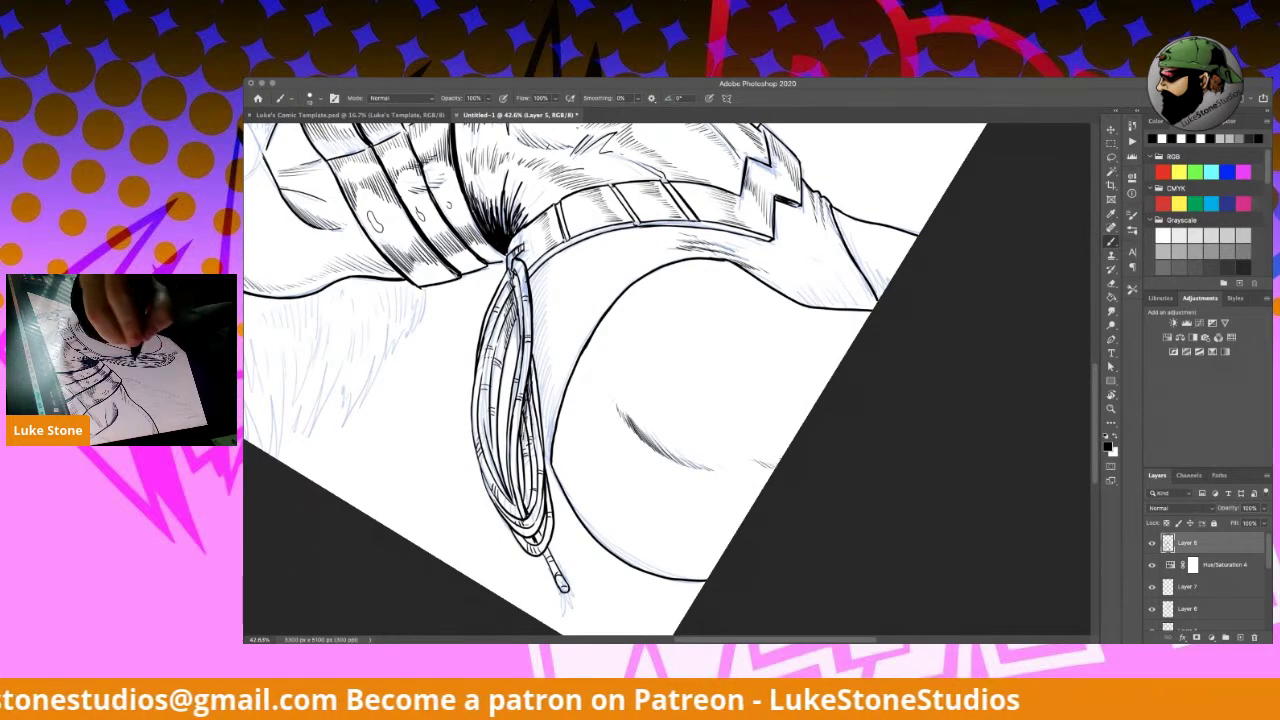
Step: Hatch shading between the strands of the coiled rope, from its lower bend up towards the belt knot
{"action": "left_click_drag", "start_coordinate": [487, 463], "coordinate": [507, 495]}
{"action": "left_click_drag", "start_coordinate": [482, 440], "coordinate": [502, 478]}
{"action": "left_click_drag", "start_coordinate": [491, 424], "coordinate": [490, 447]}
{"action": "left_click_drag", "start_coordinate": [483, 413], "coordinate": [486, 439]}
{"action": "left_click_drag", "start_coordinate": [482, 389], "coordinate": [481, 415]}
{"action": "left_click_drag", "start_coordinate": [485, 369], "coordinate": [486, 404]}
{"action": "left_click_drag", "start_coordinate": [484, 358], "coordinate": [490, 408]}
{"action": "left_click_drag", "start_coordinate": [494, 340], "coordinate": [498, 378]}
{"action": "left_click_drag", "start_coordinate": [490, 366], "coordinate": [502, 402]}
{"action": "left_click_drag", "start_coordinate": [492, 386], "coordinate": [498, 424]}
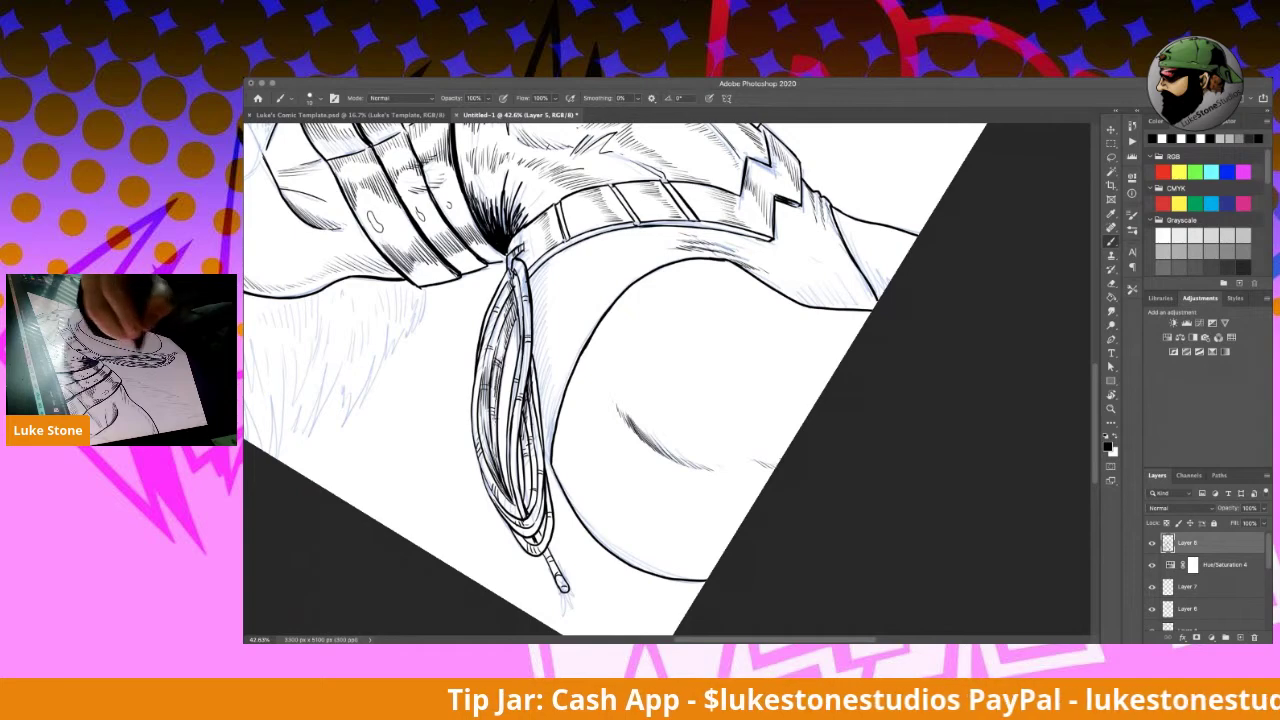
{"action": "left_click_drag", "start_coordinate": [513, 297], "coordinate": [506, 313]}
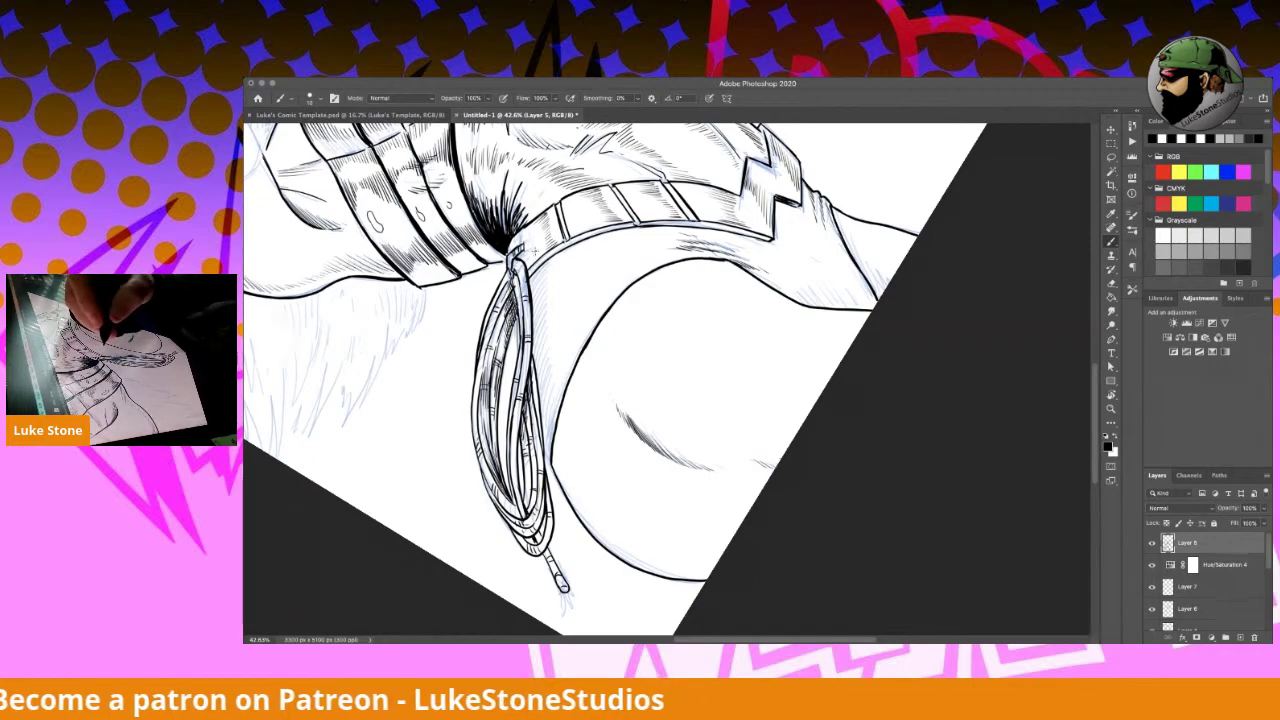
Step: Darken the rear end of the belt beside the rope knot with short shading strokes
{"action": "key", "text": "r"}
{"action": "mouse_move", "coordinate": [544, 274]}
{"action": "left_mouse_down"}
{"action": "mouse_move", "coordinate": [636, 248]}
{"action": "mouse_move", "coordinate": [624, 251]}
{"action": "left_mouse_up"}
{"action": "key", "text": "b"}
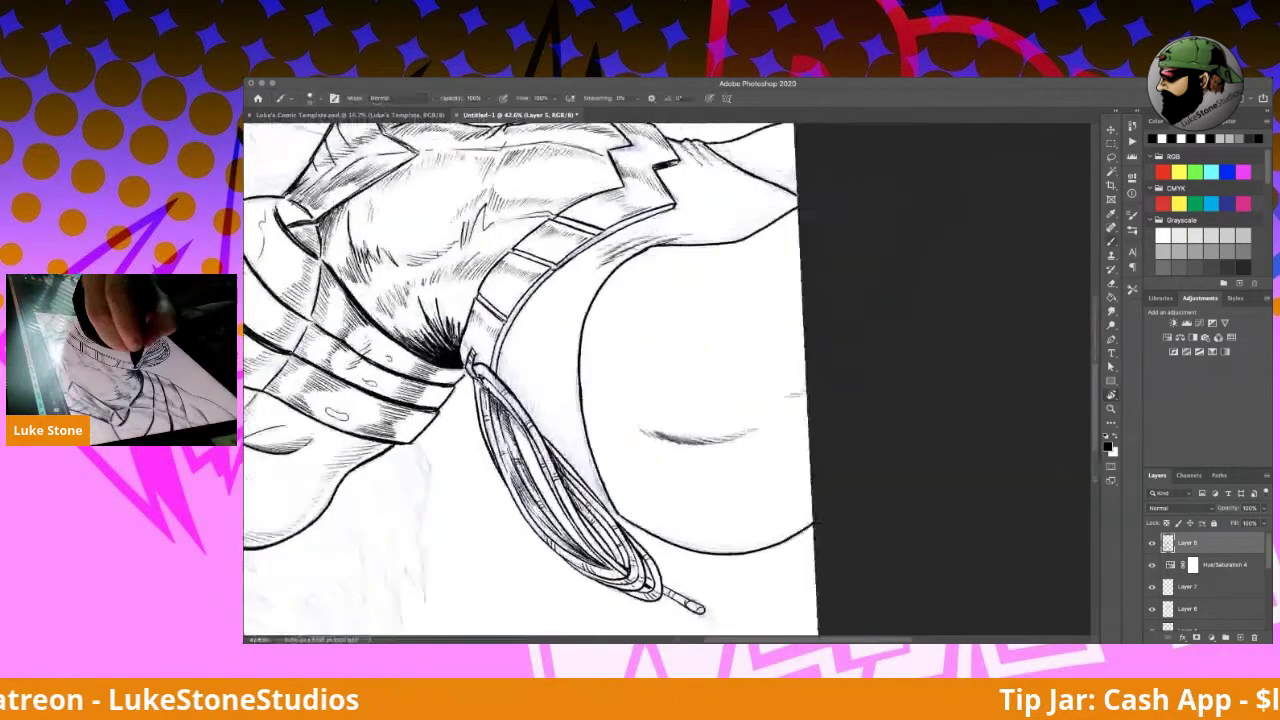
{"action": "left_click_drag", "start_coordinate": [463, 337], "coordinate": [461, 359]}
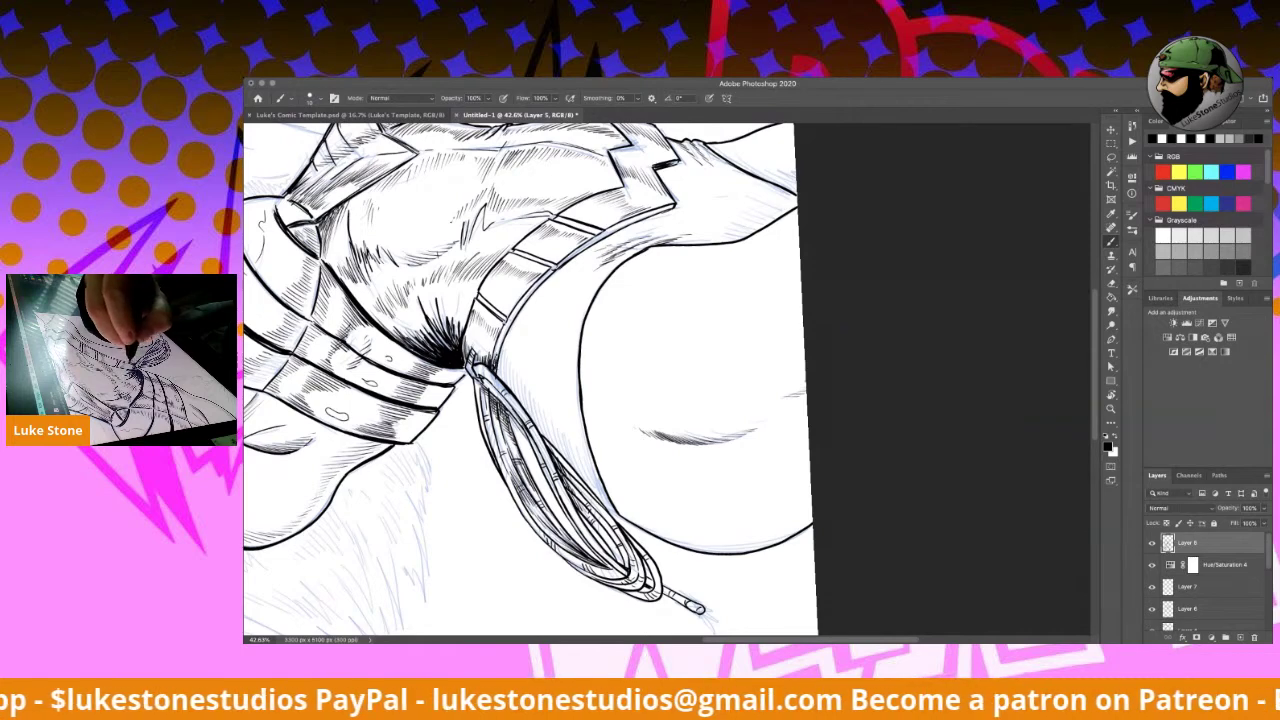
{"action": "left_click_drag", "start_coordinate": [501, 343], "coordinate": [497, 359]}
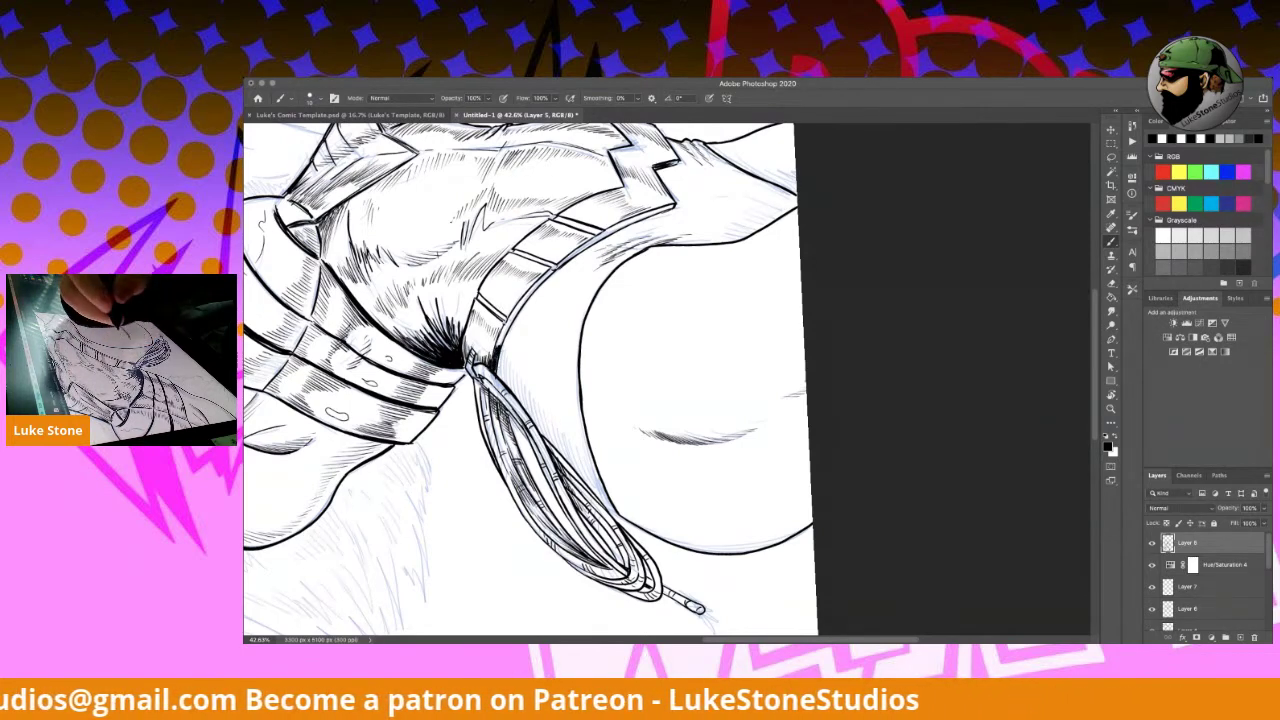
Step: Hatch the rope's cast shadow on the hip and add a second patch of hatching between the coil and buttock
{"action": "key", "text": "r"}
{"action": "mouse_move", "coordinate": [790, 262]}
{"action": "left_mouse_down"}
{"action": "mouse_move", "coordinate": [813, 302]}
{"action": "mouse_move", "coordinate": [826, 398]}
{"action": "mouse_move", "coordinate": [828, 363]}
{"action": "left_mouse_up"}
{"action": "left_click_drag", "start_coordinate": [786, 405], "coordinate": [780, 343]}
{"action": "key", "text": "b"}
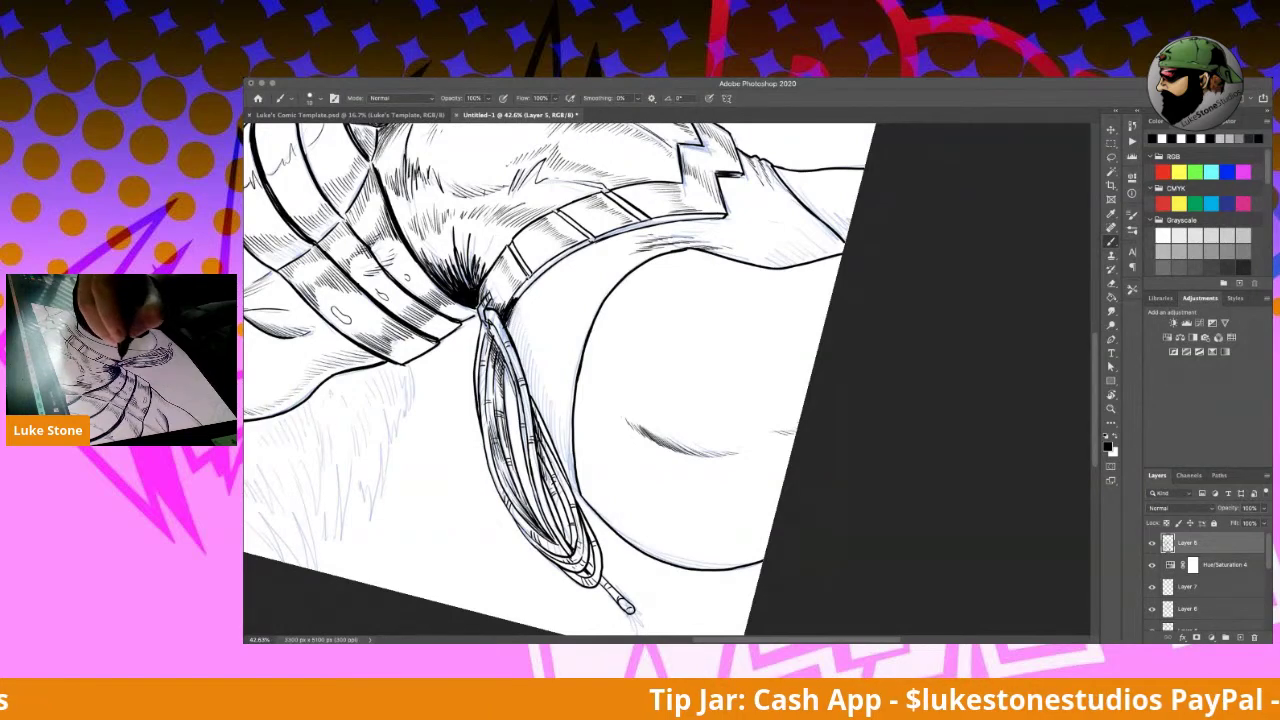
{"action": "left_click_drag", "start_coordinate": [511, 315], "coordinate": [570, 482]}
{"action": "left_click_drag", "start_coordinate": [566, 438], "coordinate": [577, 490]}
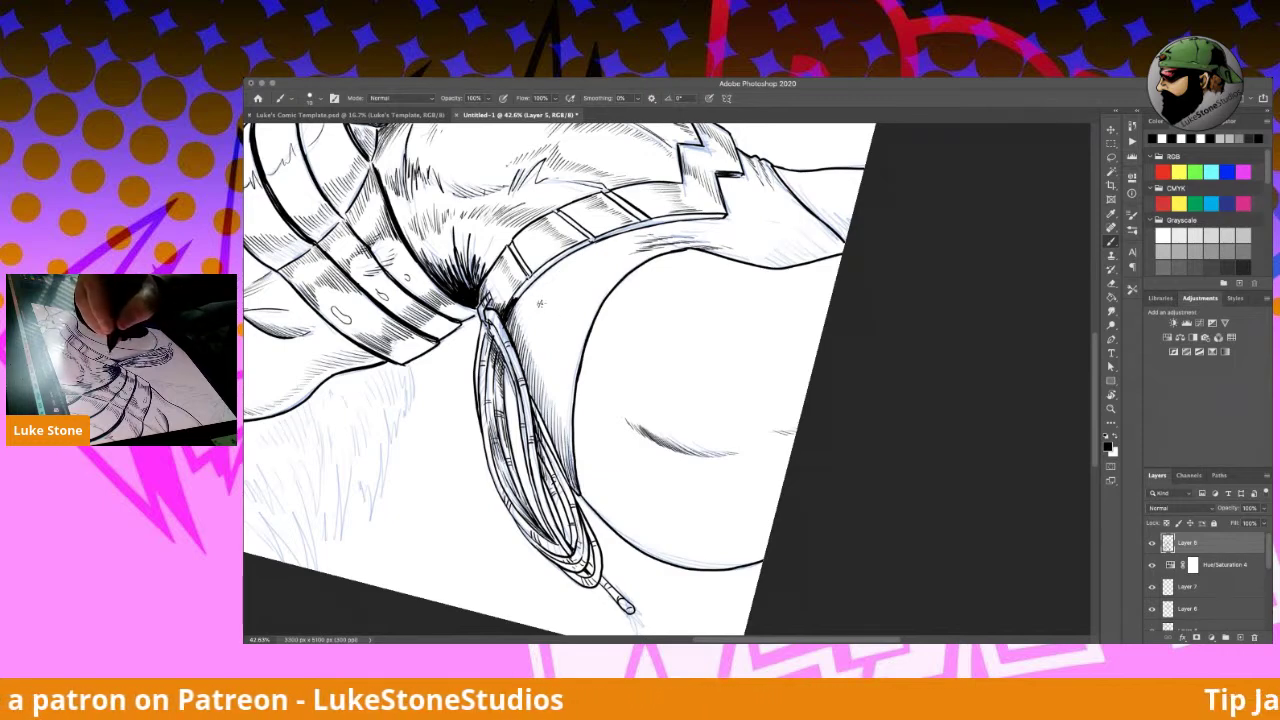
{"action": "mouse_move", "coordinate": [548, 308]}
{"action": "left_mouse_down"}
{"action": "mouse_move", "coordinate": [564, 350]}
{"action": "mouse_move", "coordinate": [576, 344]}
{"action": "mouse_move", "coordinate": [586, 362]}
{"action": "left_mouse_up"}
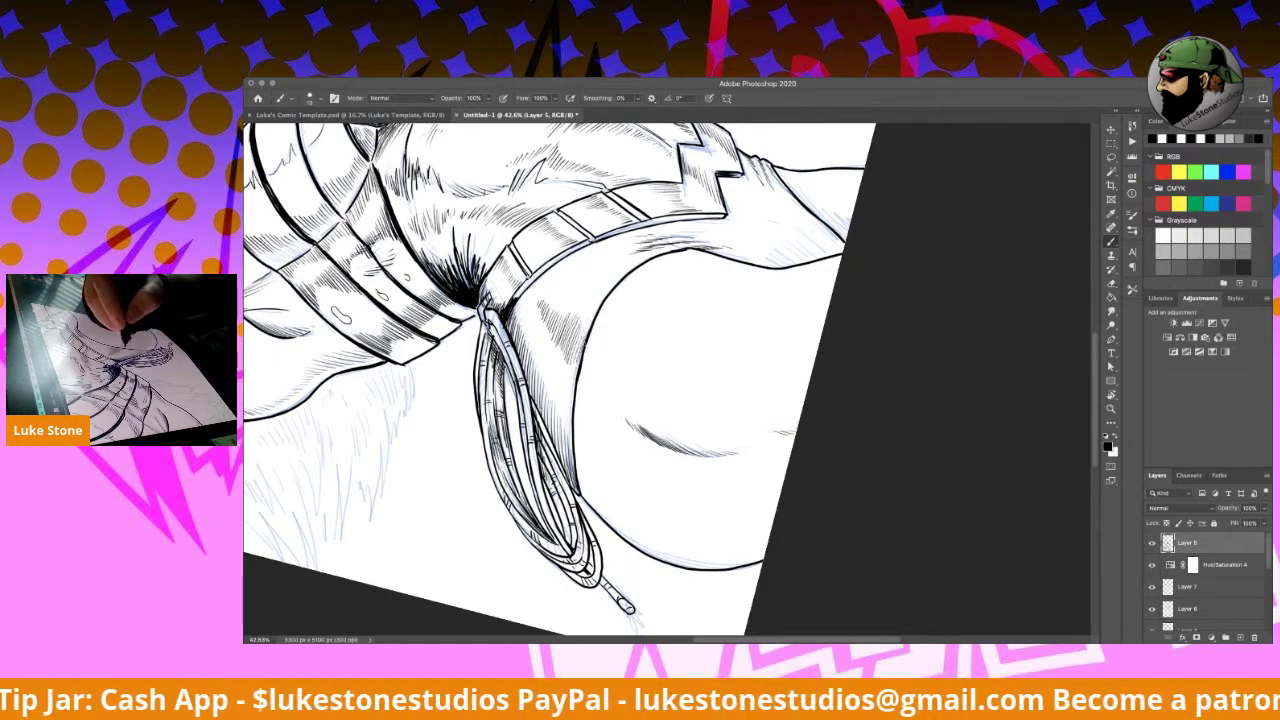
Step: Hatch short shading strokes on the hip along the lower edge of the belt
{"action": "key", "text": "r"}
{"action": "mouse_move", "coordinate": [951, 289]}
{"action": "left_mouse_down"}
{"action": "mouse_move", "coordinate": [985, 497]}
{"action": "mouse_move", "coordinate": [594, 563]}
{"action": "left_mouse_up"}
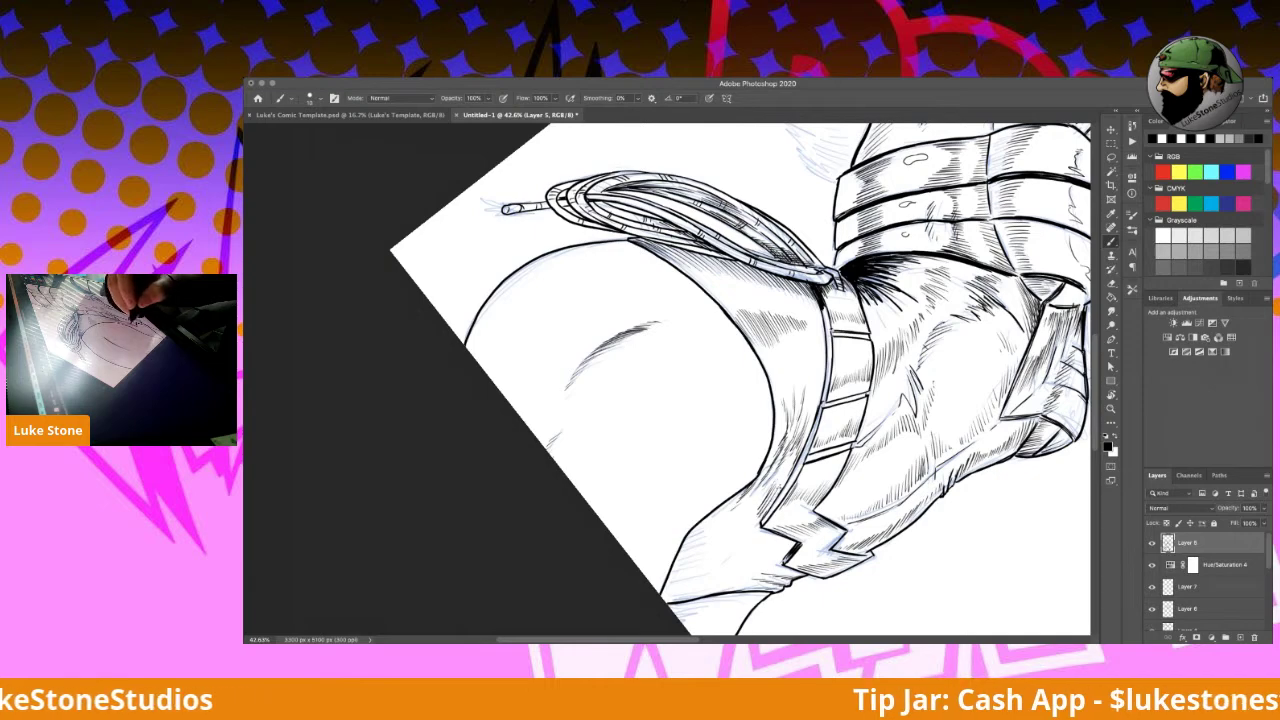
{"action": "left_click_drag", "start_coordinate": [812, 420], "coordinate": [802, 446]}
{"action": "left_click_drag", "start_coordinate": [817, 398], "coordinate": [811, 424]}
{"action": "left_click_drag", "start_coordinate": [820, 376], "coordinate": [814, 406]}
Step: Hatch the area below the zigzag buckle where the two inner leg contours meet at the page edge
{"action": "key", "text": "r"}
{"action": "mouse_move", "coordinate": [962, 541]}
{"action": "left_mouse_down"}
{"action": "mouse_move", "coordinate": [998, 468]}
{"action": "mouse_move", "coordinate": [912, 150]}
{"action": "left_mouse_up"}
{"action": "key", "text": "b"}
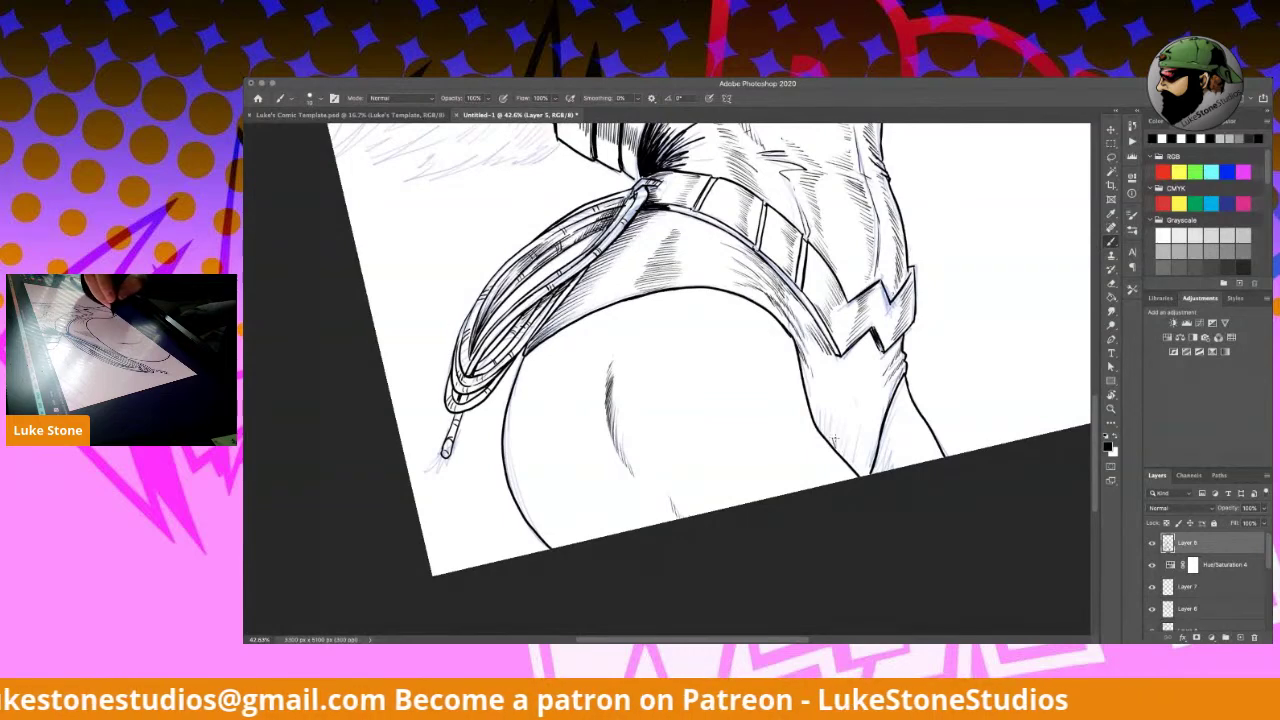
{"action": "mouse_move", "coordinate": [850, 440]}
{"action": "left_mouse_down"}
{"action": "mouse_move", "coordinate": [851, 469]}
{"action": "mouse_move", "coordinate": [872, 476]}
{"action": "left_mouse_up"}
{"action": "left_click_drag", "start_coordinate": [890, 418], "coordinate": [880, 474]}
{"action": "left_click_drag", "start_coordinate": [891, 452], "coordinate": [882, 472]}
{"action": "left_click_drag", "start_coordinate": [889, 456], "coordinate": [884, 470]}
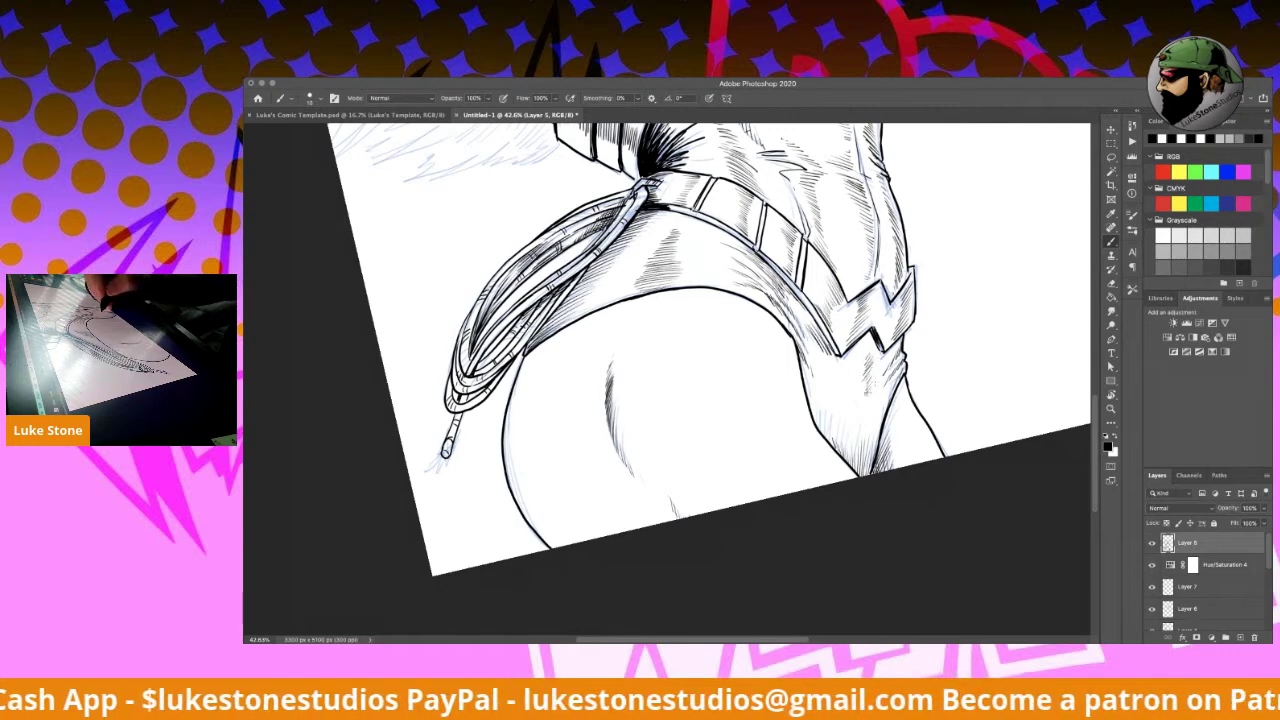
{"action": "left_click_drag", "start_coordinate": [877, 399], "coordinate": [862, 467]}
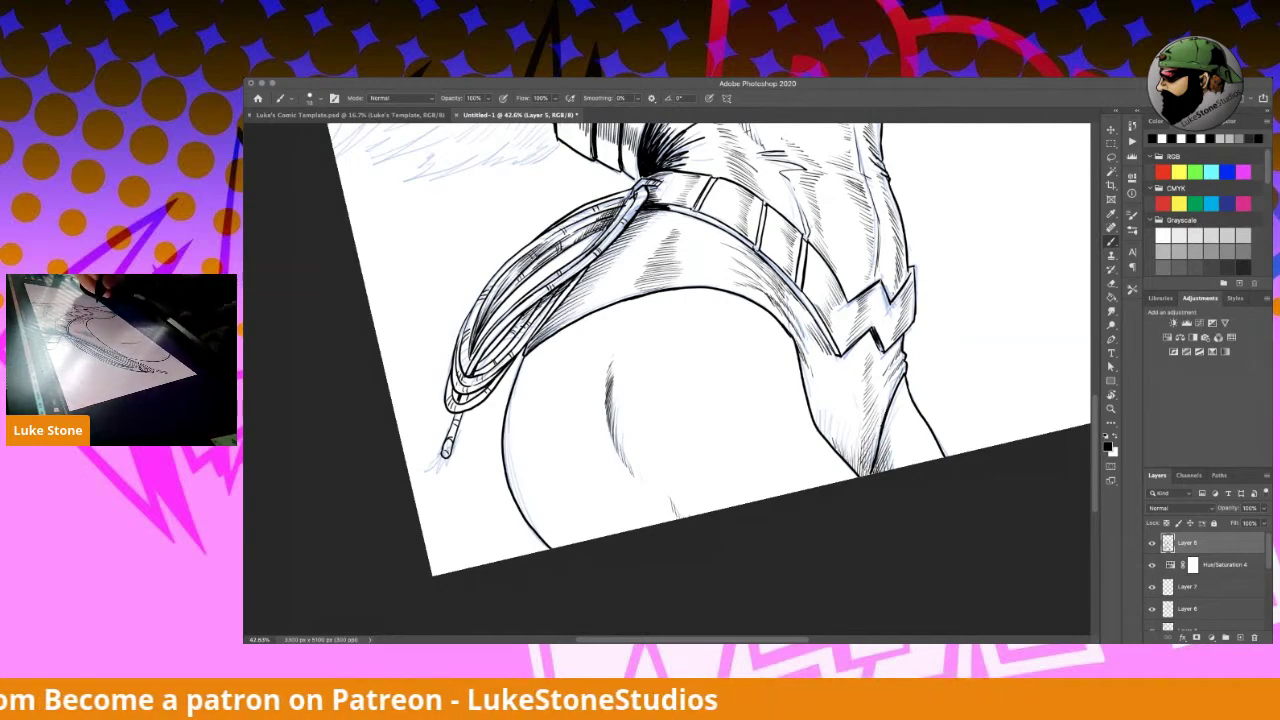
Step: Hatch soft shading inside the buttock's front contour near the page edge
{"action": "mouse_move", "coordinate": [957, 297]}
{"action": "left_mouse_down"}
{"action": "mouse_move", "coordinate": [938, 404]}
{"action": "mouse_move", "coordinate": [917, 437]}
{"action": "left_mouse_up"}
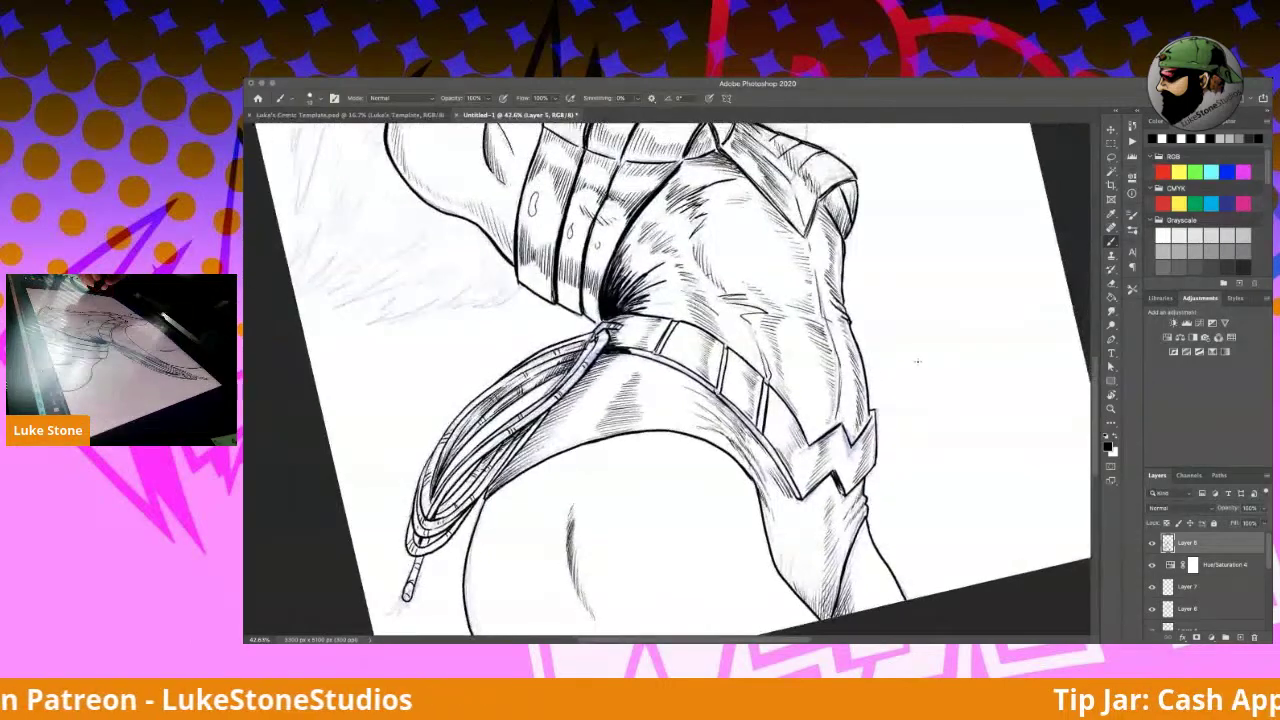
{"action": "key", "text": "r"}
{"action": "mouse_move", "coordinate": [974, 322]}
{"action": "left_mouse_down"}
{"action": "mouse_move", "coordinate": [950, 278]}
{"action": "mouse_move", "coordinate": [1014, 363]}
{"action": "mouse_move", "coordinate": [834, 246]}
{"action": "left_mouse_up"}
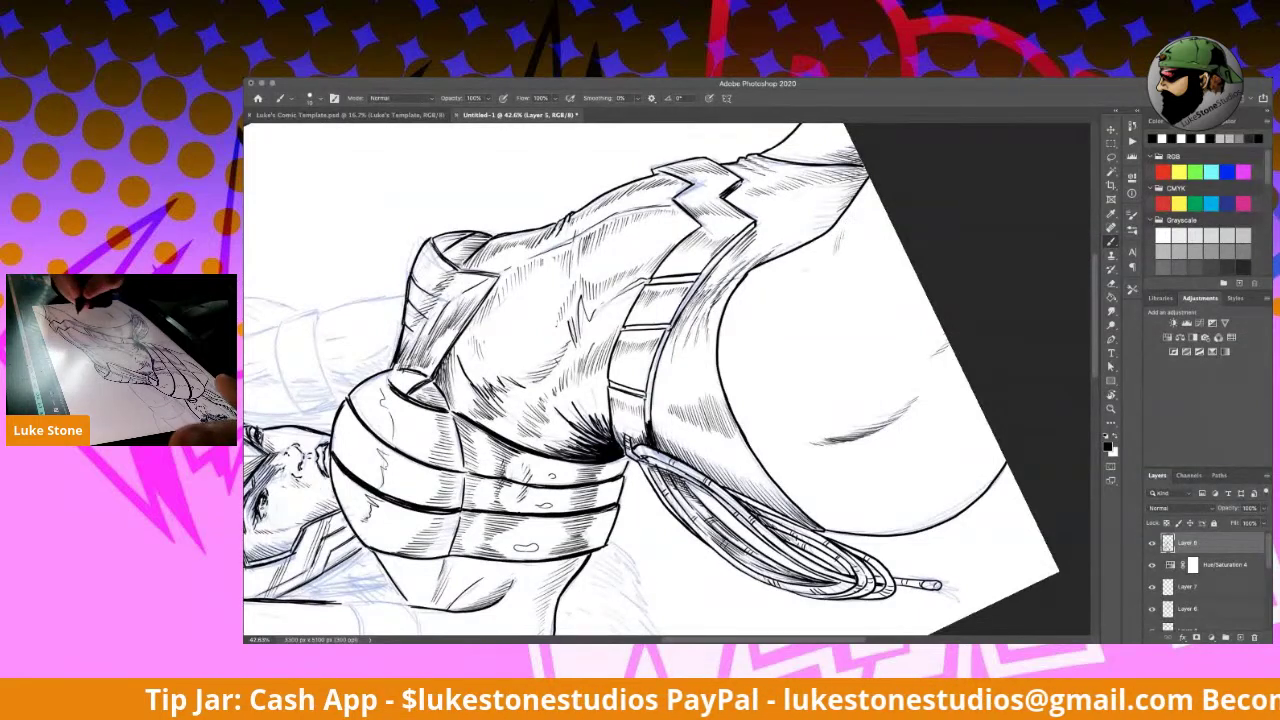
{"action": "mouse_move", "coordinate": [821, 243]}
{"action": "left_mouse_down"}
{"action": "mouse_move", "coordinate": [812, 262]}
{"action": "mouse_move", "coordinate": [826, 240]}
{"action": "left_mouse_up"}
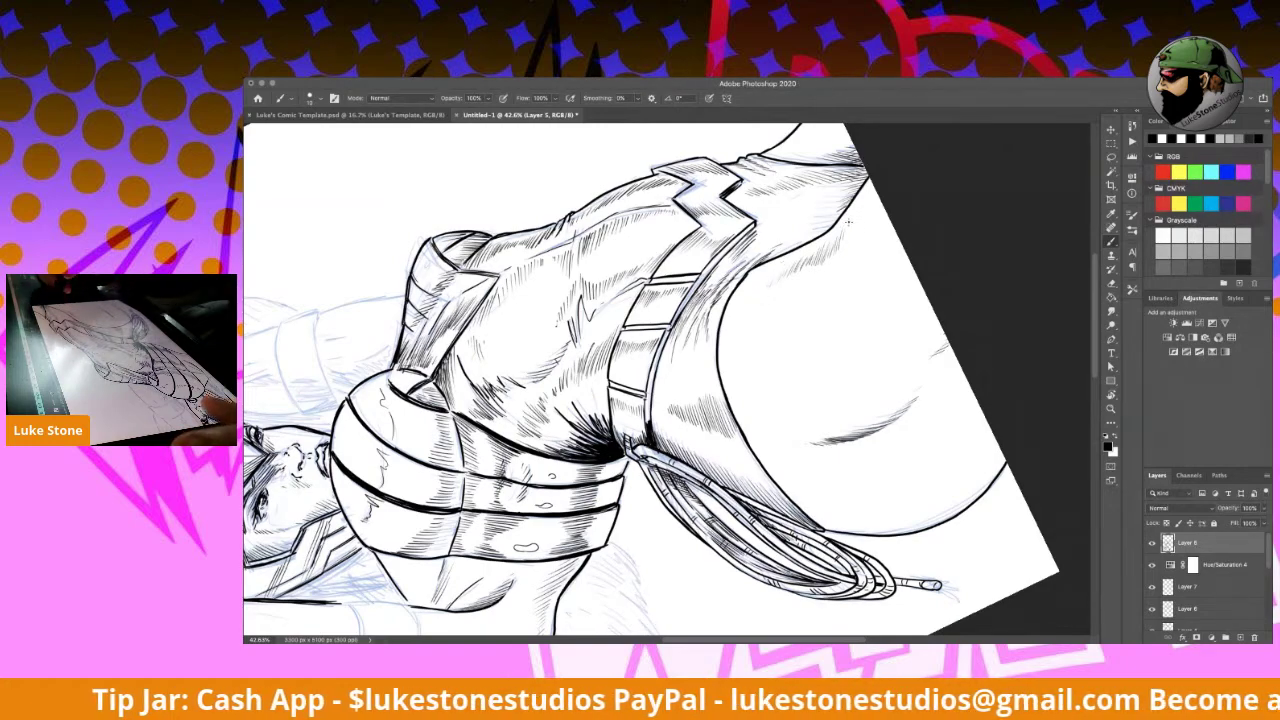
{"action": "key", "text": "r"}
{"action": "mouse_move", "coordinate": [968, 258]}
{"action": "left_mouse_down"}
{"action": "mouse_move", "coordinate": [1046, 423]}
{"action": "mouse_move", "coordinate": [980, 500]}
{"action": "mouse_move", "coordinate": [889, 513]}
{"action": "mouse_move", "coordinate": [948, 446]}
{"action": "mouse_move", "coordinate": [1003, 345]}
{"action": "left_mouse_up"}
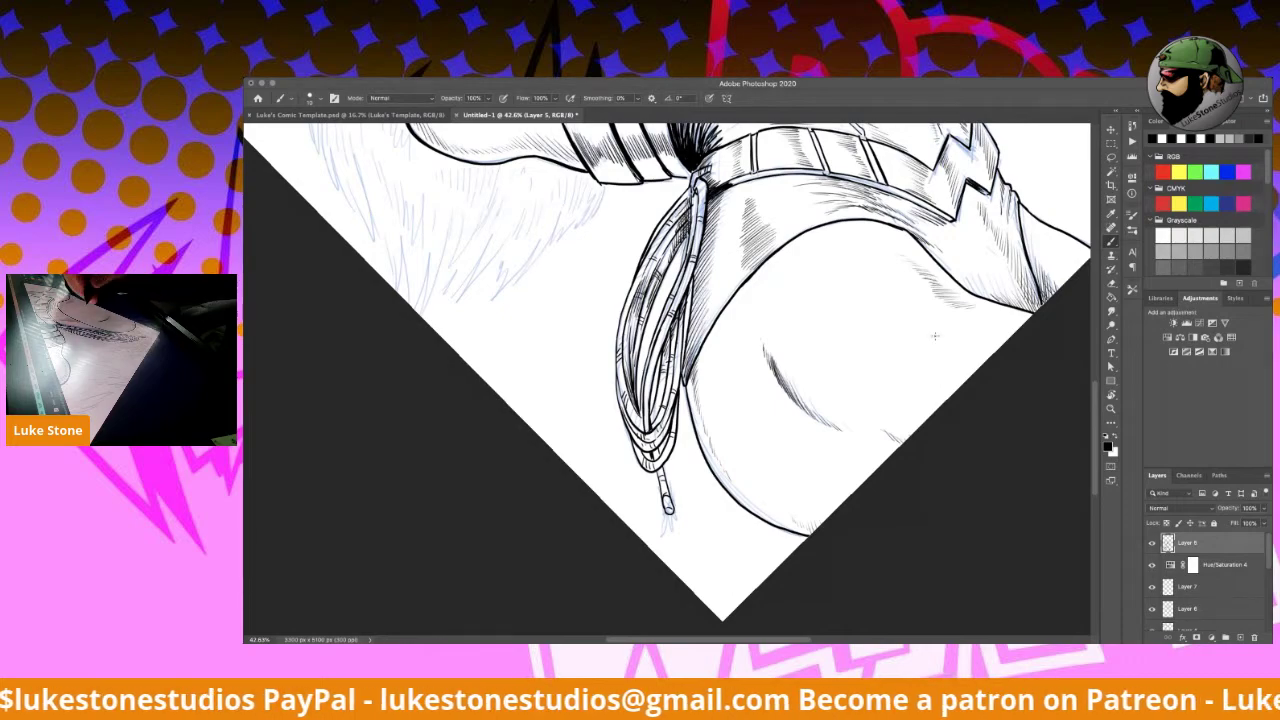
Step: Extend the raised upper arm's inner contour down to the armband and ink the start of the band's edge
{"action": "left_click_drag", "start_coordinate": [877, 347], "coordinate": [823, 600]}
{"action": "left_click_drag", "start_coordinate": [931, 302], "coordinate": [940, 434]}
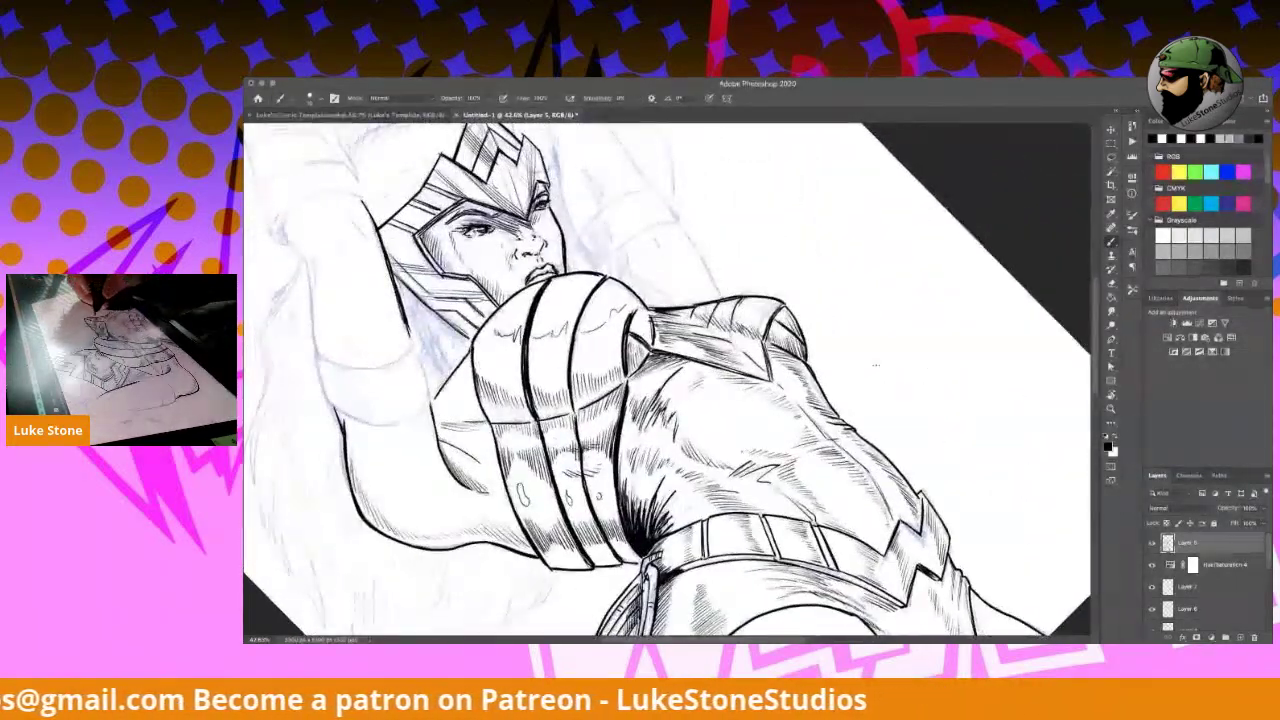
{"action": "left_click_drag", "start_coordinate": [807, 298], "coordinate": [947, 283]}
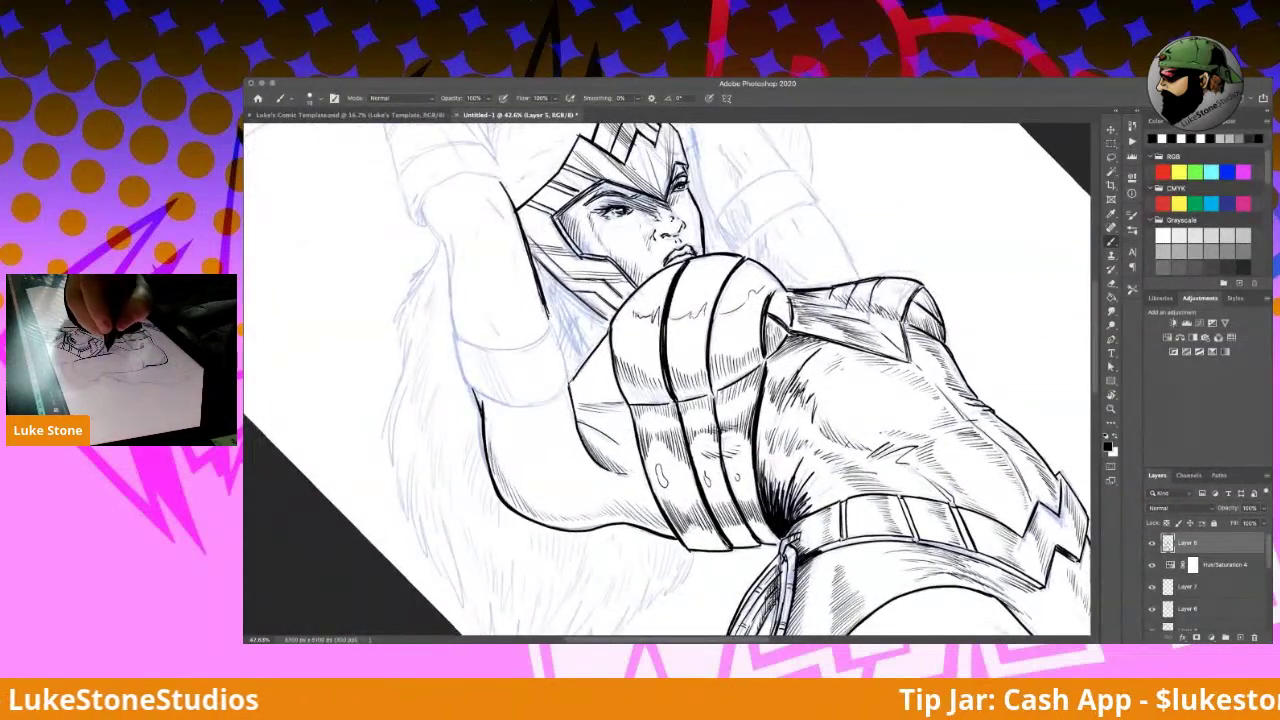
{"action": "left_click_drag", "start_coordinate": [544, 303], "coordinate": [550, 323]}
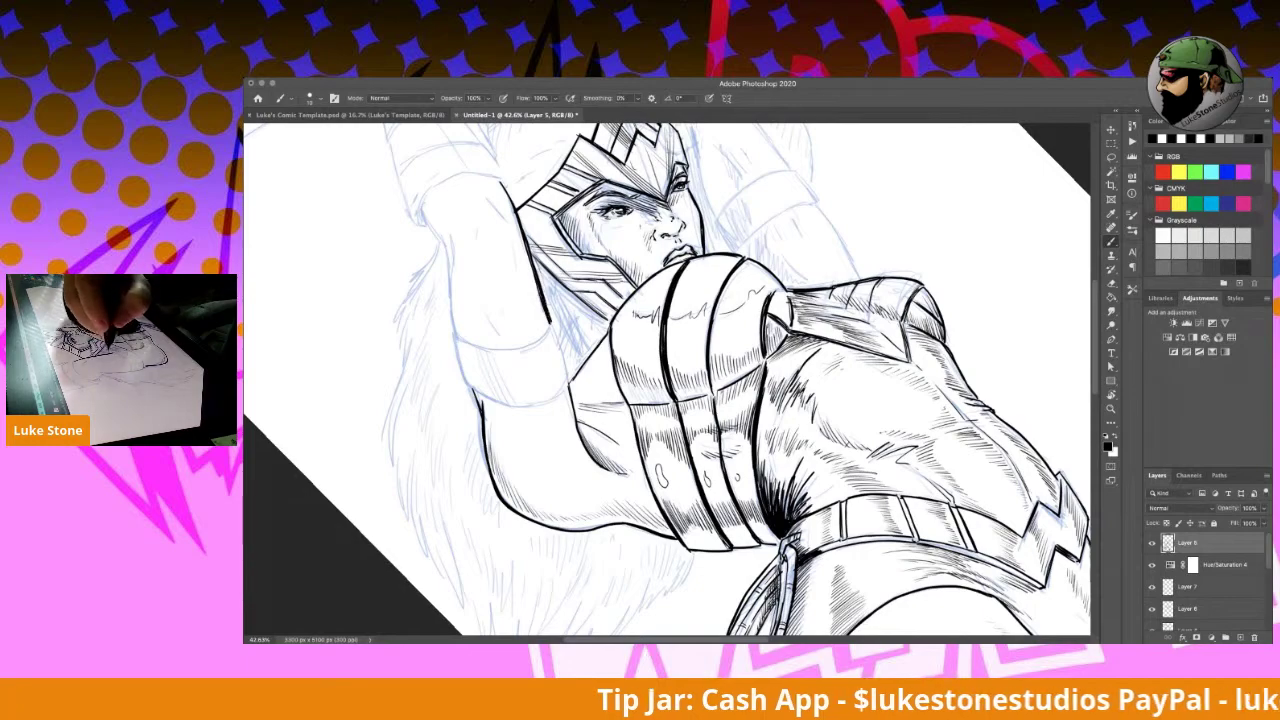
{"action": "left_click_drag", "start_coordinate": [452, 335], "coordinate": [510, 346]}
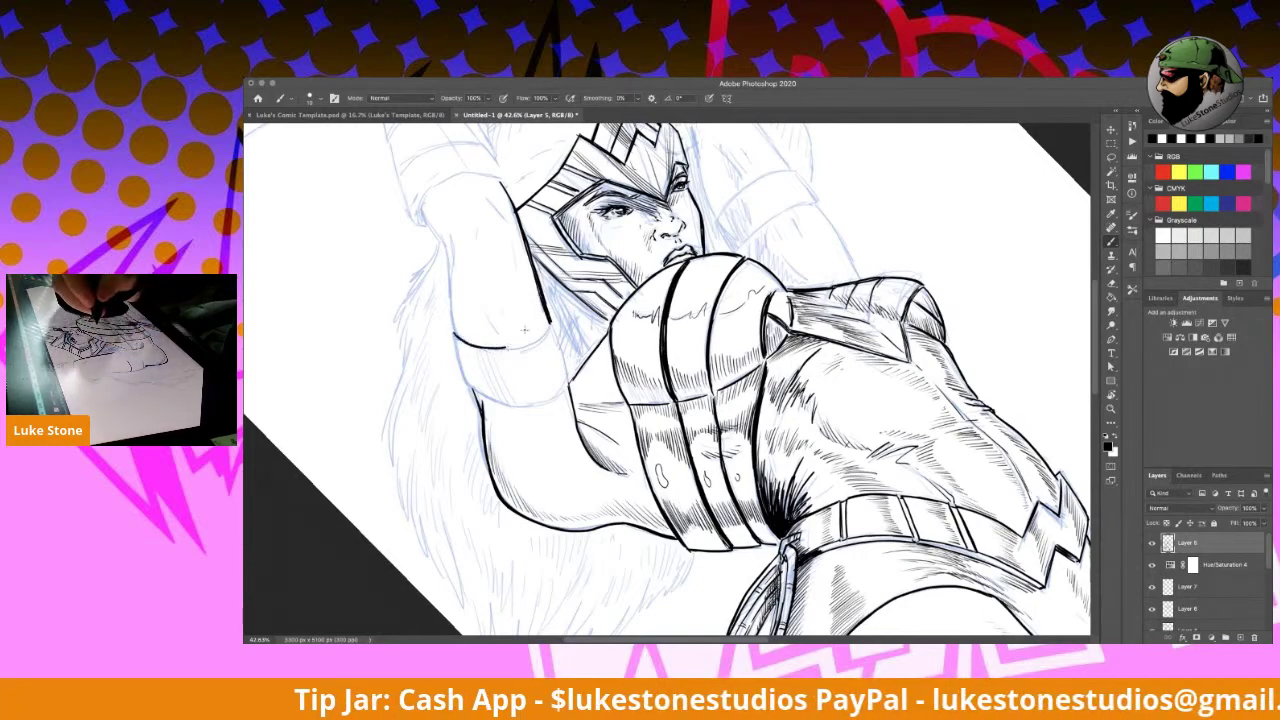
Step: Redraw the armband's edge nearest the elbow as a curved double line and ink the band's remaining outline towards the shoulder
{"action": "key", "text": "r"}
{"action": "mouse_move", "coordinate": [803, 238]}
{"action": "left_mouse_down"}
{"action": "mouse_move", "coordinate": [851, 568]}
{"action": "mouse_move", "coordinate": [828, 588]}
{"action": "left_mouse_up"}
{"action": "key", "text": "super+z"}
{"action": "left_click_drag", "start_coordinate": [758, 234], "coordinate": [749, 383]}
{"action": "mouse_move", "coordinate": [710, 321]}
{"action": "left_mouse_down"}
{"action": "mouse_move", "coordinate": [698, 362]}
{"action": "mouse_move", "coordinate": [706, 398]}
{"action": "mouse_move", "coordinate": [726, 412]}
{"action": "left_mouse_up"}
{"action": "mouse_move", "coordinate": [700, 324]}
{"action": "left_mouse_down"}
{"action": "mouse_move", "coordinate": [704, 411]}
{"action": "mouse_move", "coordinate": [736, 420]}
{"action": "left_mouse_up"}
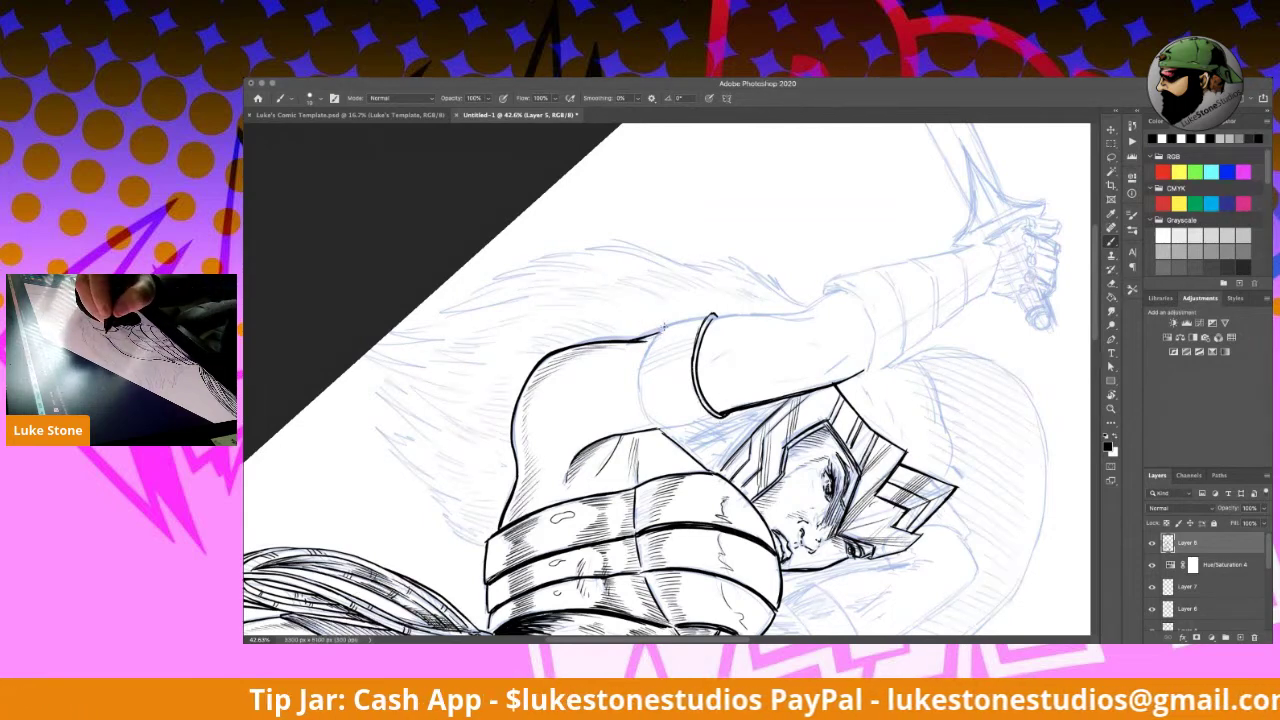
{"action": "mouse_move", "coordinate": [656, 334]}
{"action": "left_mouse_down"}
{"action": "mouse_move", "coordinate": [640, 396]}
{"action": "mouse_move", "coordinate": [652, 424]}
{"action": "mouse_move", "coordinate": [697, 379]}
{"action": "left_mouse_up"}
{"action": "key", "text": "r"}
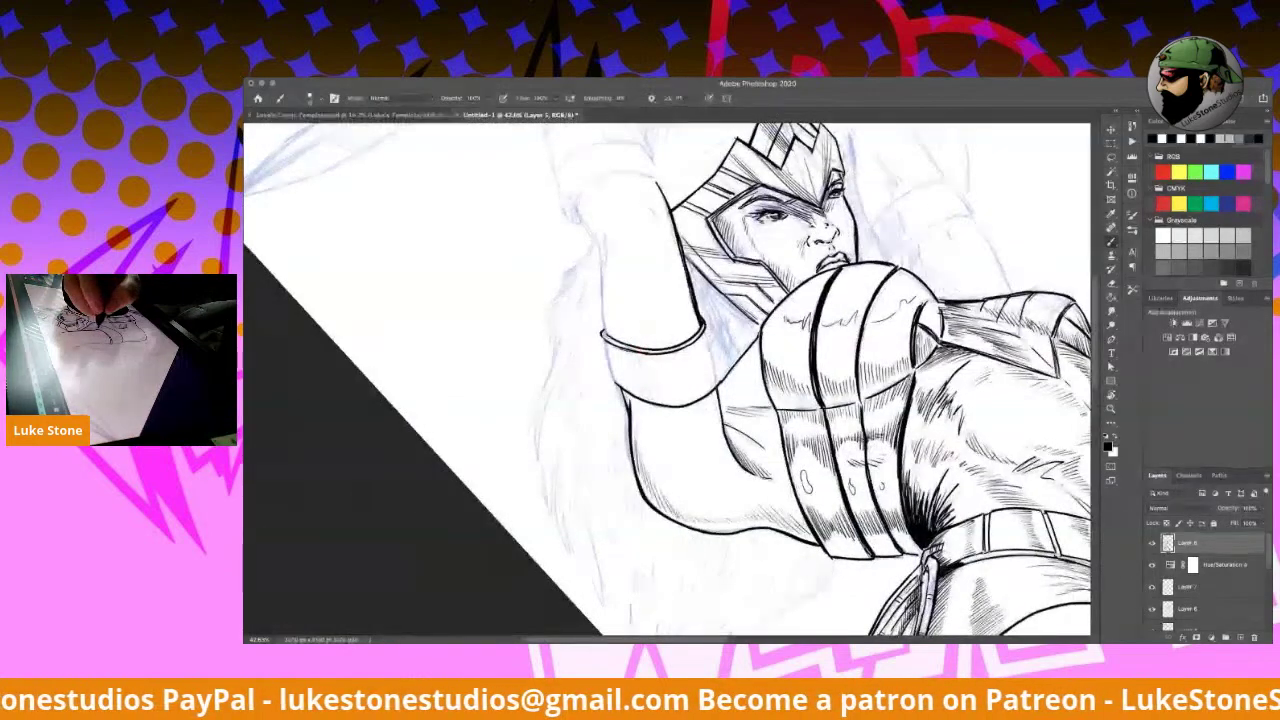
Step: Ink both side edges of the raised arm's armband and hatch the band's outer end
{"action": "left_click_drag", "start_coordinate": [705, 323], "coordinate": [720, 382]}
{"action": "left_click_drag", "start_coordinate": [706, 330], "coordinate": [719, 380]}
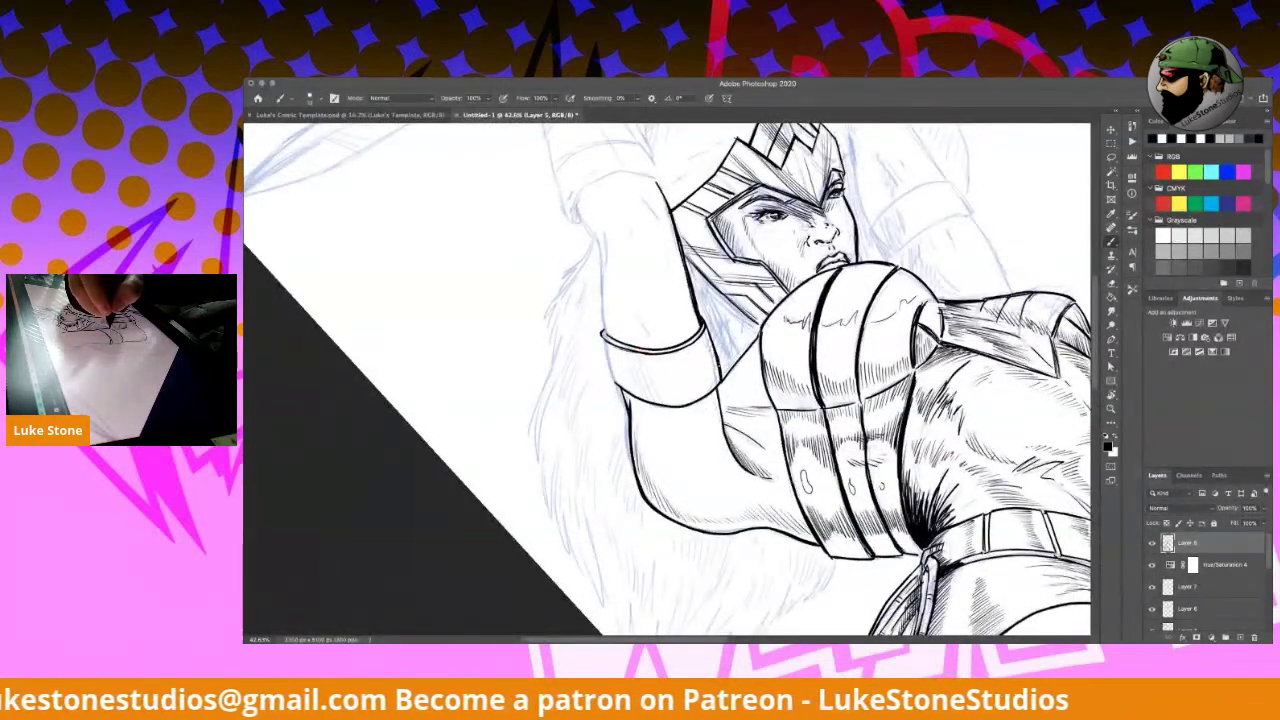
{"action": "left_click_drag", "start_coordinate": [601, 336], "coordinate": [616, 386]}
{"action": "left_click_drag", "start_coordinate": [601, 340], "coordinate": [647, 401]}
{"action": "mouse_move", "coordinate": [630, 356]}
{"action": "left_mouse_down"}
{"action": "mouse_move", "coordinate": [648, 400]}
{"action": "mouse_move", "coordinate": [667, 407]}
{"action": "left_mouse_up"}
Step: Extend the hatching along the armband's surface and add short shading strokes in the underarm area beside it
{"action": "key", "text": "r"}
{"action": "mouse_move", "coordinate": [972, 275]}
{"action": "left_mouse_down"}
{"action": "mouse_move", "coordinate": [986, 391]}
{"action": "mouse_move", "coordinate": [790, 548]}
{"action": "mouse_move", "coordinate": [616, 583]}
{"action": "mouse_move", "coordinate": [564, 562]}
{"action": "left_mouse_up"}
{"action": "key", "text": "b"}
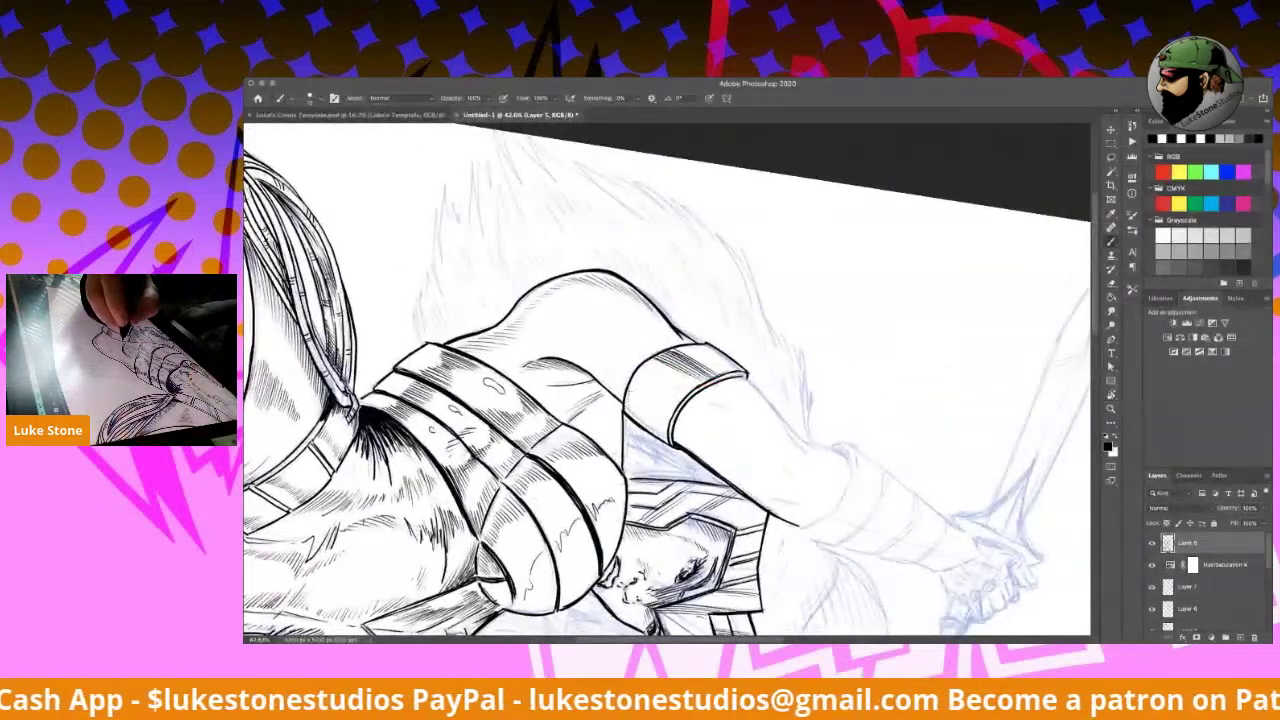
{"action": "left_click_drag", "start_coordinate": [626, 386], "coordinate": [668, 434]}
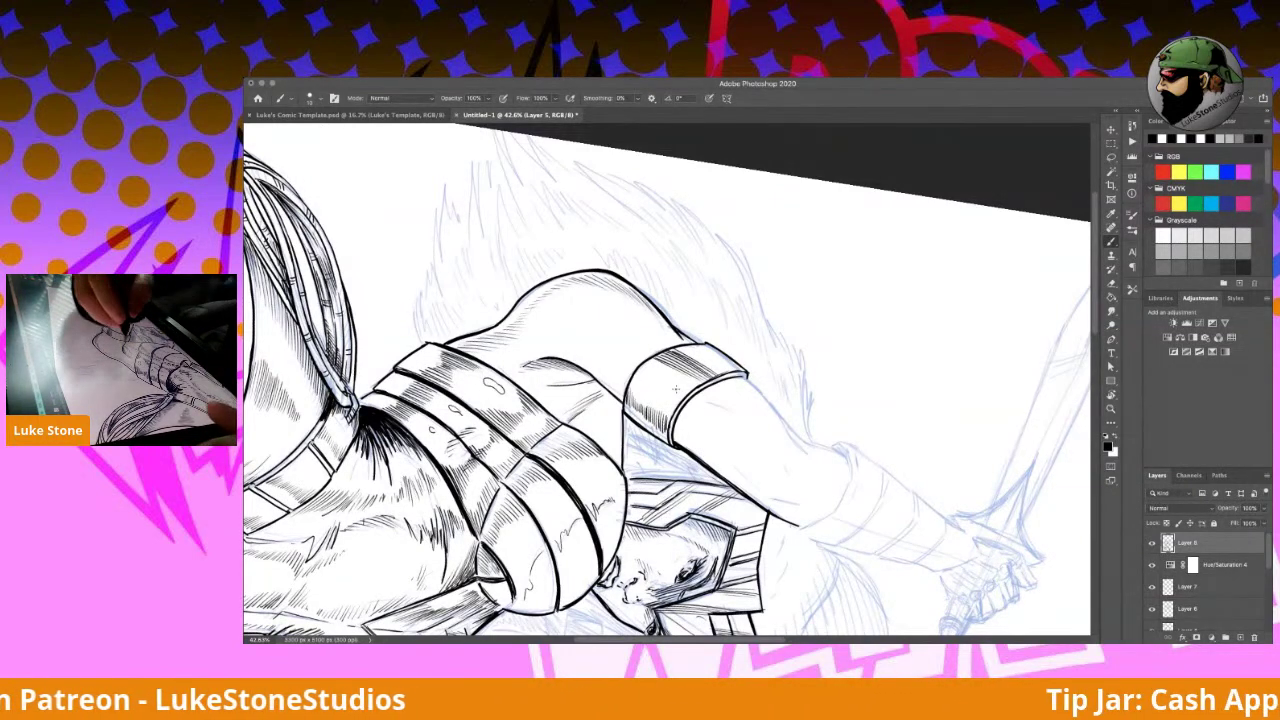
{"action": "left_click_drag", "start_coordinate": [579, 355], "coordinate": [607, 381]}
{"action": "left_click_drag", "start_coordinate": [606, 376], "coordinate": [619, 394]}
Step: Ink the raised forearm's outer contour from the armband to the bracer, with small muscle and elbow marks inside
{"action": "key", "text": "r"}
{"action": "mouse_move", "coordinate": [937, 486]}
{"action": "left_mouse_down"}
{"action": "mouse_move", "coordinate": [949, 326]}
{"action": "mouse_move", "coordinate": [851, 183]}
{"action": "mouse_move", "coordinate": [767, 150]}
{"action": "left_mouse_up"}
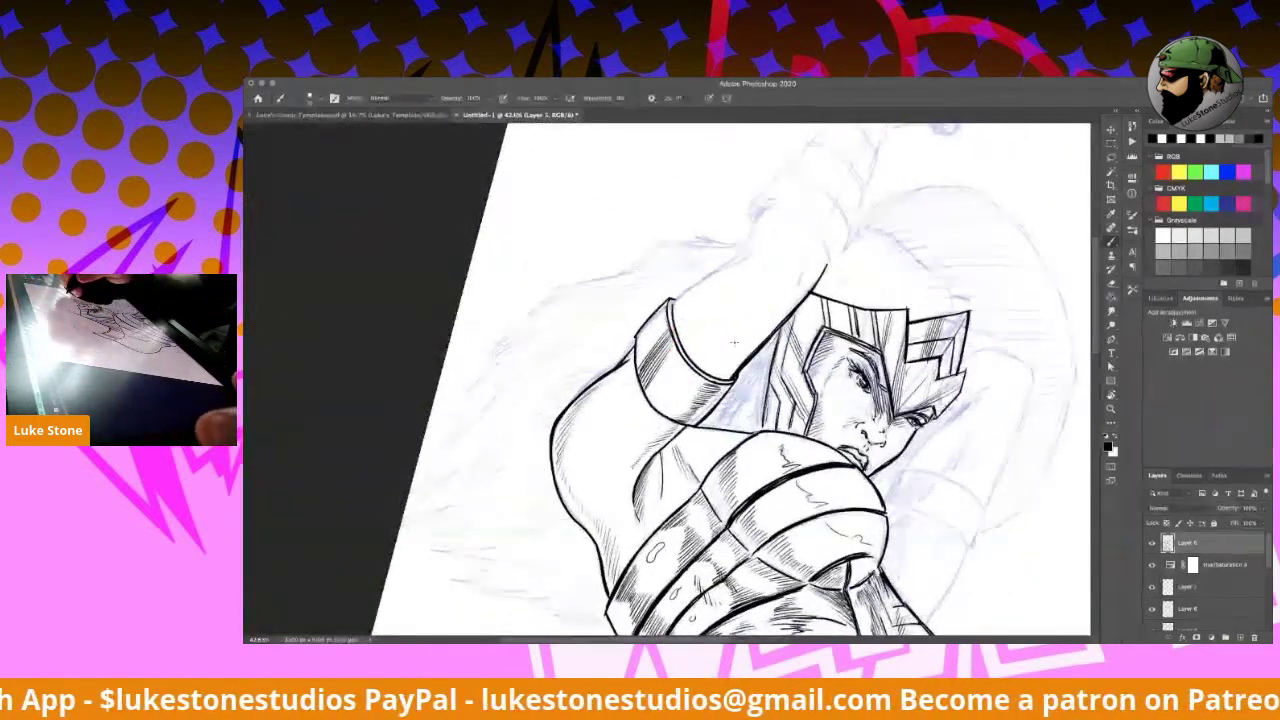
{"action": "left_click_drag", "start_coordinate": [823, 350], "coordinate": [835, 511]}
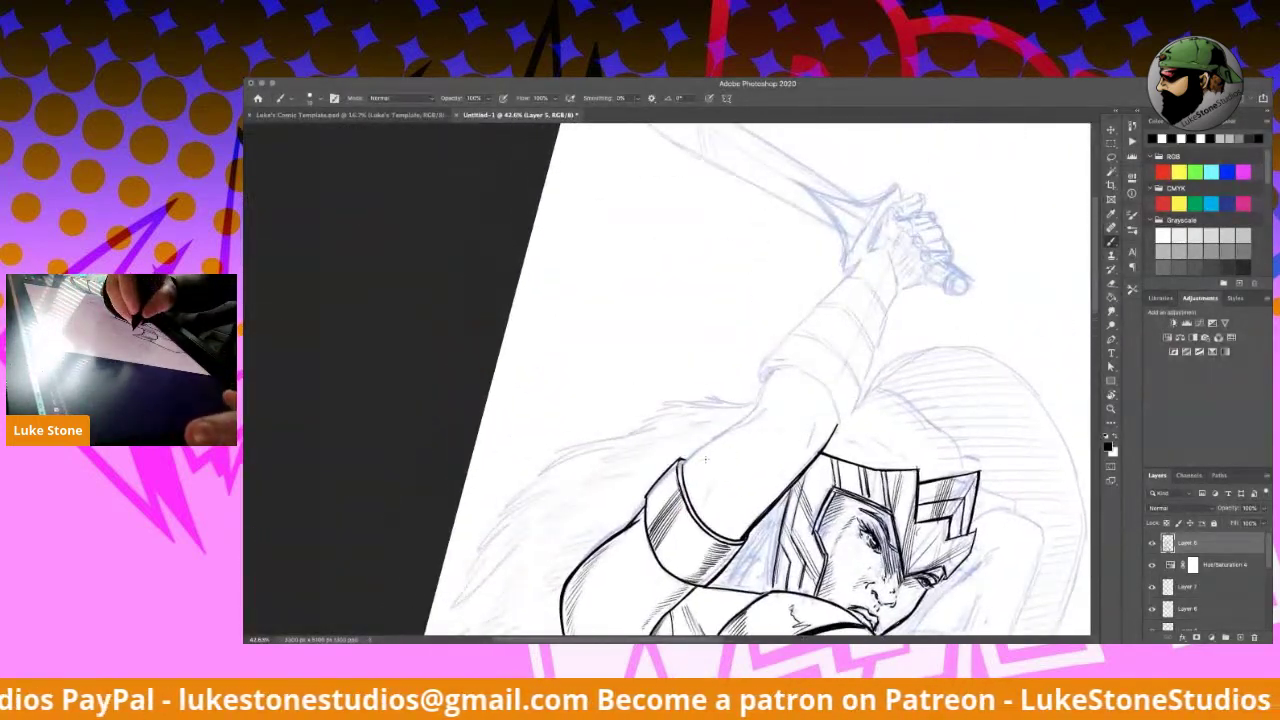
{"action": "mouse_move", "coordinate": [681, 462]}
{"action": "left_mouse_down"}
{"action": "mouse_move", "coordinate": [760, 409]}
{"action": "mouse_move", "coordinate": [750, 416]}
{"action": "mouse_move", "coordinate": [812, 442]}
{"action": "mouse_move", "coordinate": [790, 468]}
{"action": "left_mouse_up"}
{"action": "left_click_drag", "start_coordinate": [713, 470], "coordinate": [708, 497]}
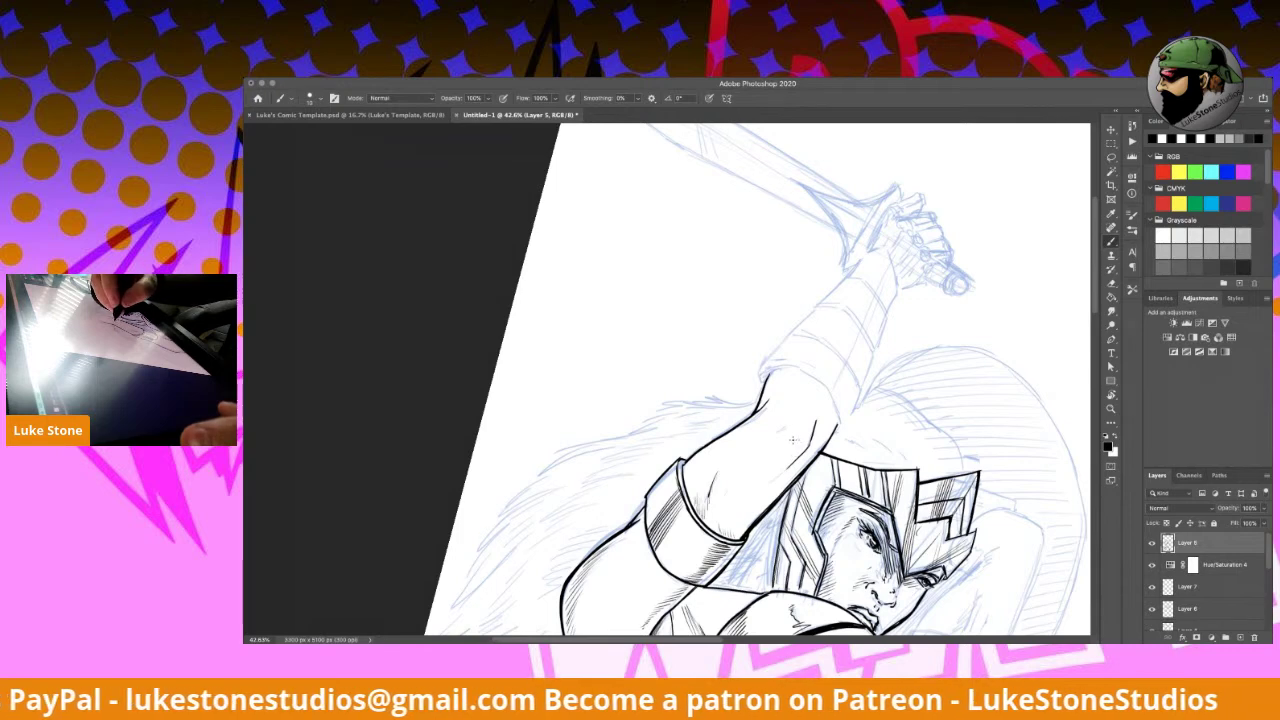
{"action": "left_click_drag", "start_coordinate": [789, 434], "coordinate": [794, 452]}
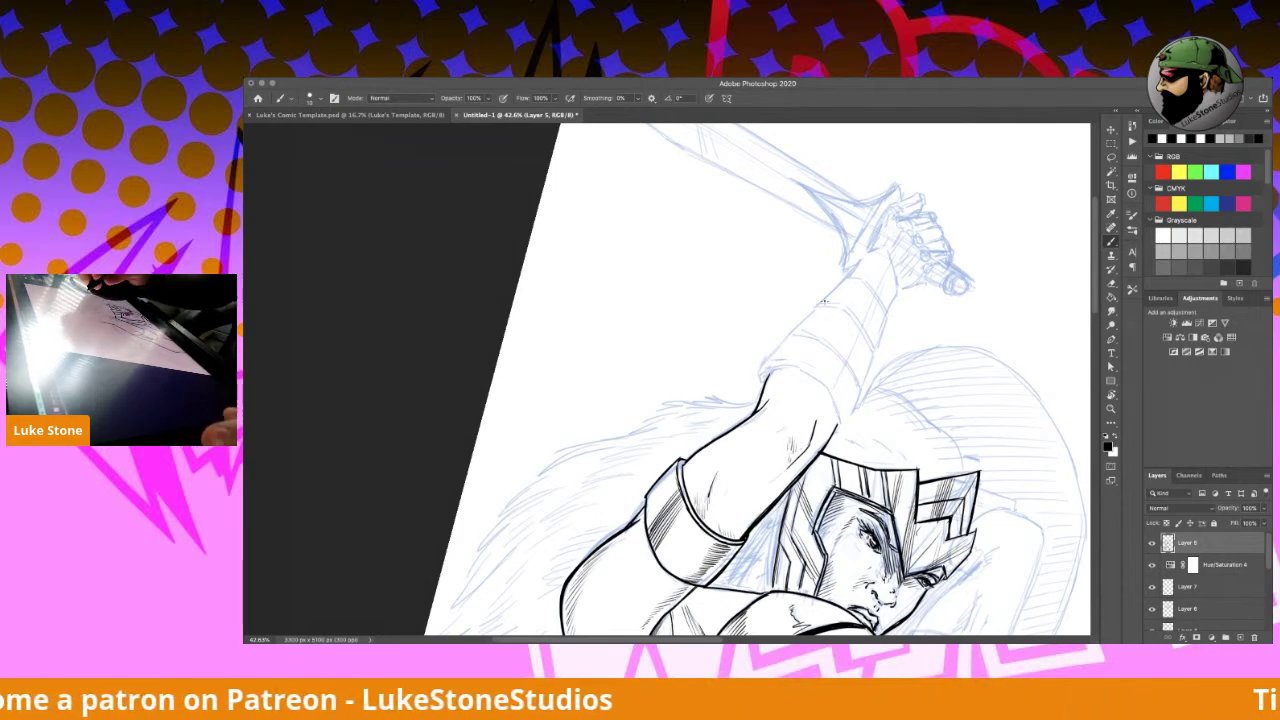
Step: Thicken the forearm's outer contour and add short shading strokes along both sides below the bracer
{"action": "mouse_move", "coordinate": [940, 540]}
{"action": "left_mouse_down"}
{"action": "mouse_move", "coordinate": [942, 415]}
{"action": "mouse_move", "coordinate": [897, 202]}
{"action": "mouse_move", "coordinate": [870, 172]}
{"action": "left_mouse_up"}
{"action": "key", "text": "r"}
{"action": "key", "text": "b"}
{"action": "left_click_drag", "start_coordinate": [634, 236], "coordinate": [643, 334]}
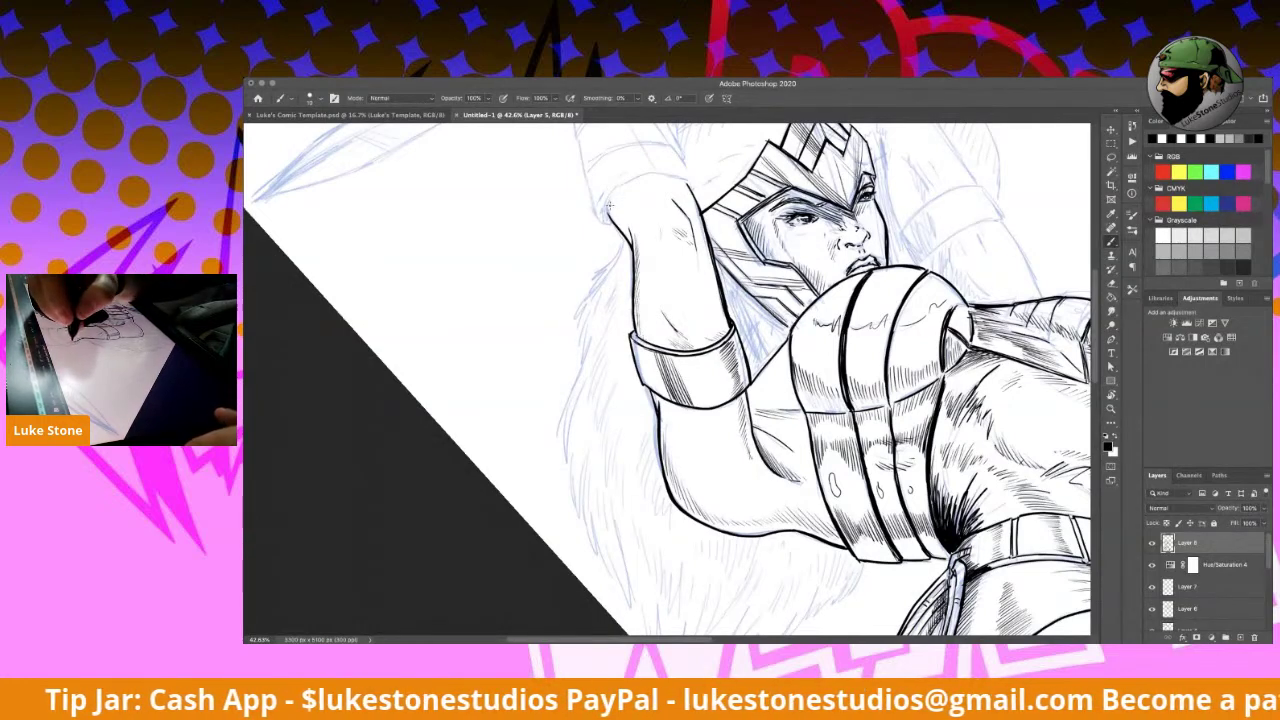
{"action": "left_click_drag", "start_coordinate": [616, 209], "coordinate": [624, 227]}
{"action": "left_click_drag", "start_coordinate": [621, 219], "coordinate": [630, 238]}
{"action": "left_click_drag", "start_coordinate": [627, 223], "coordinate": [634, 238]}
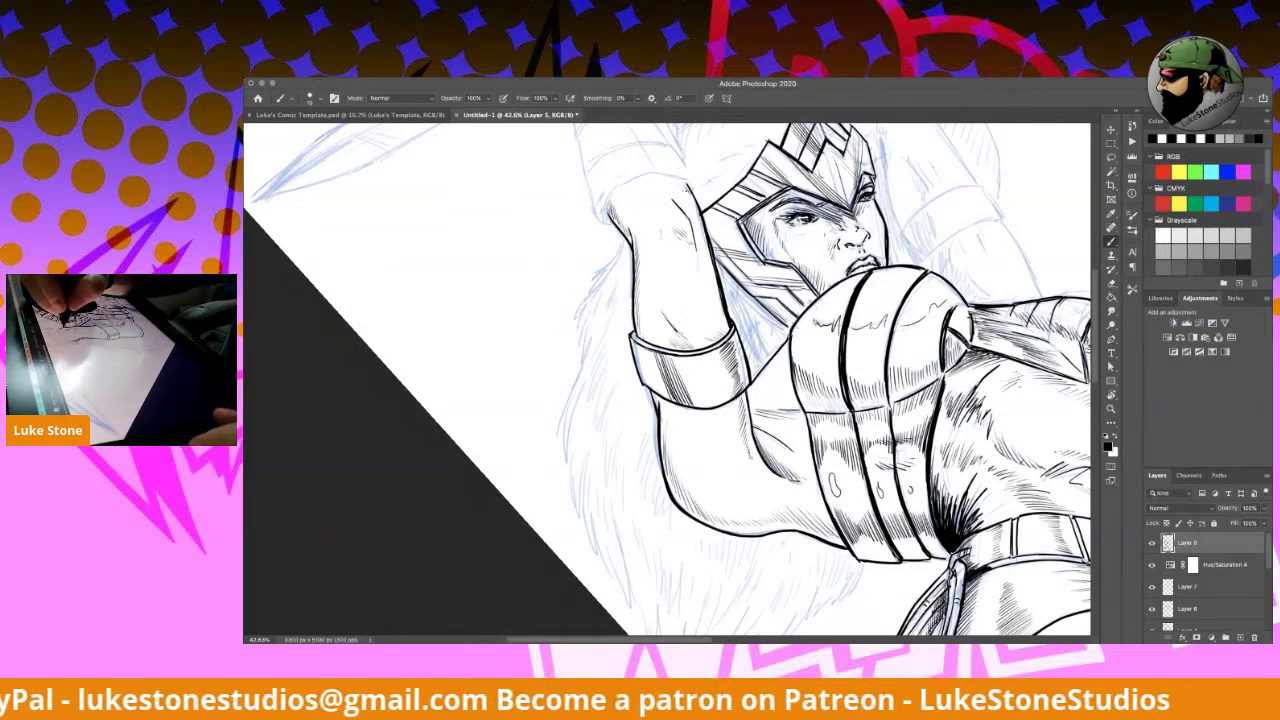
{"action": "left_click_drag", "start_coordinate": [694, 207], "coordinate": [701, 221]}
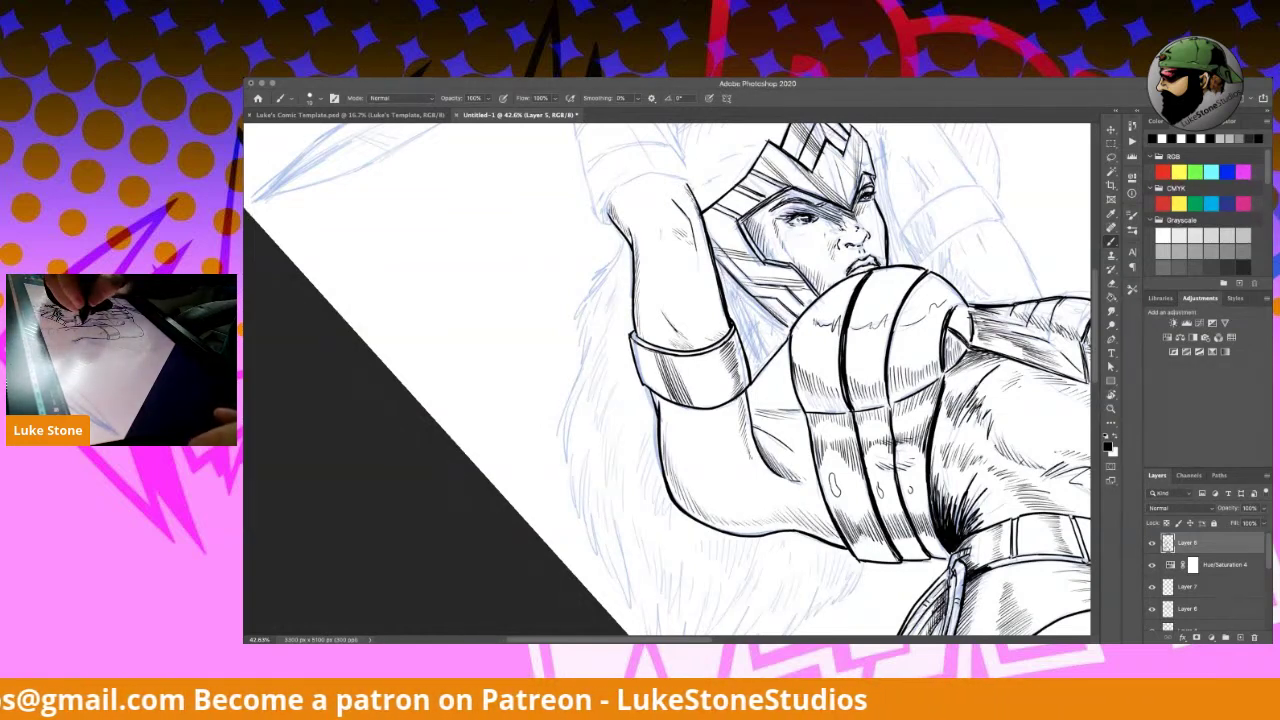
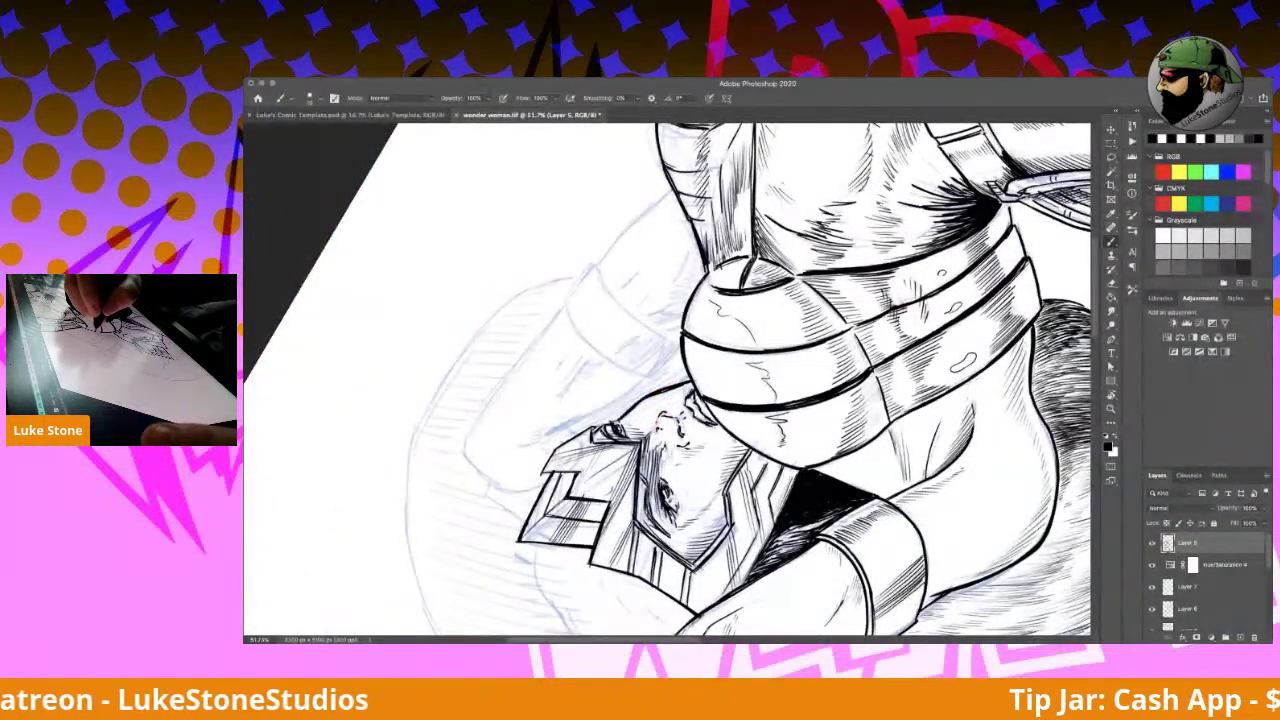
Step: Ink short shading strokes along the breastplate's front edge in the bands nearest the face
{"action": "mouse_move", "coordinate": [690, 330]}
{"action": "left_mouse_down"}
{"action": "mouse_move", "coordinate": [703, 290]}
{"action": "mouse_move", "coordinate": [695, 304]}
{"action": "left_mouse_up"}
{"action": "left_click_drag", "start_coordinate": [690, 362], "coordinate": [695, 345]}
{"action": "left_click_drag", "start_coordinate": [694, 394], "coordinate": [712, 348]}
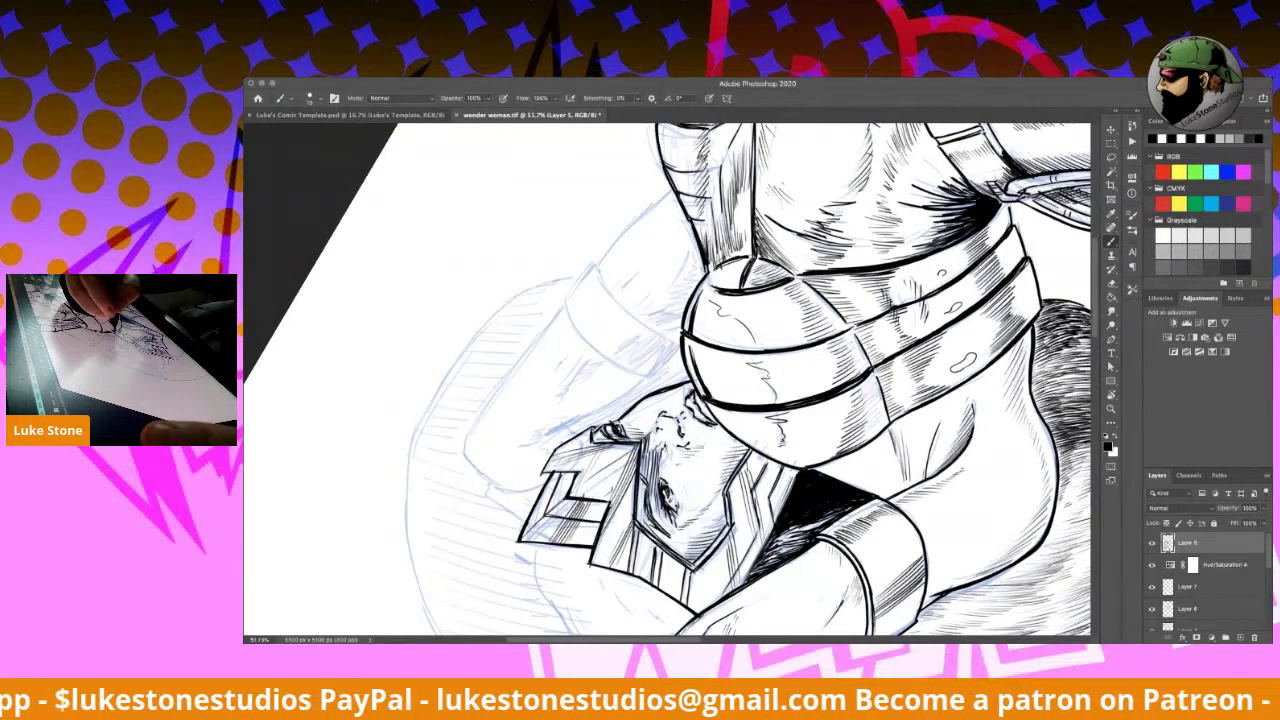
Step: Fill a solid black crescent shadow along the breastplate's curved edge beside the chin and cheek guard
{"action": "key", "text": "r"}
{"action": "left_click_drag", "start_coordinate": [773, 273], "coordinate": [817, 387]}
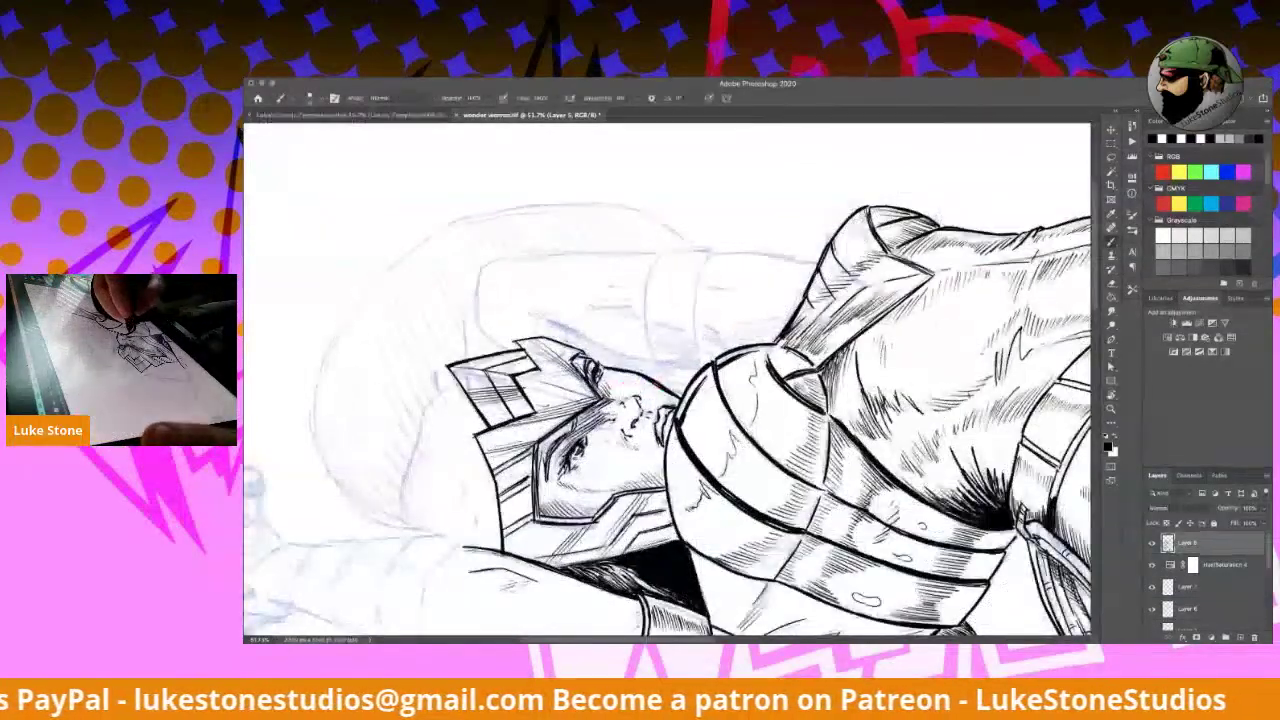
{"action": "mouse_move", "coordinate": [678, 437]}
{"action": "left_mouse_down"}
{"action": "mouse_move", "coordinate": [688, 531]}
{"action": "mouse_move", "coordinate": [671, 436]}
{"action": "left_mouse_up"}
{"action": "left_click_drag", "start_coordinate": [679, 504], "coordinate": [675, 470]}
{"action": "left_click_drag", "start_coordinate": [682, 496], "coordinate": [676, 476]}
{"action": "mouse_move", "coordinate": [690, 532]}
{"action": "left_mouse_down"}
{"action": "mouse_move", "coordinate": [694, 497]}
{"action": "mouse_move", "coordinate": [681, 491]}
{"action": "left_mouse_up"}
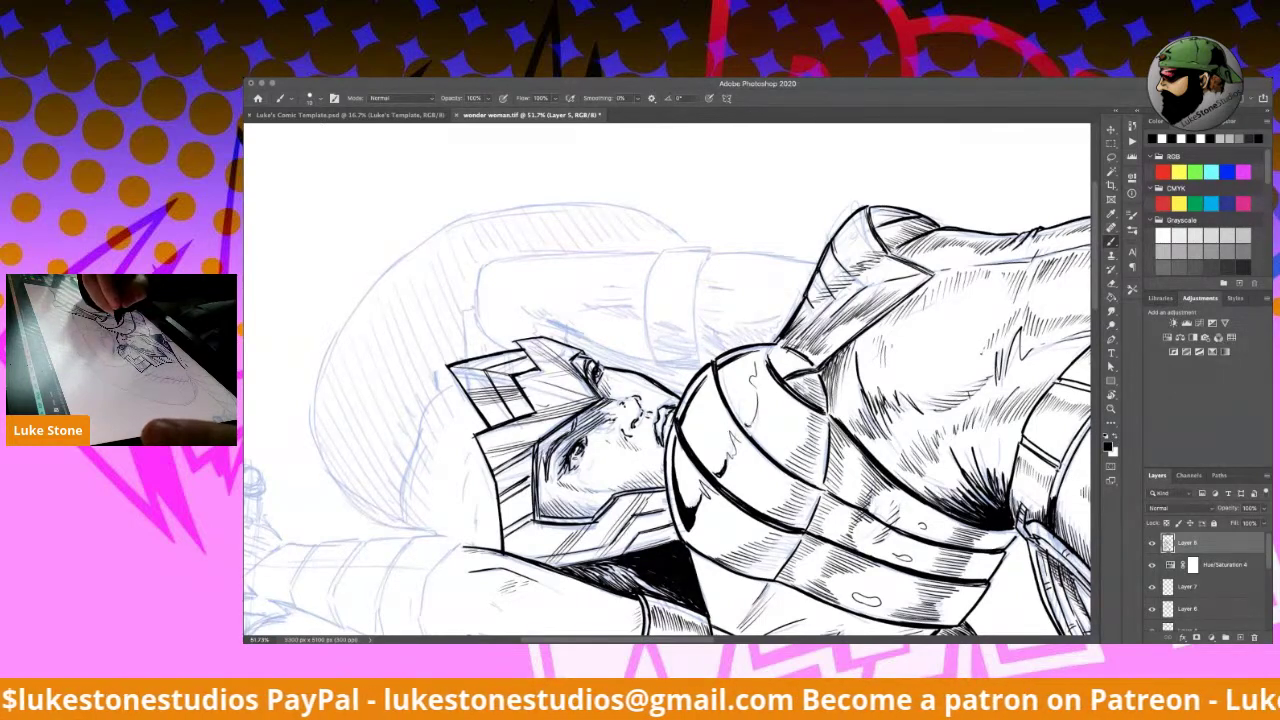
Step: Blacken the drip-shaped reflections on the breastplate's bands and build up the crescent shadow with tapered strokes
{"action": "mouse_move", "coordinate": [752, 419]}
{"action": "left_mouse_down"}
{"action": "mouse_move", "coordinate": [744, 431]}
{"action": "mouse_move", "coordinate": [757, 354]}
{"action": "left_mouse_up"}
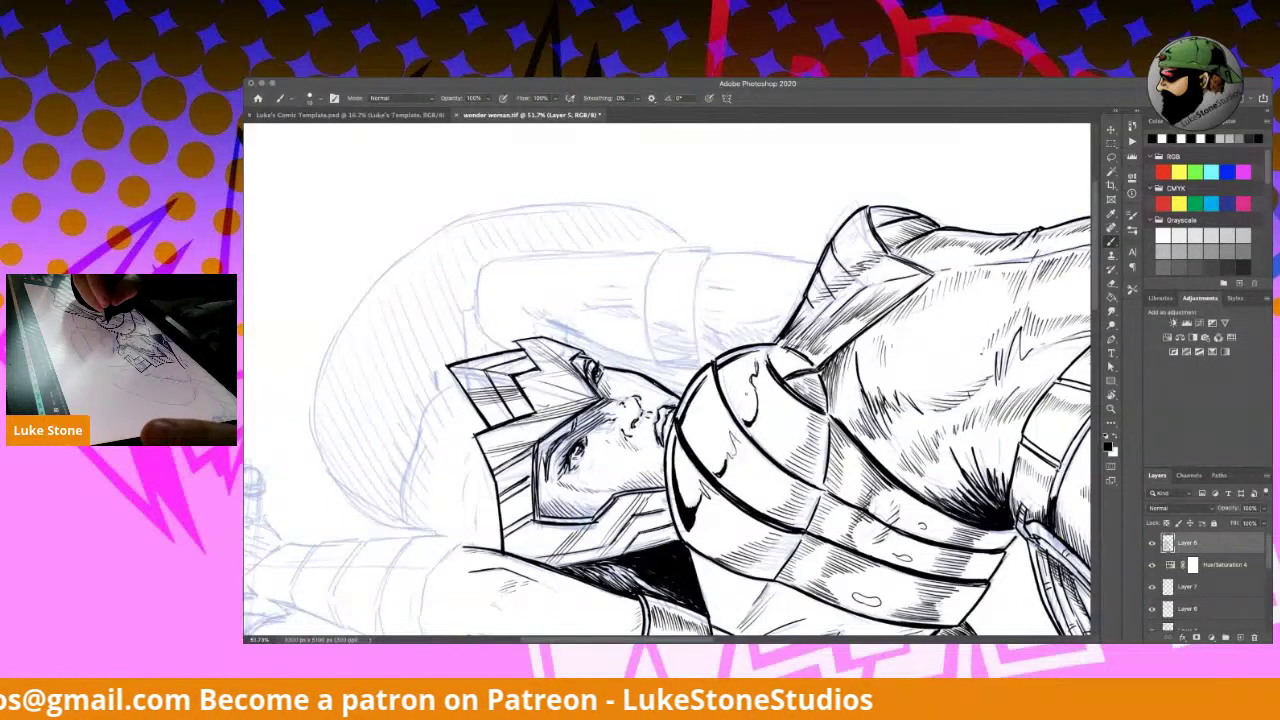
{"action": "left_click_drag", "start_coordinate": [752, 424], "coordinate": [752, 398]}
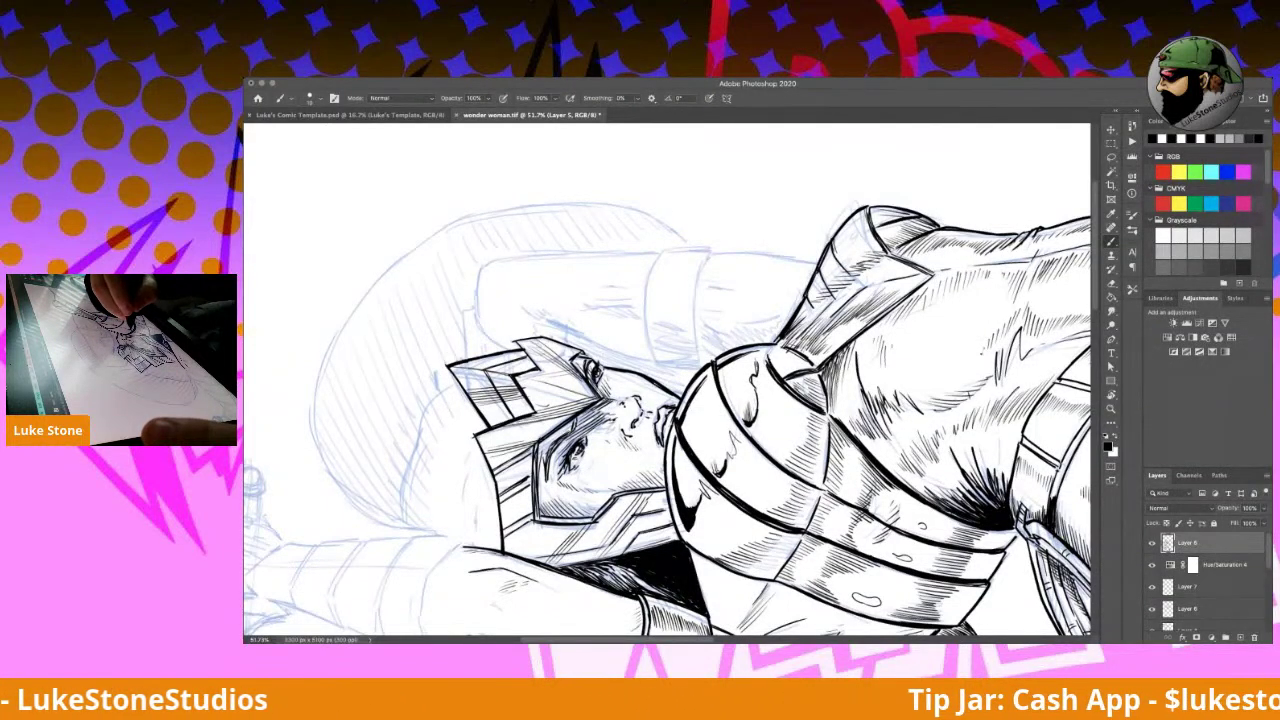
{"action": "left_click_drag", "start_coordinate": [724, 469], "coordinate": [720, 455]}
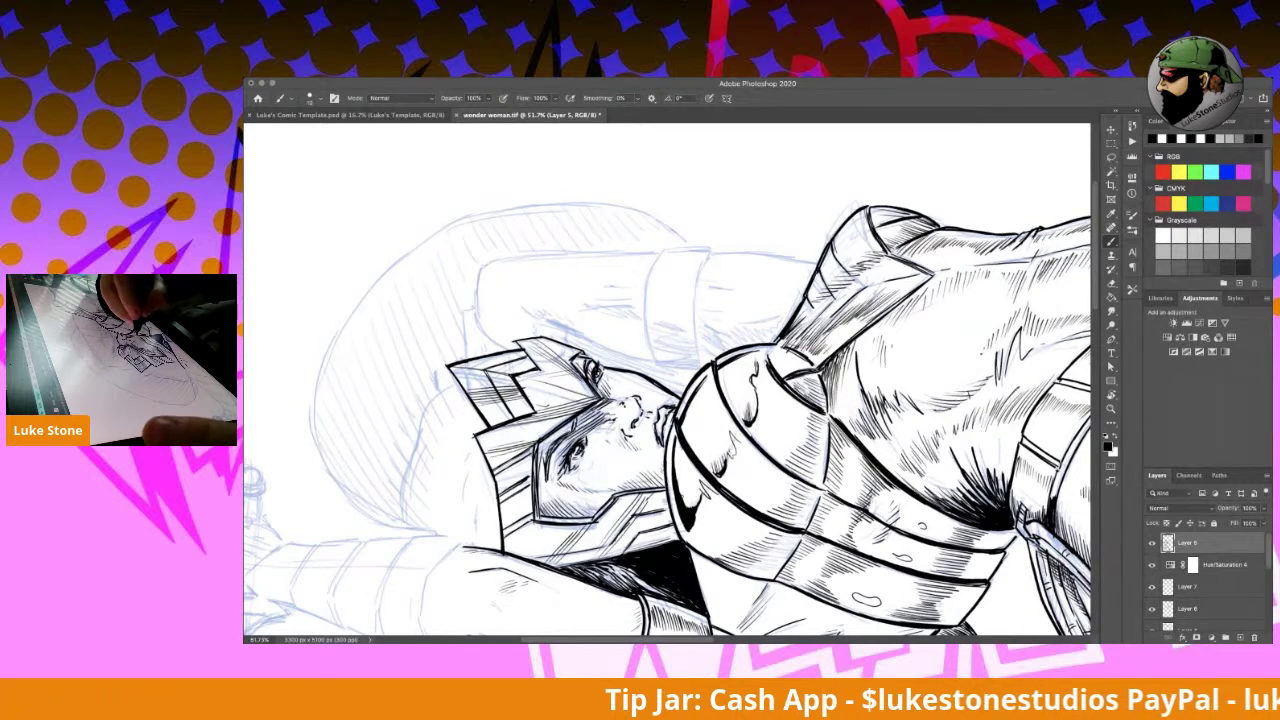
{"action": "left_click_drag", "start_coordinate": [683, 497], "coordinate": [678, 481]}
{"action": "left_click_drag", "start_coordinate": [686, 508], "coordinate": [684, 485]}
{"action": "mouse_move", "coordinate": [690, 507]}
{"action": "left_mouse_down"}
{"action": "mouse_move", "coordinate": [684, 489]}
{"action": "mouse_move", "coordinate": [696, 493]}
{"action": "left_mouse_up"}
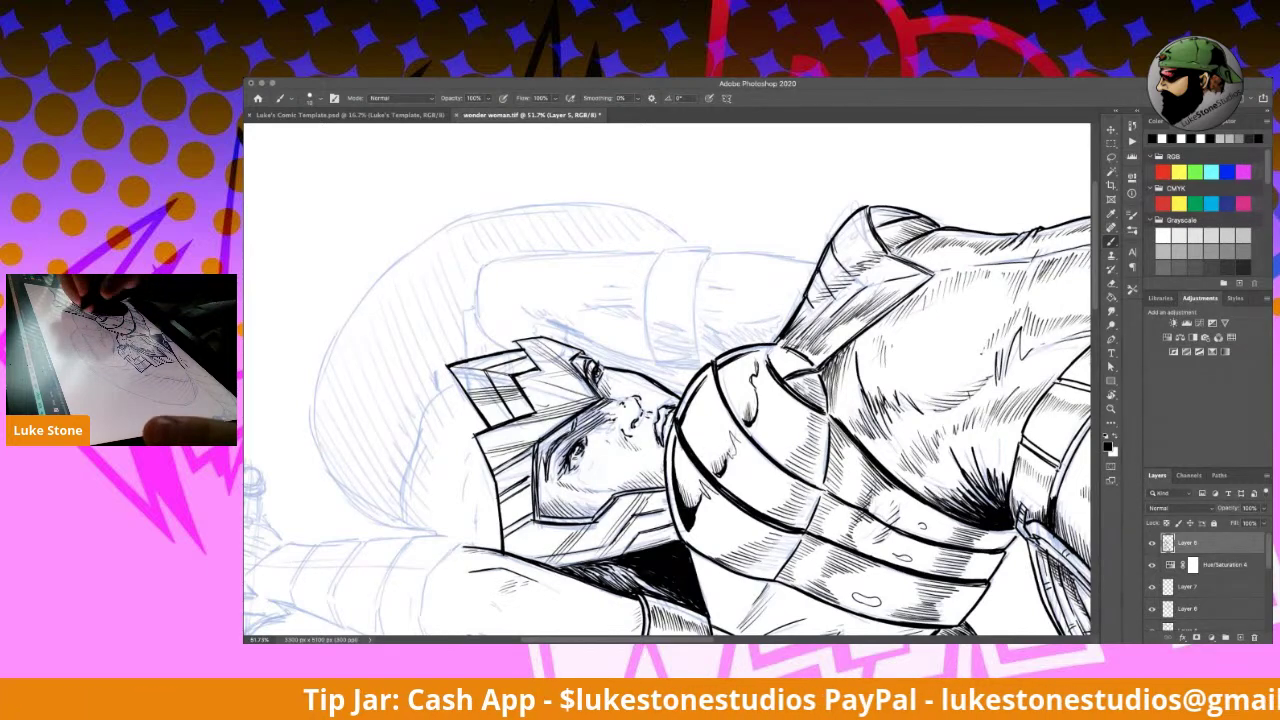
Step: Thicken the breastplate's contour near the mouth and add small dark strokes at the top of its bands
{"action": "left_click_drag", "start_coordinate": [681, 435], "coordinate": [693, 401]}
{"action": "left_click_drag", "start_coordinate": [691, 415], "coordinate": [695, 399]}
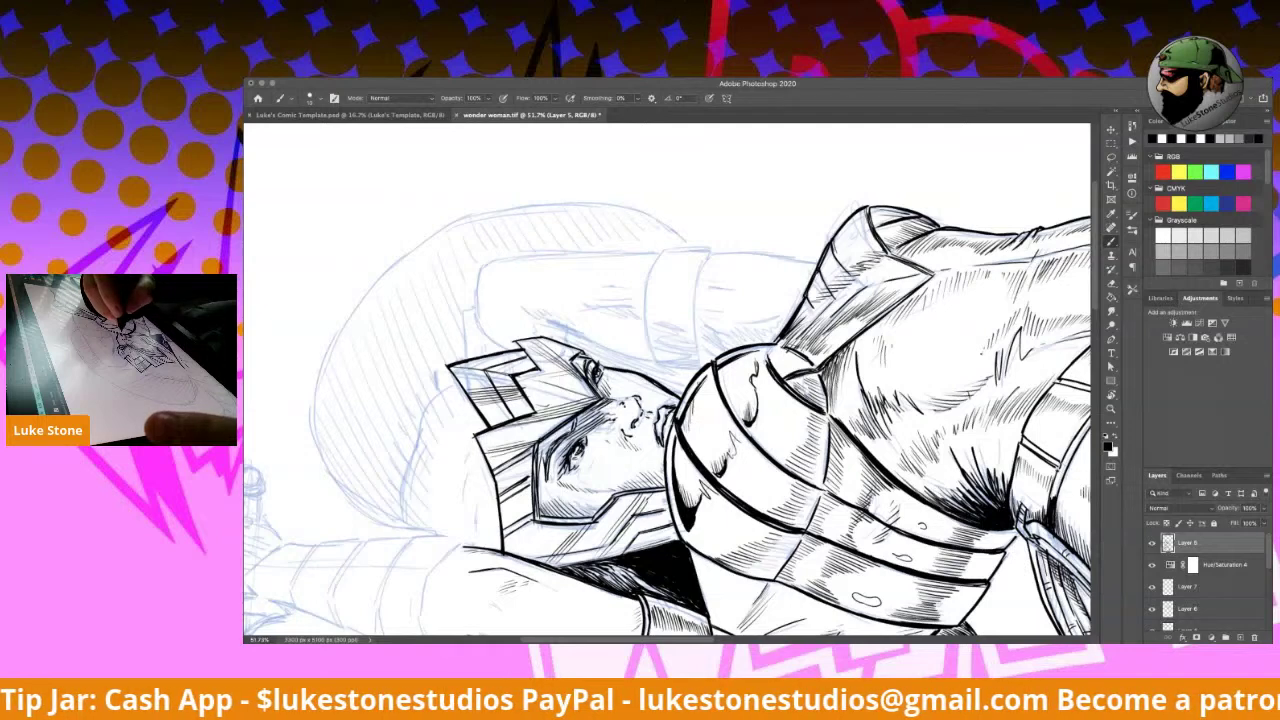
{"action": "left_click_drag", "start_coordinate": [678, 464], "coordinate": [675, 436]}
{"action": "left_click_drag", "start_coordinate": [680, 472], "coordinate": [676, 442]}
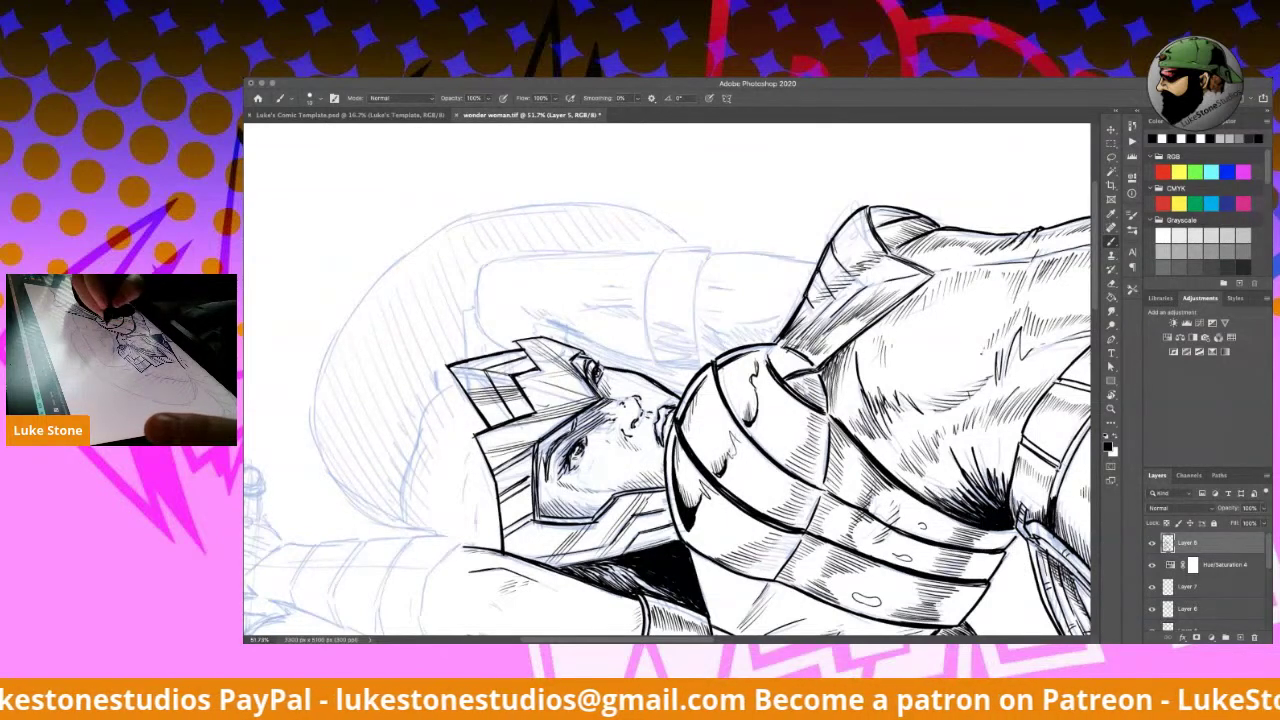
{"action": "left_click_drag", "start_coordinate": [723, 375], "coordinate": [731, 365]}
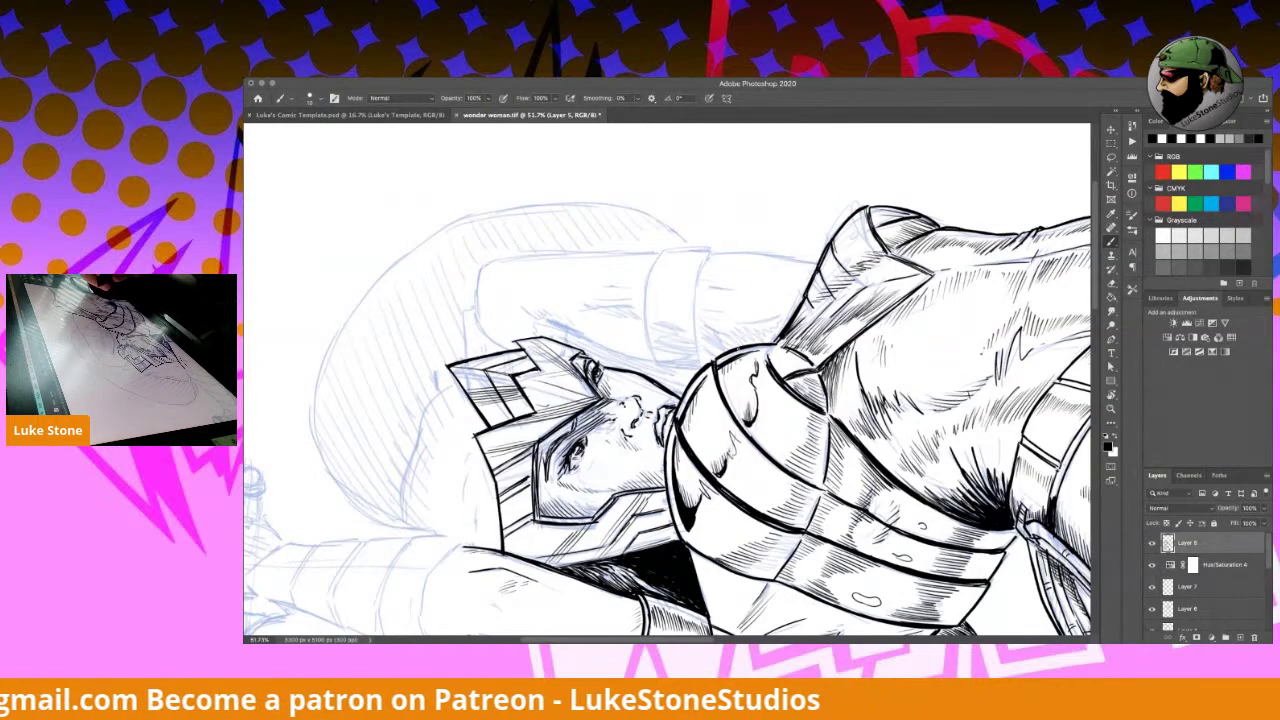
Step: Darken the shading at the armband's inner end, next to the black gap behind the raised arm
{"action": "key", "text": "r"}
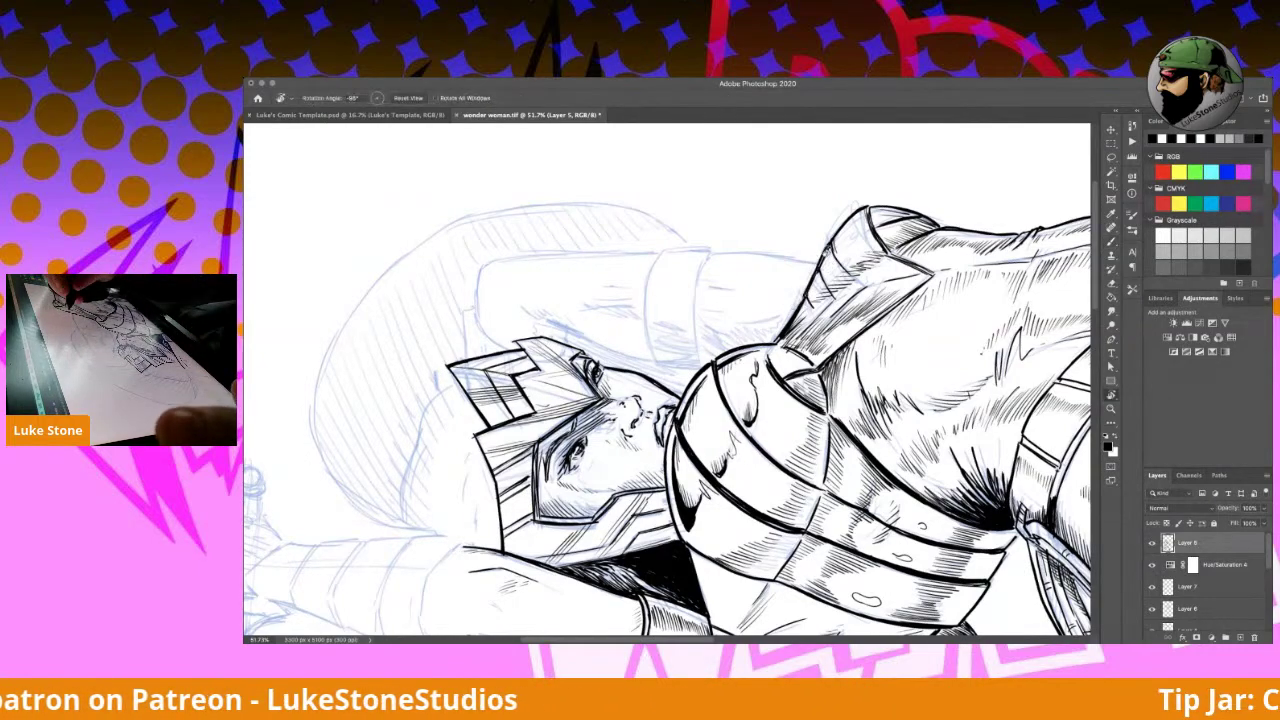
{"action": "mouse_move", "coordinate": [930, 270]}
{"action": "left_mouse_down"}
{"action": "mouse_move", "coordinate": [913, 464]}
{"action": "mouse_move", "coordinate": [818, 530]}
{"action": "left_mouse_up"}
{"action": "key", "text": "b"}
{"action": "left_click_drag", "start_coordinate": [690, 420], "coordinate": [896, 405]}
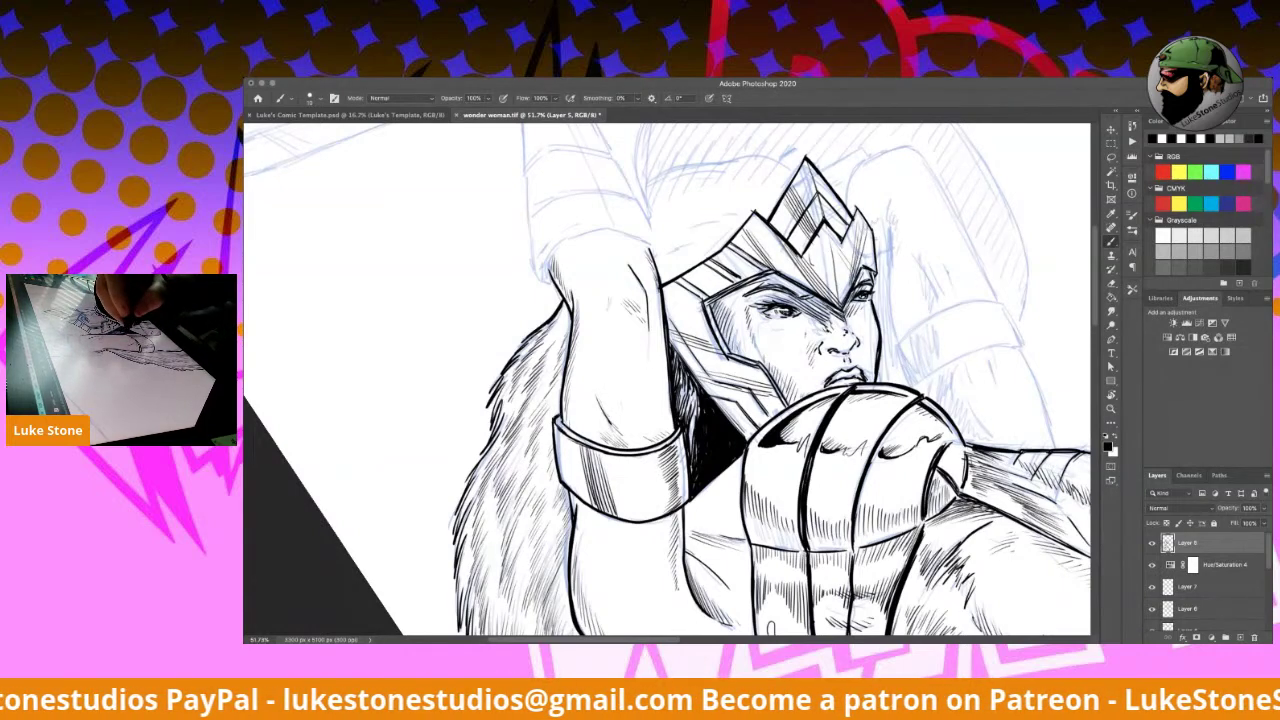
{"action": "left_click_drag", "start_coordinate": [675, 438], "coordinate": [682, 499]}
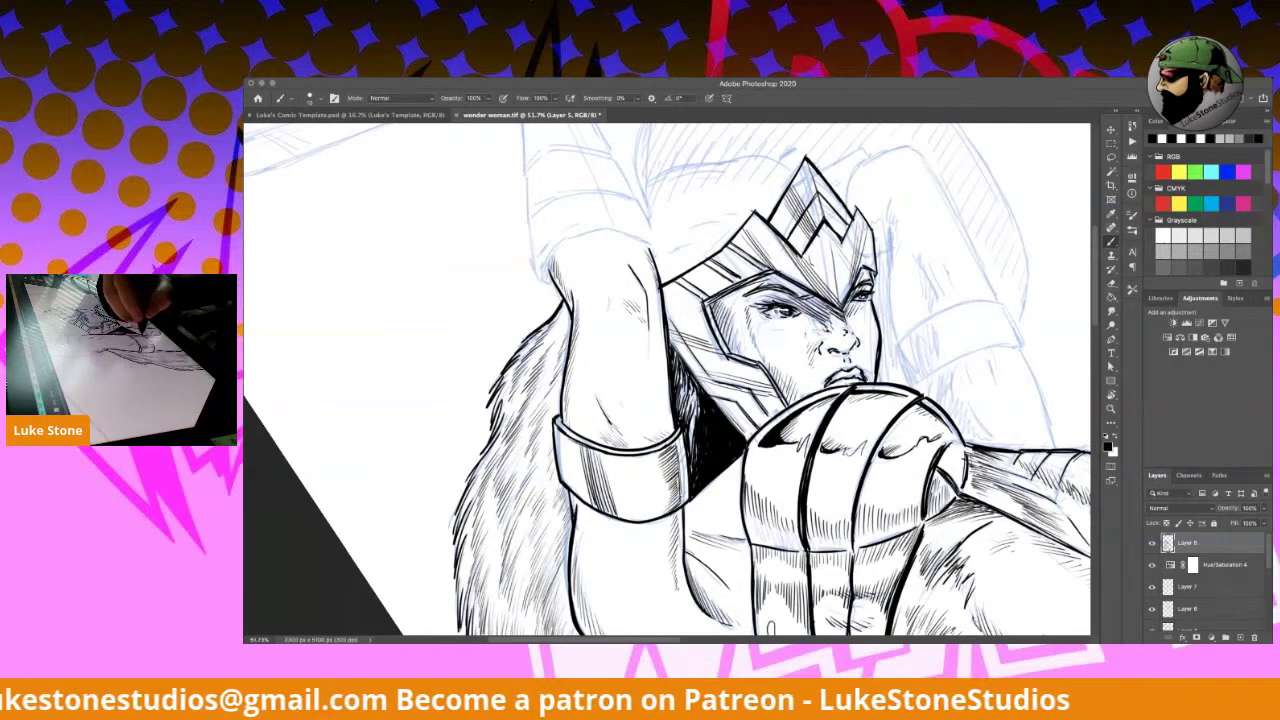
Step: Ink the bracer's corner at the raised arm's outer side and its curved opening edge across the forearm
{"action": "left_click_drag", "start_coordinate": [720, 280], "coordinate": [834, 433]}
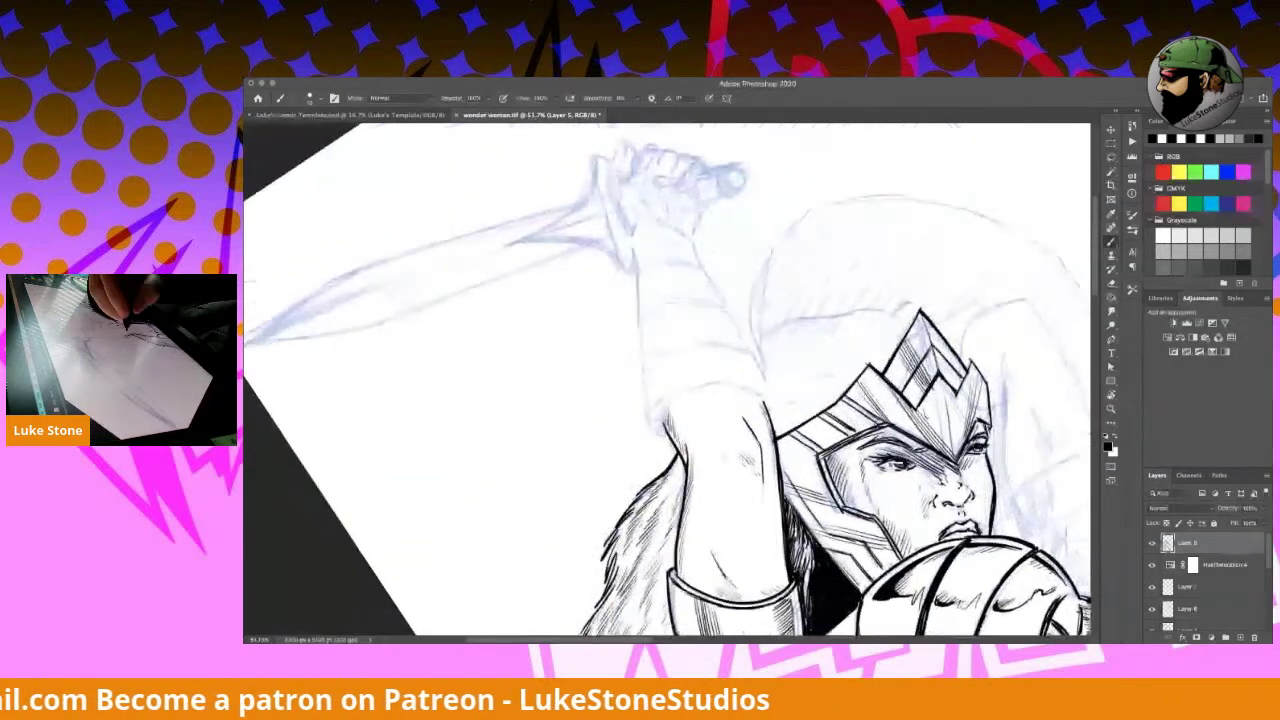
{"action": "left_click_drag", "start_coordinate": [667, 409], "coordinate": [662, 432]}
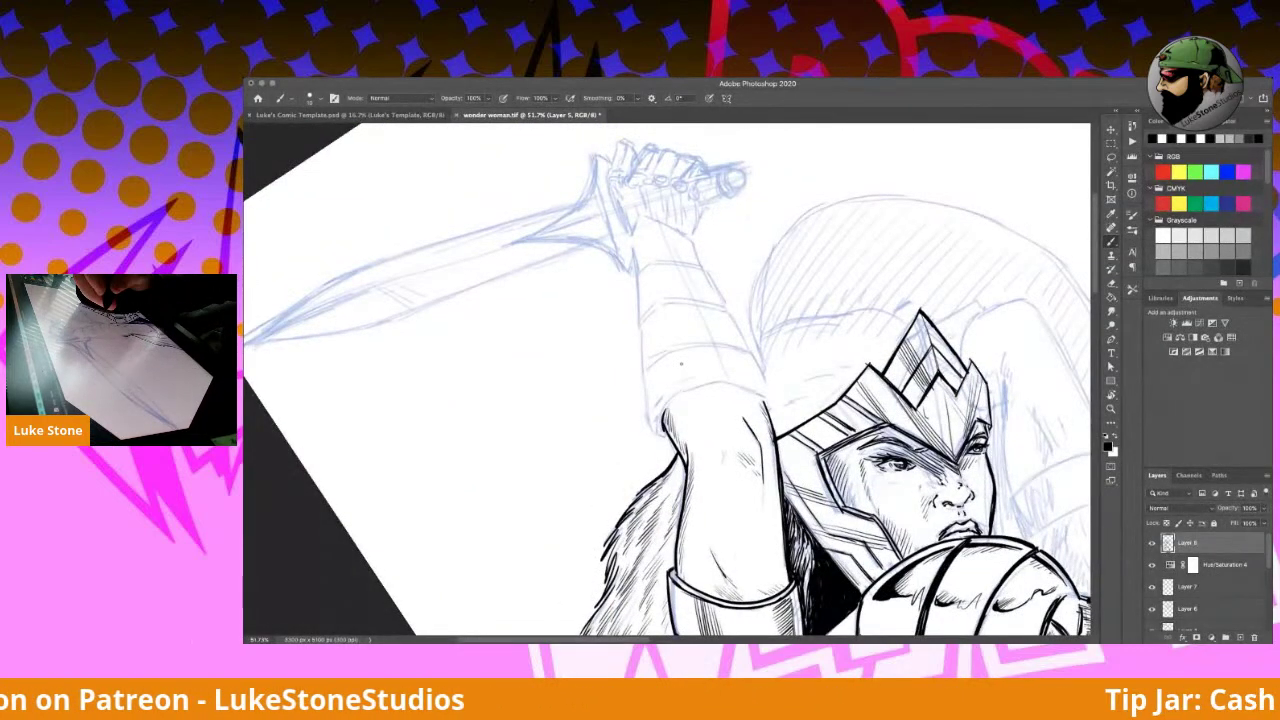
{"action": "key", "text": "r"}
{"action": "left_click_drag", "start_coordinate": [872, 318], "coordinate": [840, 518]}
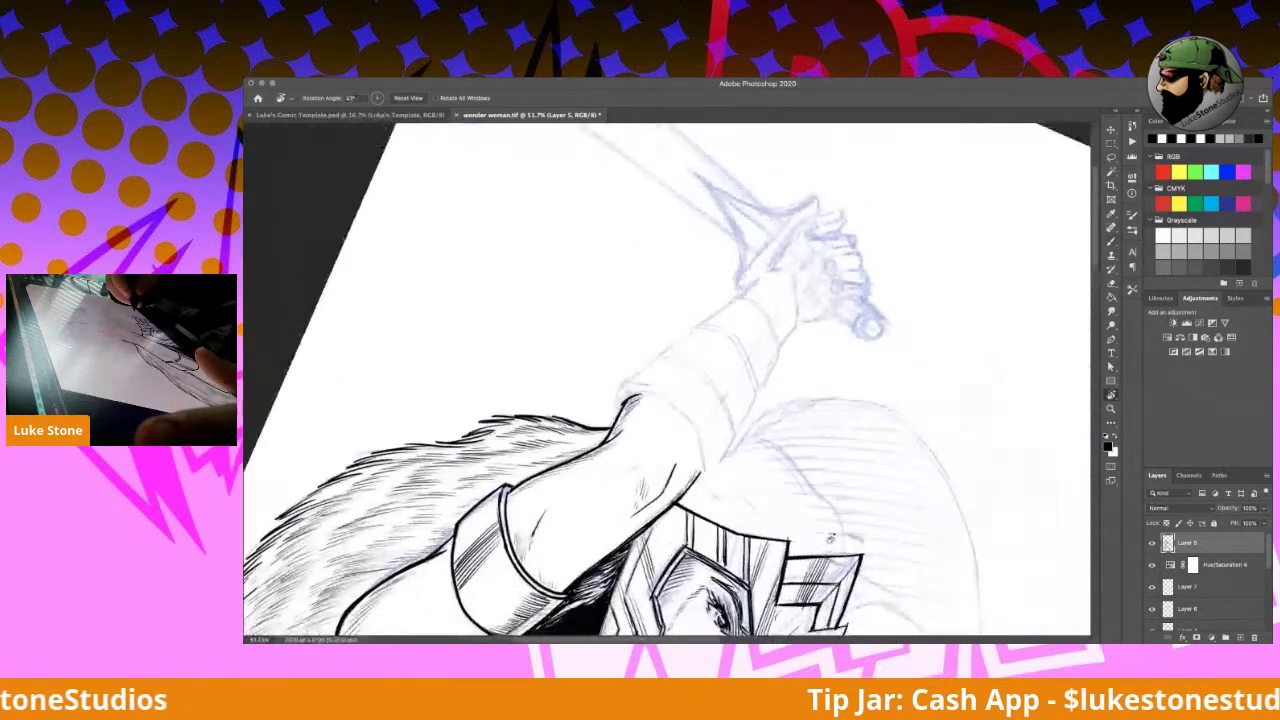
{"action": "left_click_drag", "start_coordinate": [886, 416], "coordinate": [823, 571]}
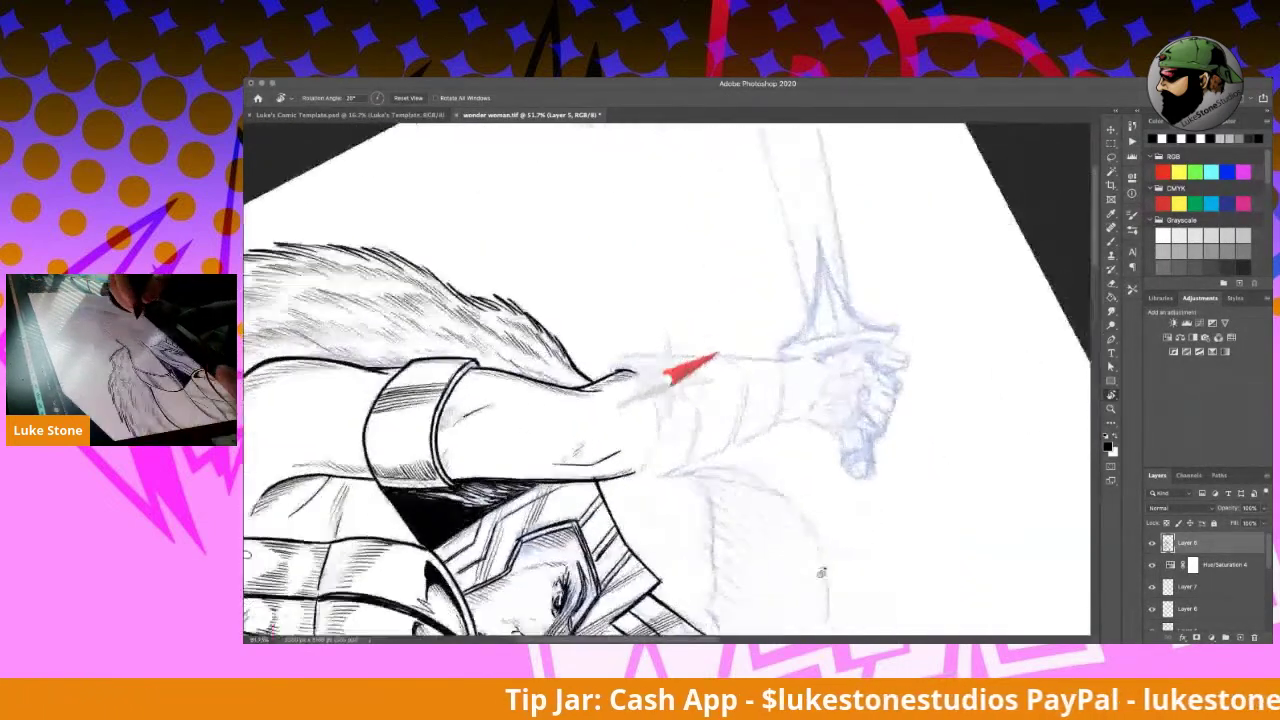
{"action": "key", "text": "b"}
{"action": "left_click_drag", "start_coordinate": [634, 368], "coordinate": [658, 430]}
{"action": "left_click_drag", "start_coordinate": [632, 471], "coordinate": [657, 428]}
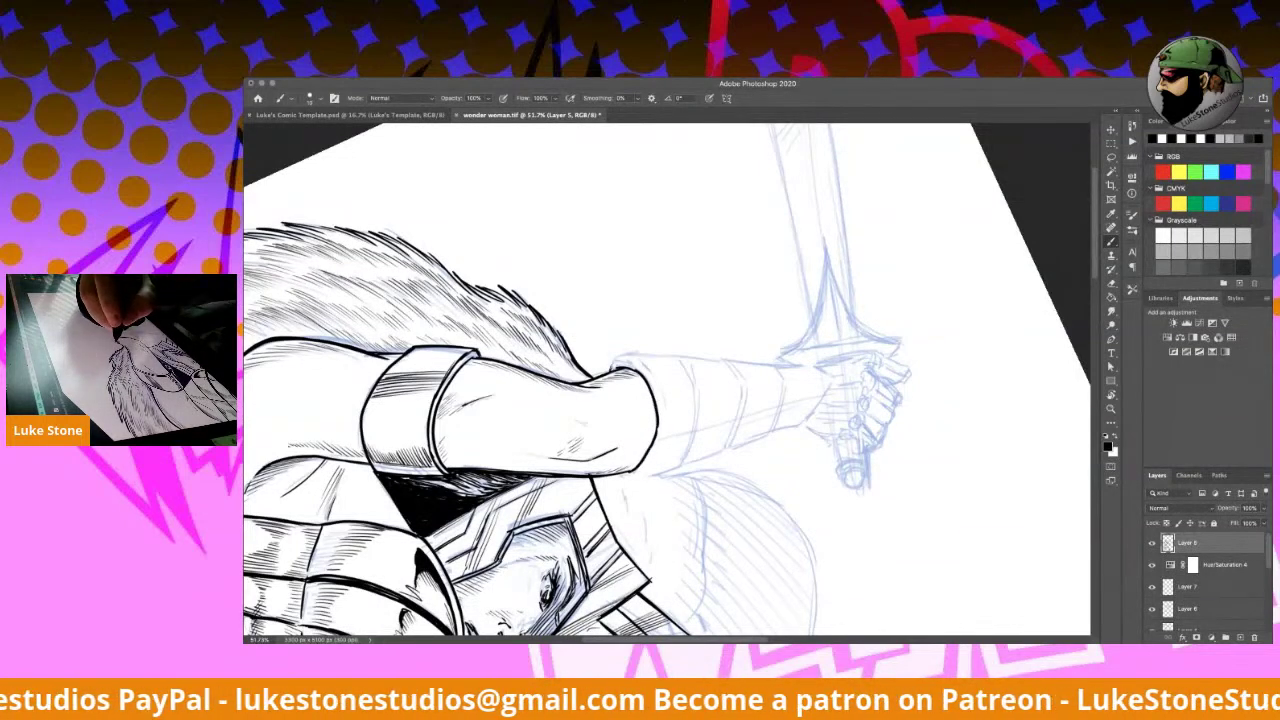
Step: Add a second parallel line around the bracer's curved opening and close the rim at its inner end
{"action": "mouse_move", "coordinate": [626, 357]}
{"action": "left_mouse_down"}
{"action": "mouse_move", "coordinate": [666, 428]}
{"action": "mouse_move", "coordinate": [665, 416]}
{"action": "mouse_move", "coordinate": [665, 435]}
{"action": "mouse_move", "coordinate": [626, 483]}
{"action": "left_mouse_up"}
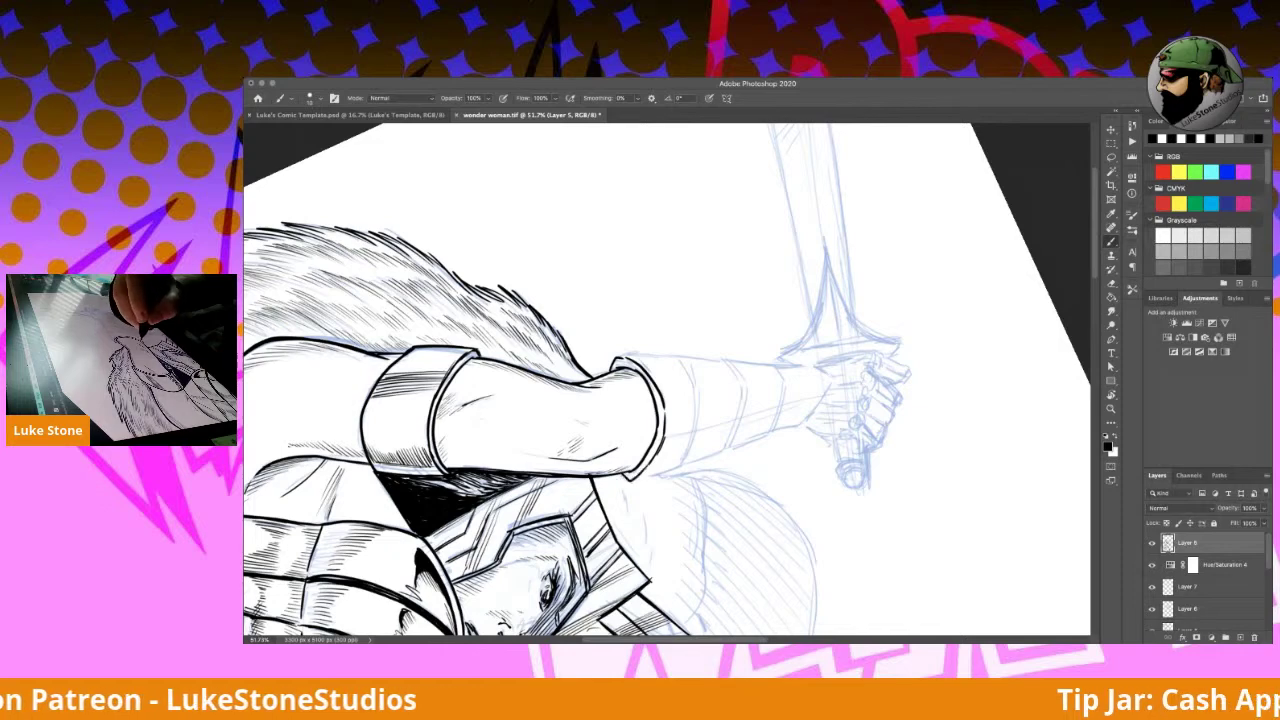
{"action": "mouse_move", "coordinate": [665, 416]}
{"action": "left_mouse_down"}
{"action": "mouse_move", "coordinate": [660, 449]}
{"action": "mouse_move", "coordinate": [630, 478]}
{"action": "left_mouse_up"}
{"action": "left_click_drag", "start_coordinate": [646, 466], "coordinate": [634, 478]}
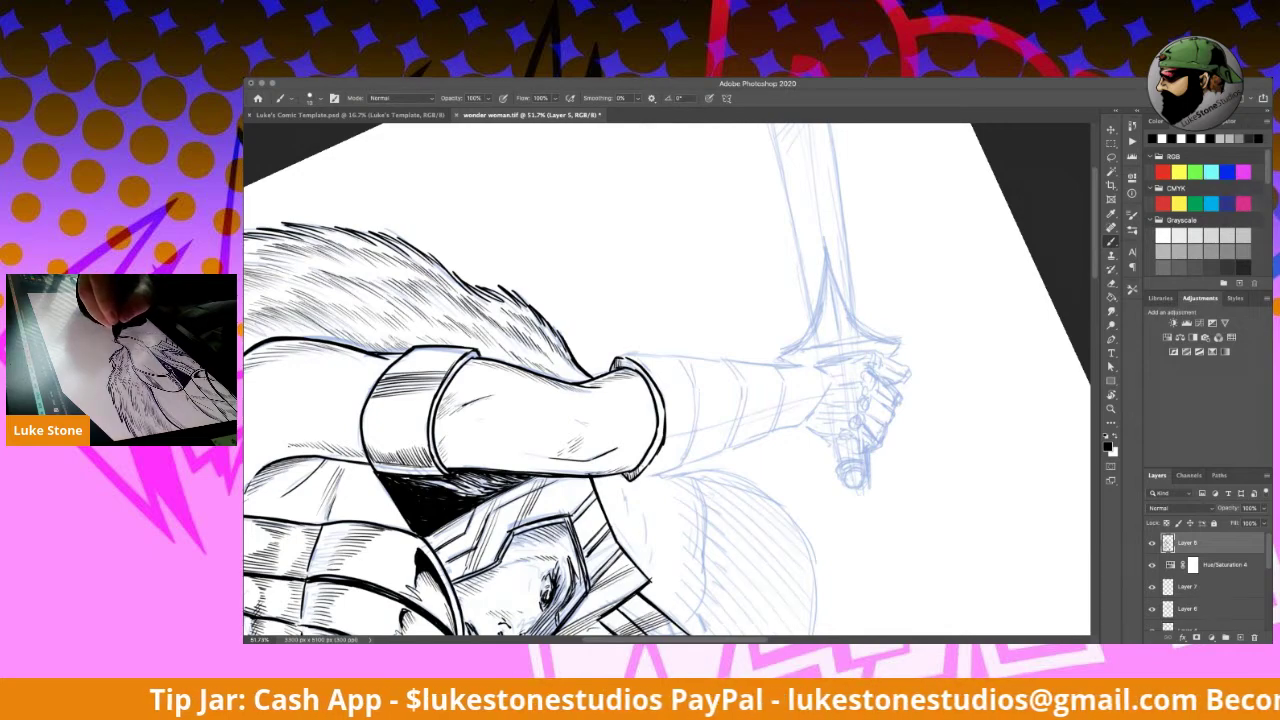
Step: Ink the forearm bracer's outer edge from its rim up to the wrist and begin the slanted wrist edge
{"action": "key", "text": "r"}
{"action": "mouse_move", "coordinate": [932, 509]}
{"action": "left_mouse_down"}
{"action": "mouse_move", "coordinate": [850, 196]}
{"action": "mouse_move", "coordinate": [732, 160]}
{"action": "left_mouse_up"}
{"action": "key", "text": "b"}
{"action": "left_click_drag", "start_coordinate": [645, 375], "coordinate": [655, 434]}
{"action": "left_click_drag", "start_coordinate": [640, 329], "coordinate": [642, 368]}
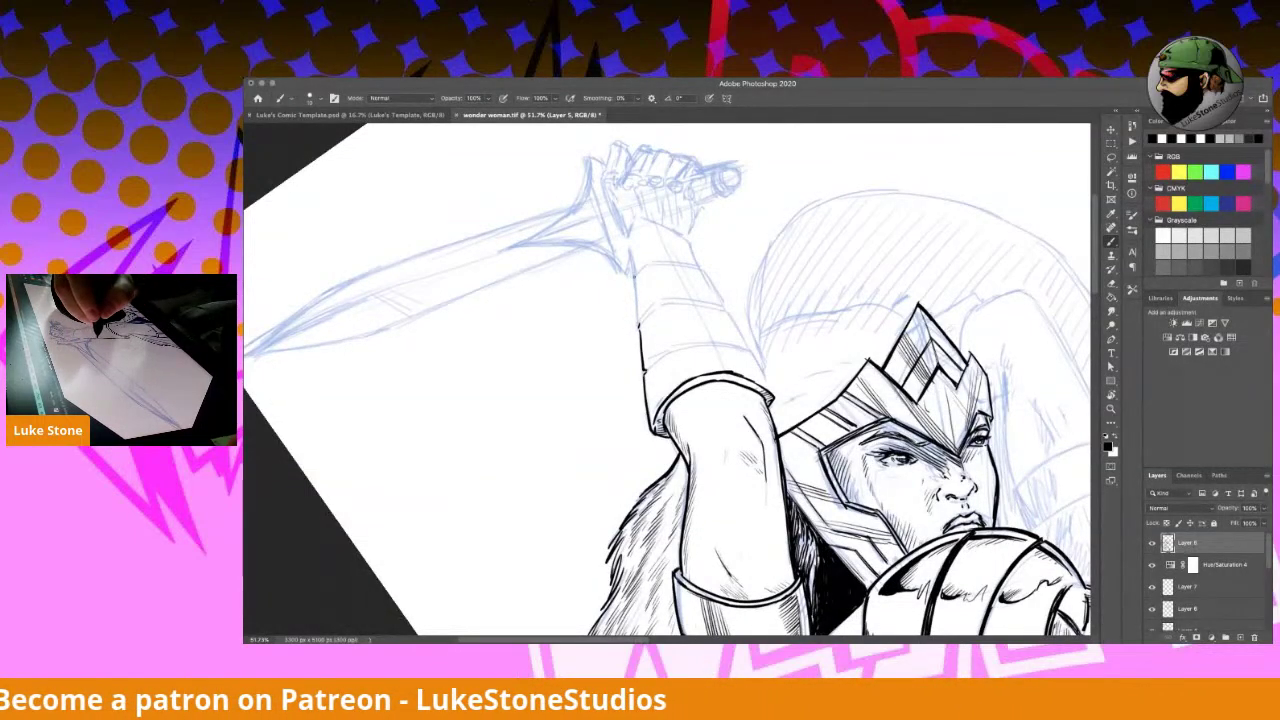
{"action": "left_click_drag", "start_coordinate": [632, 277], "coordinate": [640, 304]}
{"action": "left_click_drag", "start_coordinate": [627, 237], "coordinate": [637, 273]}
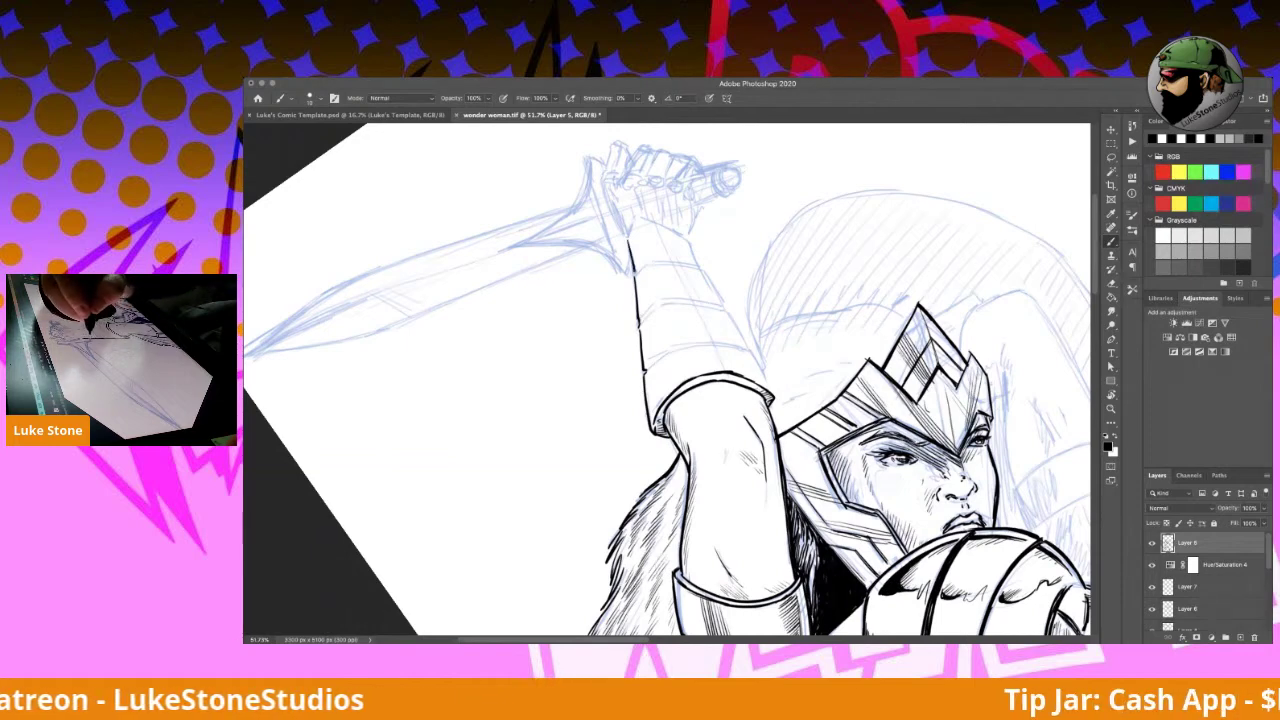
{"action": "mouse_move", "coordinate": [637, 216]}
{"action": "left_mouse_down"}
{"action": "mouse_move", "coordinate": [628, 240]}
{"action": "mouse_move", "coordinate": [648, 262]}
{"action": "left_mouse_up"}
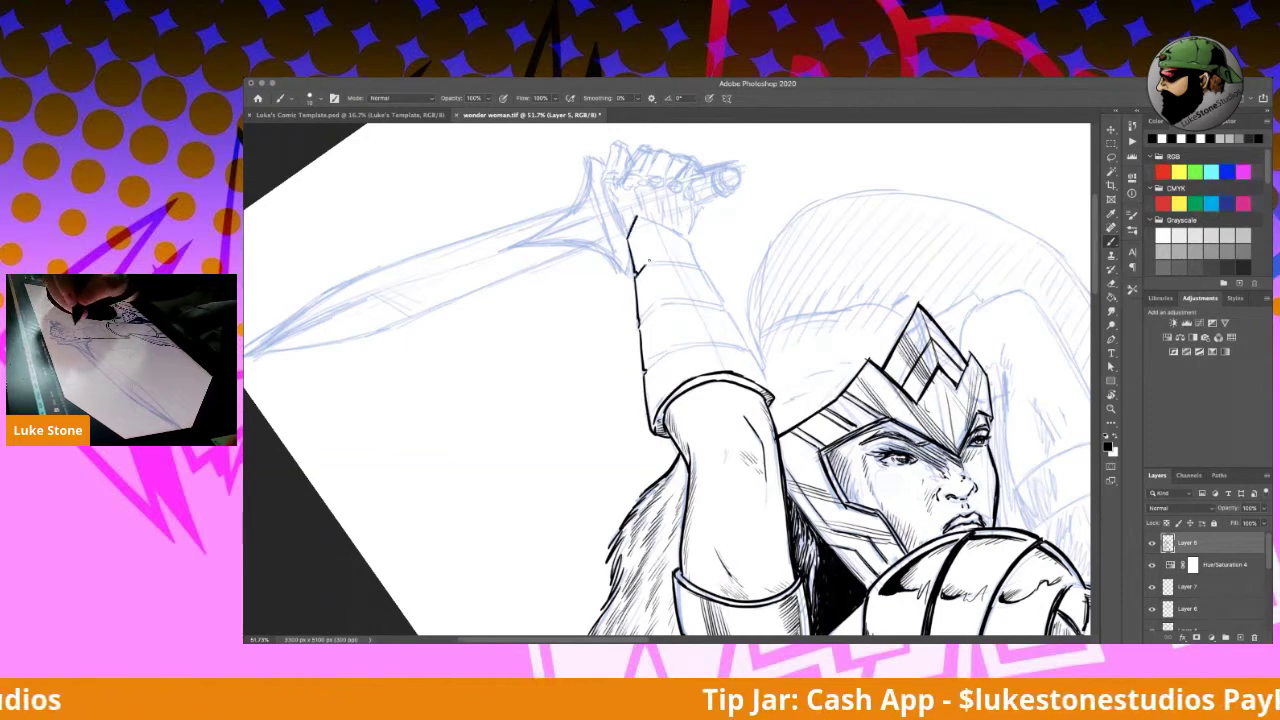
Step: Ink short doubled slanting strokes at the bracer's outer edge where the two lower plate bands begin
{"action": "left_click_drag", "start_coordinate": [640, 324], "coordinate": [661, 302]}
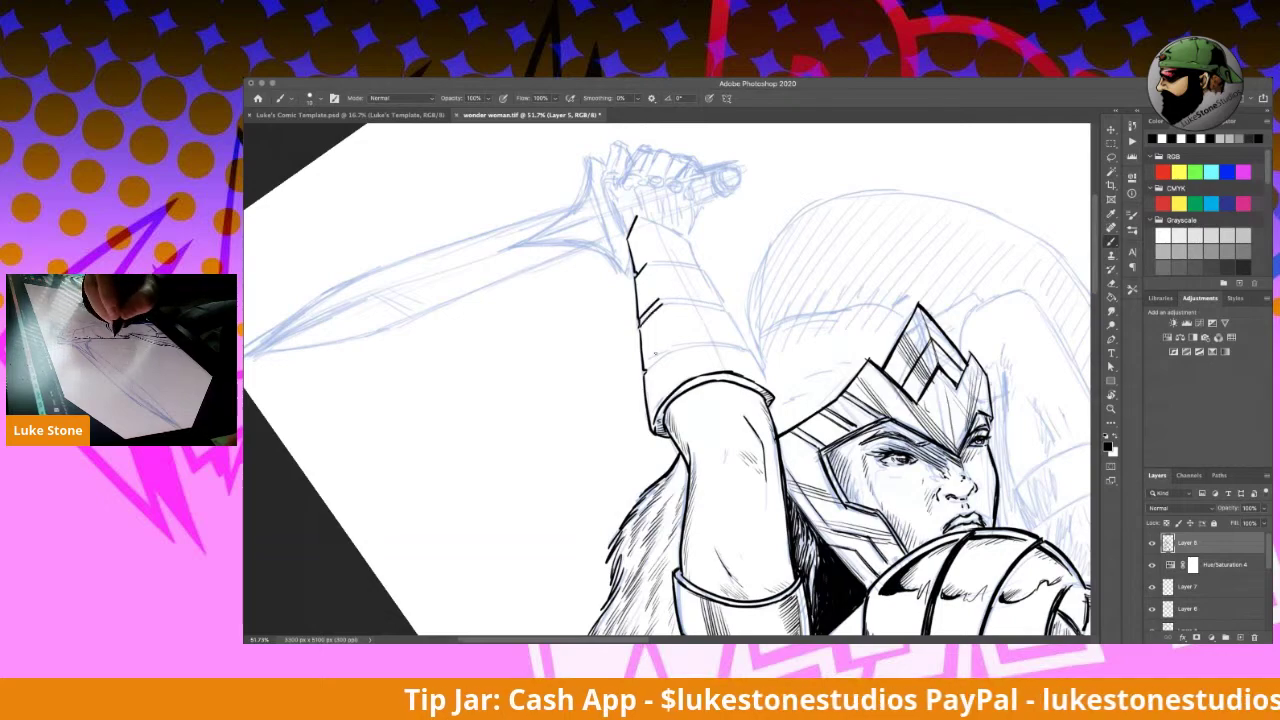
{"action": "left_click_drag", "start_coordinate": [645, 370], "coordinate": [673, 345]}
{"action": "left_click_drag", "start_coordinate": [645, 373], "coordinate": [677, 347]}
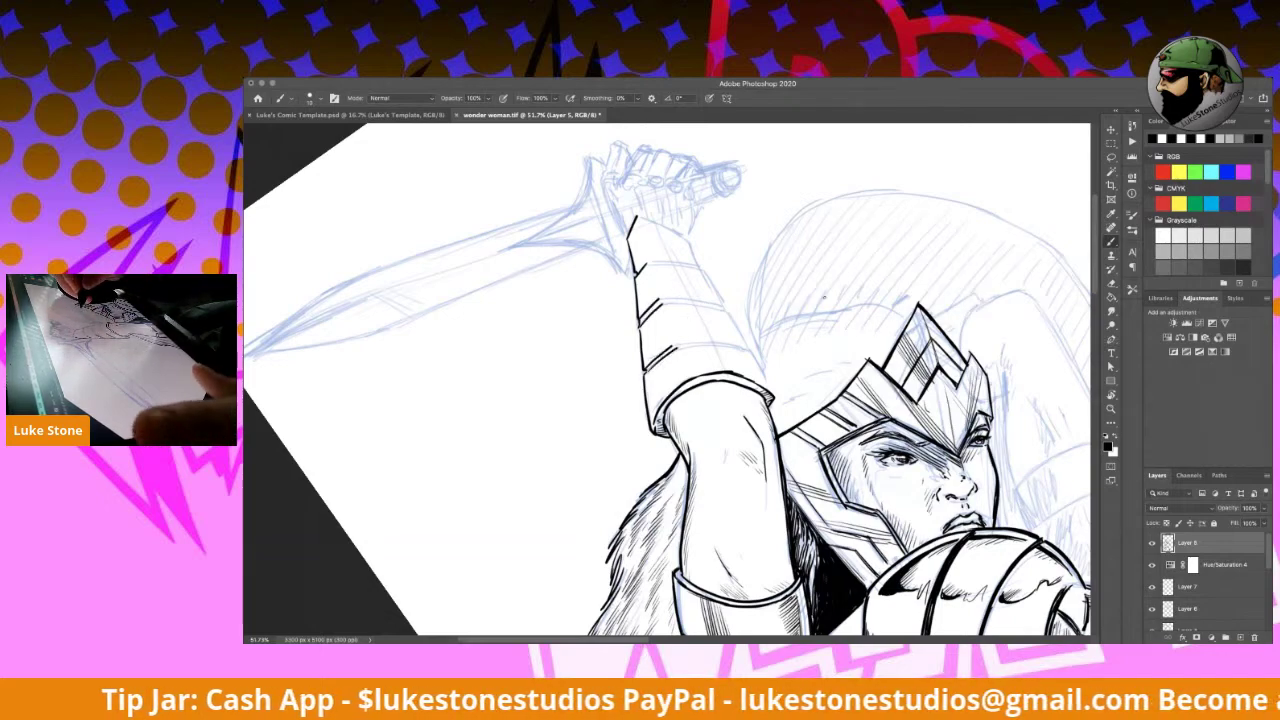
Step: Extend the plate band lines across the bracer and ink its inner edge between them
{"action": "key", "text": "r"}
{"action": "left_click_drag", "start_coordinate": [851, 260], "coordinate": [816, 530]}
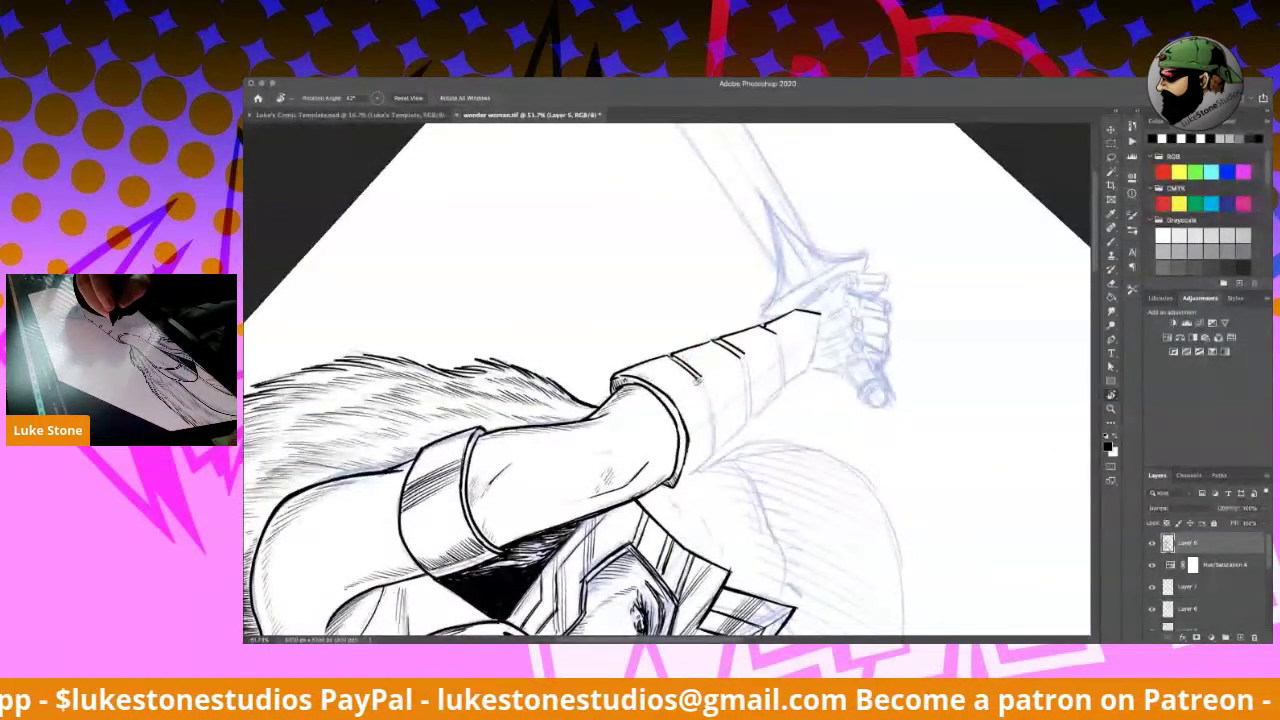
{"action": "key", "text": "b"}
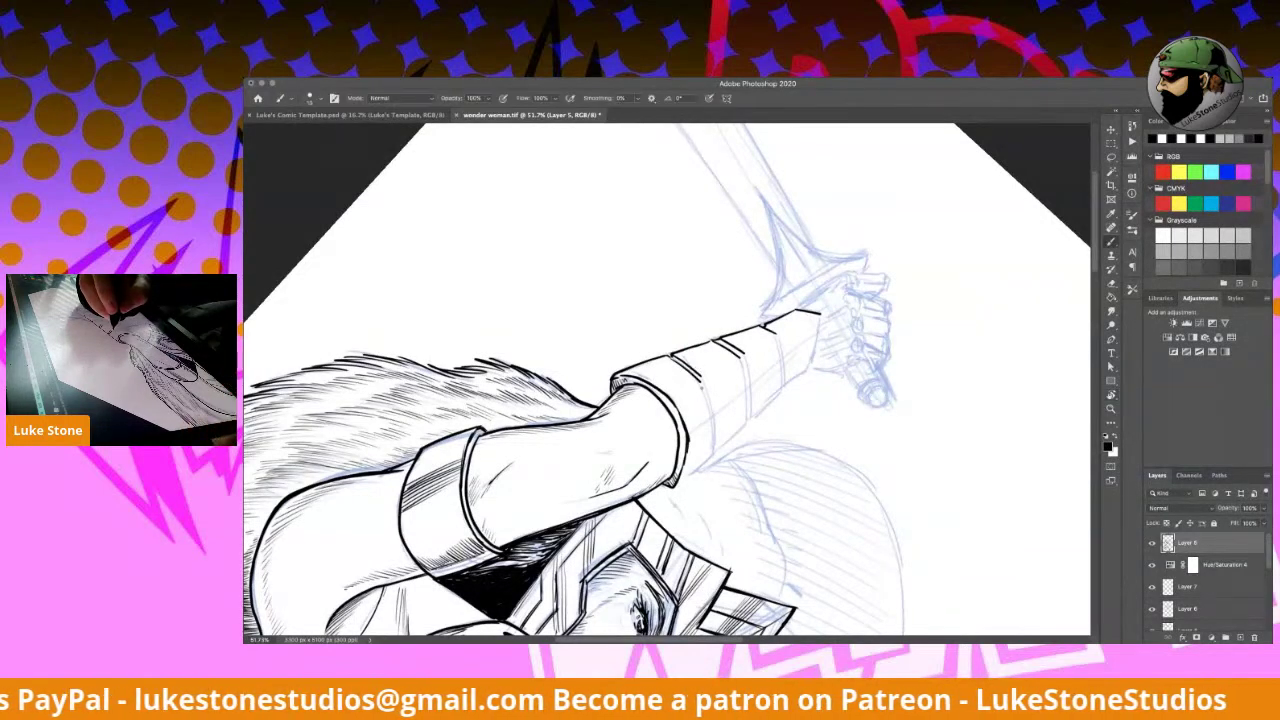
{"action": "left_click_drag", "start_coordinate": [700, 379], "coordinate": [716, 455]}
{"action": "mouse_move", "coordinate": [702, 376]}
{"action": "left_mouse_down"}
{"action": "mouse_move", "coordinate": [717, 450]}
{"action": "mouse_move", "coordinate": [701, 466]}
{"action": "mouse_move", "coordinate": [749, 423]}
{"action": "left_mouse_up"}
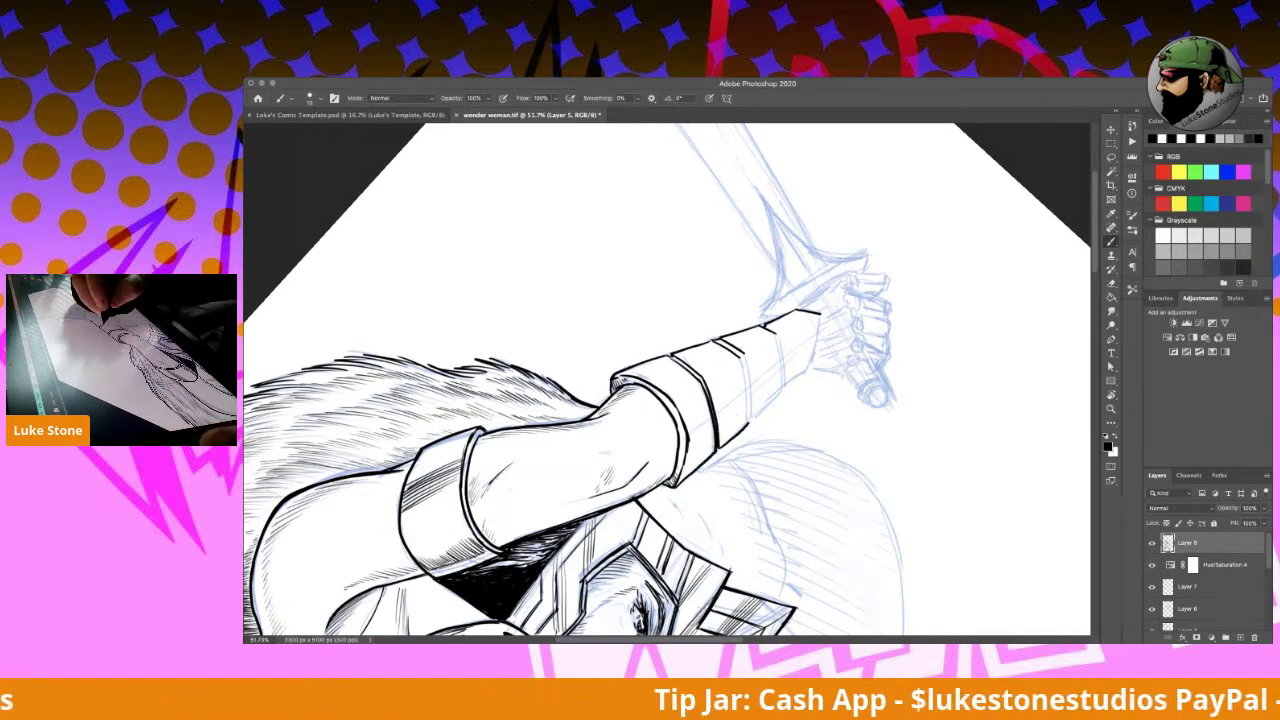
{"action": "left_click_drag", "start_coordinate": [745, 368], "coordinate": [748, 424]}
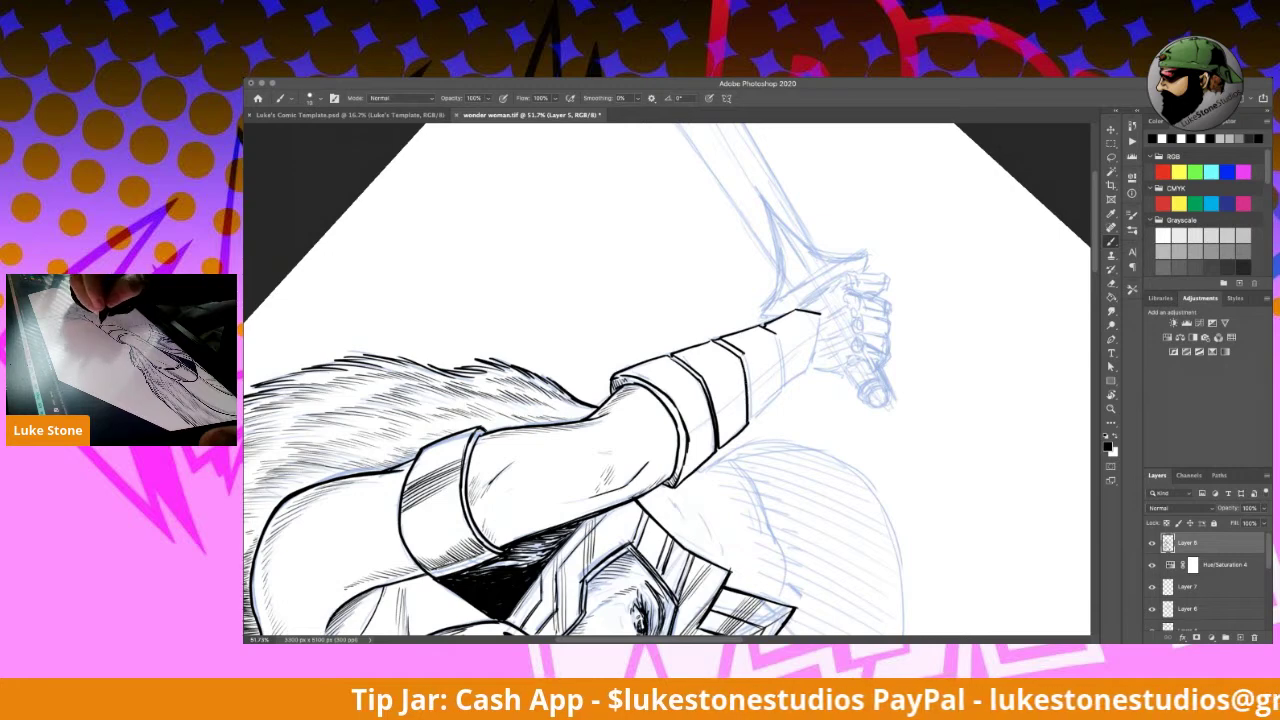
{"action": "left_click_drag", "start_coordinate": [746, 354], "coordinate": [750, 422]}
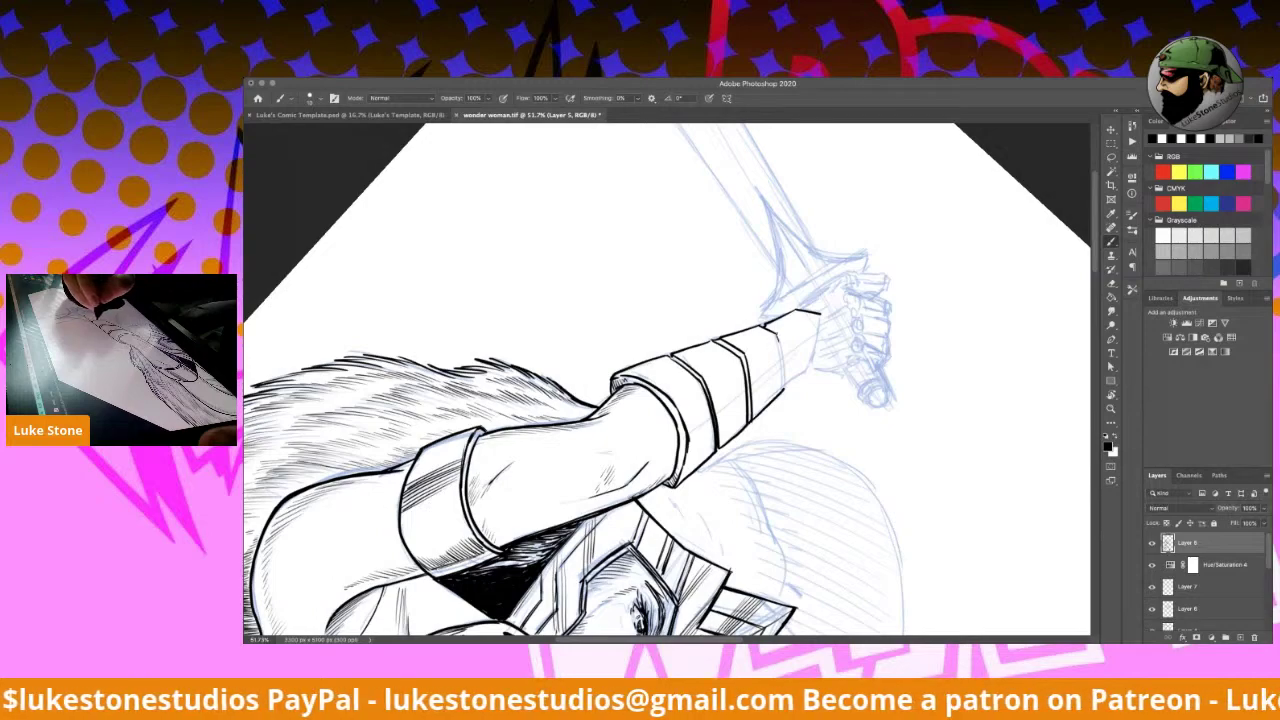
{"action": "left_click_drag", "start_coordinate": [778, 332], "coordinate": [785, 392]}
Step: Close the bracer's pointed wrist edge with a black line running down to its inner side
{"action": "key", "text": "r"}
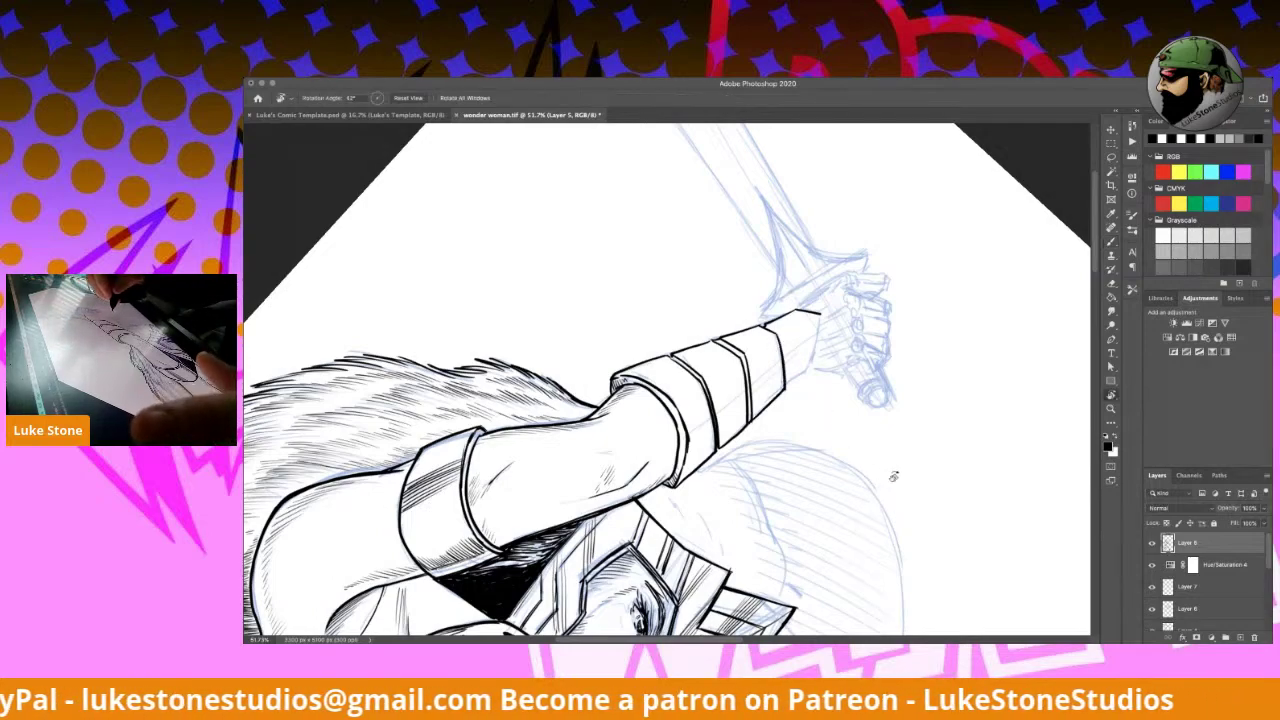
{"action": "mouse_move", "coordinate": [893, 476]}
{"action": "left_mouse_down"}
{"action": "mouse_move", "coordinate": [872, 425]}
{"action": "mouse_move", "coordinate": [827, 385]}
{"action": "left_mouse_up"}
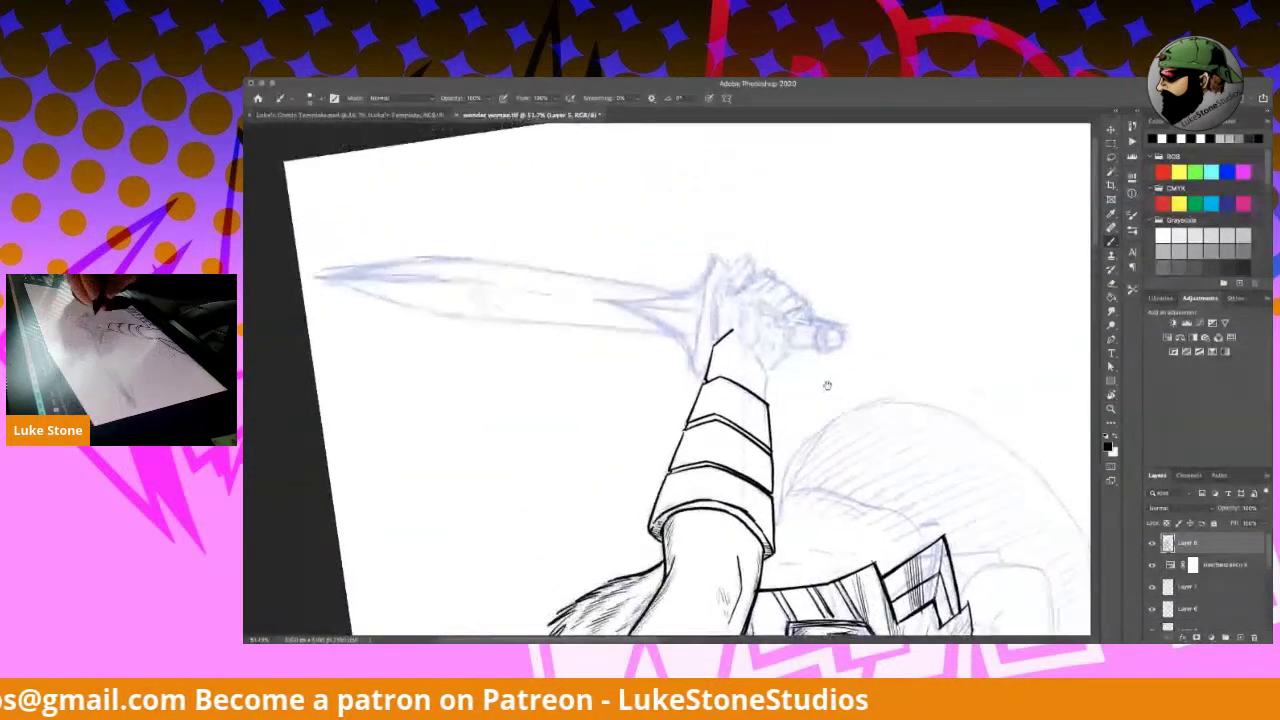
{"action": "mouse_move", "coordinate": [734, 330]}
{"action": "left_mouse_down"}
{"action": "mouse_move", "coordinate": [768, 374]}
{"action": "mouse_move", "coordinate": [767, 400]}
{"action": "left_mouse_up"}
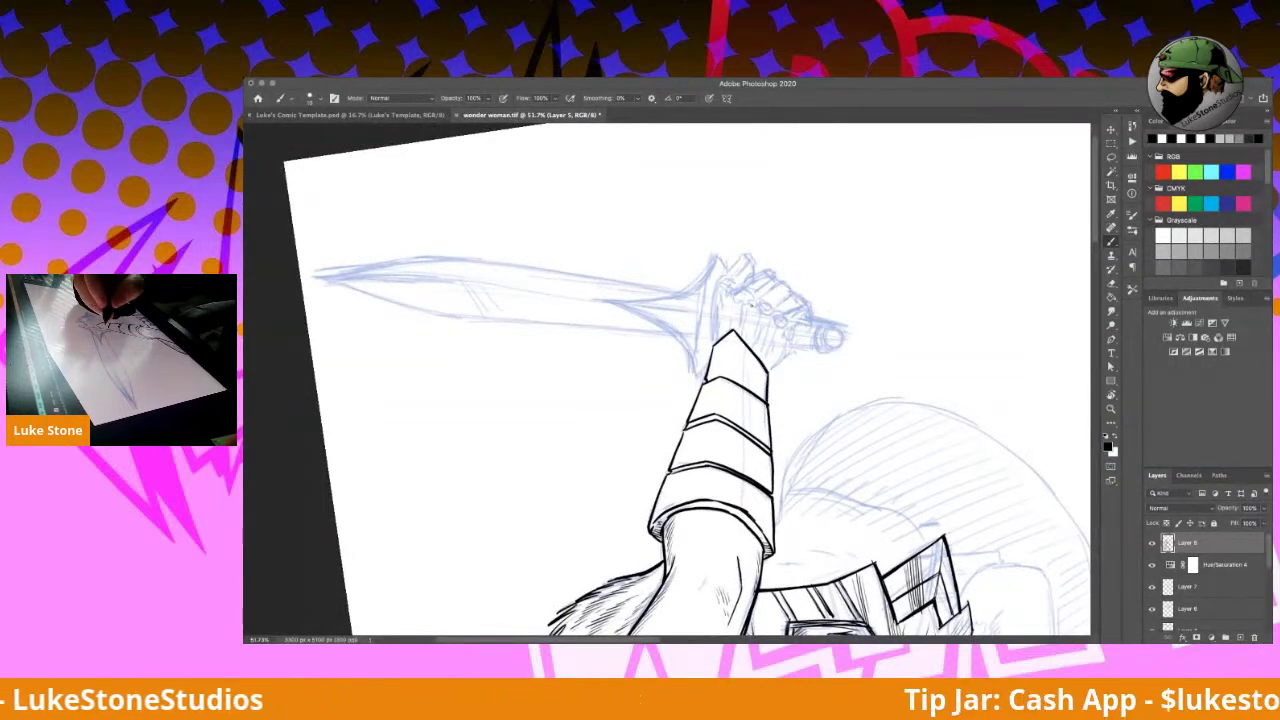
Step: Draw thin lengthwise shading lines down the middle of the bracer plates from the wrist to the rim
{"action": "left_click_drag", "start_coordinate": [736, 338], "coordinate": [741, 427]}
{"action": "left_click_drag", "start_coordinate": [745, 393], "coordinate": [740, 470]}
{"action": "left_click_drag", "start_coordinate": [742, 432], "coordinate": [742, 508]}
{"action": "left_click_drag", "start_coordinate": [746, 485], "coordinate": [749, 514]}
Step: Shade each bracer plate with dark lengthwise hatching along the inner and outer edges
{"action": "left_click_drag", "start_coordinate": [752, 354], "coordinate": [765, 440]}
{"action": "left_click_drag", "start_coordinate": [765, 411], "coordinate": [767, 446]}
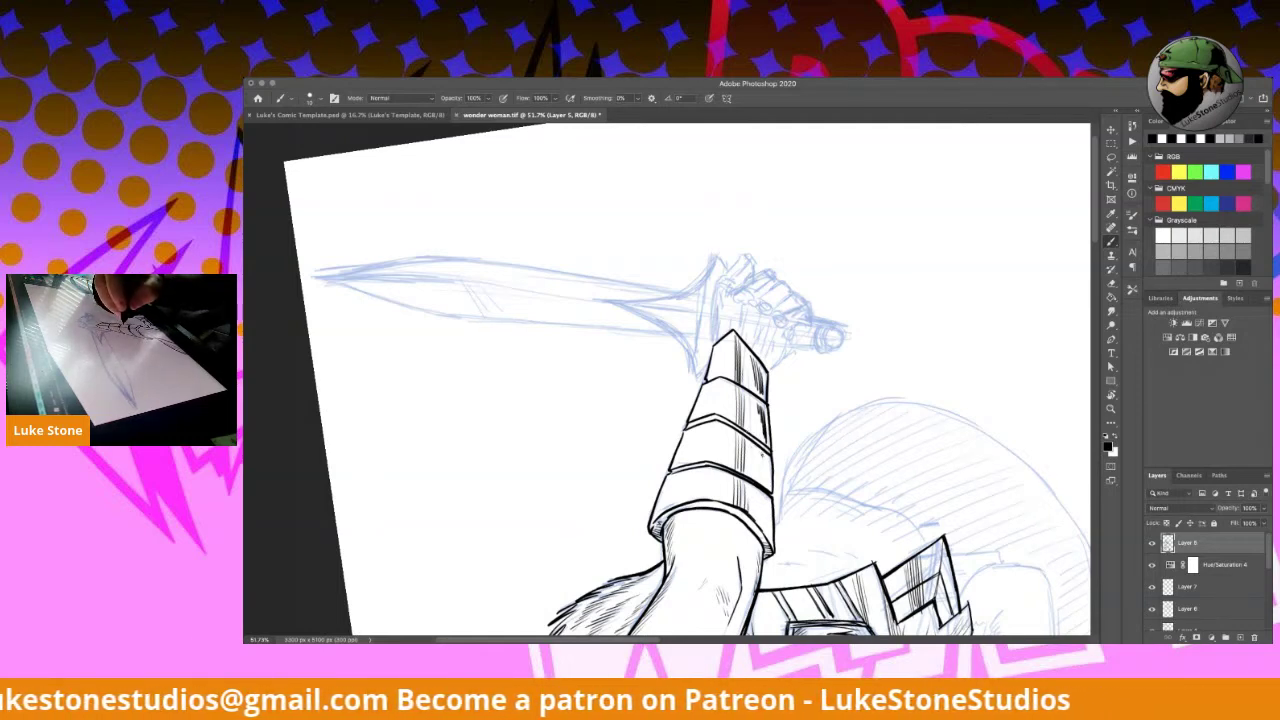
{"action": "left_click_drag", "start_coordinate": [766, 454], "coordinate": [767, 480]}
{"action": "left_click_drag", "start_coordinate": [768, 456], "coordinate": [767, 525]}
{"action": "left_click_drag", "start_coordinate": [766, 501], "coordinate": [766, 535]}
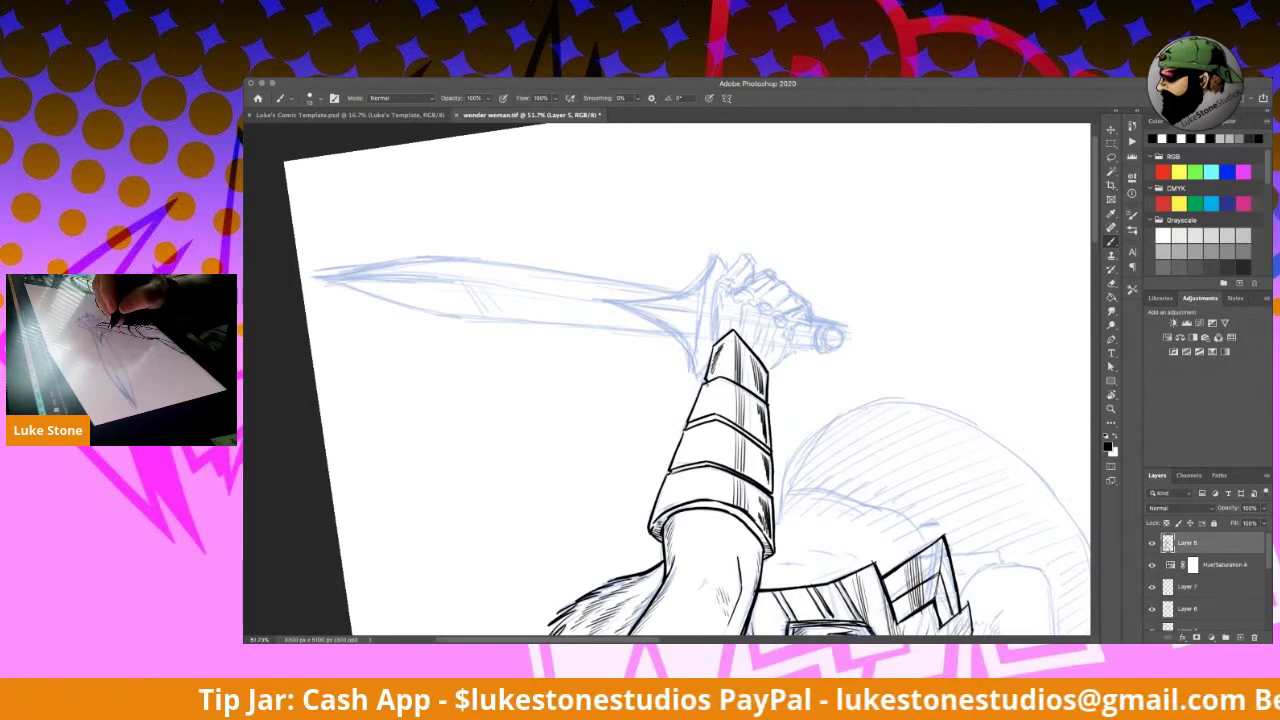
{"action": "left_click_drag", "start_coordinate": [704, 380], "coordinate": [710, 392]}
{"action": "left_click_drag", "start_coordinate": [706, 384], "coordinate": [658, 507]}
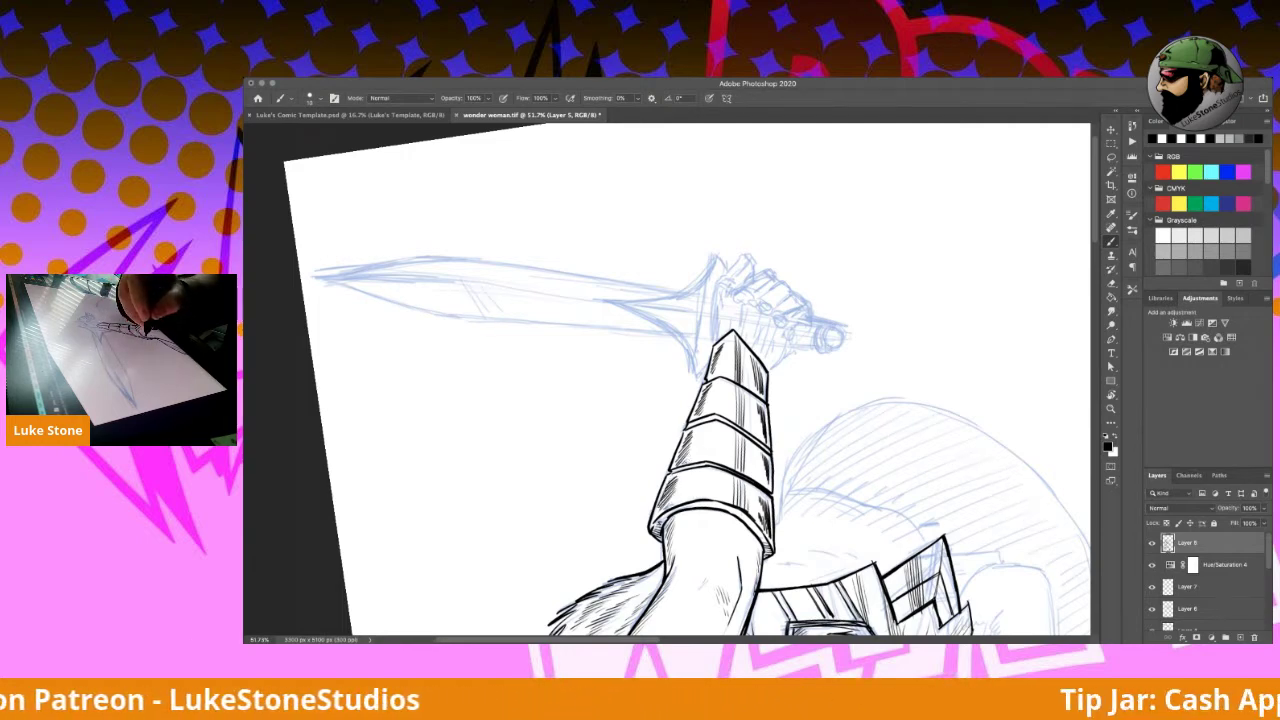
Step: Add a small oval rivet near the peak of each bracer plate
{"action": "left_click_drag", "start_coordinate": [712, 430], "coordinate": [716, 433]}
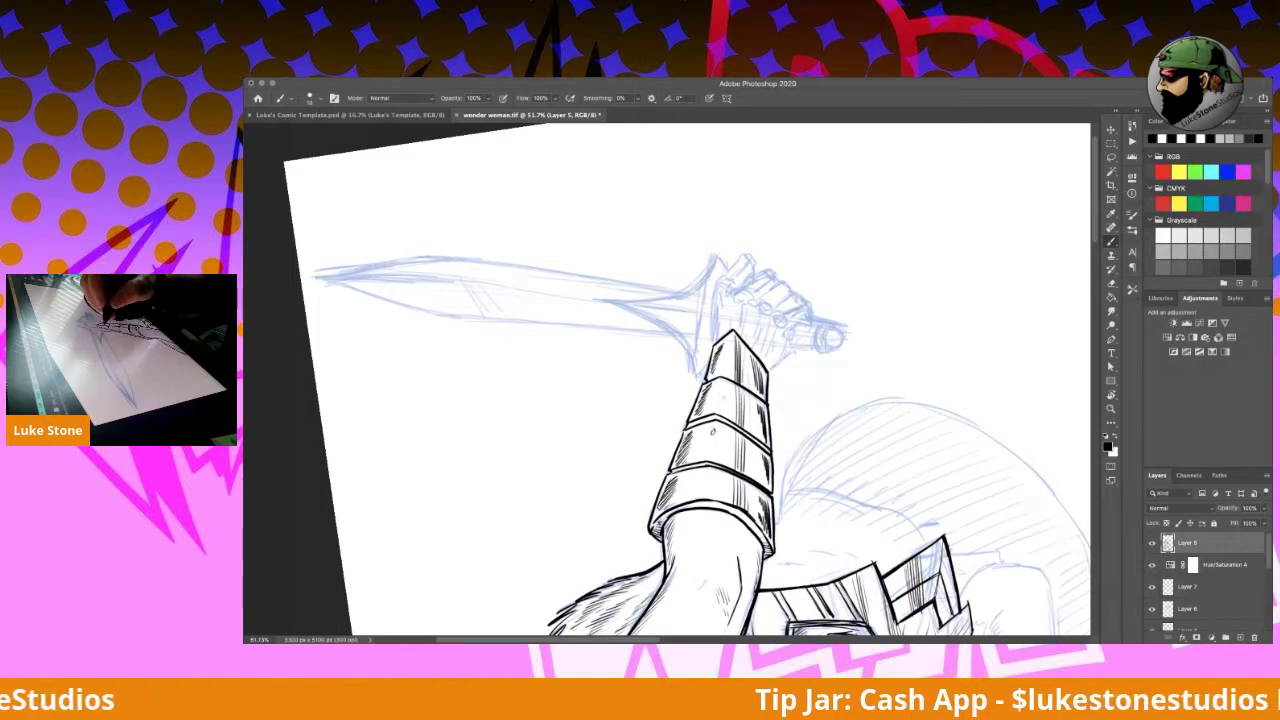
{"action": "left_click_drag", "start_coordinate": [718, 389], "coordinate": [721, 392]}
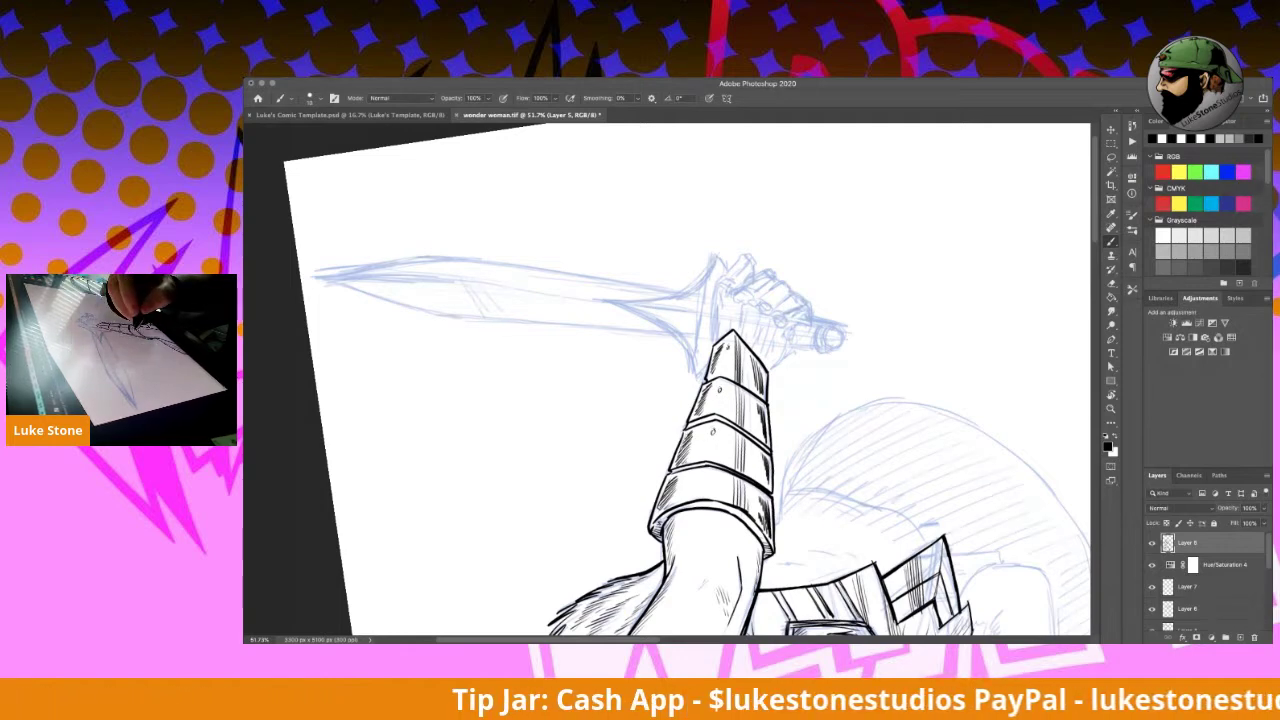
{"action": "left_click_drag", "start_coordinate": [706, 476], "coordinate": [705, 471]}
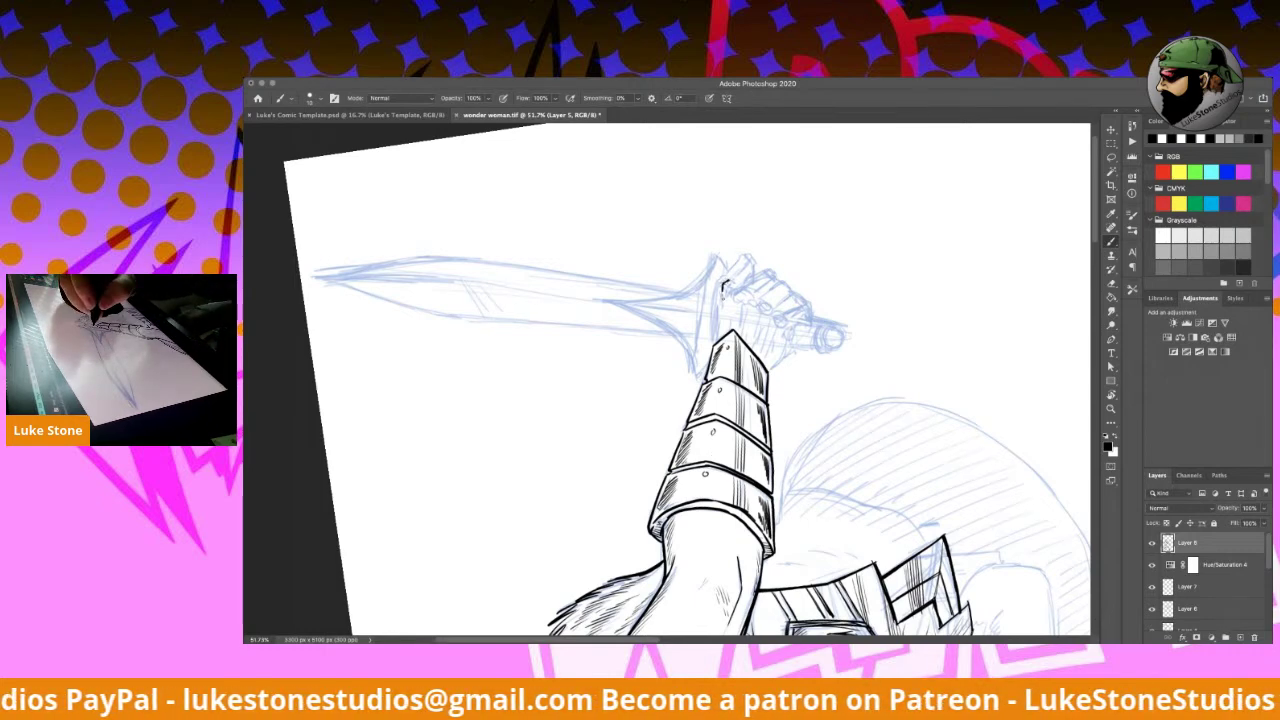
Step: Ink the sword hand's outer contour from the wrist to the knuckle and outline the first finger
{"action": "left_click_drag", "start_coordinate": [721, 300], "coordinate": [717, 336]}
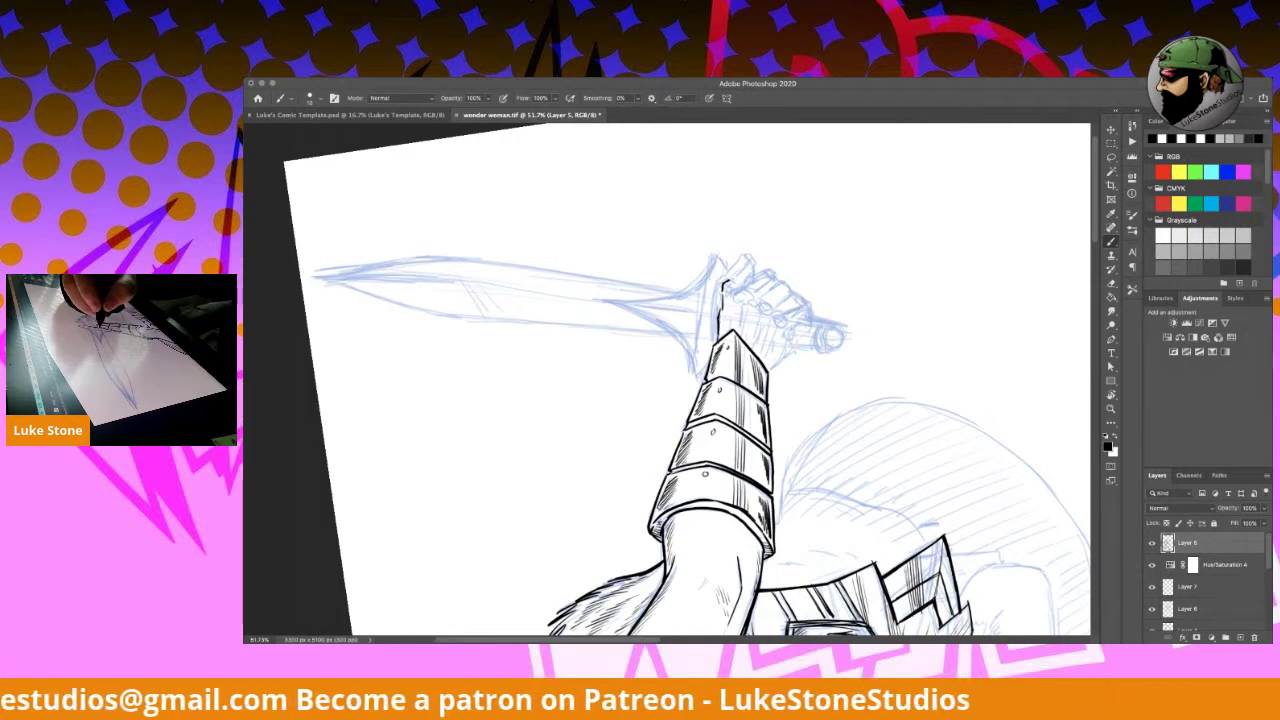
{"action": "left_click_drag", "start_coordinate": [724, 283], "coordinate": [750, 262]}
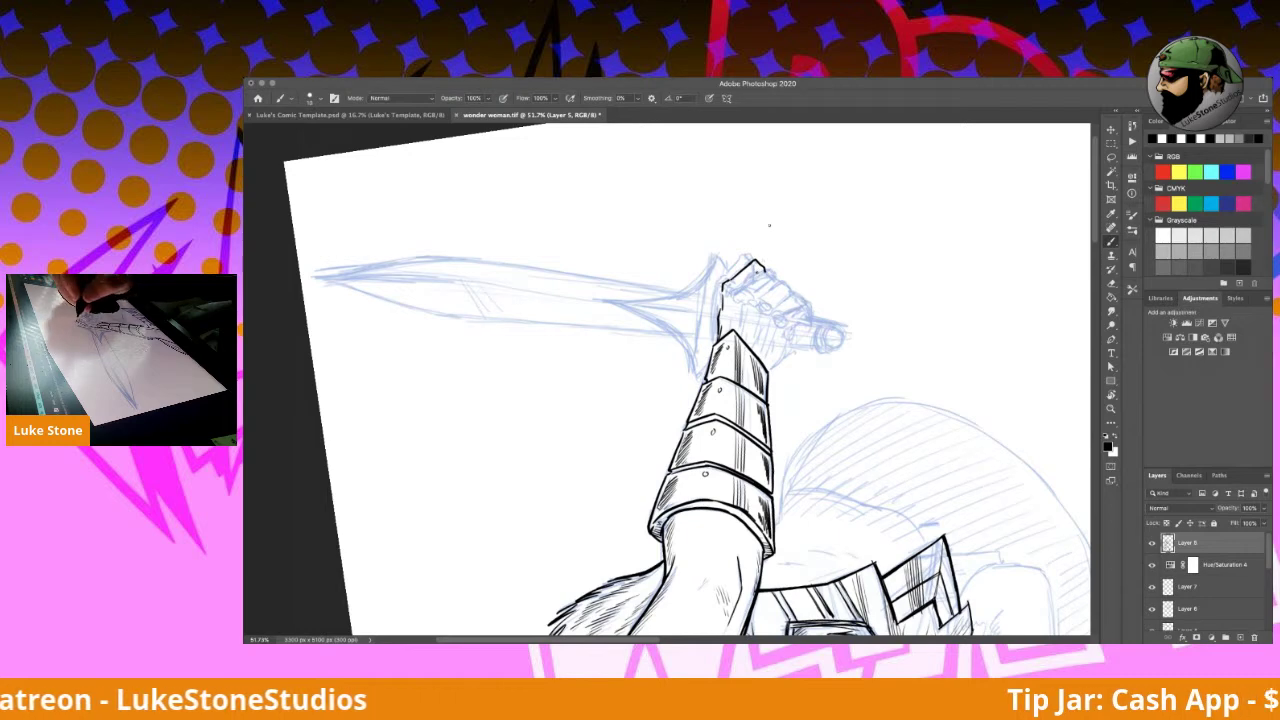
{"action": "left_click_drag", "start_coordinate": [745, 287], "coordinate": [771, 275]}
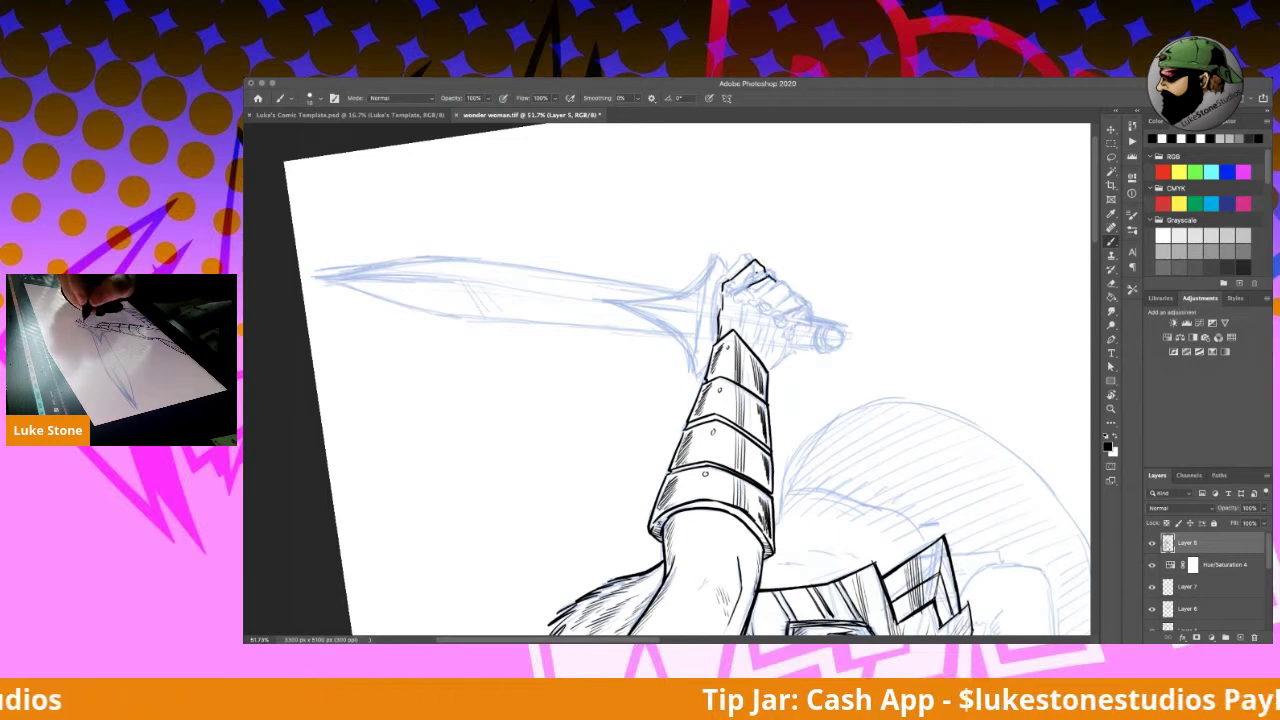
Step: Ink the gauntlet's knuckle joints and the segmented strips across the back of the sword hand
{"action": "mouse_move", "coordinate": [762, 299]}
{"action": "left_mouse_down"}
{"action": "mouse_move", "coordinate": [754, 317]}
{"action": "mouse_move", "coordinate": [779, 323]}
{"action": "mouse_move", "coordinate": [764, 362]}
{"action": "left_mouse_up"}
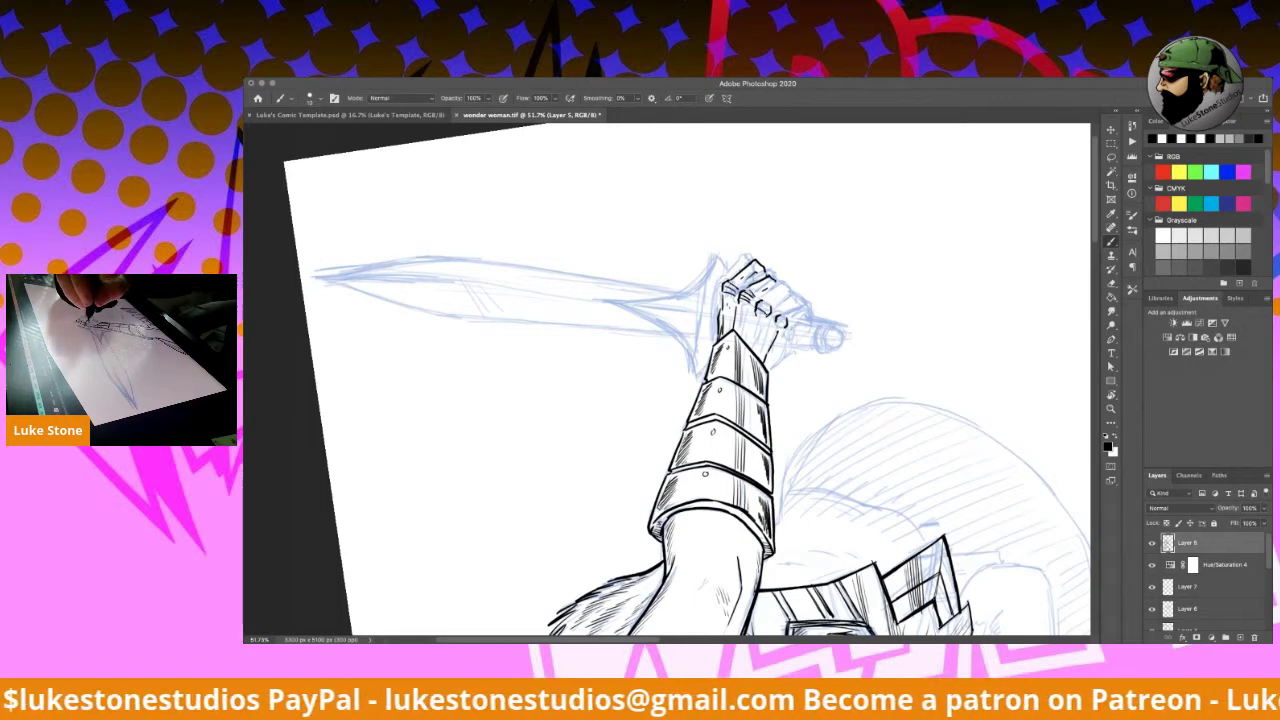
{"action": "left_click_drag", "start_coordinate": [762, 303], "coordinate": [786, 311]}
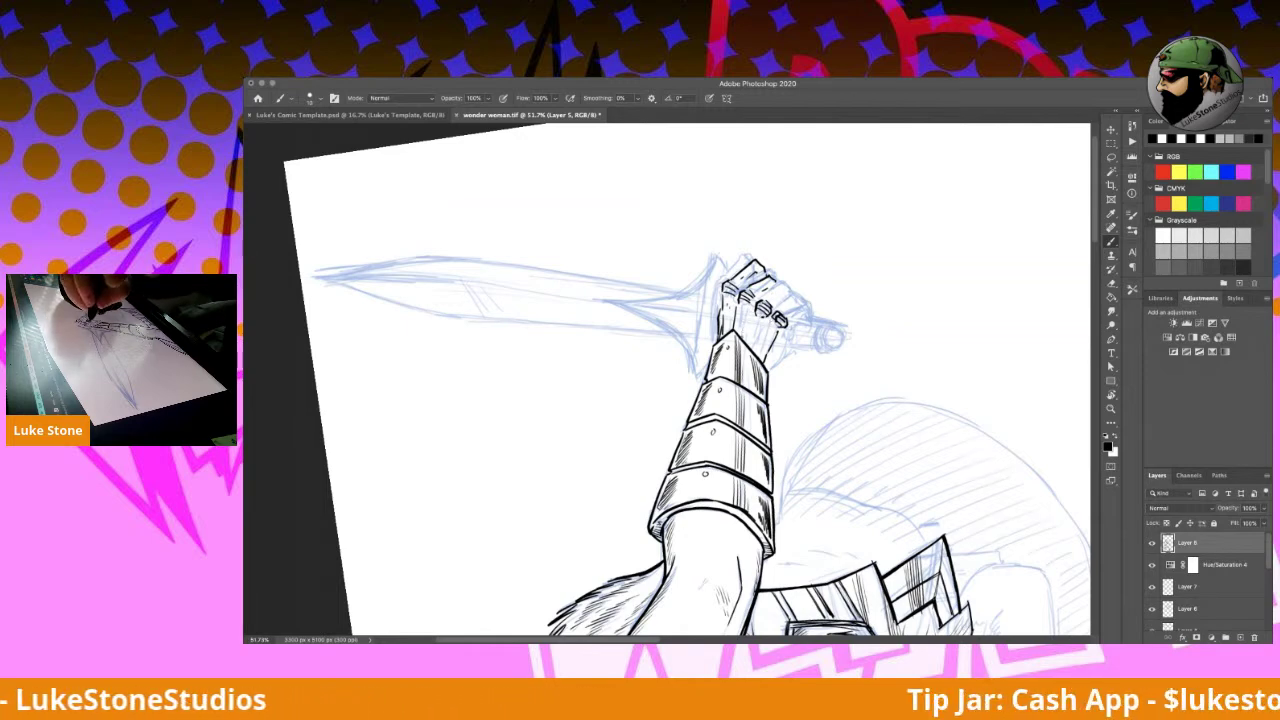
{"action": "mouse_move", "coordinate": [748, 317]}
{"action": "left_mouse_down"}
{"action": "mouse_move", "coordinate": [742, 339]}
{"action": "mouse_move", "coordinate": [759, 343]}
{"action": "left_mouse_up"}
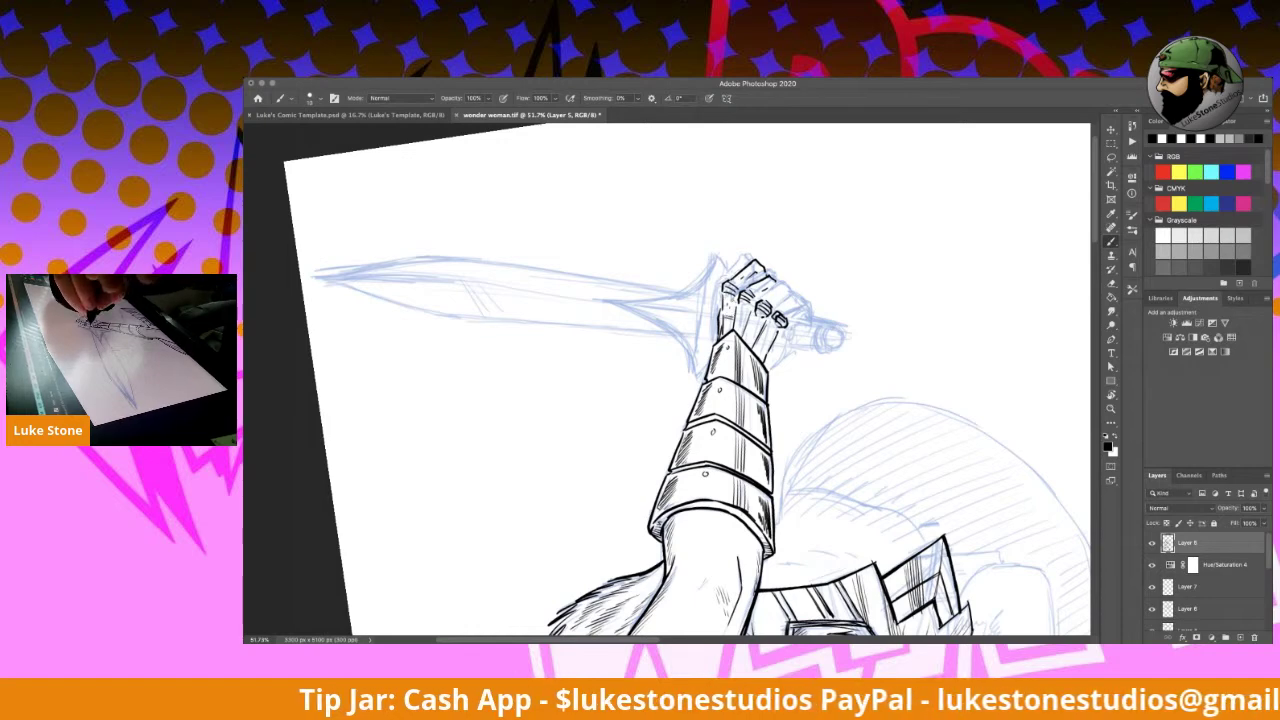
{"action": "mouse_move", "coordinate": [726, 302]}
{"action": "left_mouse_down"}
{"action": "mouse_move", "coordinate": [740, 327]}
{"action": "mouse_move", "coordinate": [751, 312]}
{"action": "mouse_move", "coordinate": [763, 349]}
{"action": "mouse_move", "coordinate": [770, 335]}
{"action": "left_mouse_up"}
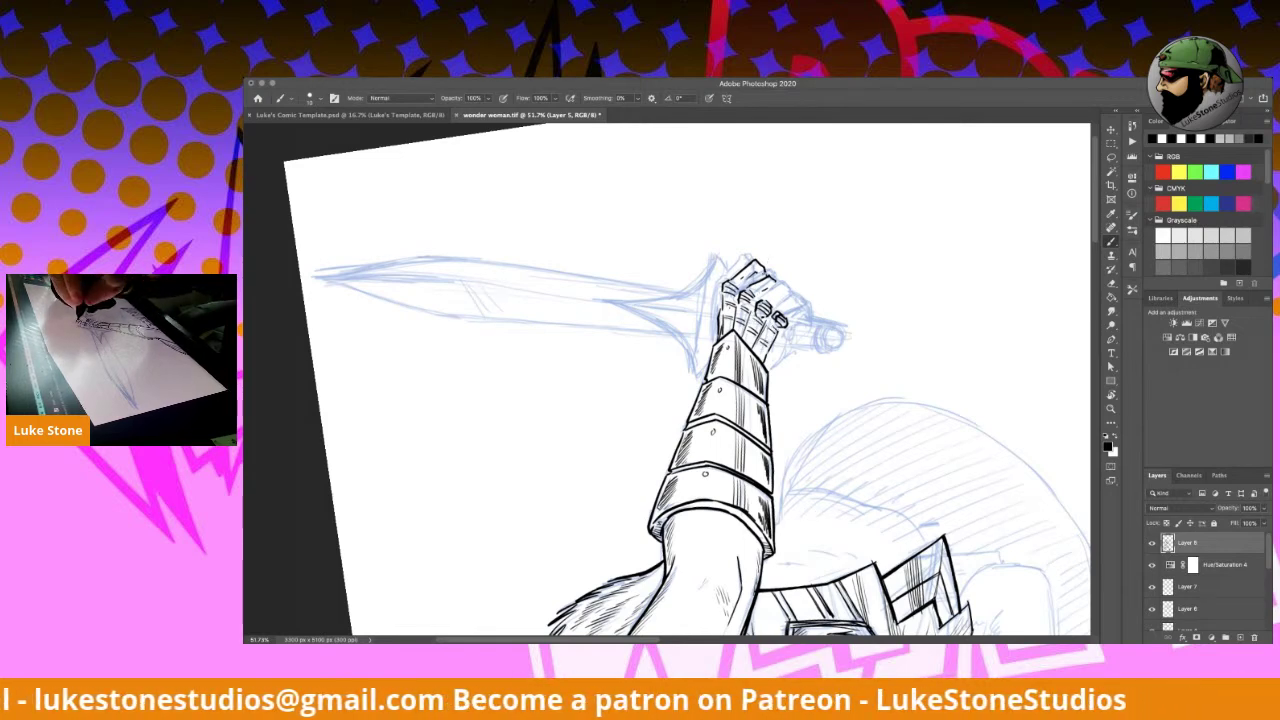
Step: Shade the first finger, outline the remaining curled fingers, and ink the hand's rounded inner side down to the bracer
{"action": "left_click_drag", "start_coordinate": [748, 281], "coordinate": [762, 269]}
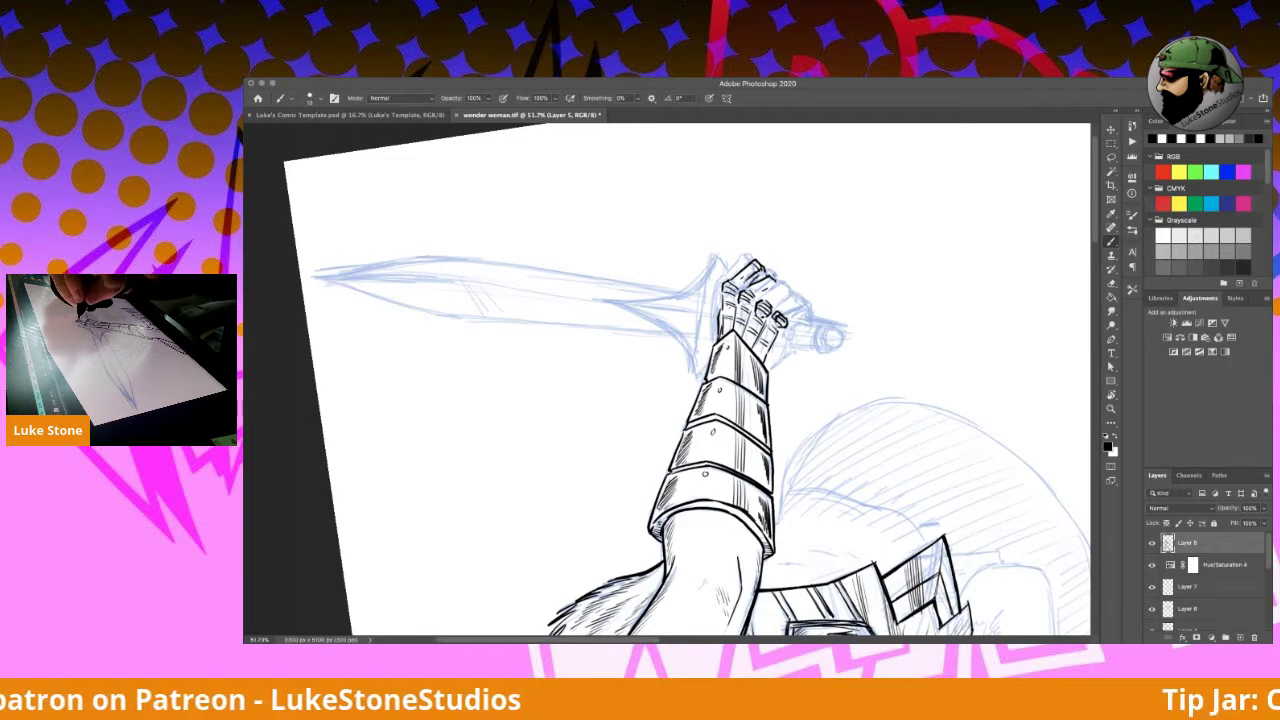
{"action": "left_click_drag", "start_coordinate": [774, 292], "coordinate": [794, 282]}
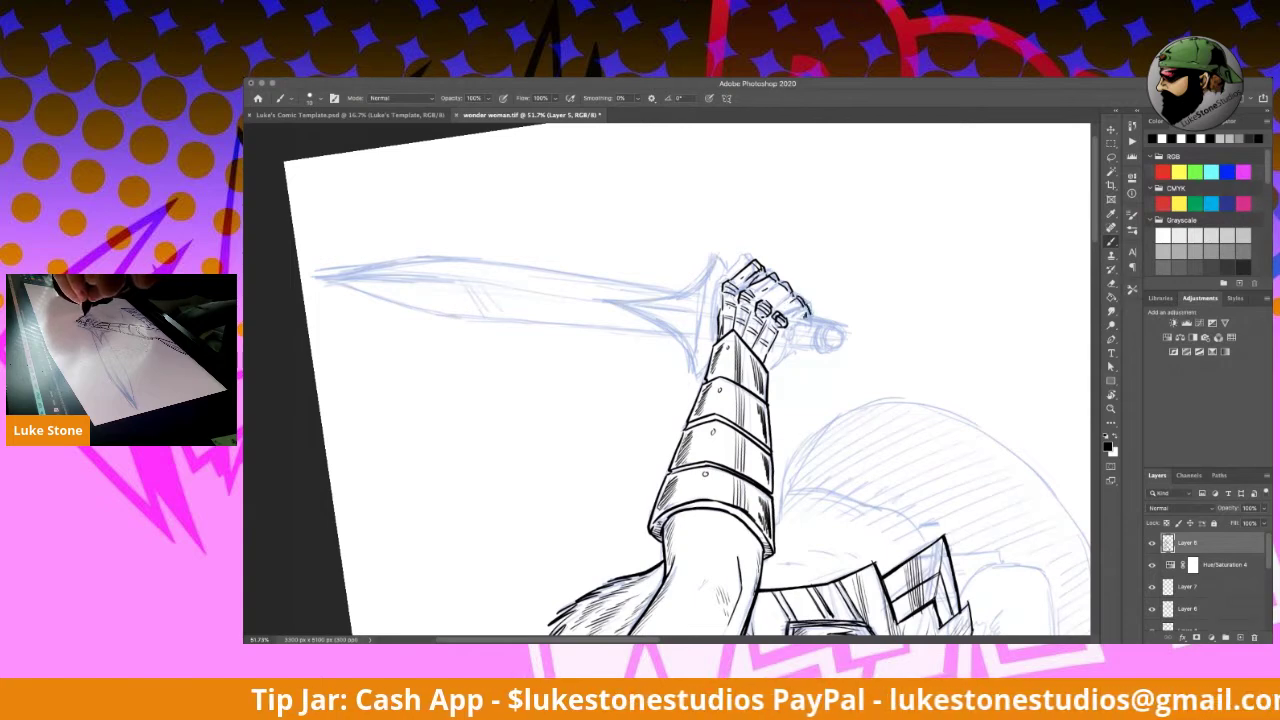
{"action": "left_click_drag", "start_coordinate": [793, 324], "coordinate": [789, 349]}
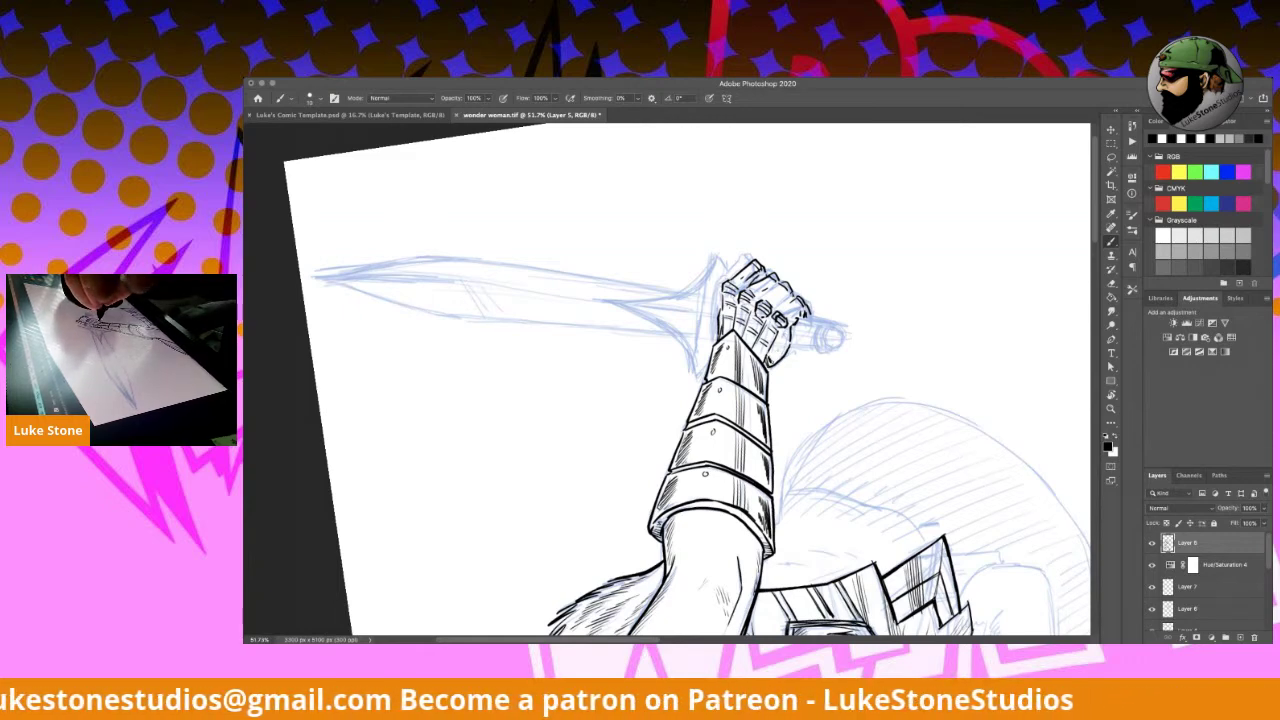
{"action": "left_click_drag", "start_coordinate": [771, 364], "coordinate": [780, 353]}
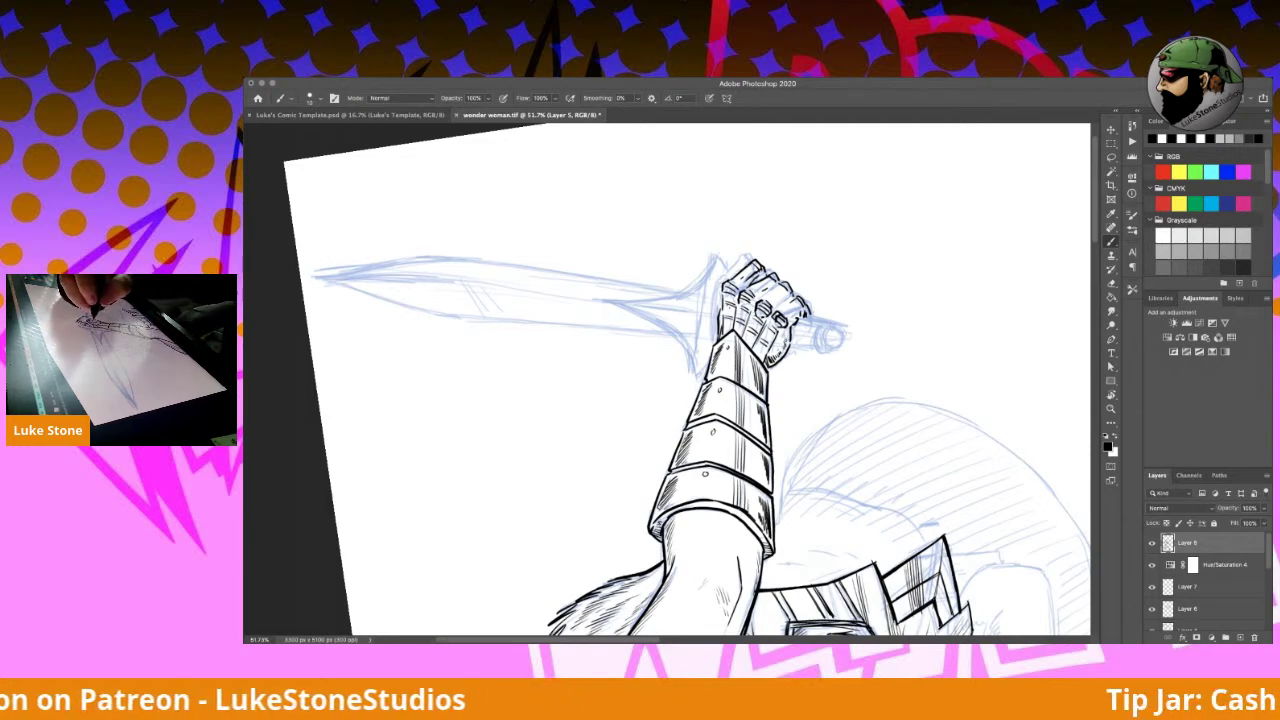
Step: Add plate lines and small dark shading strokes across the gauntlet's fingers, knuckles and back of the hand
{"action": "mouse_move", "coordinate": [786, 333]}
{"action": "left_mouse_down"}
{"action": "mouse_move", "coordinate": [788, 347]}
{"action": "mouse_move", "coordinate": [787, 303]}
{"action": "left_mouse_up"}
{"action": "left_click_drag", "start_coordinate": [787, 305], "coordinate": [757, 289]}
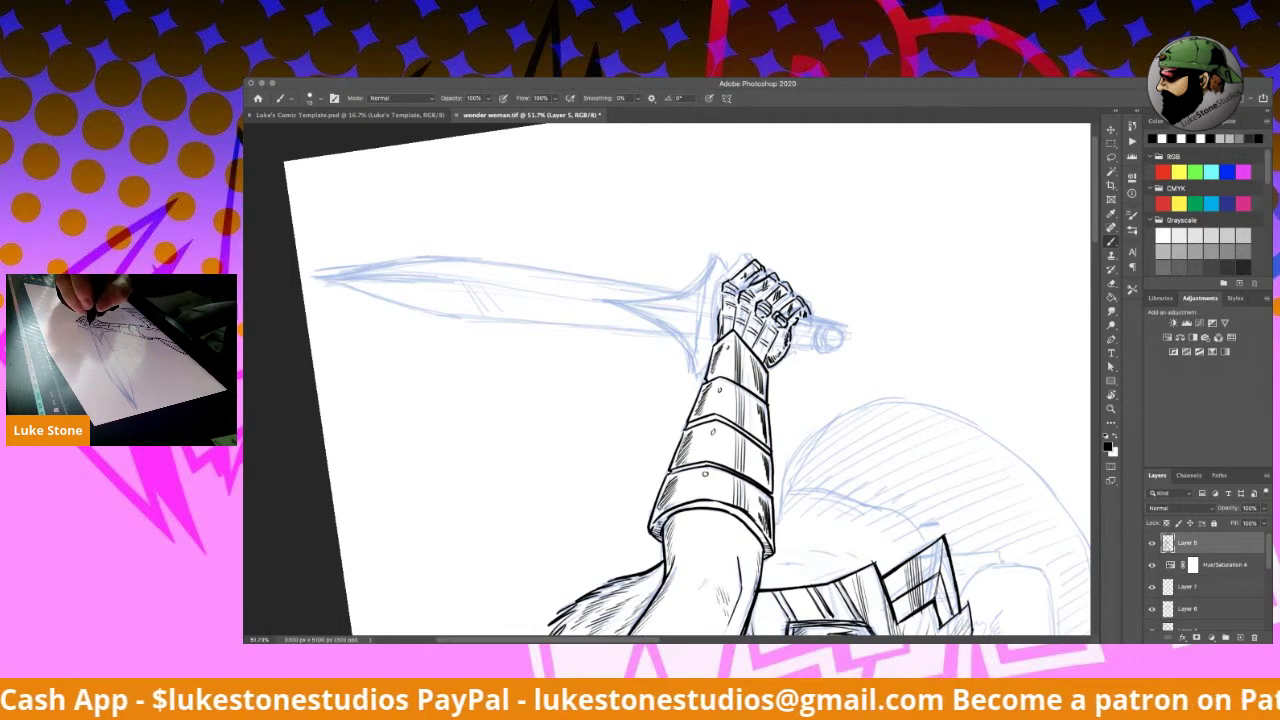
{"action": "mouse_move", "coordinate": [729, 305]}
{"action": "left_mouse_down"}
{"action": "mouse_move", "coordinate": [727, 326]}
{"action": "mouse_move", "coordinate": [756, 350]}
{"action": "mouse_move", "coordinate": [749, 304]}
{"action": "left_mouse_up"}
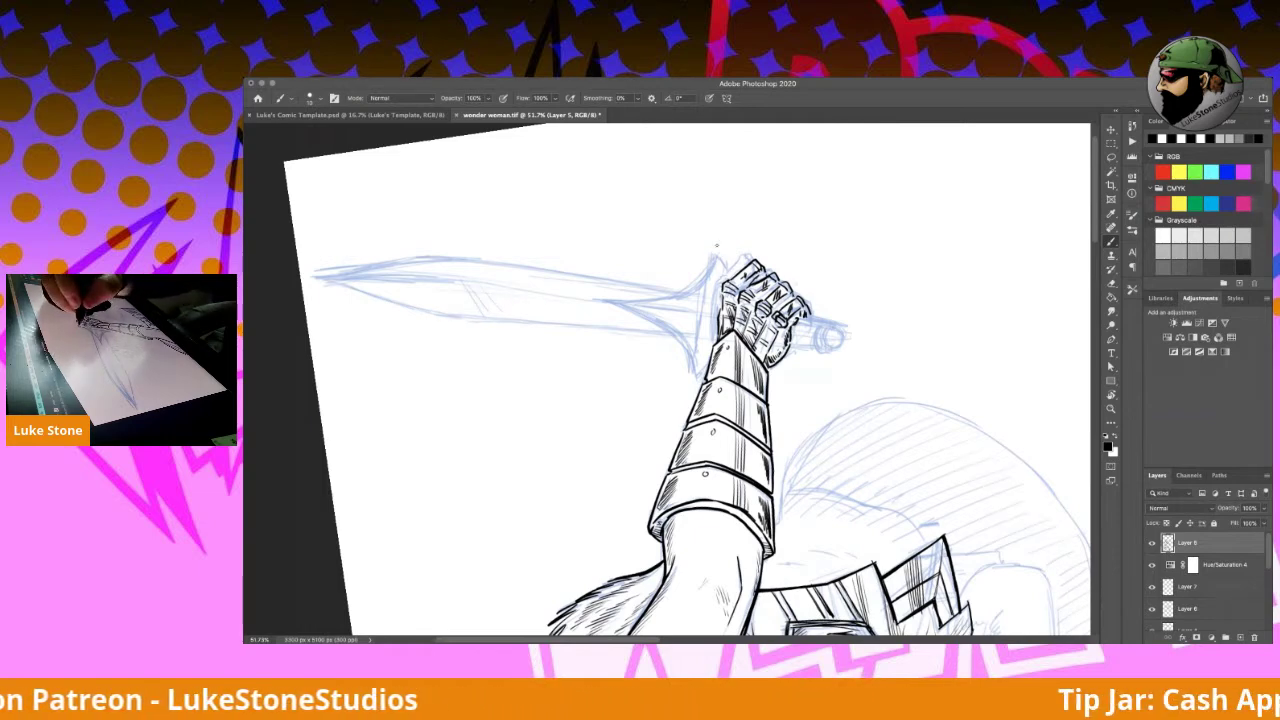
Step: Ink the sword crossguard's two pointed tips and the concave curve running from the wrist-side tip toward the blade
{"action": "left_click_drag", "start_coordinate": [716, 255], "coordinate": [730, 278]}
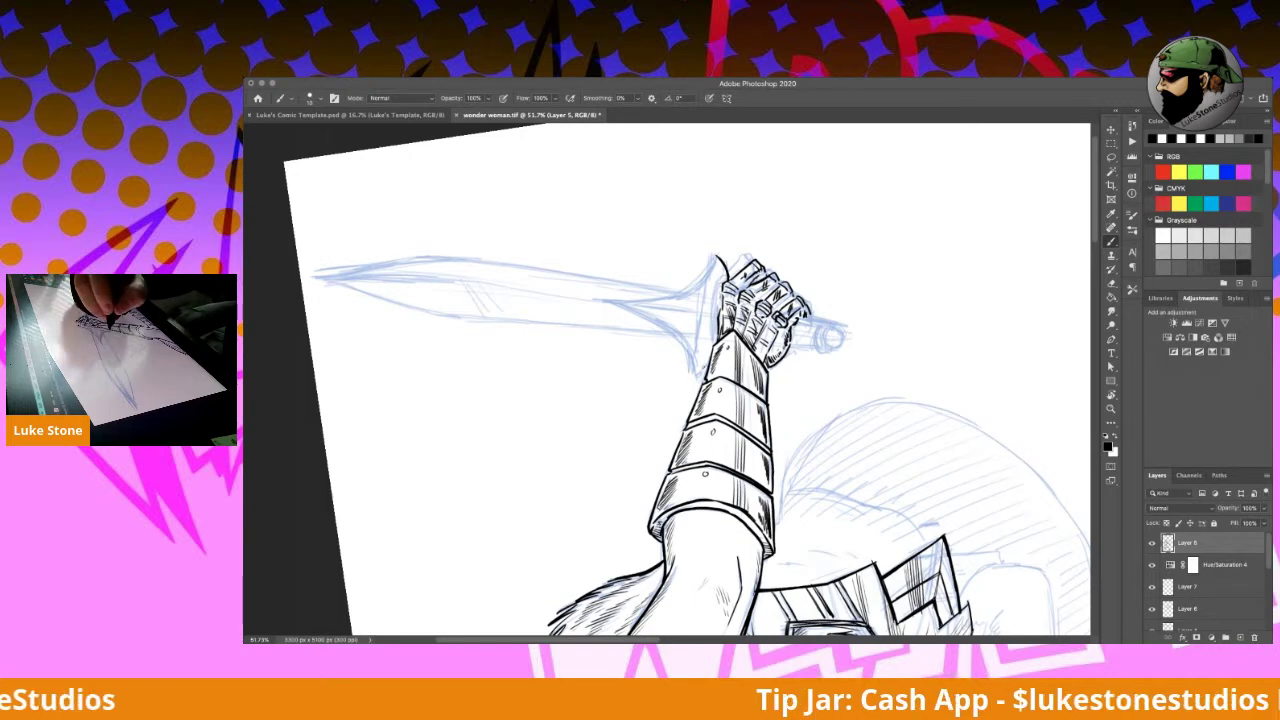
{"action": "left_click_drag", "start_coordinate": [694, 372], "coordinate": [708, 361]}
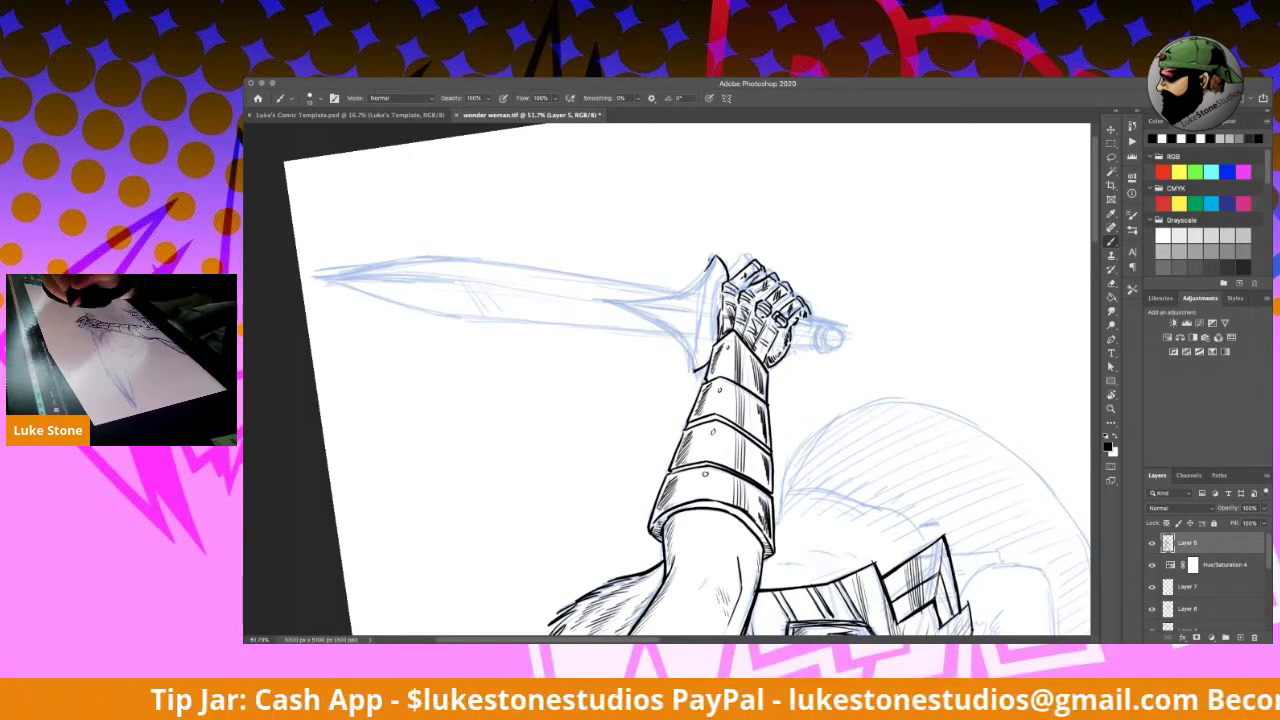
{"action": "key", "text": "r"}
{"action": "mouse_move", "coordinate": [952, 485]}
{"action": "left_mouse_down"}
{"action": "mouse_move", "coordinate": [882, 265]}
{"action": "mouse_move", "coordinate": [830, 198]}
{"action": "mouse_move", "coordinate": [738, 146]}
{"action": "mouse_move", "coordinate": [675, 135]}
{"action": "mouse_move", "coordinate": [597, 145]}
{"action": "left_mouse_up"}
{"action": "key", "text": "b"}
{"action": "mouse_move", "coordinate": [644, 362]}
{"action": "left_mouse_down"}
{"action": "mouse_move", "coordinate": [630, 386]}
{"action": "mouse_move", "coordinate": [642, 476]}
{"action": "left_mouse_up"}
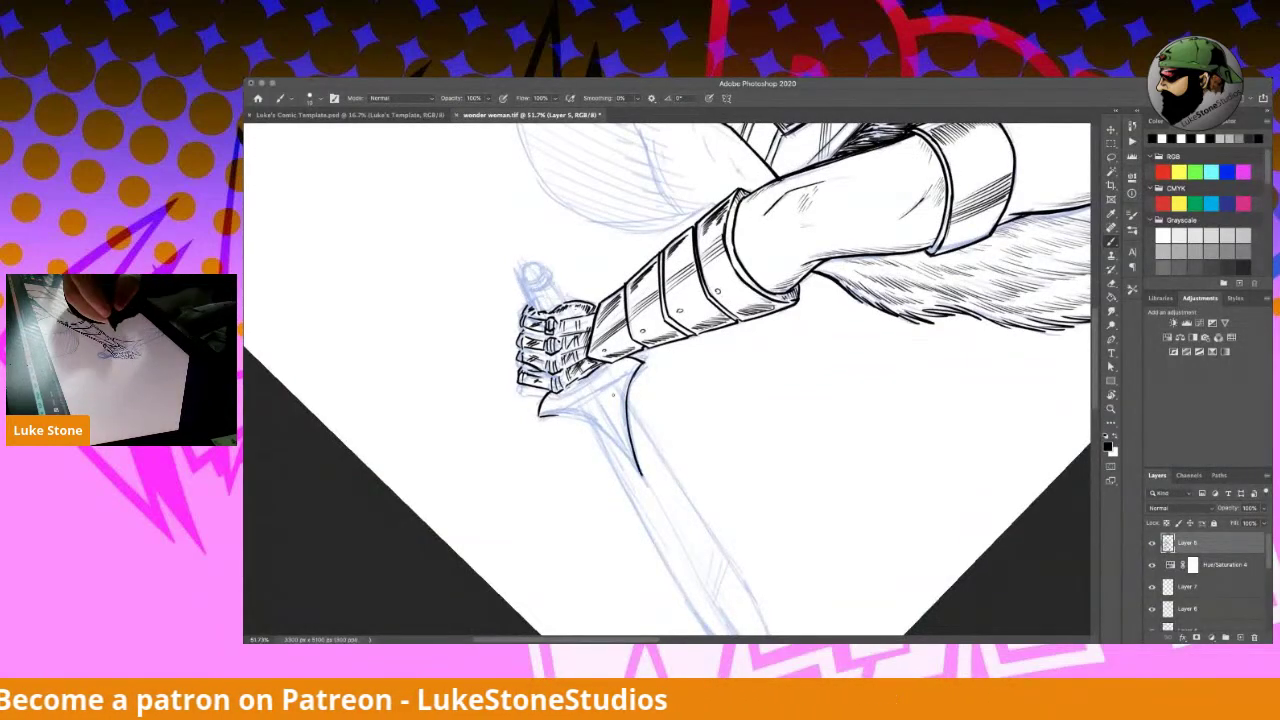
Step: Ink the crossguard's opposite concave curve to its point on the blade, and add its centre line and inner edge lines
{"action": "key", "text": "r"}
{"action": "mouse_move", "coordinate": [575, 400]}
{"action": "left_mouse_down"}
{"action": "mouse_move", "coordinate": [591, 324]}
{"action": "mouse_move", "coordinate": [581, 416]}
{"action": "left_mouse_up"}
{"action": "key", "text": "b"}
{"action": "left_click_drag", "start_coordinate": [590, 370], "coordinate": [588, 394]}
{"action": "mouse_move", "coordinate": [606, 332]}
{"action": "left_mouse_down"}
{"action": "mouse_move", "coordinate": [585, 406]}
{"action": "mouse_move", "coordinate": [576, 390]}
{"action": "mouse_move", "coordinate": [605, 313]}
{"action": "left_mouse_up"}
{"action": "key", "text": "r"}
{"action": "left_click_drag", "start_coordinate": [702, 260], "coordinate": [693, 352]}
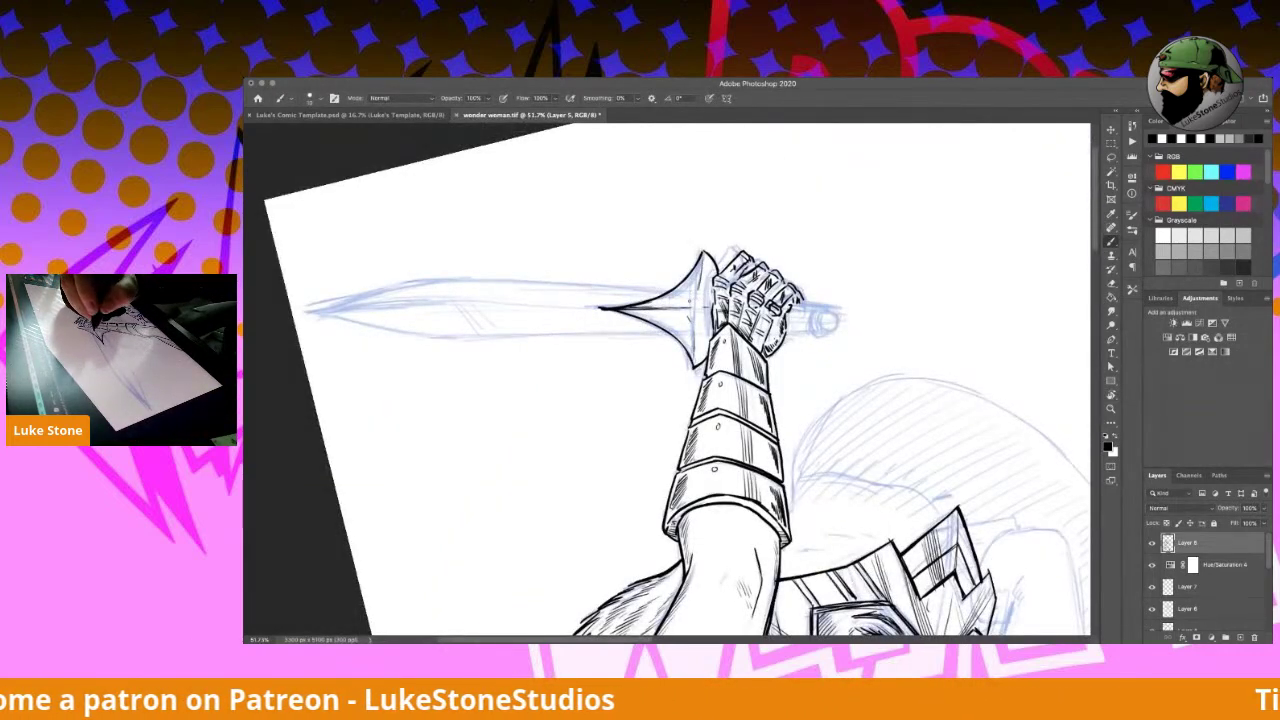
{"action": "left_click_drag", "start_coordinate": [698, 276], "coordinate": [690, 300]}
{"action": "mouse_move", "coordinate": [703, 258]}
{"action": "left_mouse_down"}
{"action": "mouse_move", "coordinate": [700, 356]}
{"action": "mouse_move", "coordinate": [703, 343]}
{"action": "left_mouse_up"}
Step: Erase the inked gauntleted sword hand between the crossguard and the bracer, leaving its pencil sketch
{"action": "scroll", "coordinate": [837, 378], "scroll_direction": "down", "scroll_amount": 8}
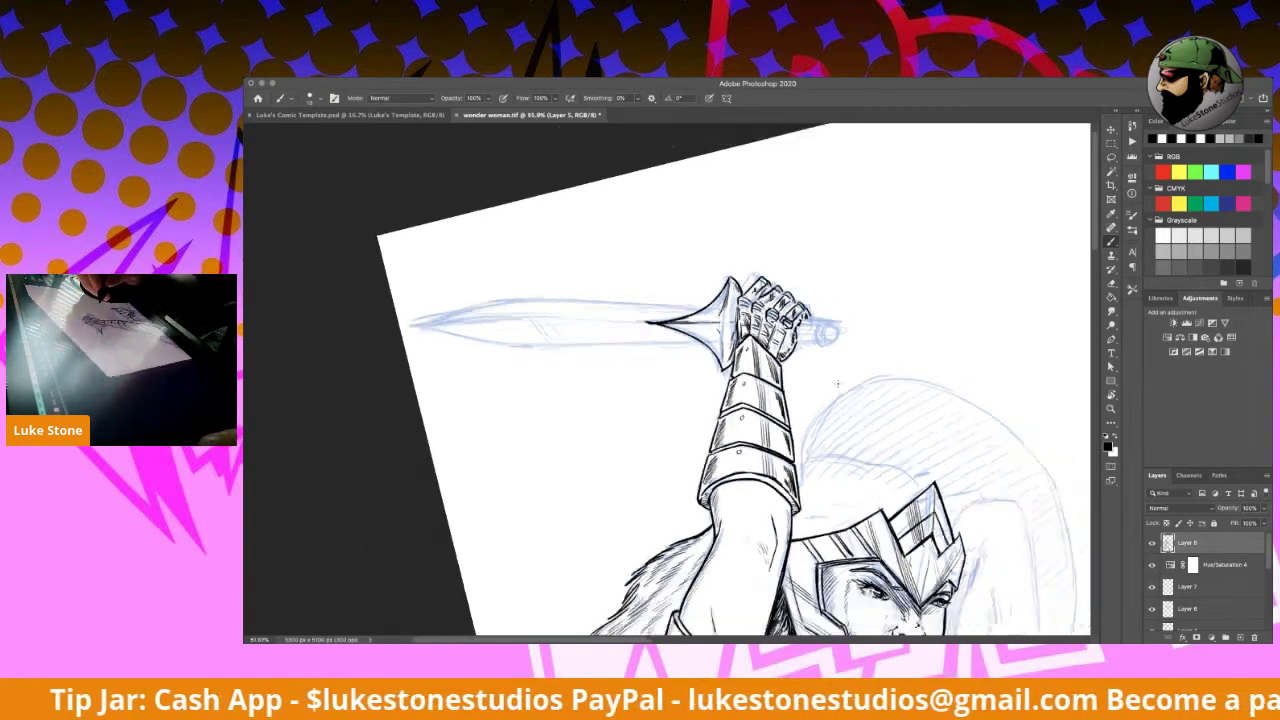
{"action": "key", "text": "super+0"}
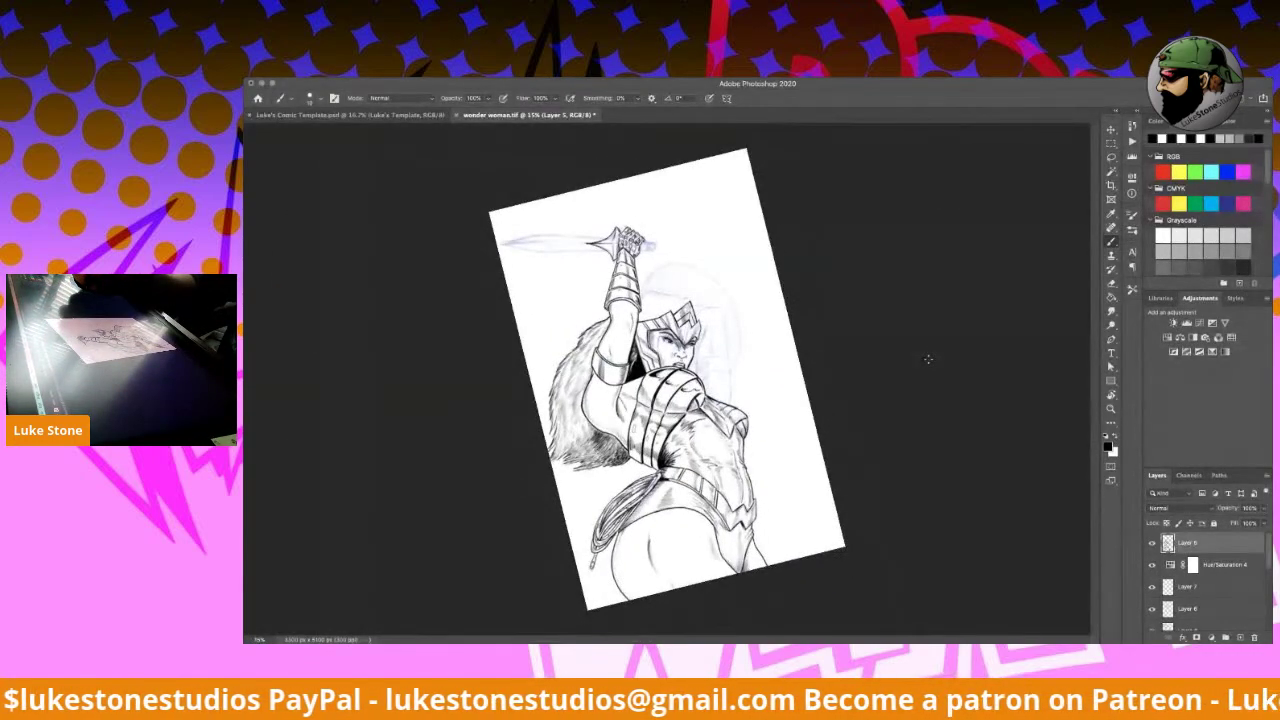
{"action": "scroll", "coordinate": [928, 360], "scroll_direction": "up", "scroll_amount": 4}
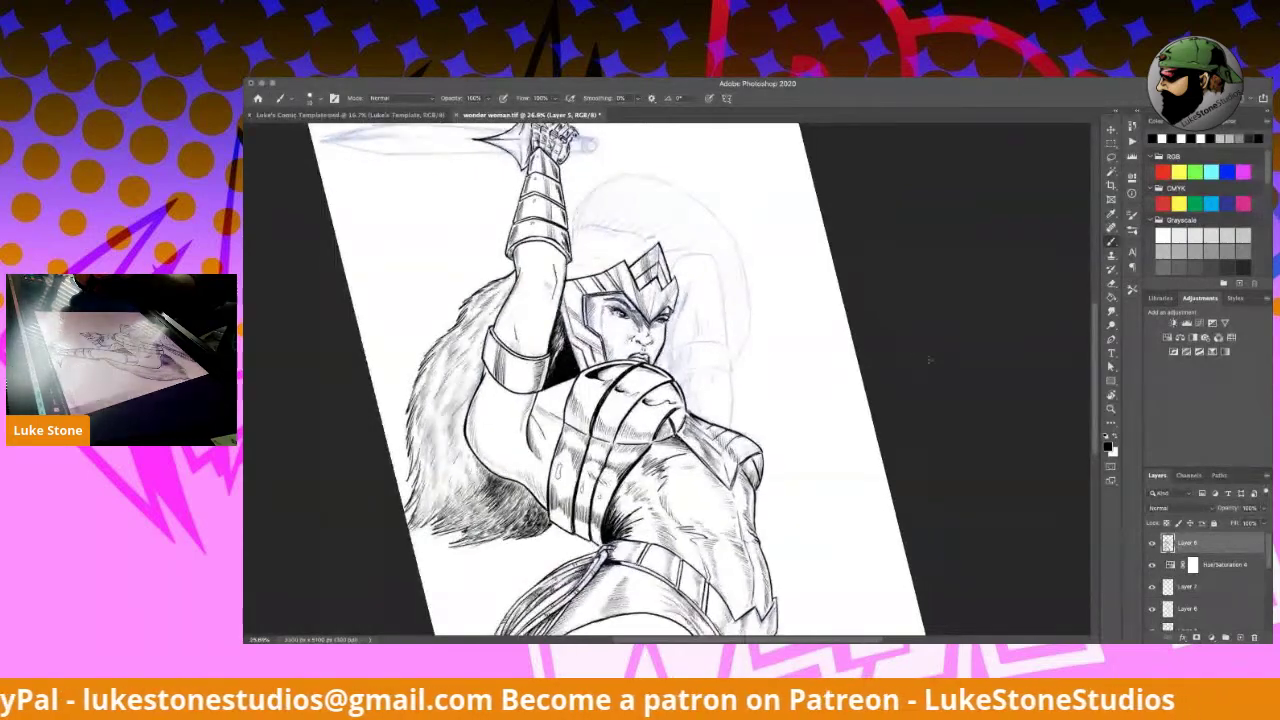
{"action": "scroll", "coordinate": [929, 360], "scroll_direction": "down", "scroll_amount": 2}
{"action": "scroll", "coordinate": [929, 360], "scroll_direction": "up", "scroll_amount": 2}
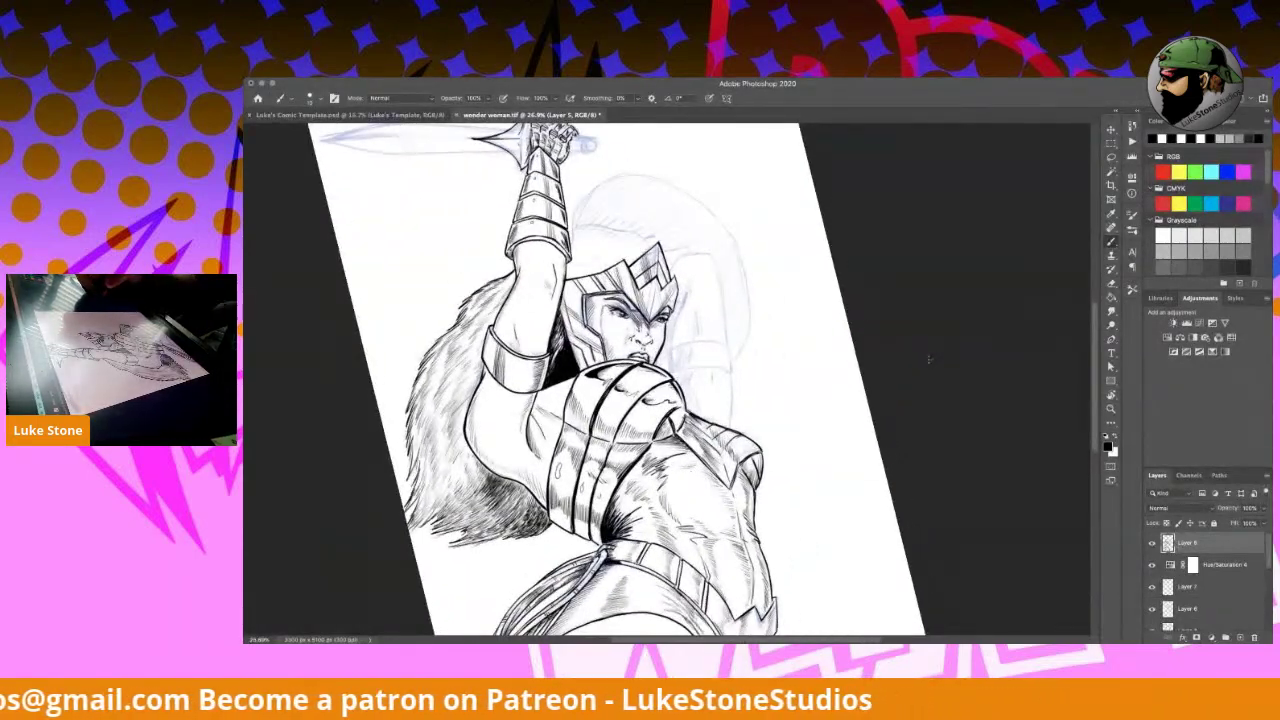
{"action": "left_click_drag", "start_coordinate": [763, 326], "coordinate": [920, 574]}
{"action": "scroll", "coordinate": [920, 574], "scroll_direction": "up", "scroll_amount": 2}
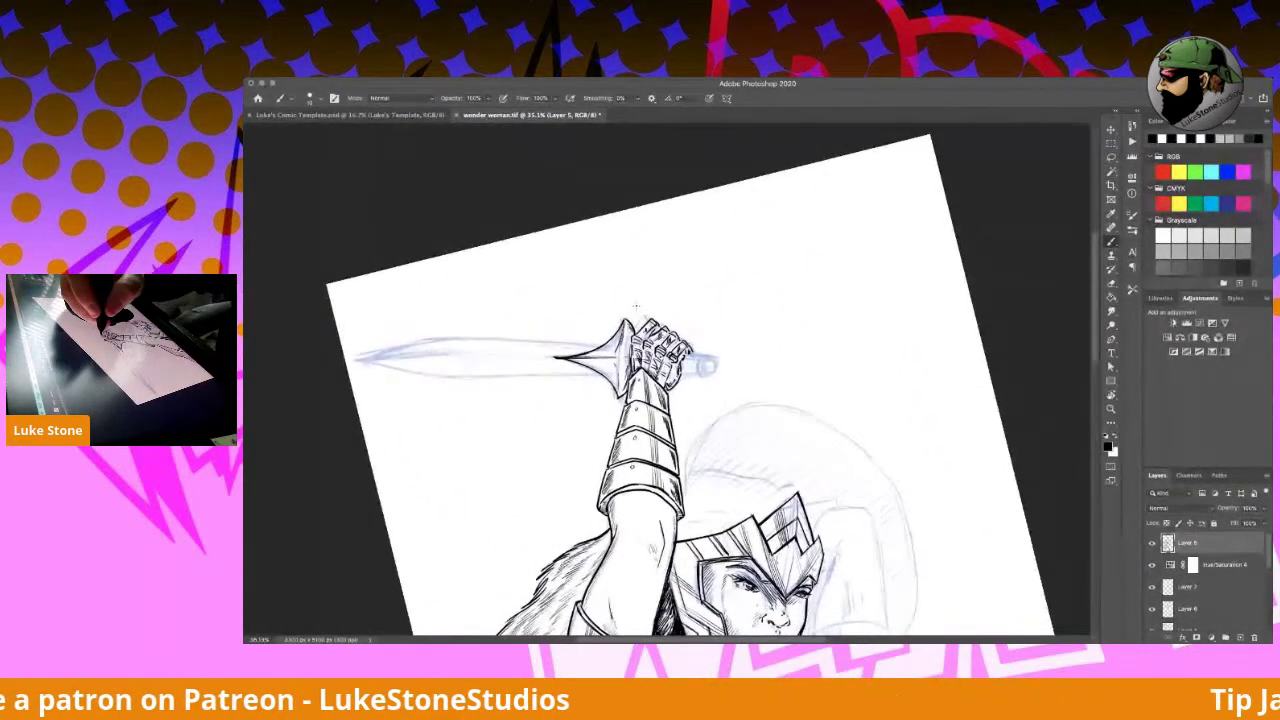
{"action": "scroll", "coordinate": [635, 307], "scroll_direction": "up", "scroll_amount": 3}
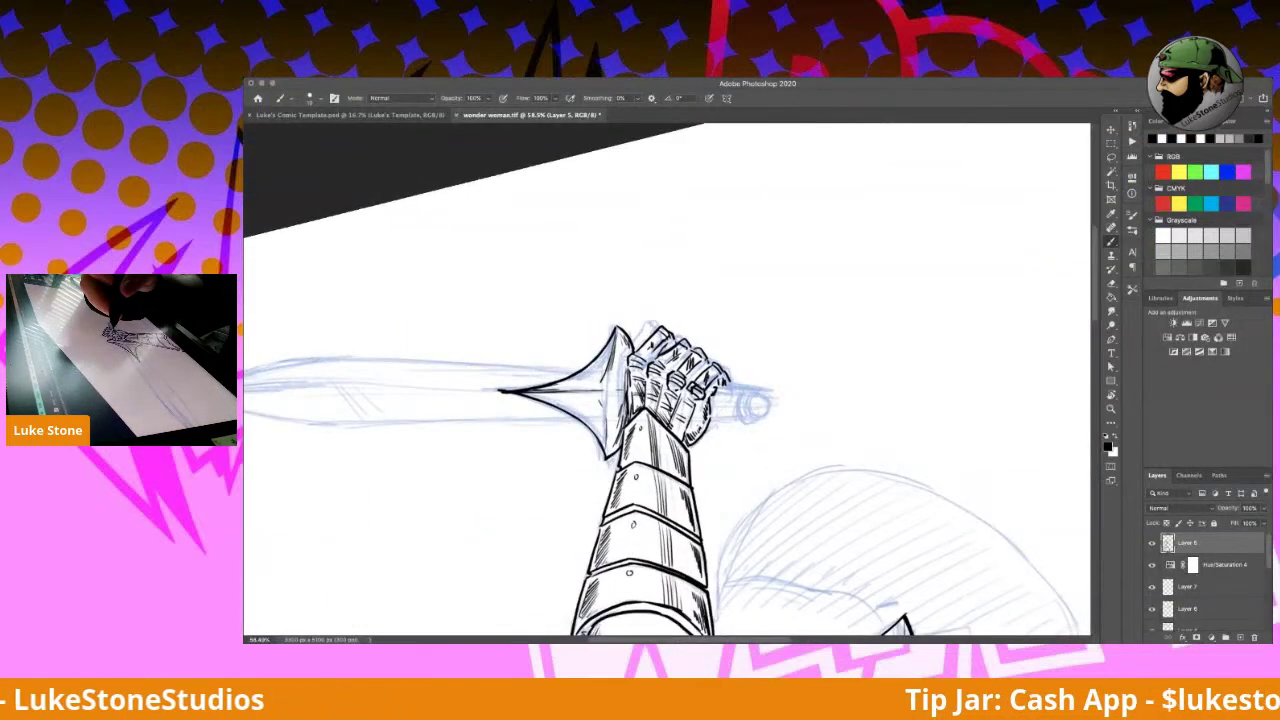
{"action": "mouse_move", "coordinate": [665, 318]}
{"action": "left_mouse_down"}
{"action": "mouse_move", "coordinate": [636, 370]}
{"action": "mouse_move", "coordinate": [645, 400]}
{"action": "mouse_move", "coordinate": [634, 392]}
{"action": "mouse_move", "coordinate": [690, 368]}
{"action": "mouse_move", "coordinate": [718, 375]}
{"action": "mouse_move", "coordinate": [668, 400]}
{"action": "mouse_move", "coordinate": [672, 425]}
{"action": "mouse_move", "coordinate": [705, 442]}
{"action": "left_mouse_up"}
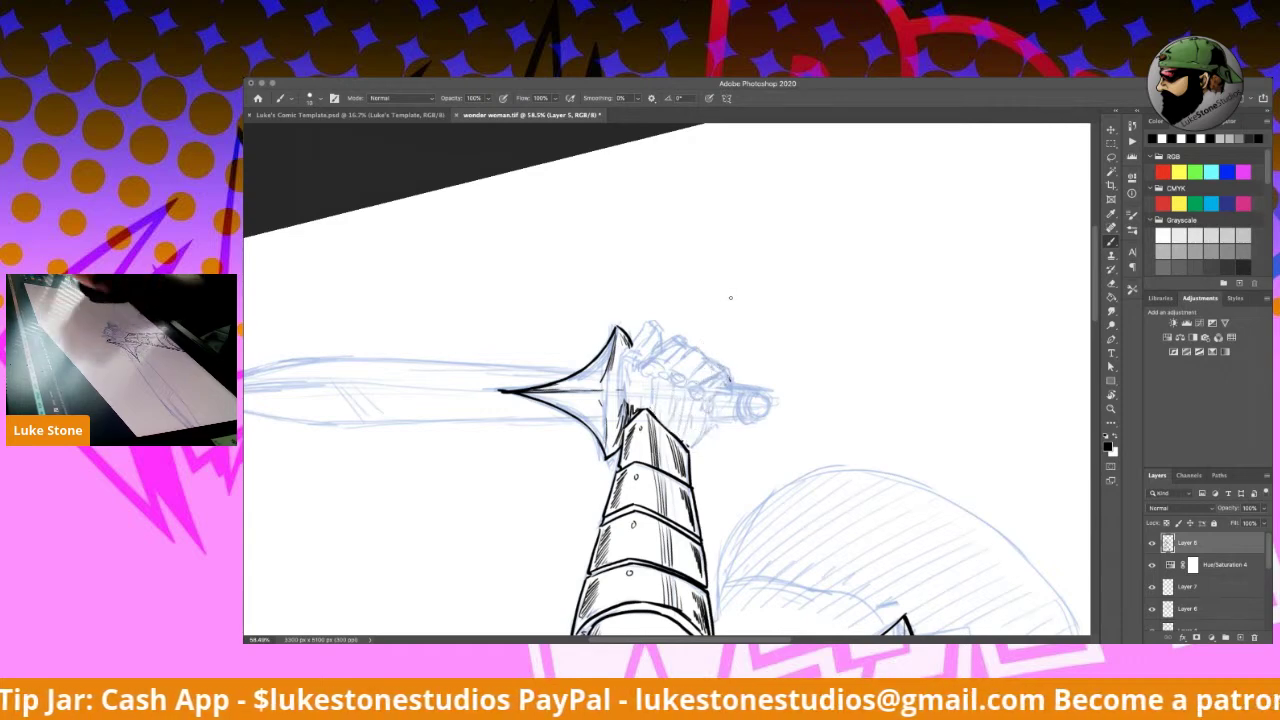